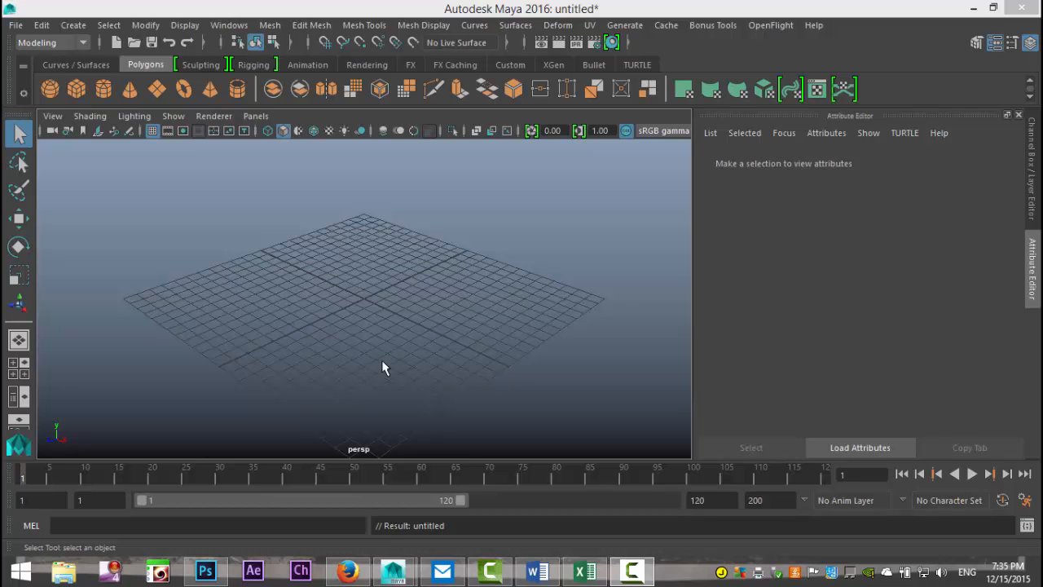
- Create a polygon pipe and scale it to about 4.77 overall, flattening its height to about 0.27
alt+drag(394, 323, 392, 295)
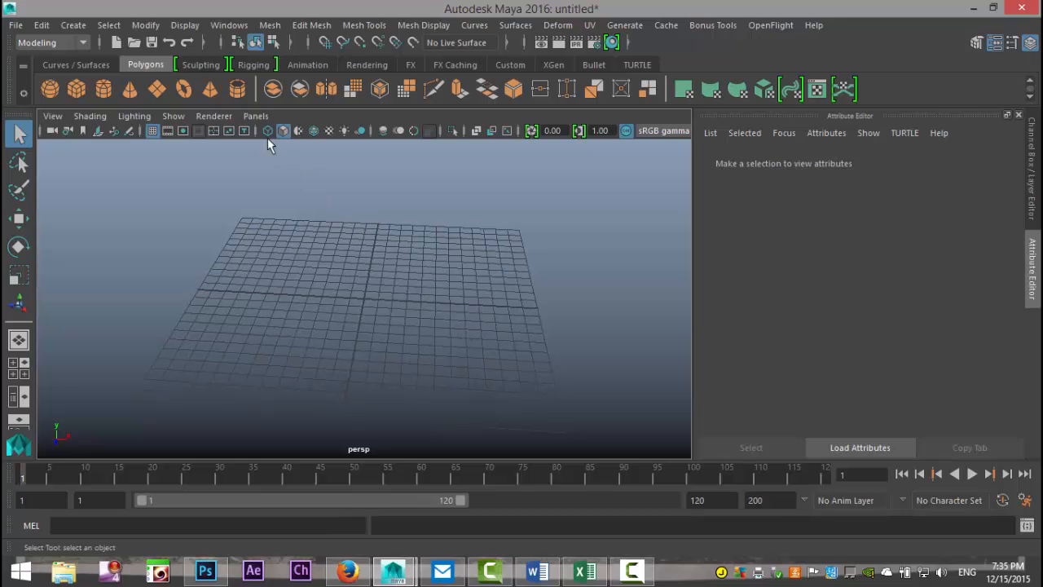
click(238, 95)
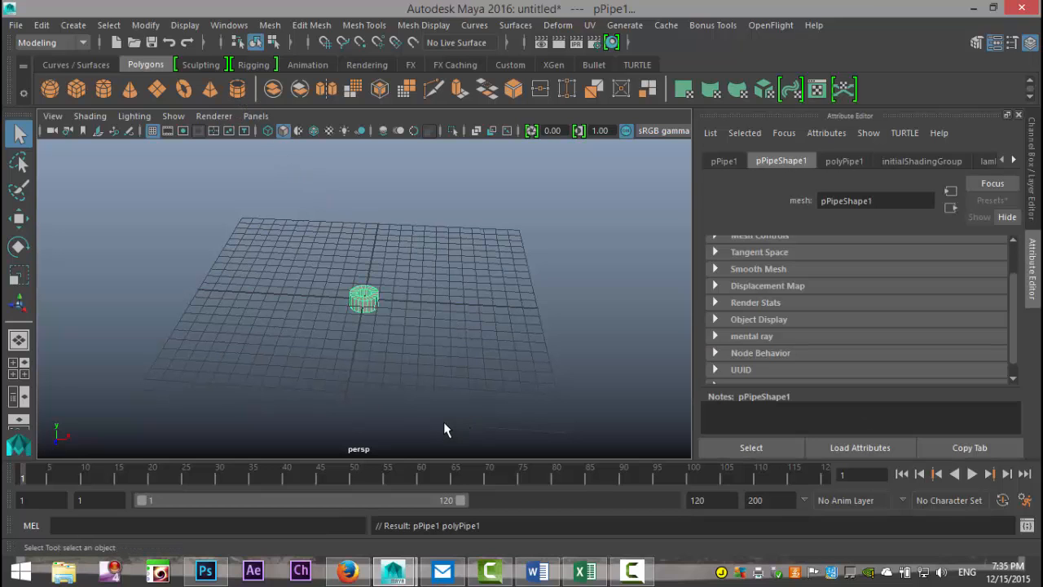
key(r)
drag(363, 299, 433, 305)
drag(363, 237, 375, 291)
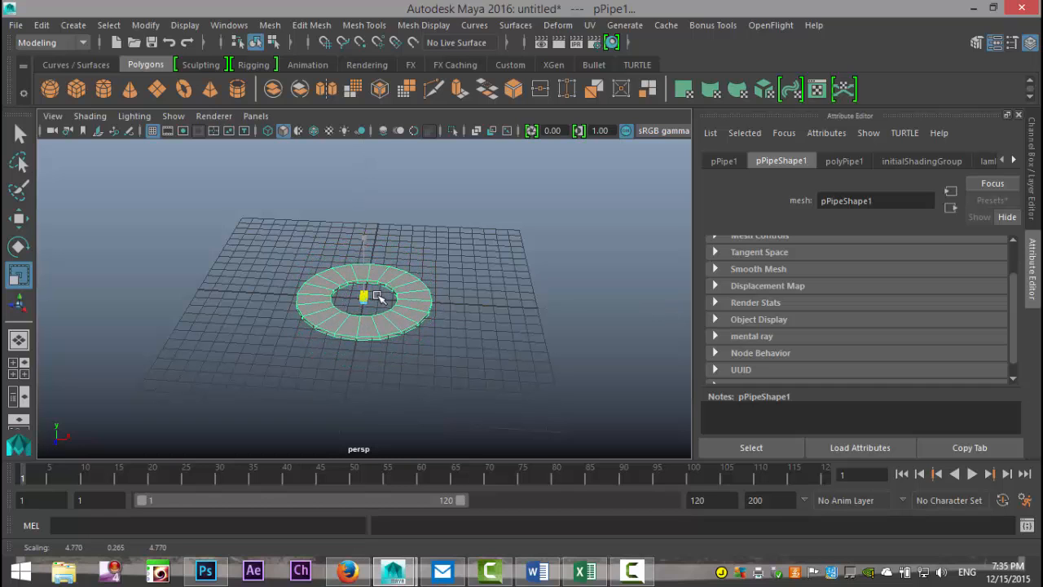
- Try thinning the pipe's wall with thickness values of 0.2 and 0.1
click(844, 161)
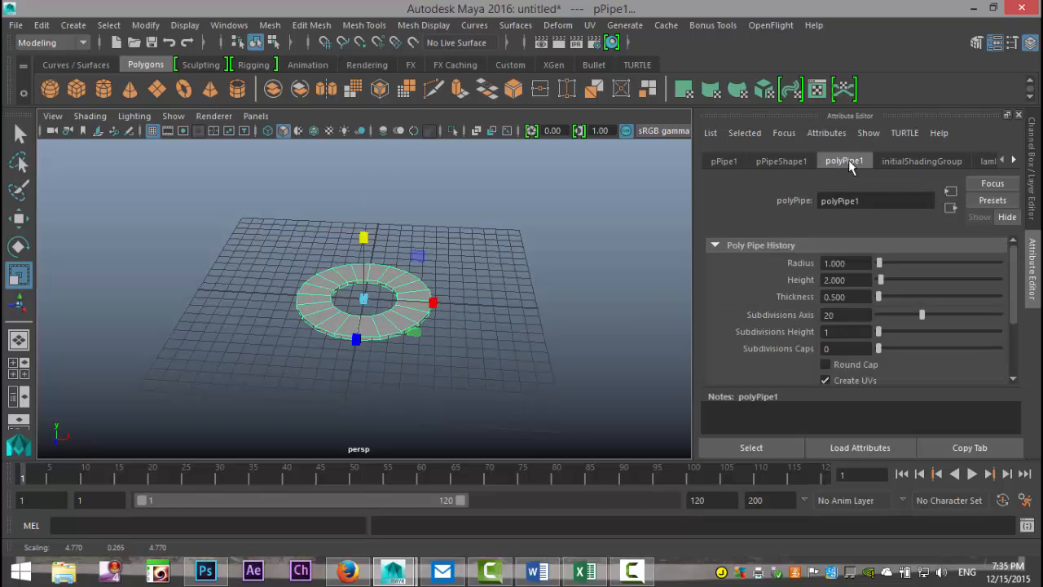
drag(854, 297, 775, 295)
text(0.2)
key(Return)
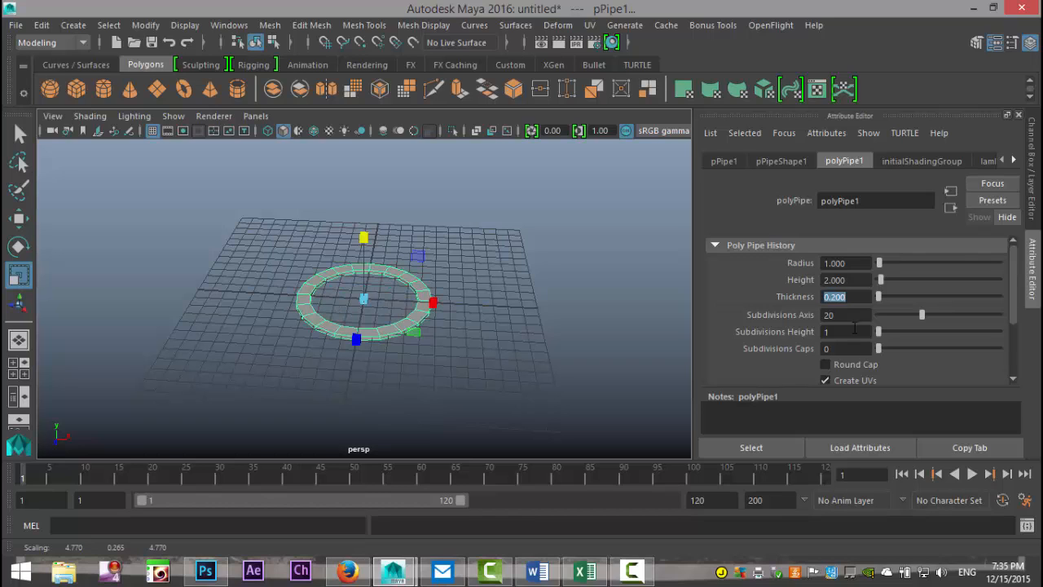
text(0.1)
key(Return)
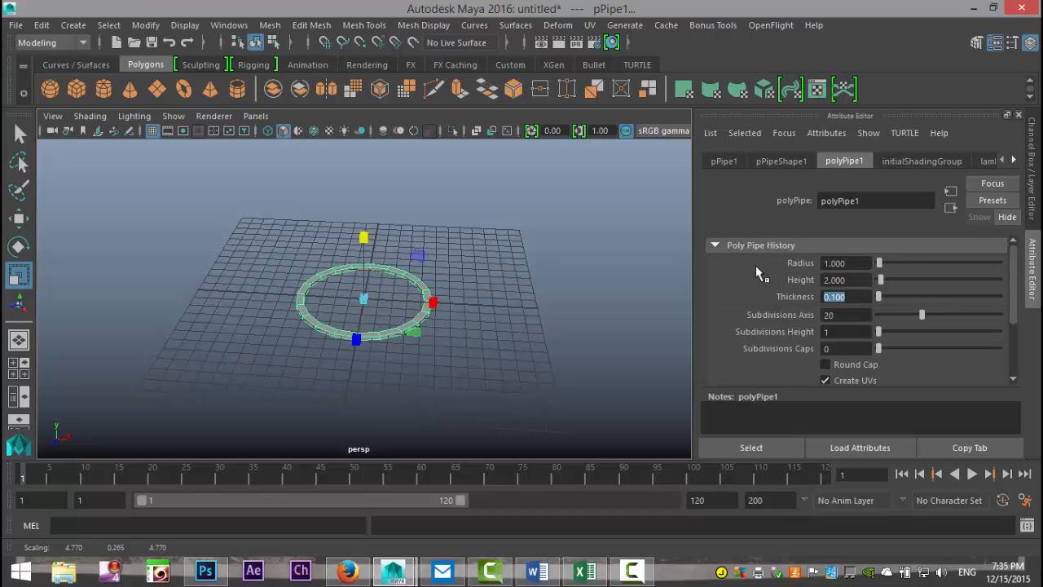
- Set the pipe's axis subdivisions to 40 and its thickness to 0.15
alt+drag(581, 303, 554, 330)
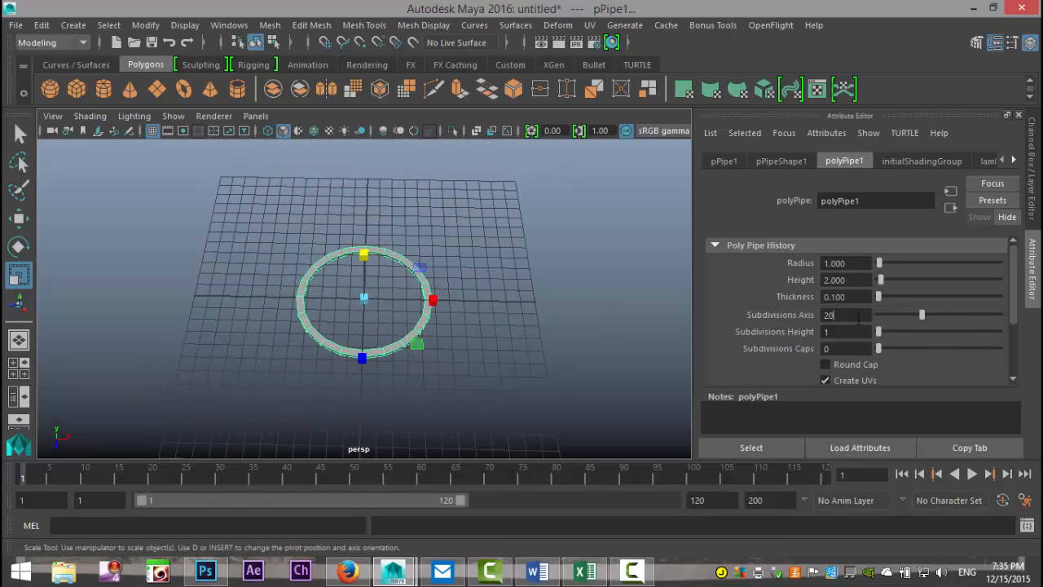
key(Return)
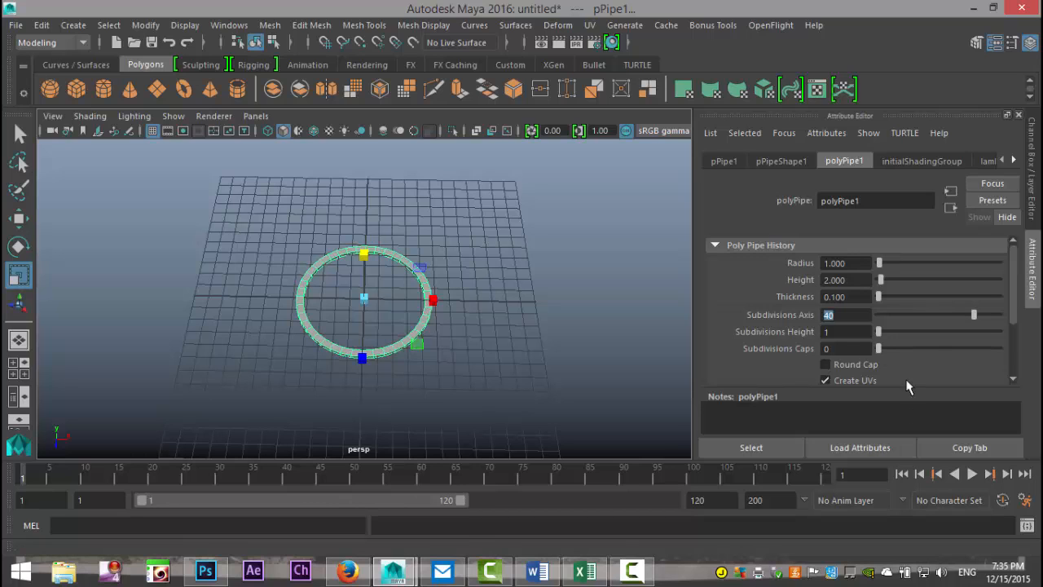
click(857, 296)
text(0.2)
key(Return)
text(0.15)
key(Return)
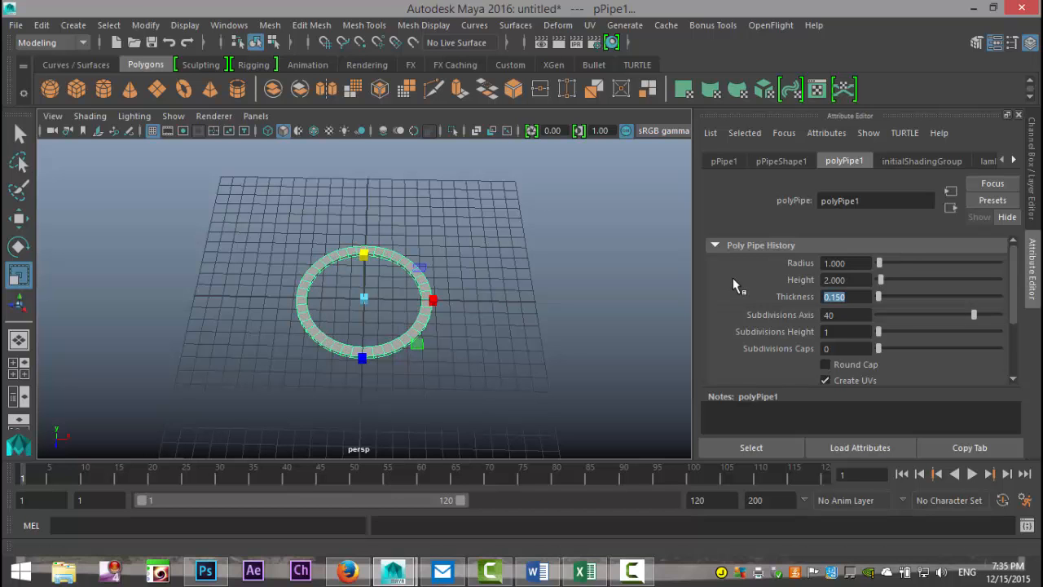
- Duplicate the ring and raise the copy about 0.6 cm above the original
click(488, 284)
scroll(526, 391, up, 5)
alt+drag(506, 383, 510, 359)
click(446, 334)
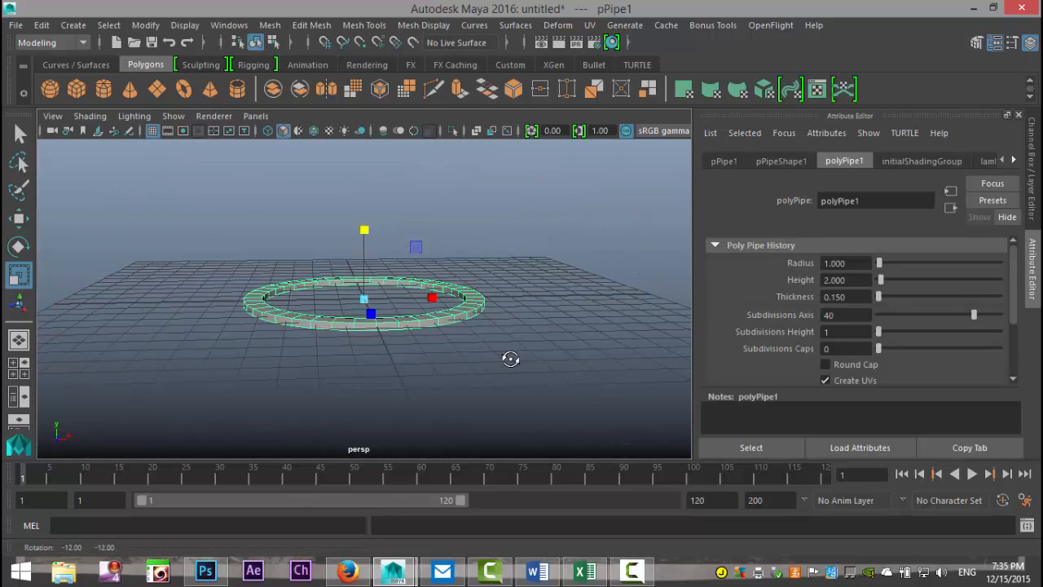
key(ctrl+d)
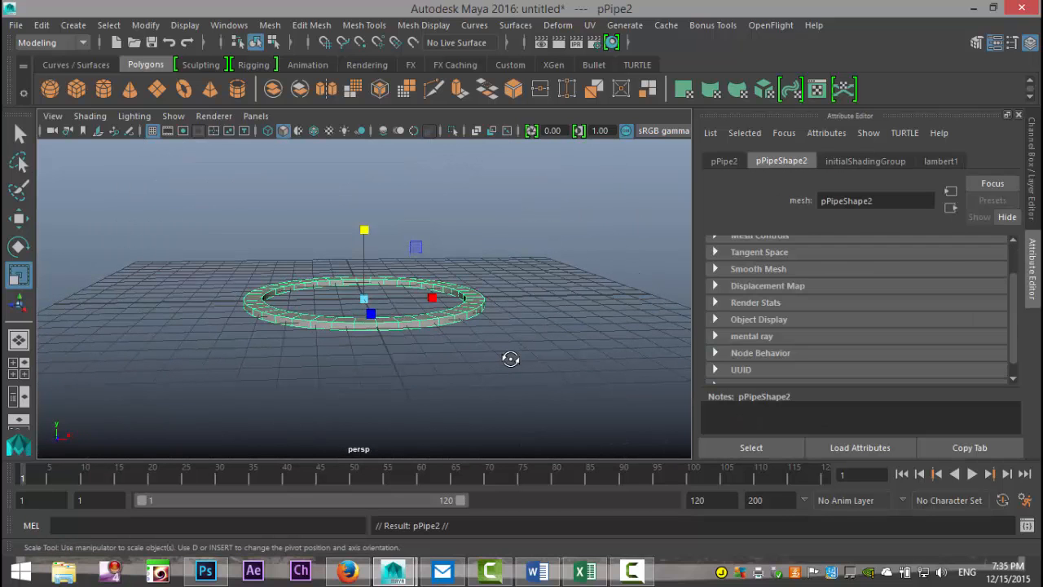
key(w)
drag(363, 224, 365, 206)
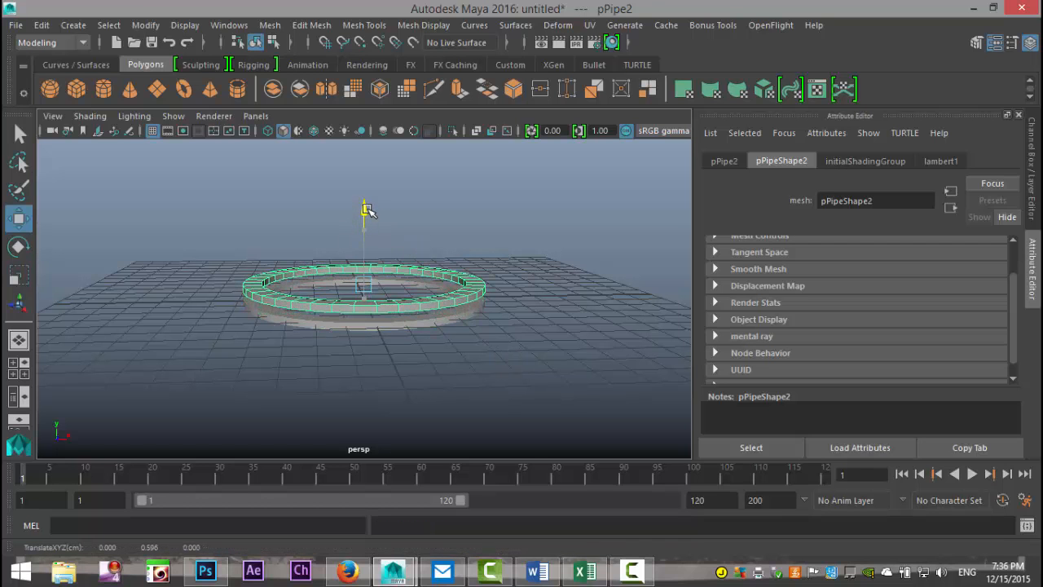
- Create a polygon cube and scale it into a flat bar across the rings, about 16 long in X and 0.26 high
alt+drag(455, 276, 460, 335)
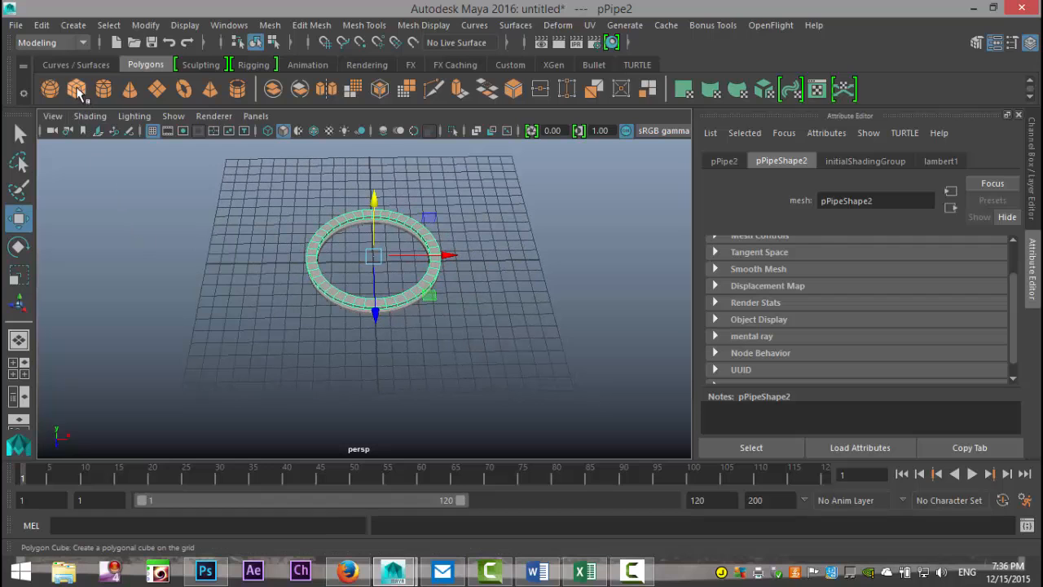
click(77, 90)
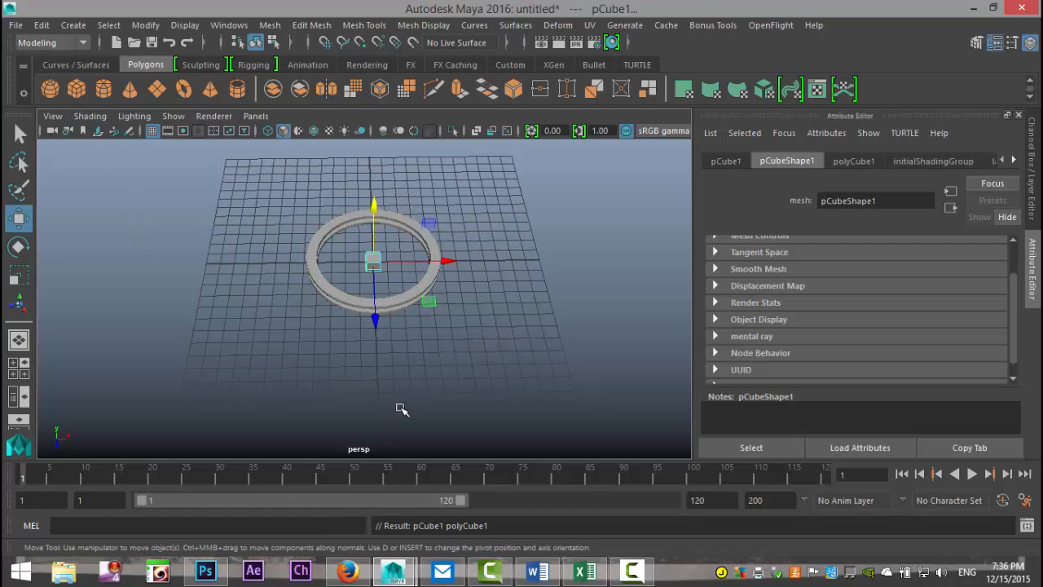
key(r)
drag(376, 208, 599, 264)
drag(449, 263, 636, 275)
click(28, 372)
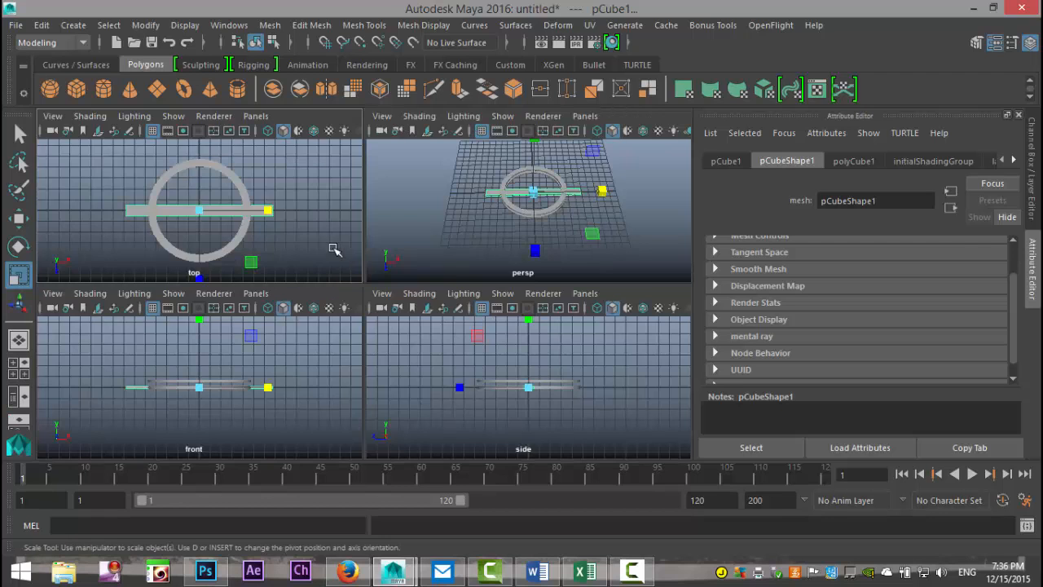
key(space)
drag(435, 299, 445, 301)
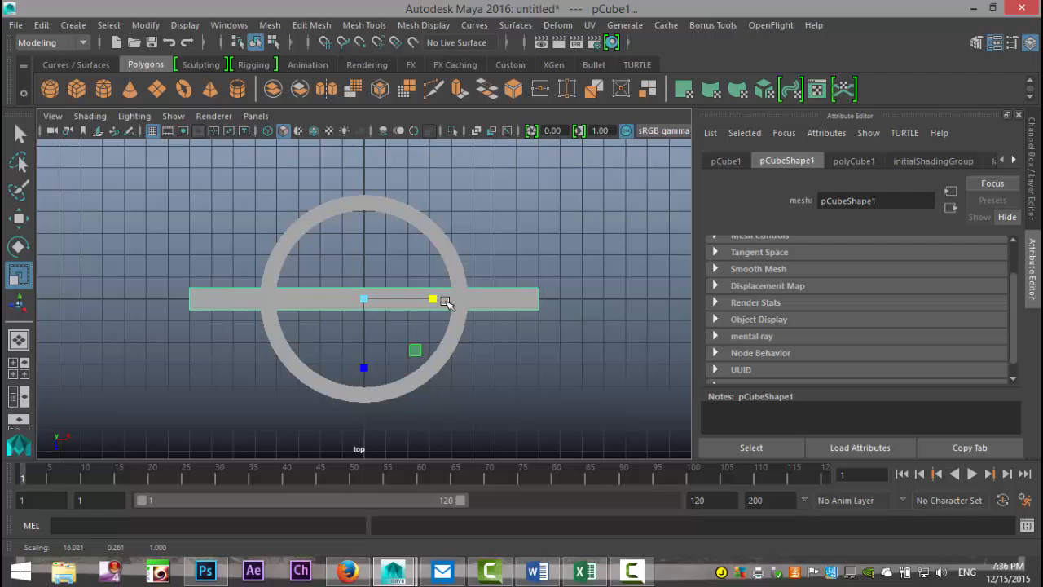
- Insert 8 evenly spaced edge loops across the bar's length using multiple edge loops
click(364, 26)
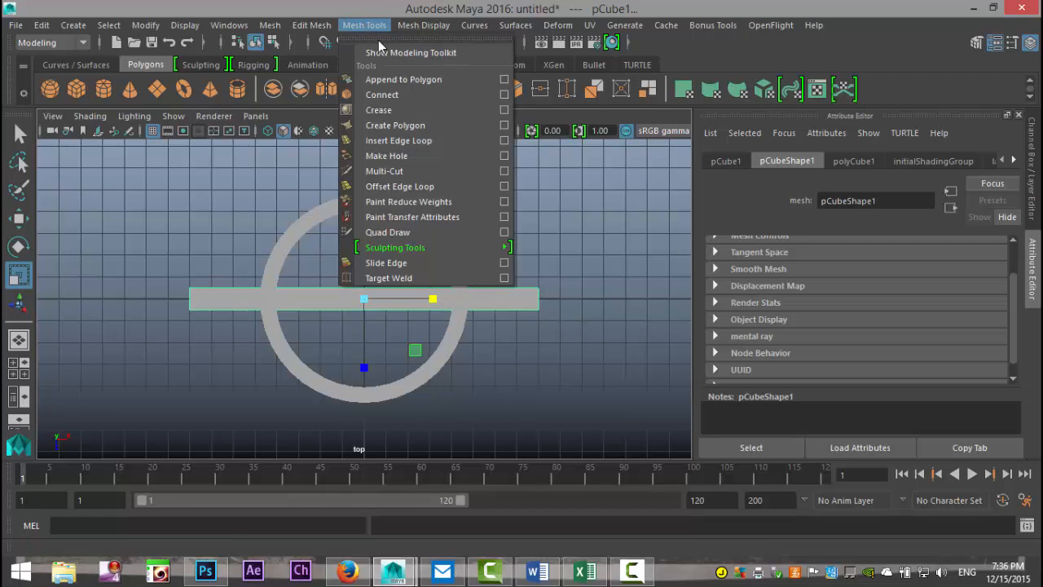
click(504, 141)
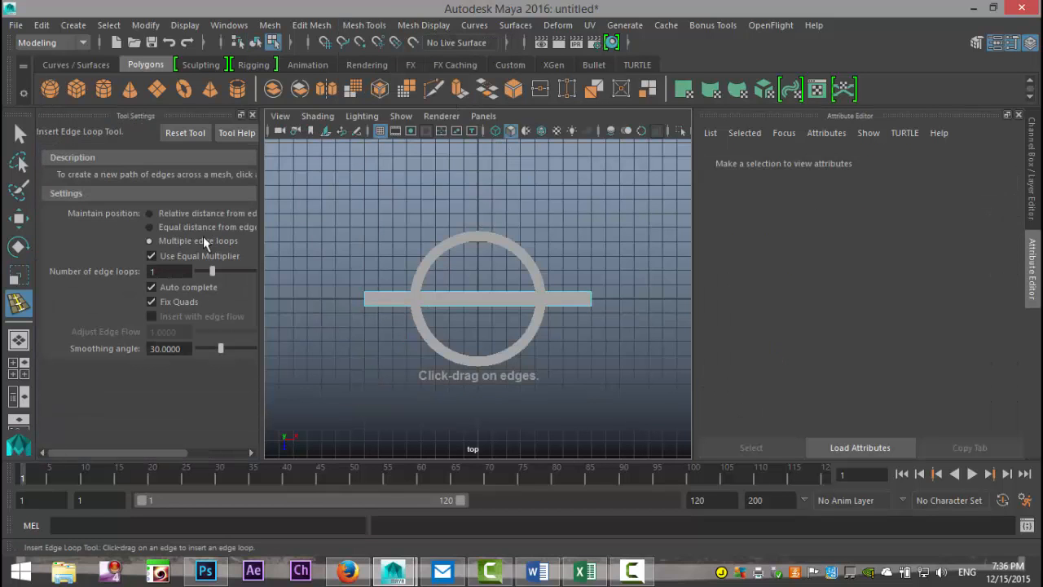
click(150, 241)
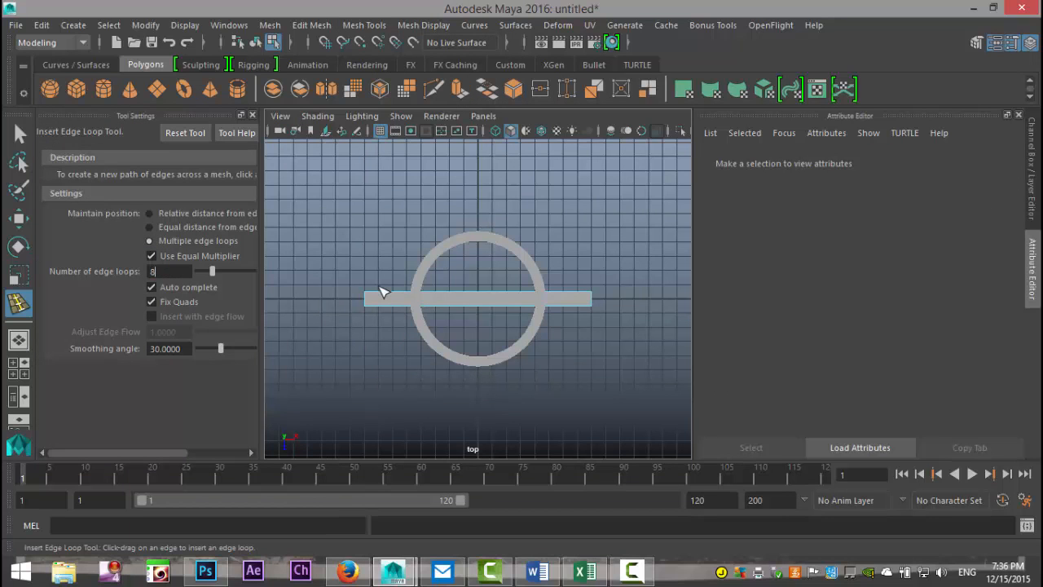
click(482, 309)
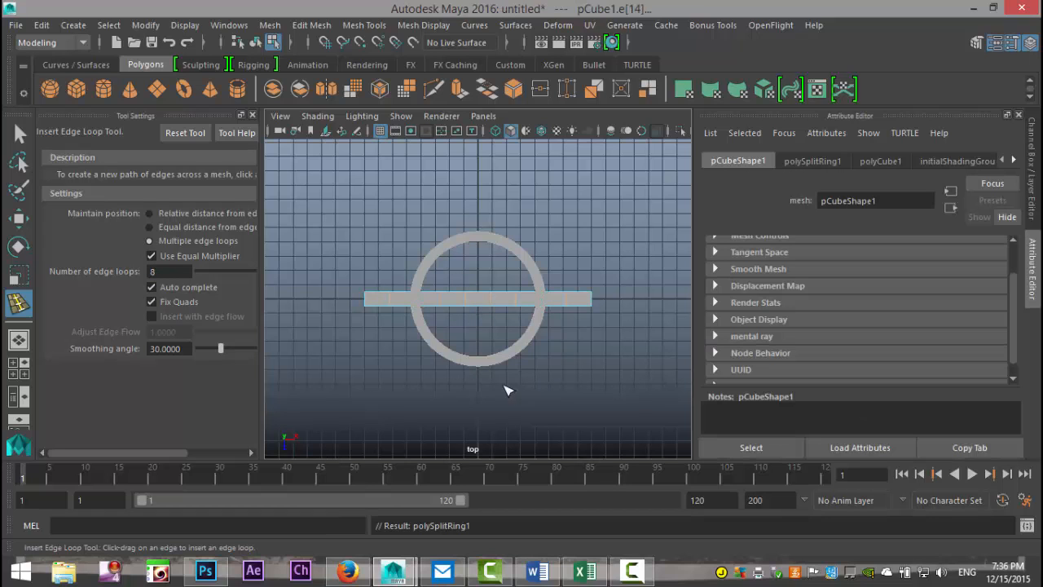
click(252, 115)
key(q)
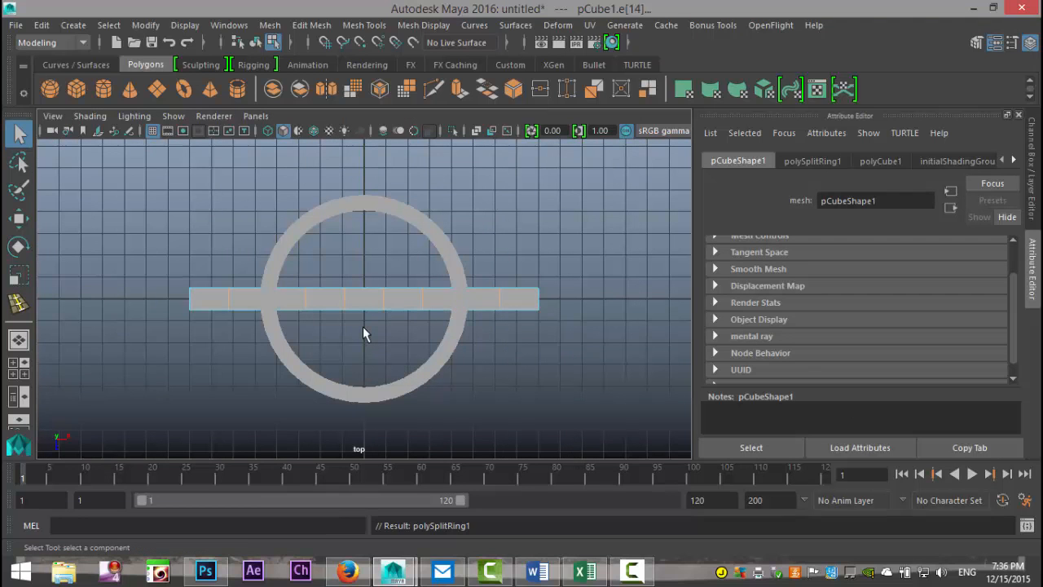
- In the wireframe top view, narrow the bar's vertices just inside the ring and widen its two central vertex columns
key(4)
alt+middle_drag(481, 372, 517, 366)
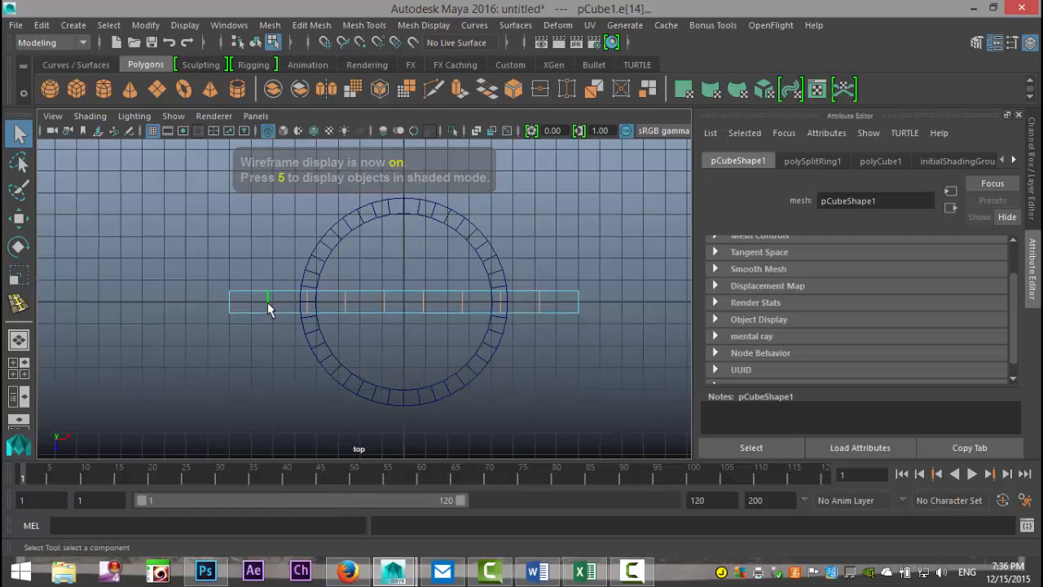
right_drag(268, 302, 202, 137)
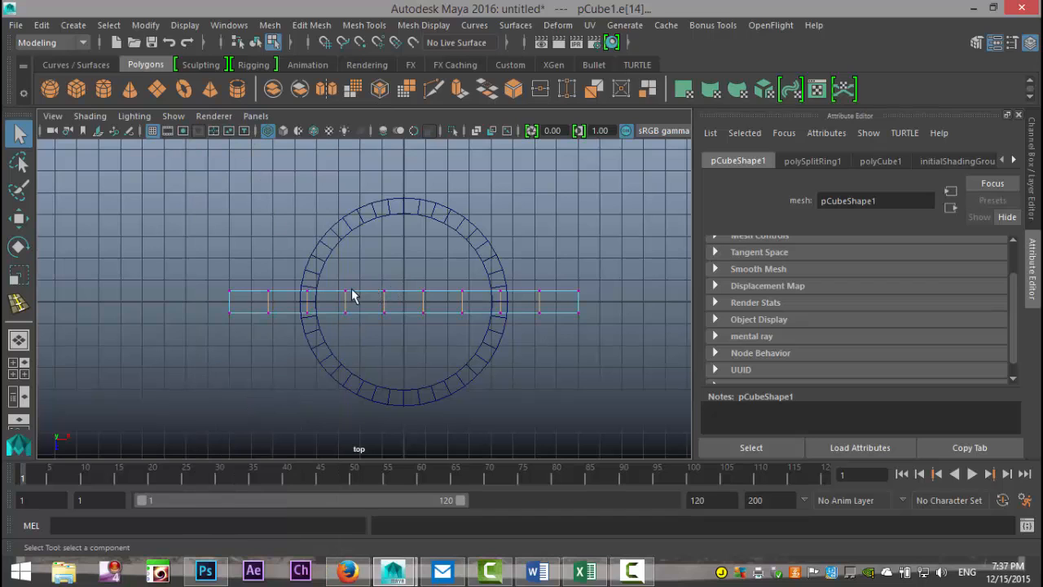
drag(337, 278, 355, 323)
drag(434, 331, 474, 330)
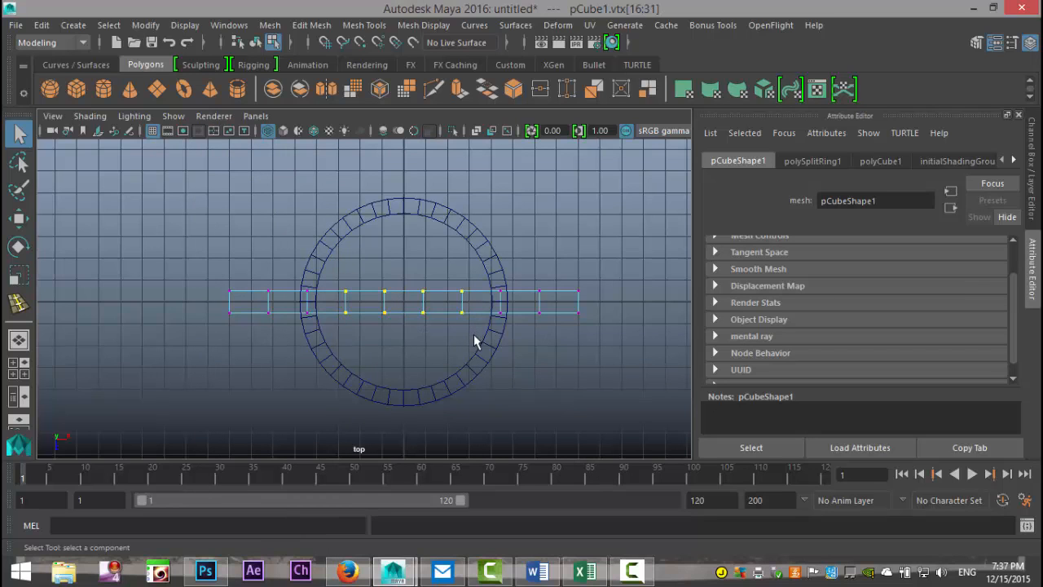
key(r)
drag(405, 371, 408, 342)
drag(375, 273, 434, 338)
mouse_move(405, 372)
mouse_down()
mouse_move(410, 414)
mouse_move(407, 372)
mouse_move(407, 390)
mouse_up()
- Scale the vertices at both ends of the bar together in Z to form pointed tips
drag(219, 278, 235, 347)
shift+drag(566, 282, 612, 354)
drag(401, 375, 401, 308)
- Widen the bar's vertex columns beneath both sides of the ring to about 1.4 times in Z
drag(298, 283, 321, 330)
drag(490, 276, 509, 330)
drag(405, 371, 407, 399)
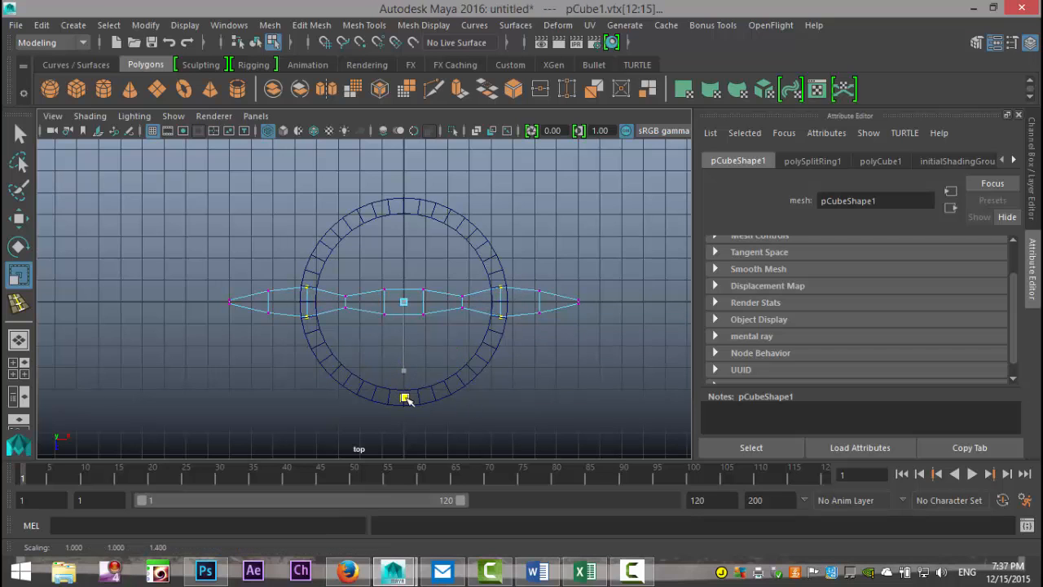
drag(407, 400, 407, 400)
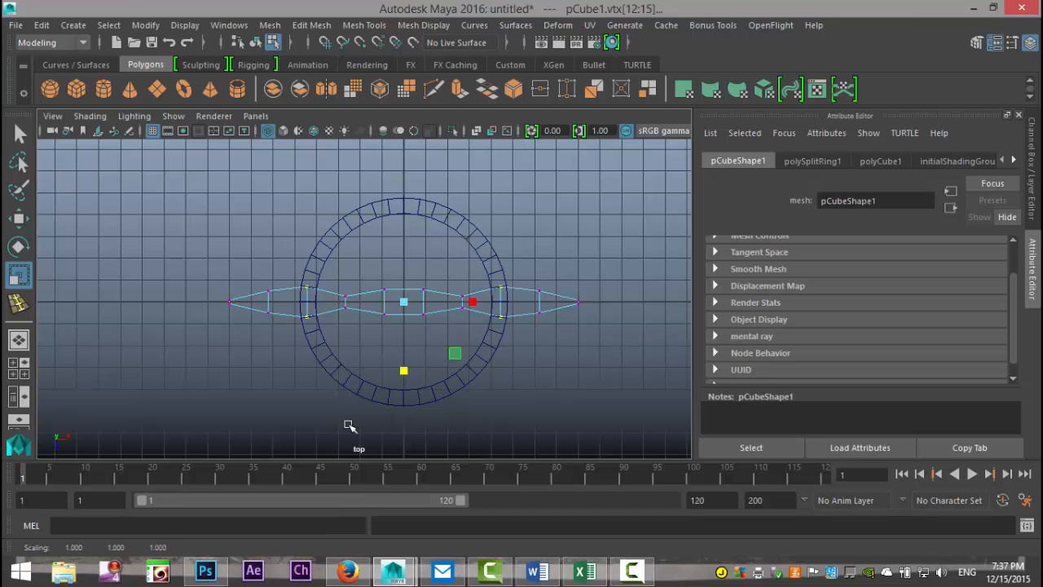
- In the side view, select the whole bar and move it up between the two rings
click(20, 372)
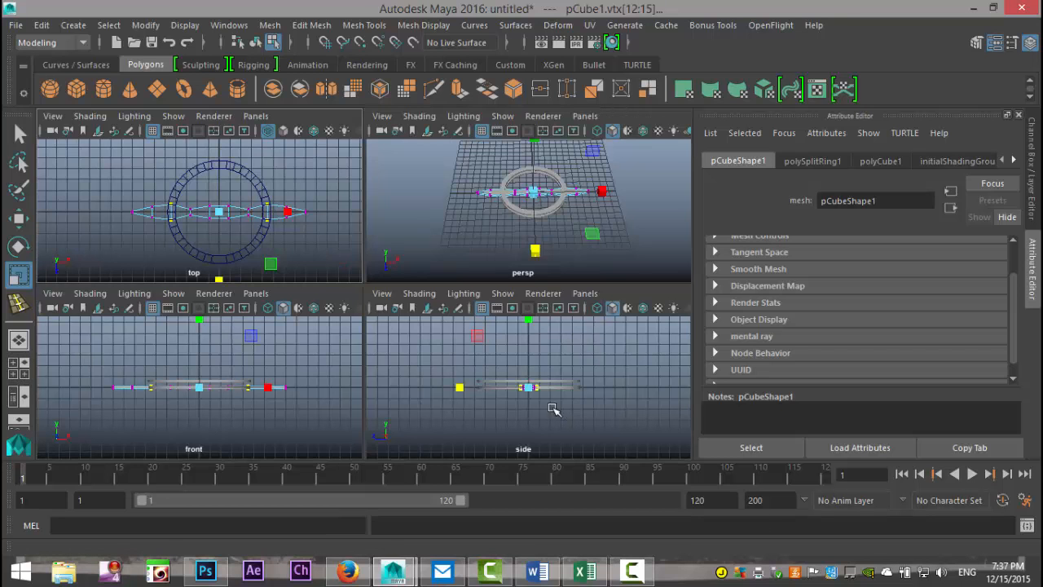
key(space)
scroll(538, 414, up, 3)
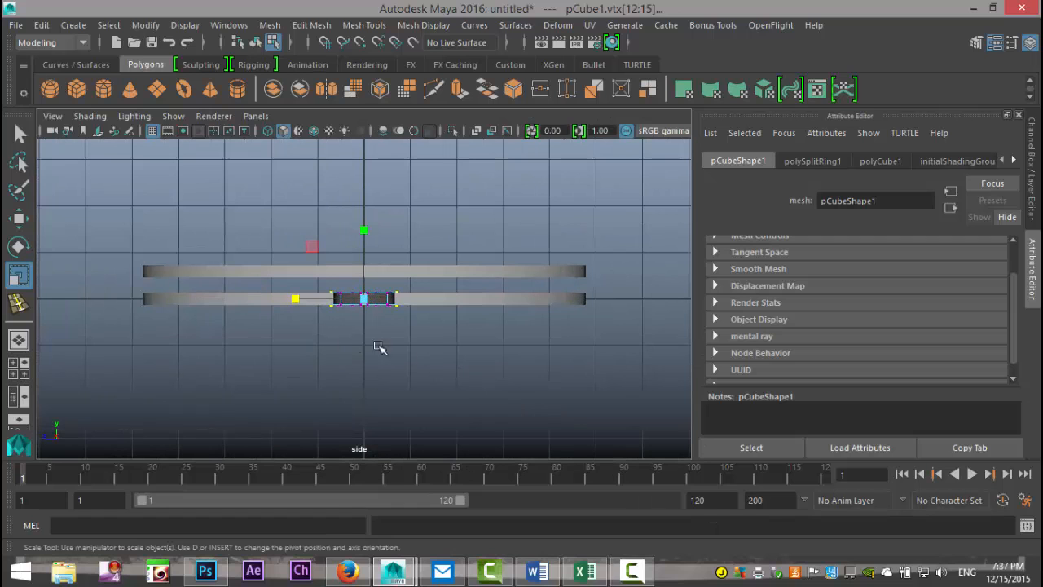
click(419, 323)
right_drag(351, 301, 384, 242)
click(348, 304)
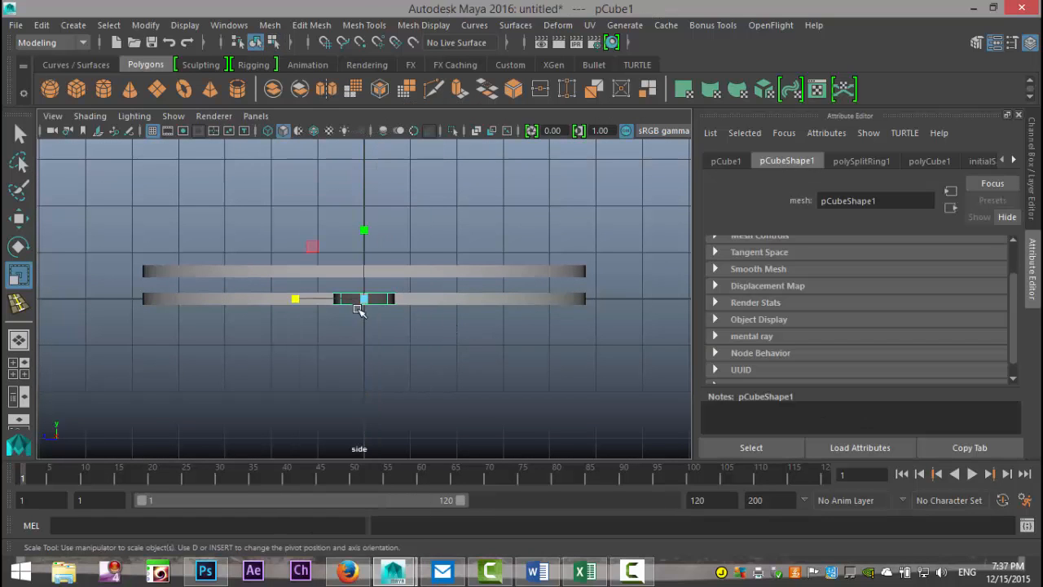
key(w)
drag(366, 225, 367, 215)
- Scale the bar's height to about 0.33 so it fills the gap between the rings
scroll(412, 256, up, 5)
scroll(412, 256, down, 5)
scroll(413, 256, up, 4)
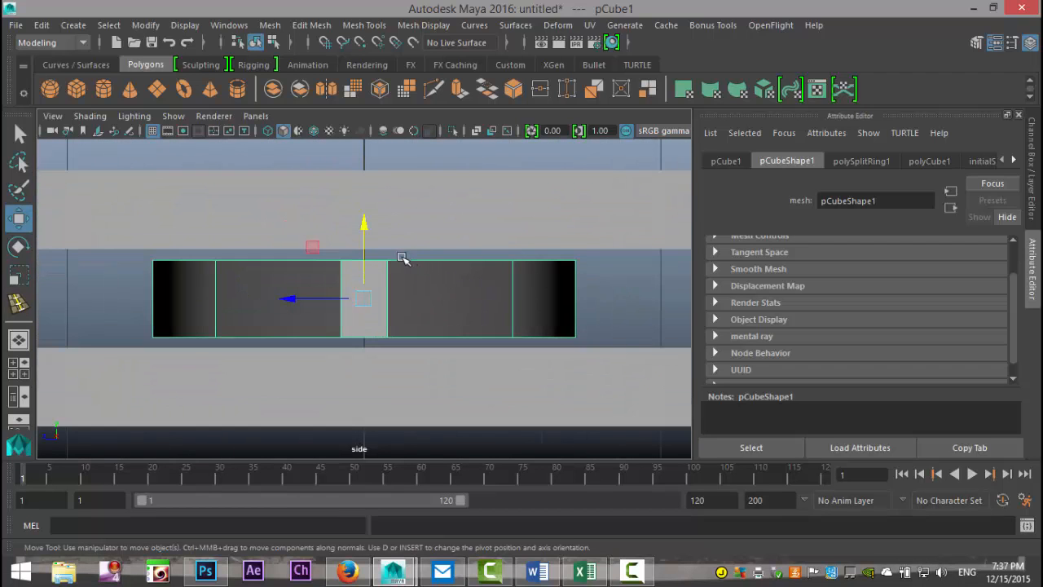
key(r)
drag(366, 226, 367, 213)
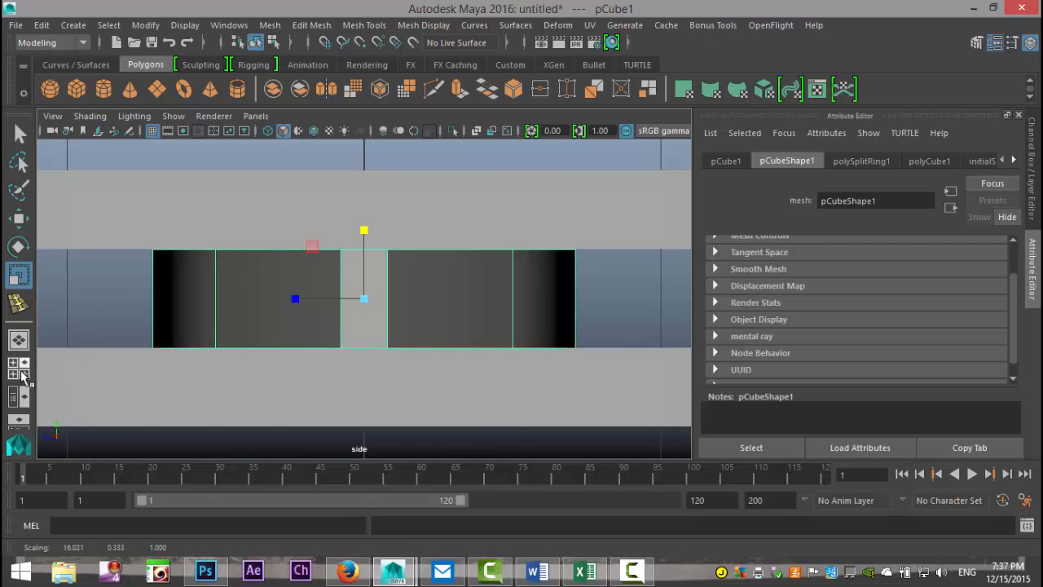
- In the perspective view, duplicate the pointed bar and rotate the copy about the vertical axis to form a cross
key(space)
key(space)
alt+drag(510, 282, 559, 319)
click(559, 318)
alt+drag(566, 282, 466, 337)
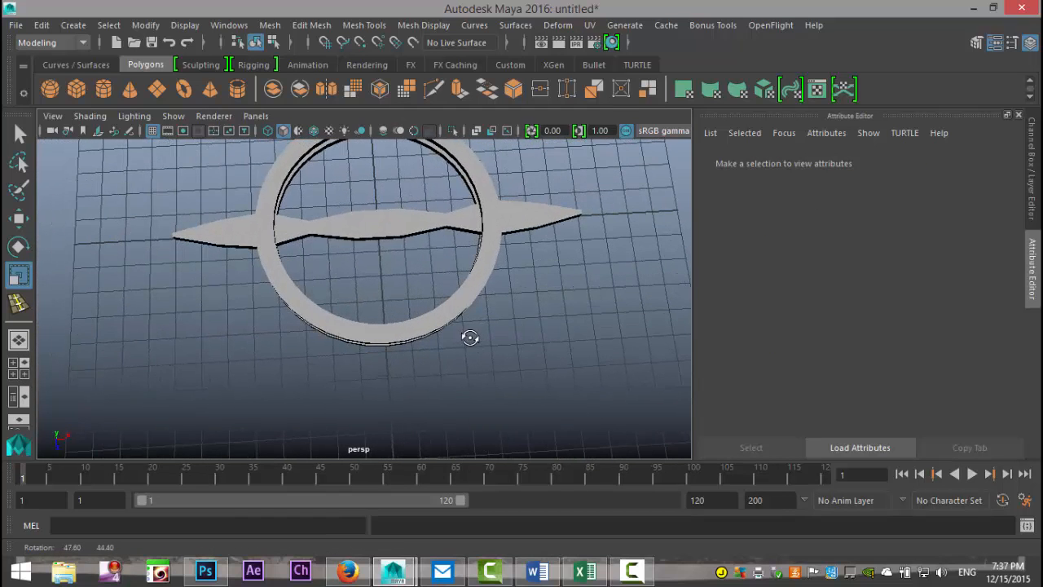
click(391, 240)
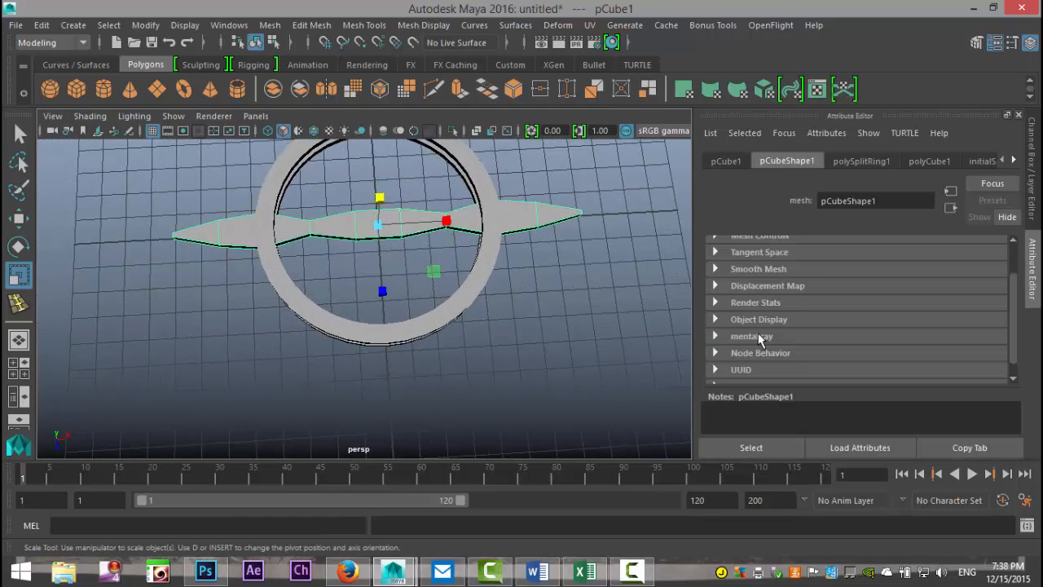
key(ctrl+d)
key(e)
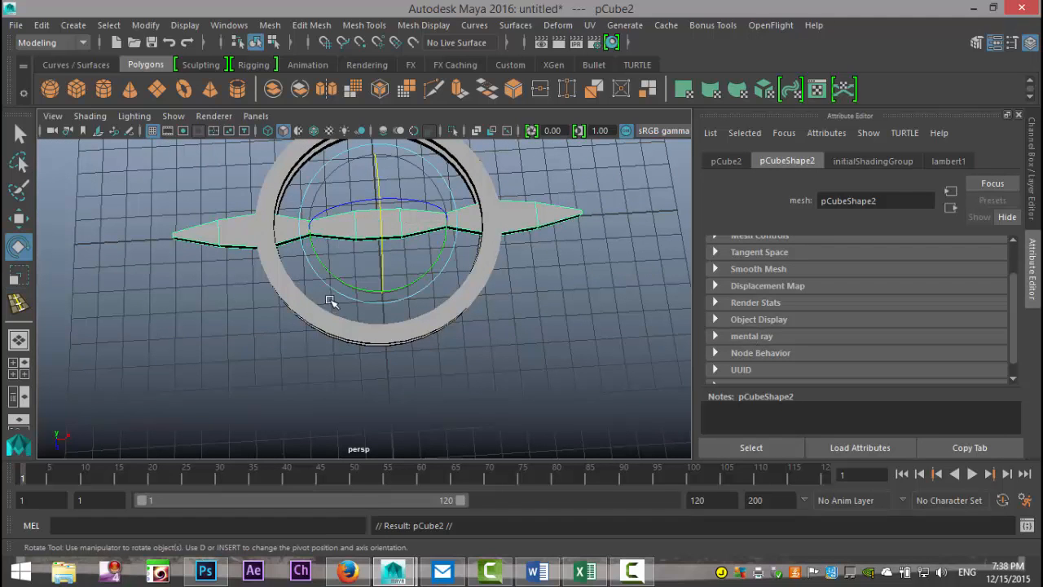
drag(422, 277, 326, 304)
- Select both crossing pointed bars and combine them into a single mesh
alt+drag(482, 324, 500, 353)
click(506, 229)
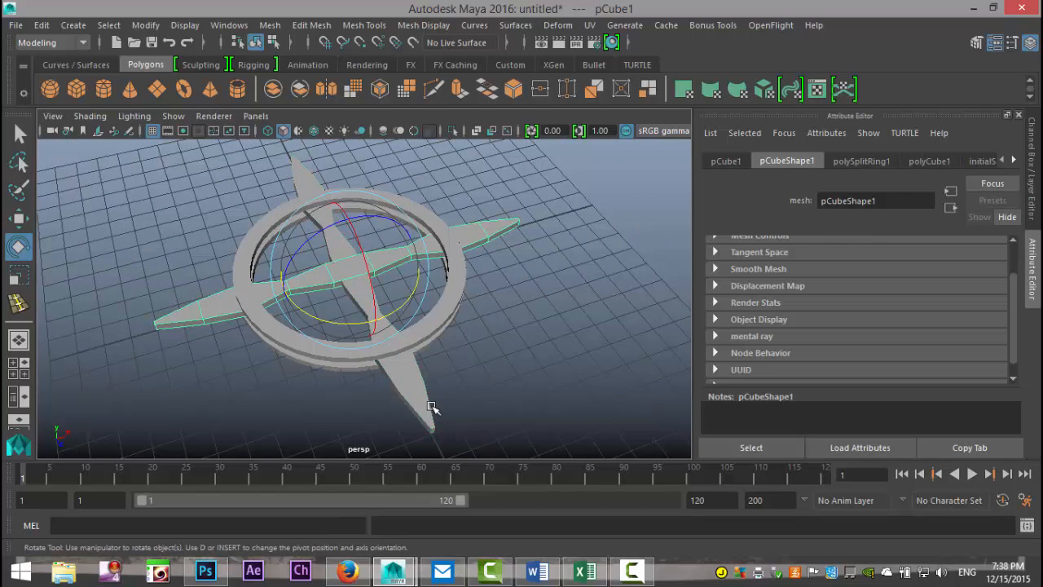
shift+click(416, 398)
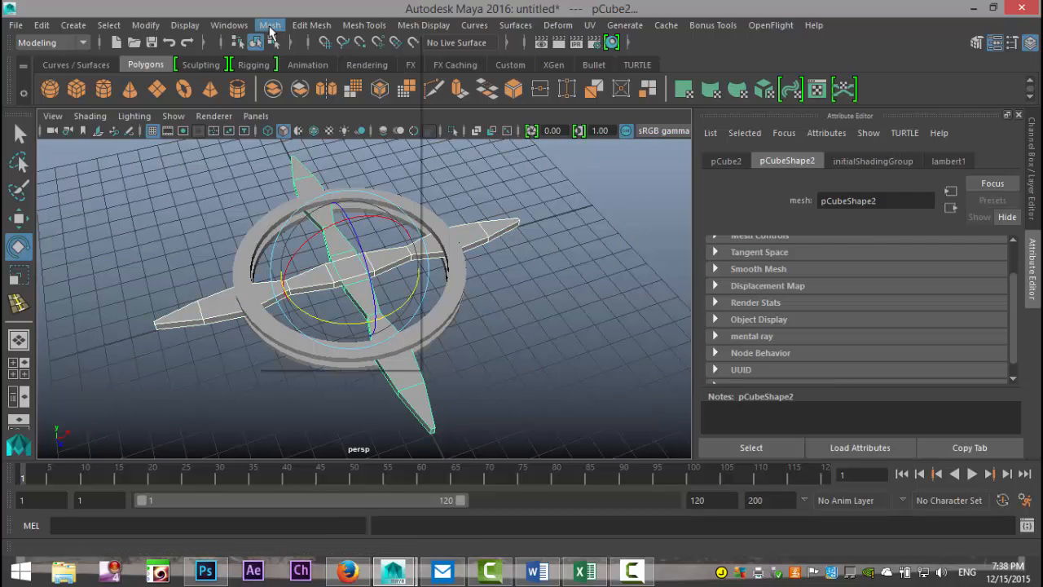
click(270, 24)
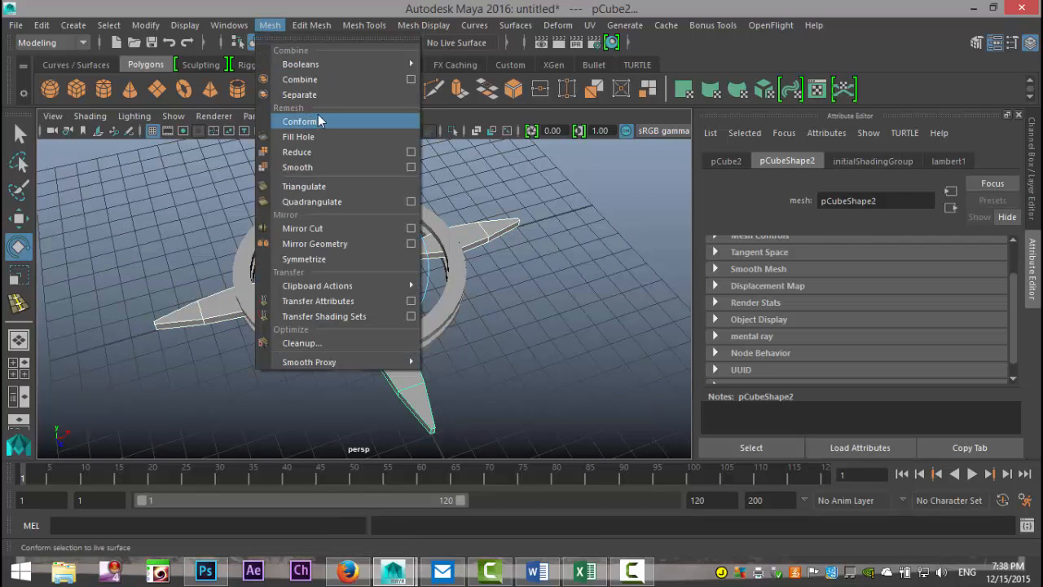
click(318, 80)
click(548, 363)
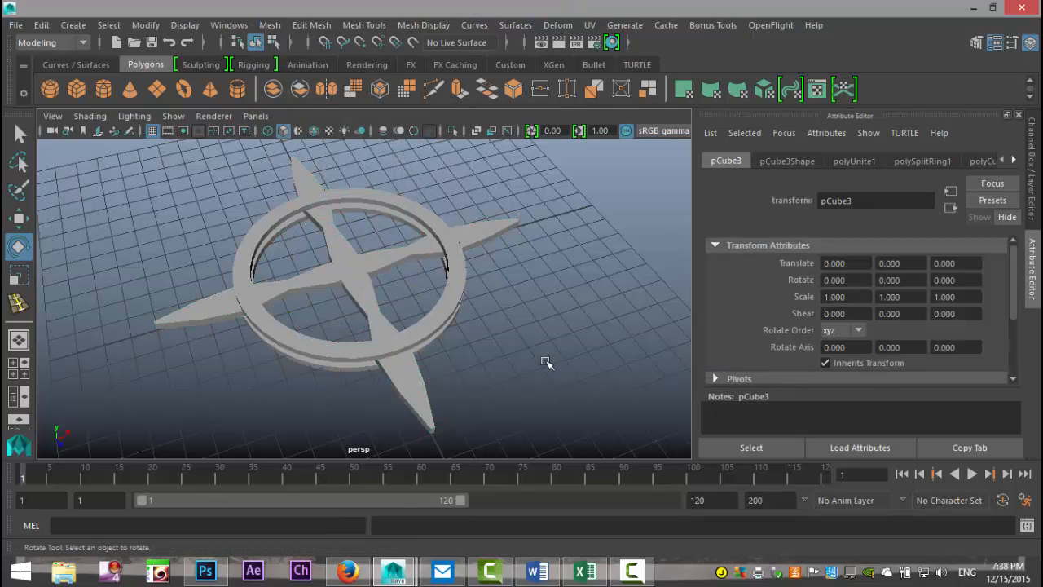
- Create a polygon cube and move it out along X to about 10.7, beyond the tip of the cross
scroll(539, 362, up, 3)
click(342, 287)
alt+drag(525, 352, 448, 370)
scroll(457, 346, down, 5)
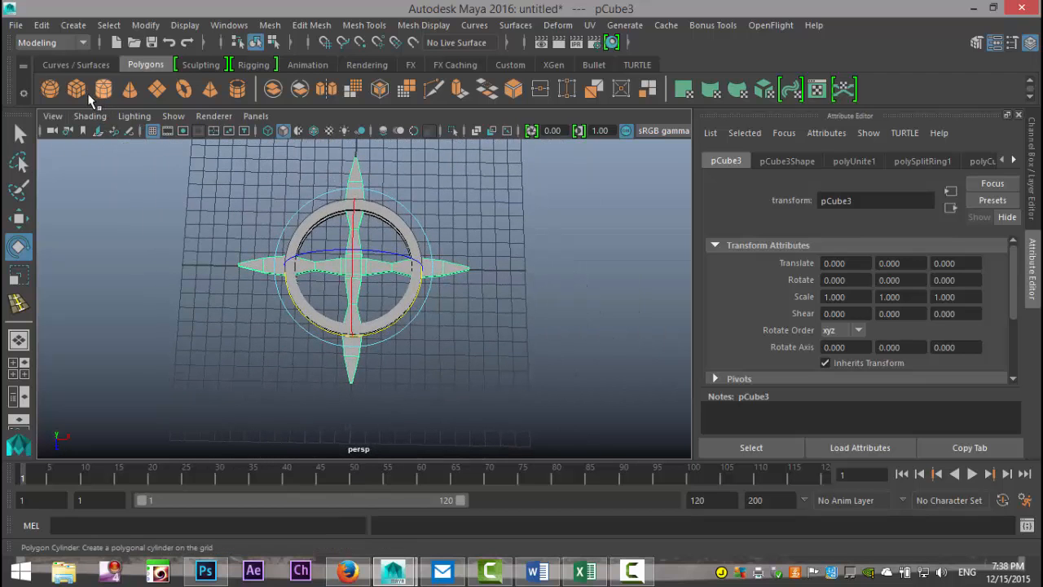
click(79, 92)
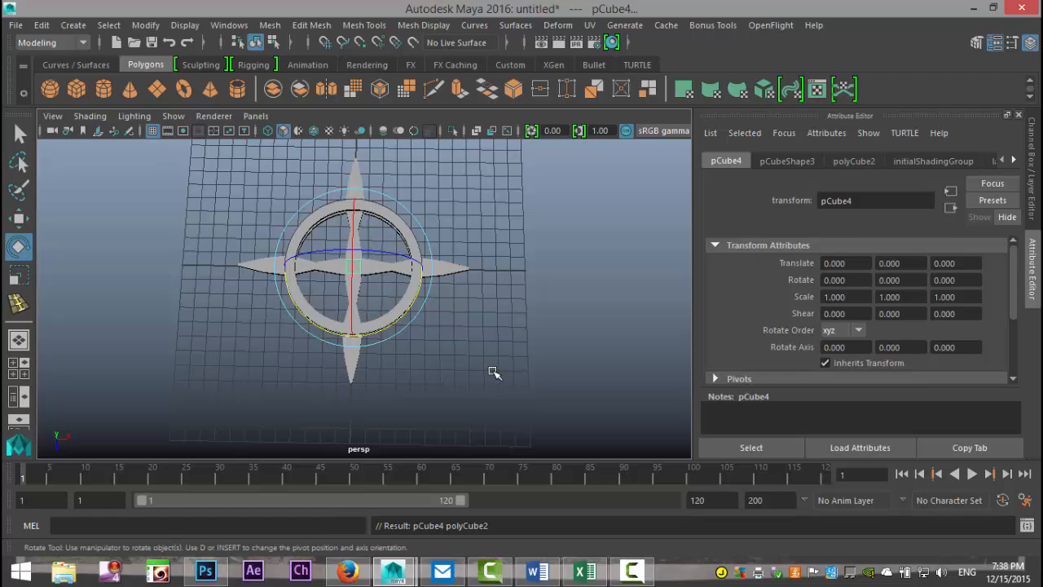
key(w)
drag(430, 273, 584, 272)
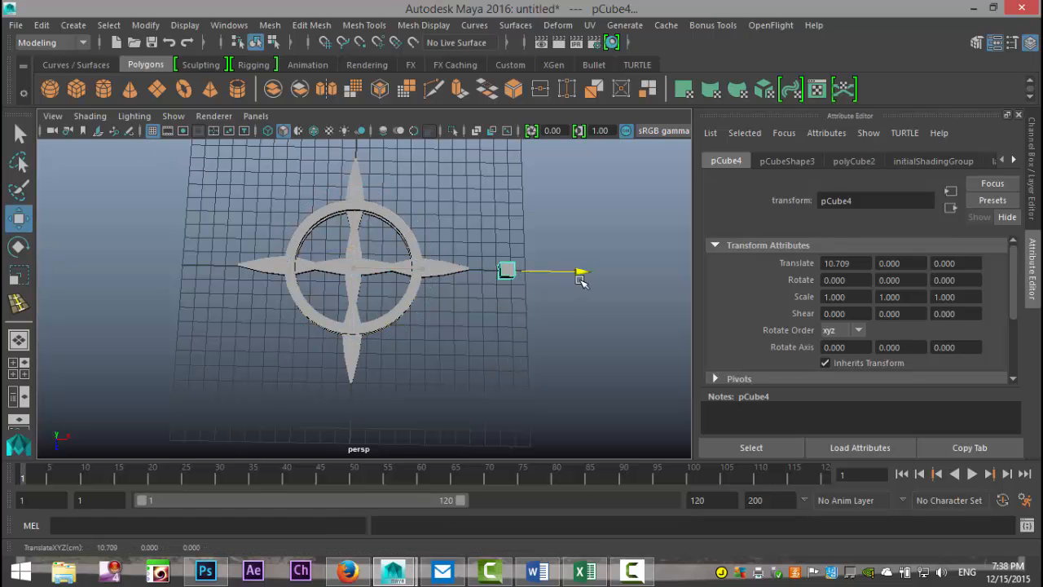
- Flatten the new cube to about 0.126 in Y and lengthen it to about 6.87 in Z
key(f)
scroll(489, 355, down, 3)
alt+drag(480, 366, 437, 300)
key(r)
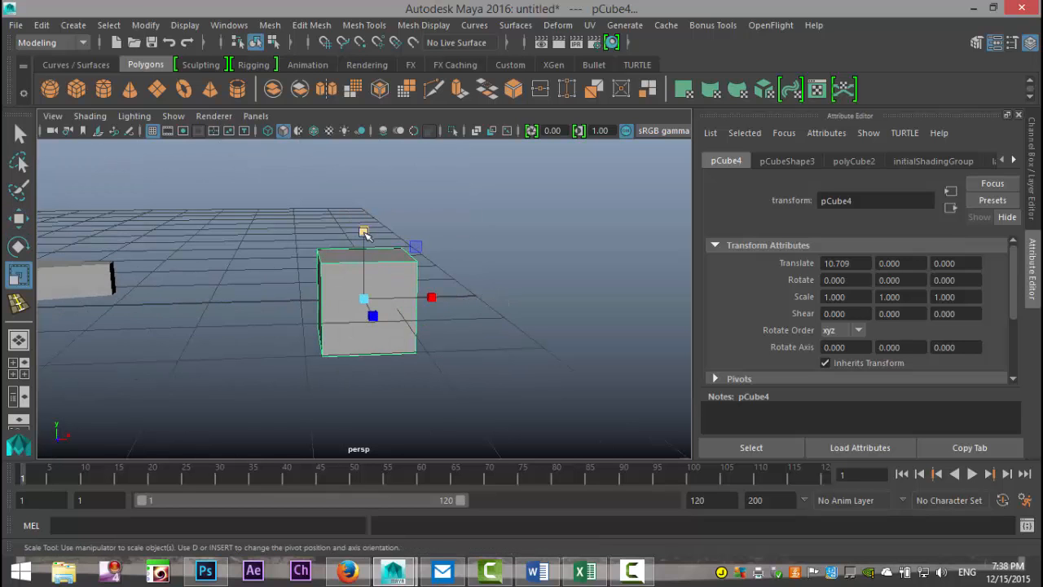
drag(365, 230, 481, 407)
drag(432, 295, 499, 291)
mouse_move(500, 359)
alt+mouse_down()
mouse_move(481, 359)
mouse_move(500, 342)
alt+mouse_up()
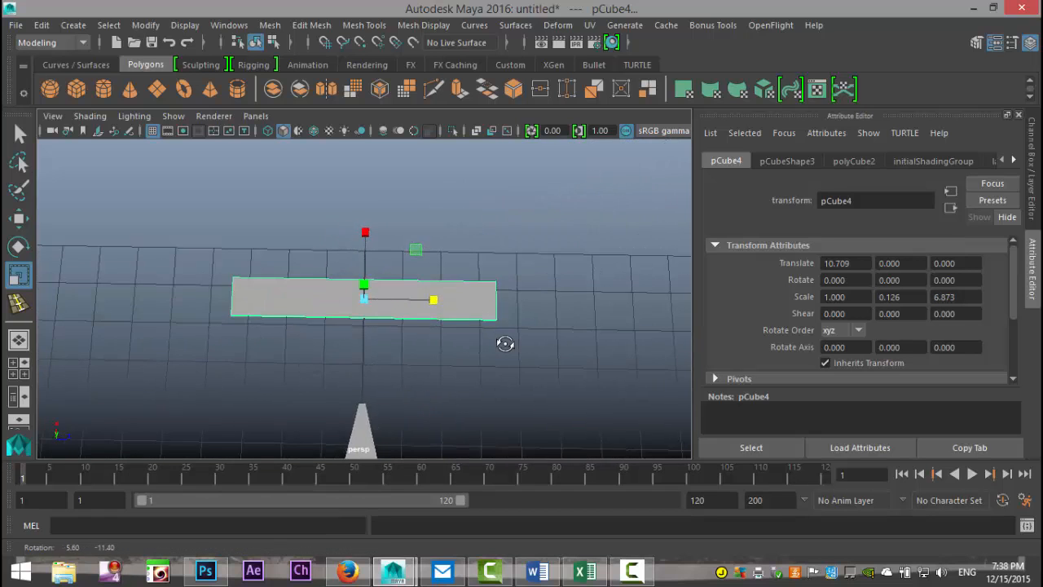
- Insert a single edge loop across the middle of the flat bar, with the number of edge loops set to 1
click(359, 26)
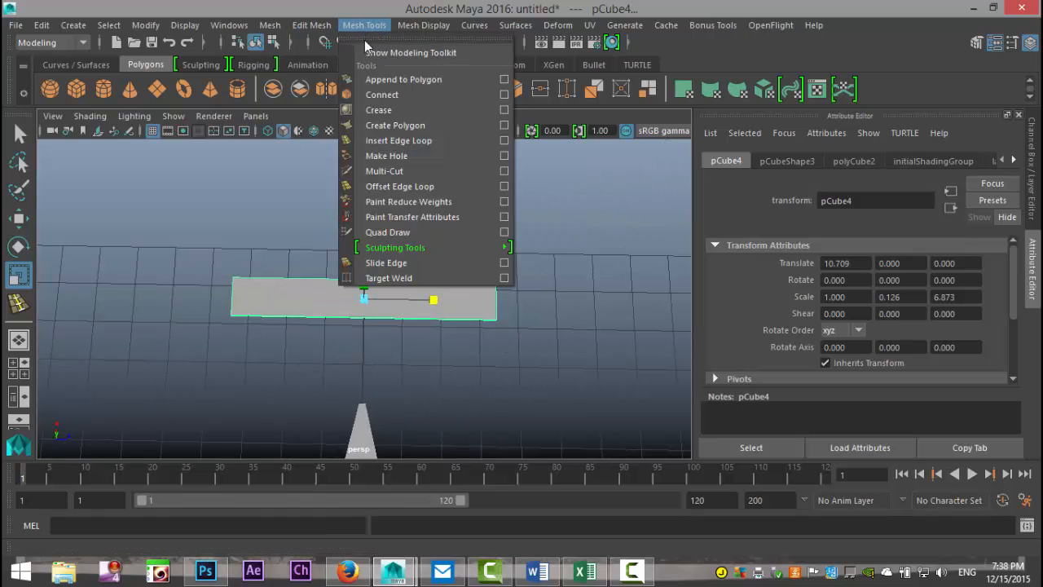
click(504, 142)
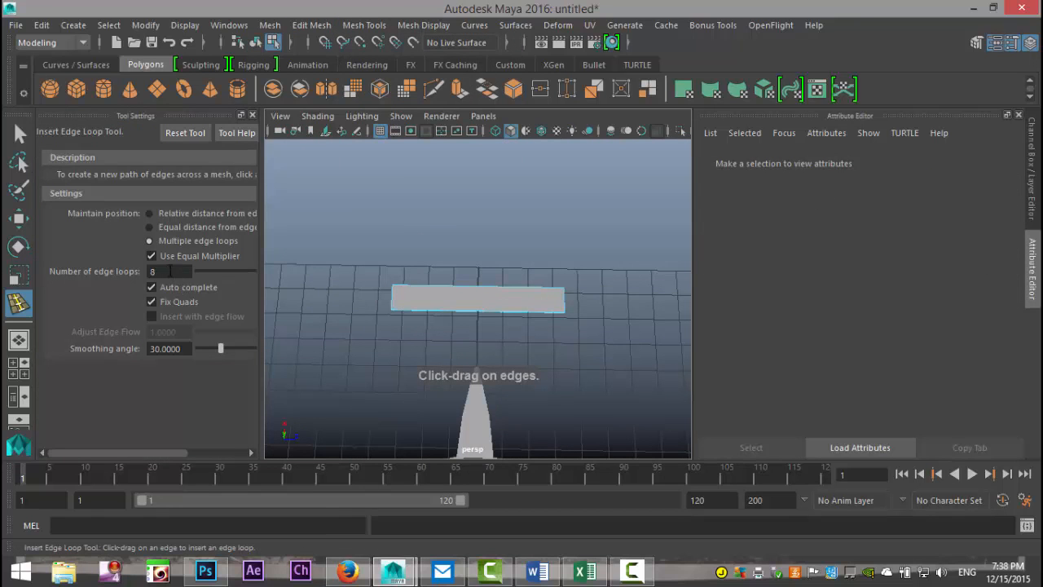
drag(184, 269, 55, 281)
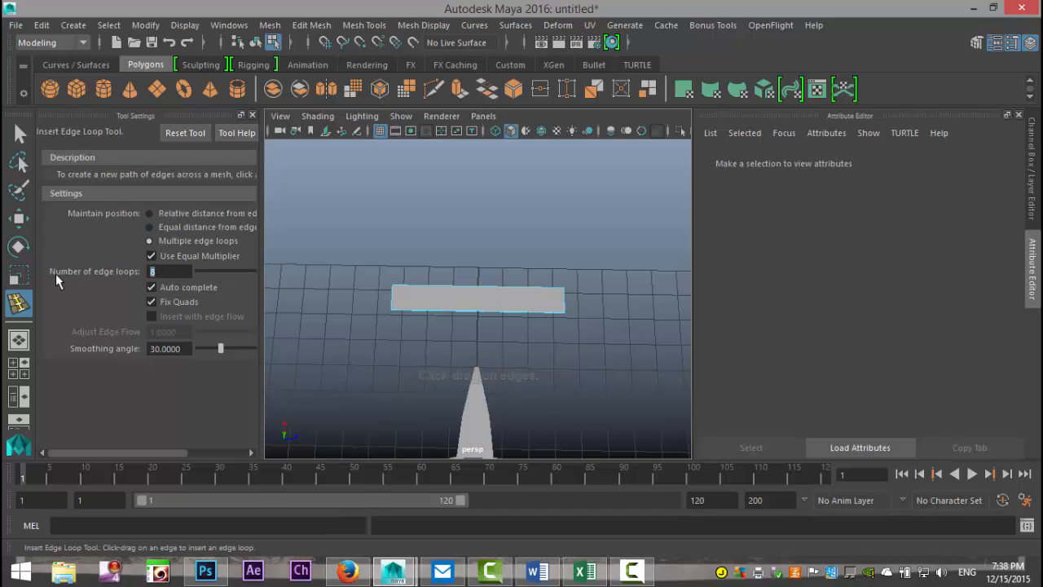
text(1)
click(480, 312)
click(253, 115)
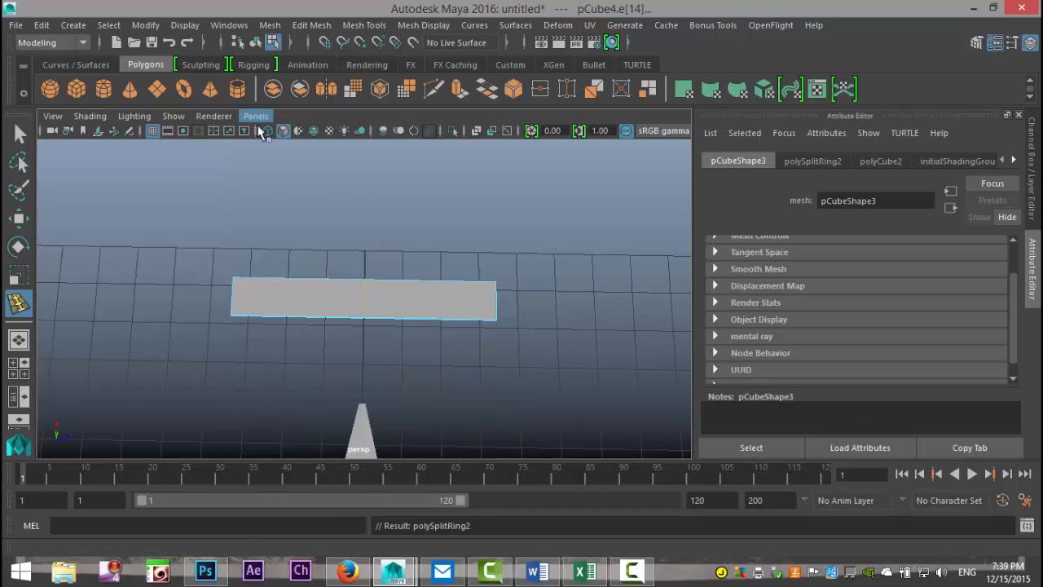
- Scale the vertices at each end of the flat bar together in X to form a pointed diamond shape
key(q)
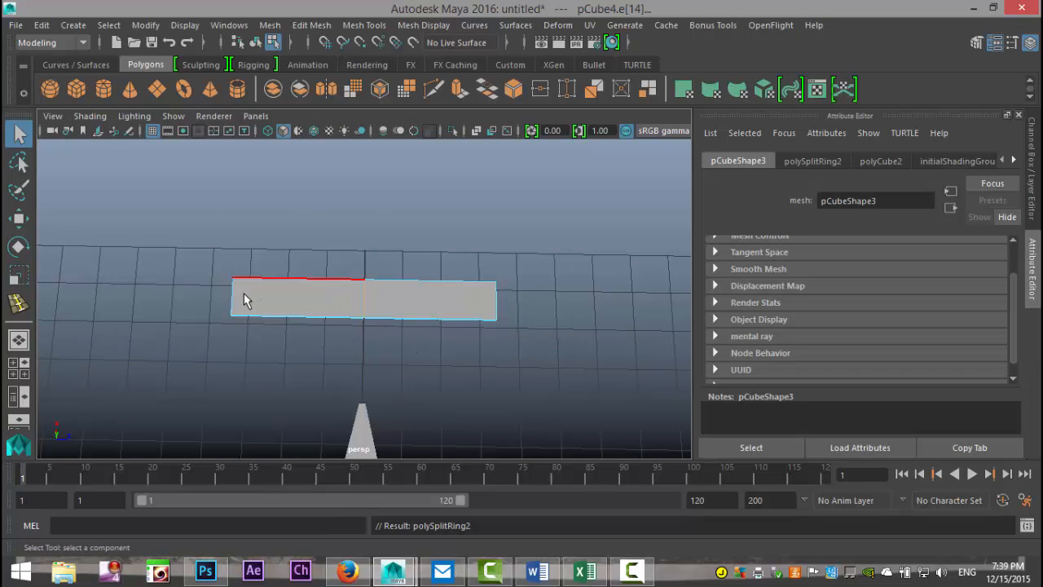
right_click(242, 293)
click(169, 130)
drag(205, 226, 269, 367)
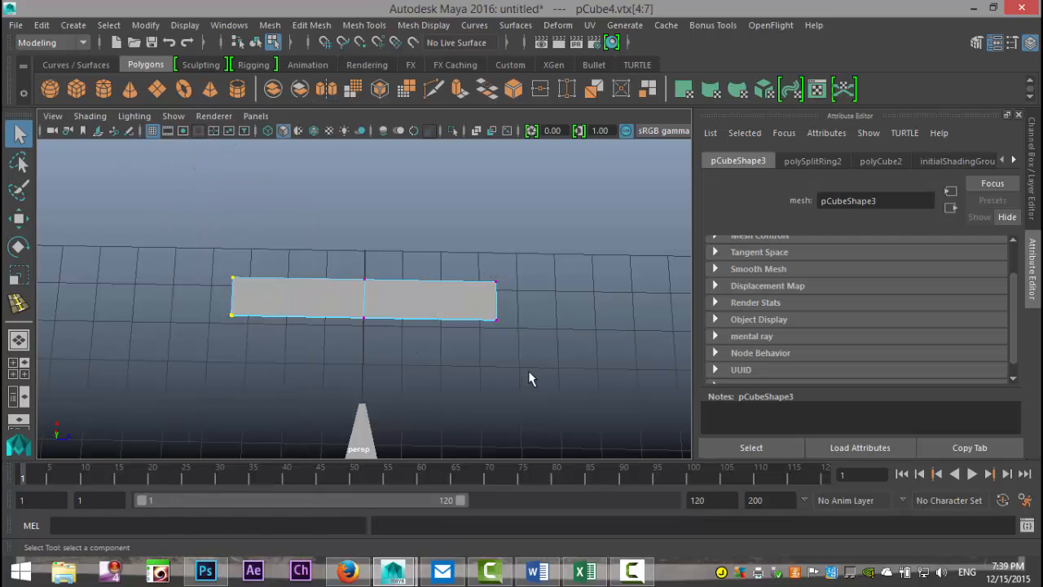
key(r)
drag(367, 236, 376, 298)
click(542, 389)
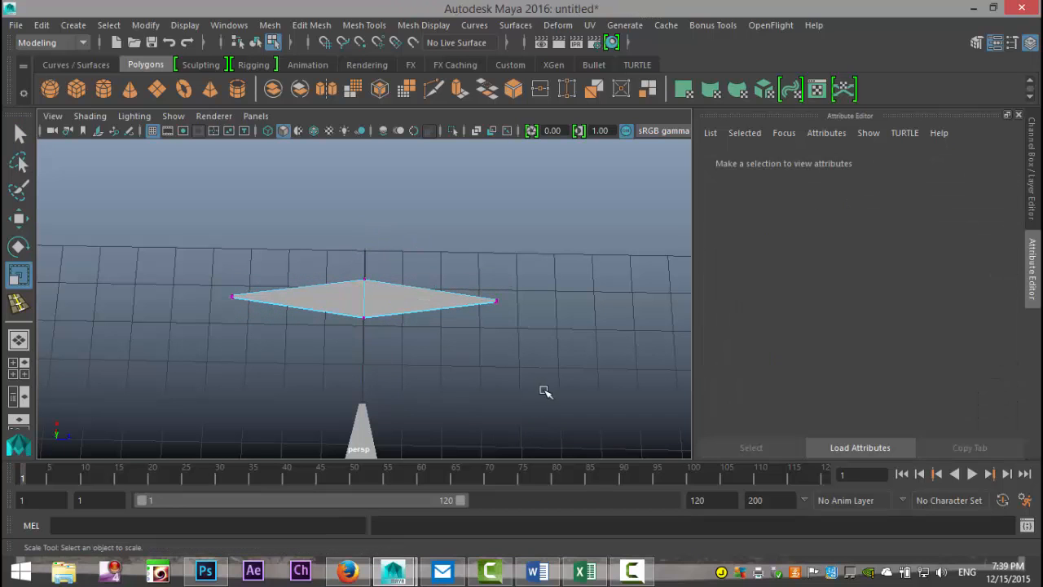
- In the top view, select the whole diamond, move it along X to the cross's centre and rotate it 45° about Y
click(23, 368)
key(space)
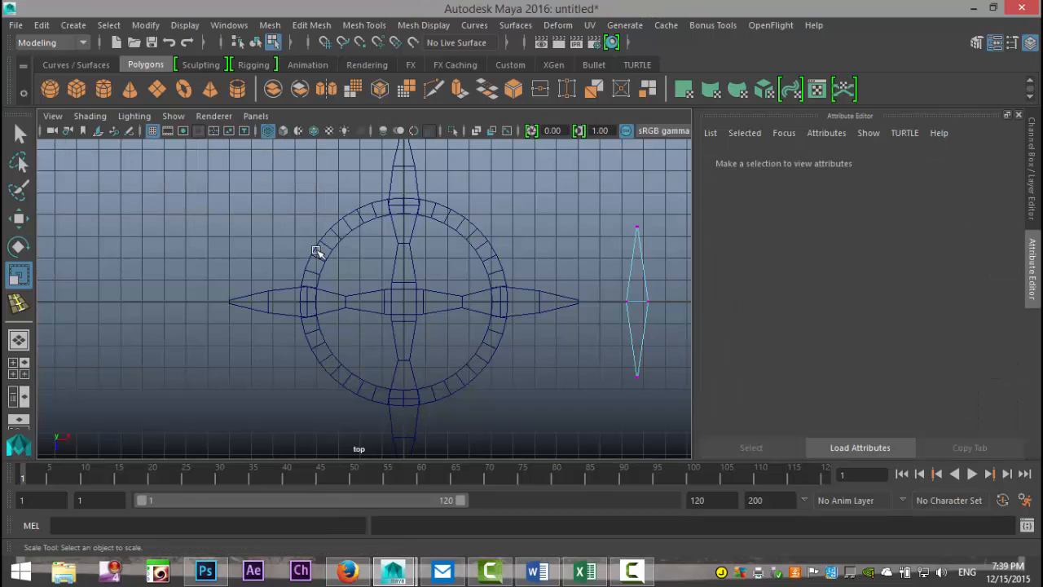
scroll(476, 328, down, 1)
right_drag(524, 304, 588, 120)
right_drag(526, 282, 588, 118)
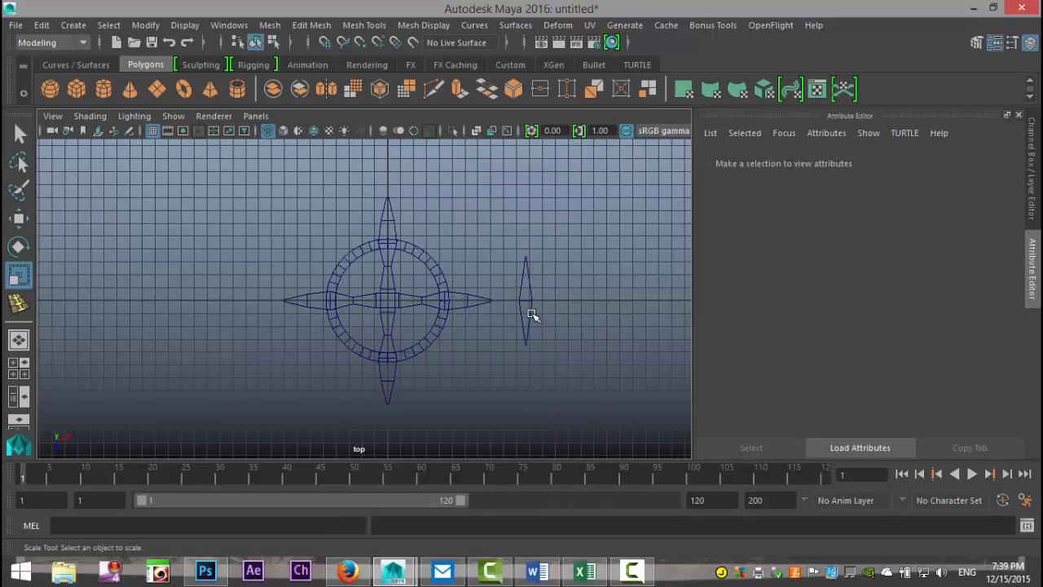
click(530, 314)
key(w)
drag(599, 304, 470, 307)
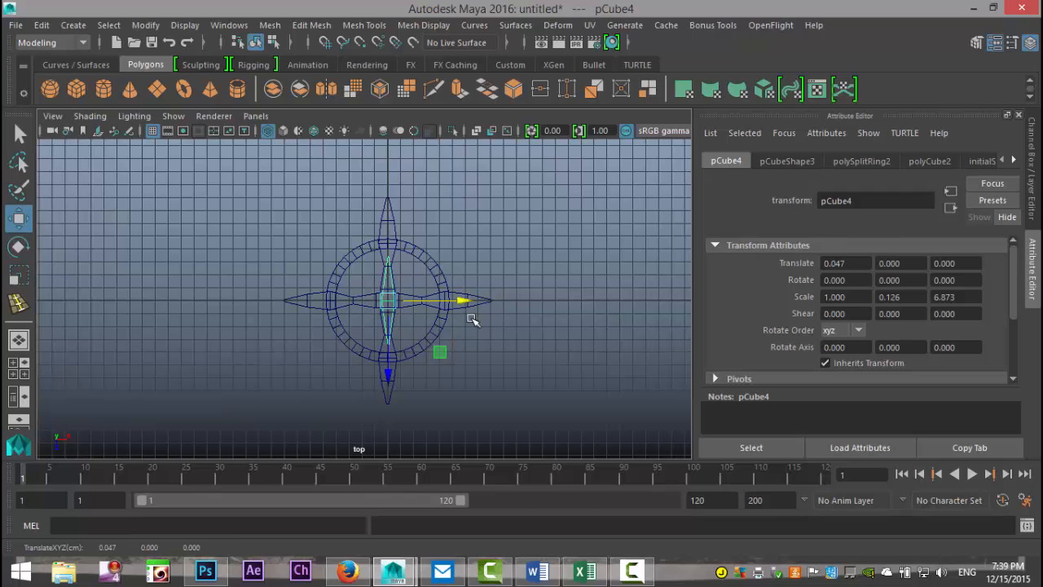
key(e)
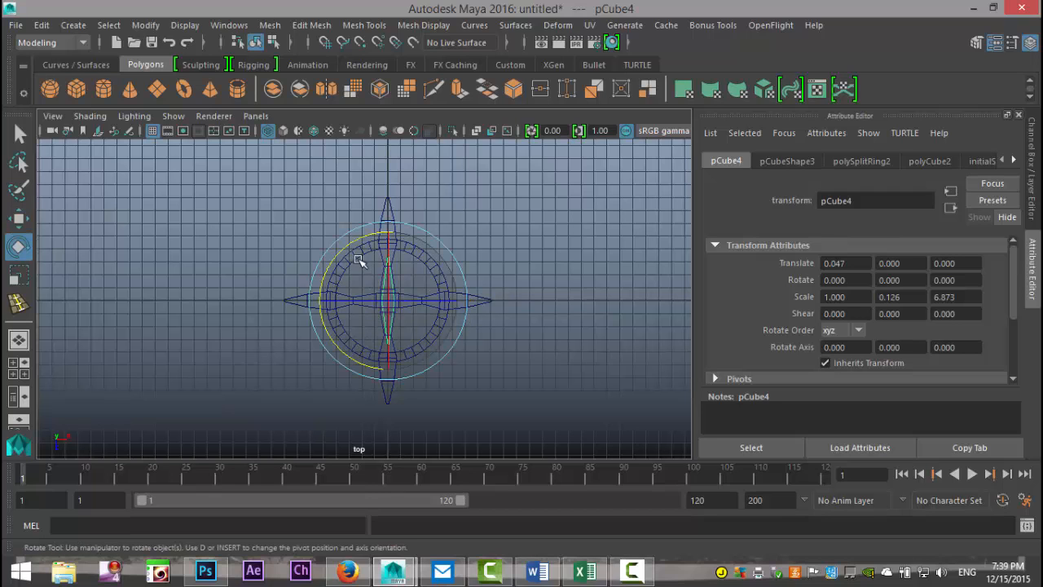
drag(348, 249, 328, 298)
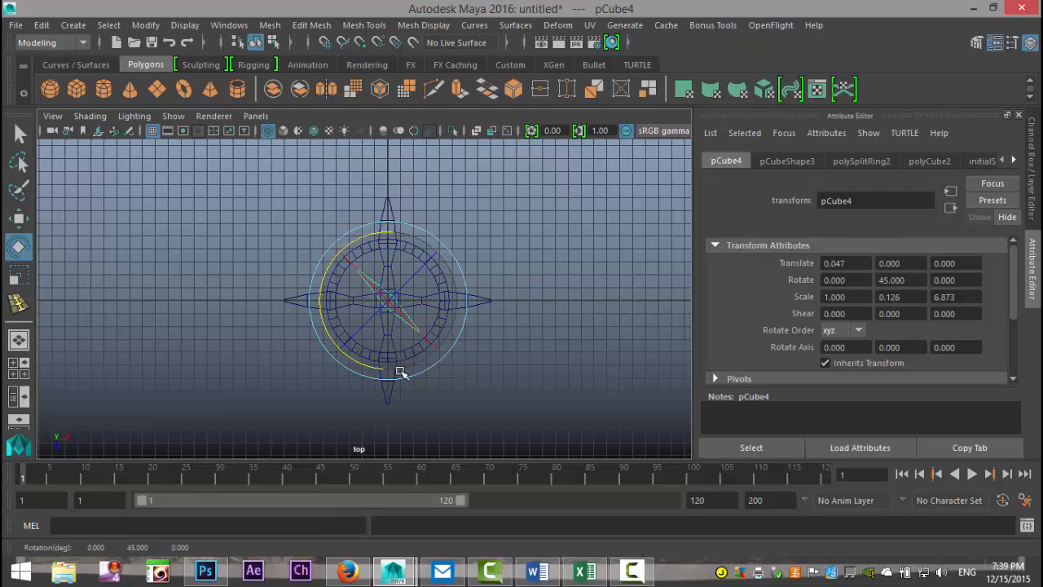
- Move the diamond diagonally onto the ring between two arms of the cross, at about X -3.156 and Z -3.077
scroll(454, 379, up, 3)
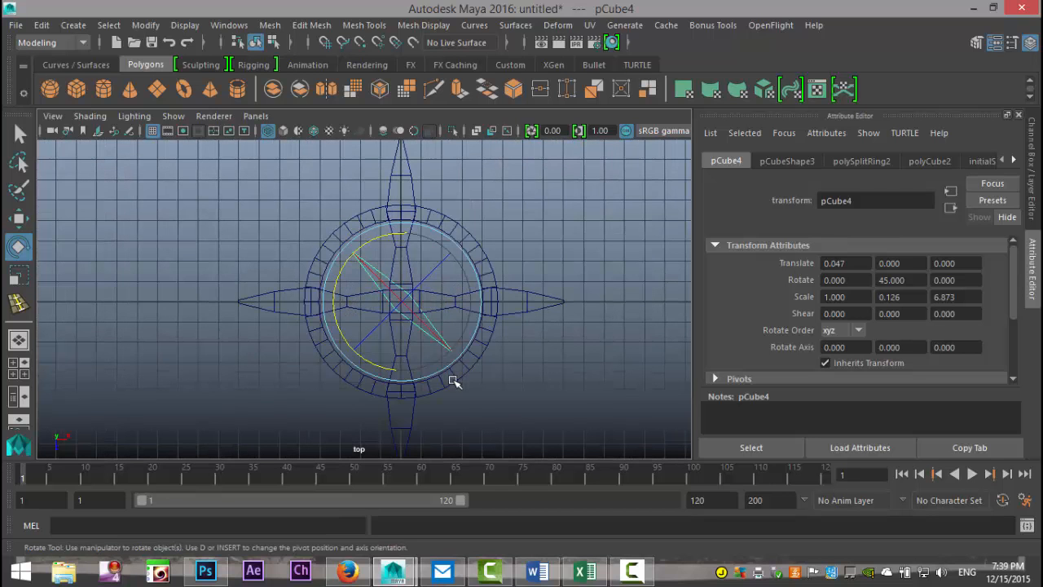
alt+middle_drag(474, 400, 480, 433)
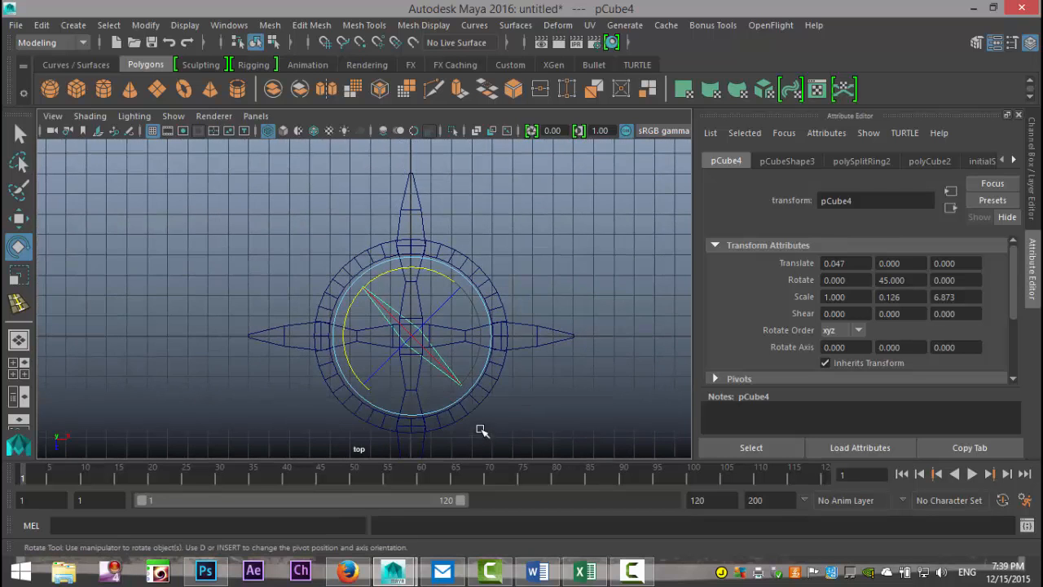
key(w)
drag(413, 336, 350, 279)
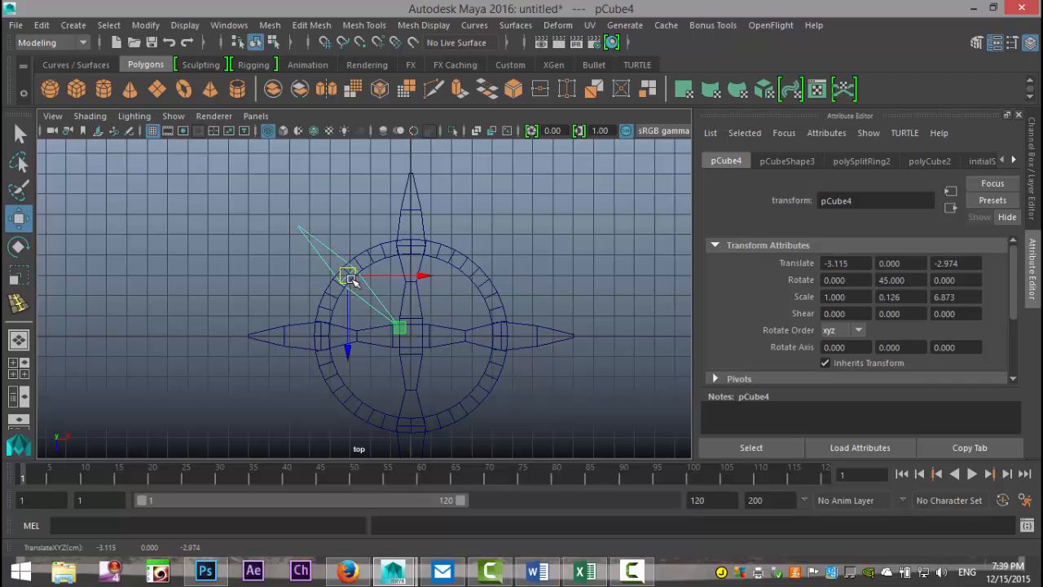
scroll(409, 350, up, 2)
alt+middle_drag(417, 388, 371, 337)
mouse_move(290, 212)
mouse_down()
mouse_move(314, 230)
mouse_move(291, 211)
mouse_up()
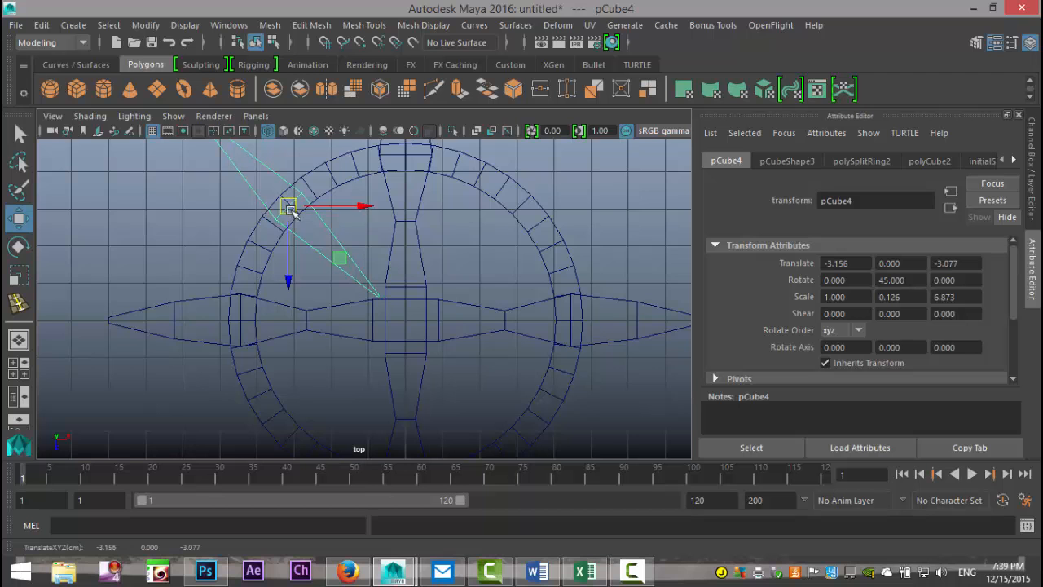
- In the front view, raise the diamond to about 0.301 in Y and scale its height to about 0.303 to fill the gap between the rings
scroll(366, 291, down, 5)
scroll(592, 365, up, 1)
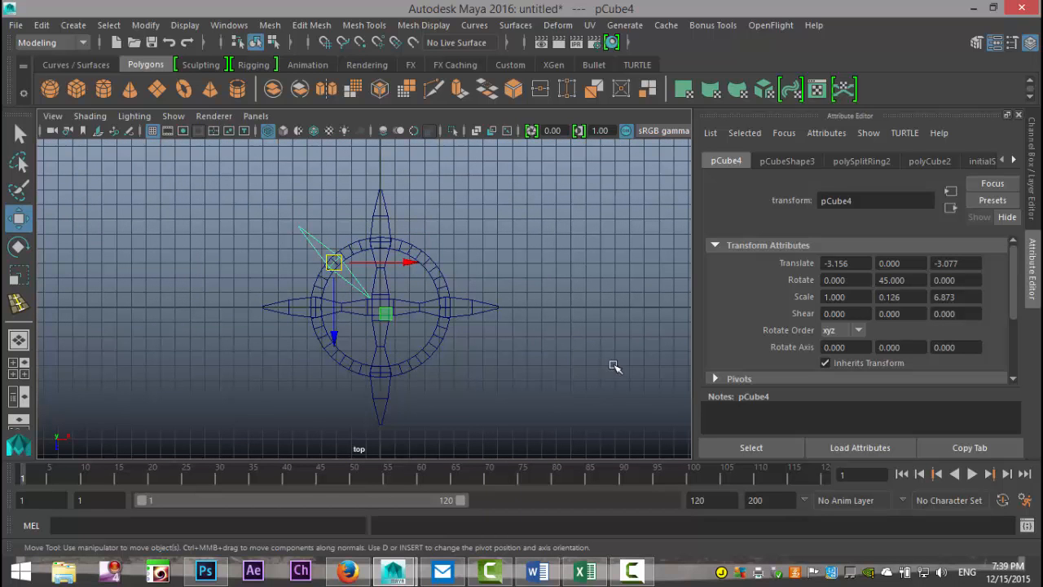
click(13, 363)
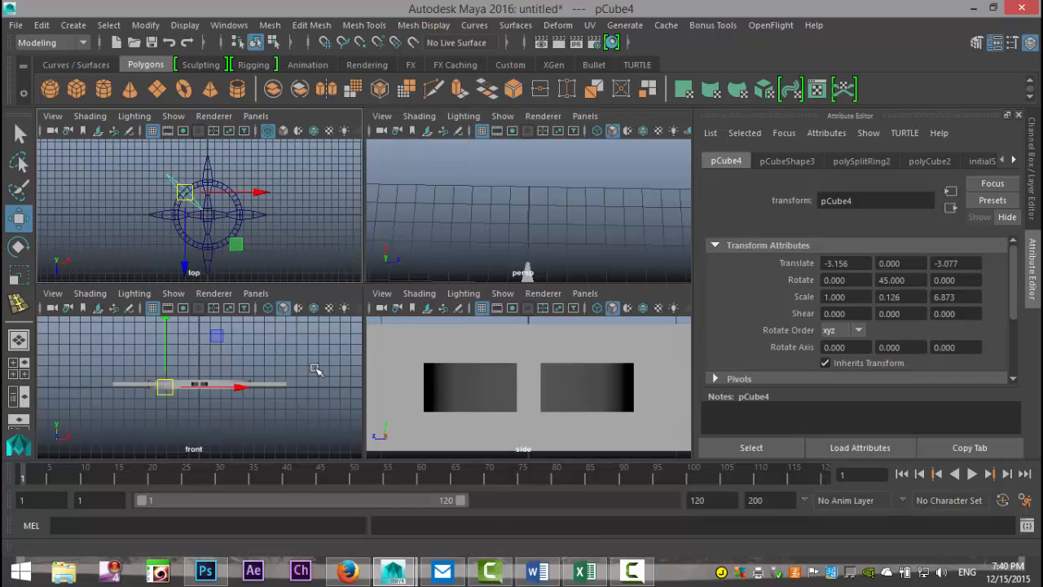
key(space)
scroll(283, 395, up, 3)
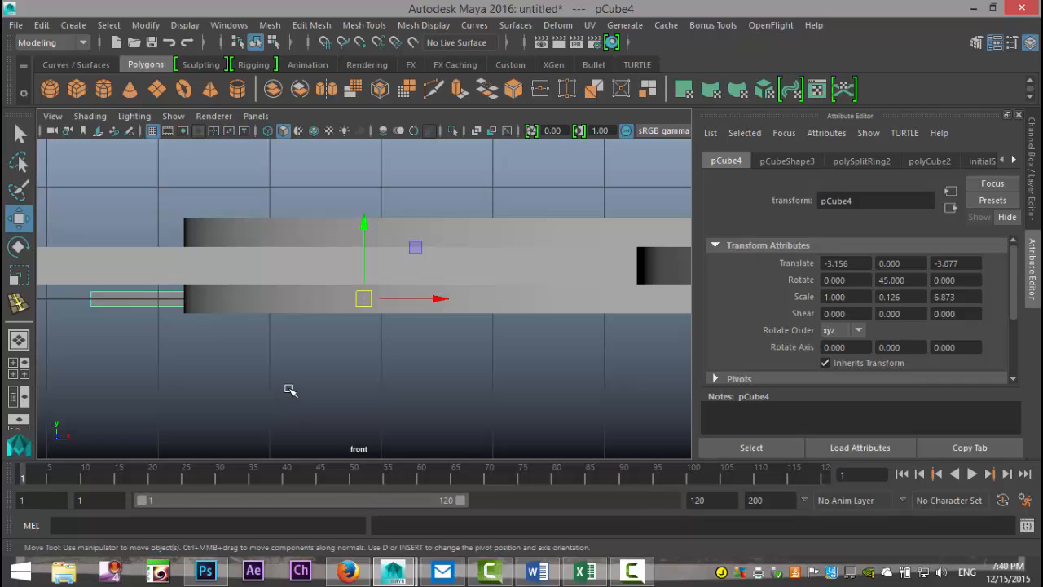
key(4)
click(364, 226)
drag(365, 226, 369, 99)
key(r)
key(w)
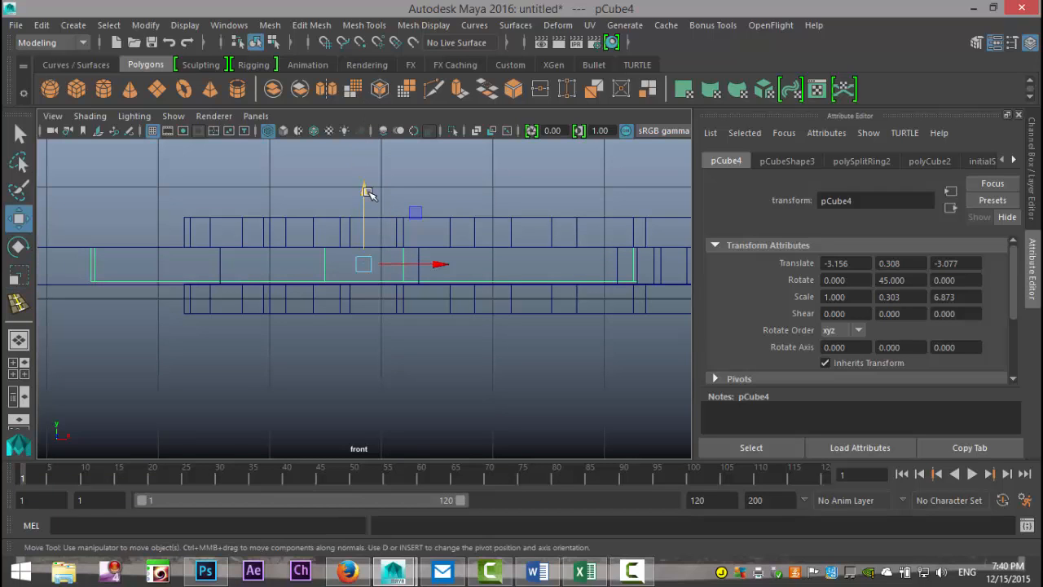
drag(365, 189, 366, 190)
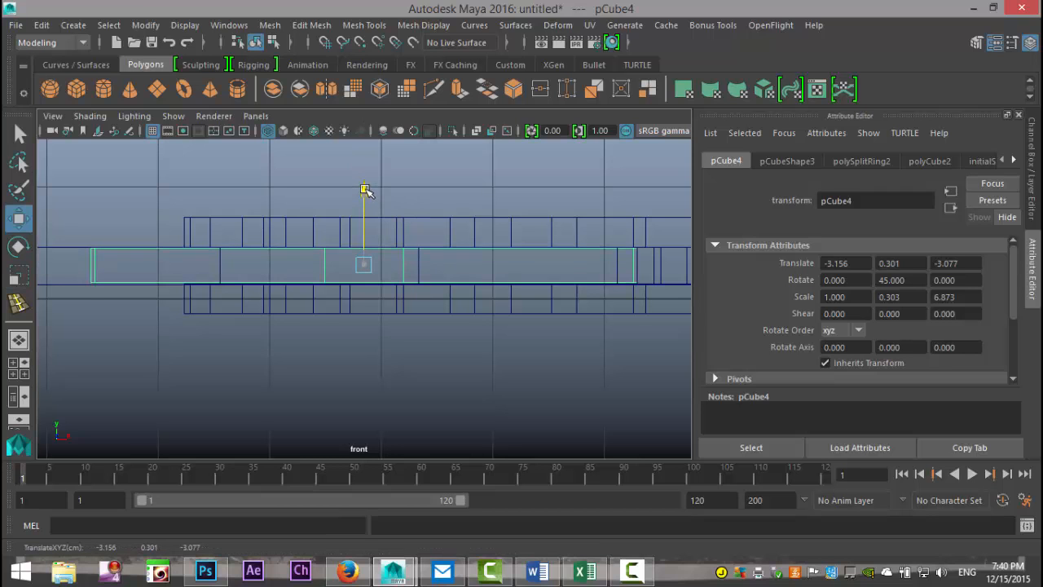
- In the top view, move the diamond's pivot point to the centre of the cross
click(22, 372)
key(space)
scroll(457, 316, up, 3)
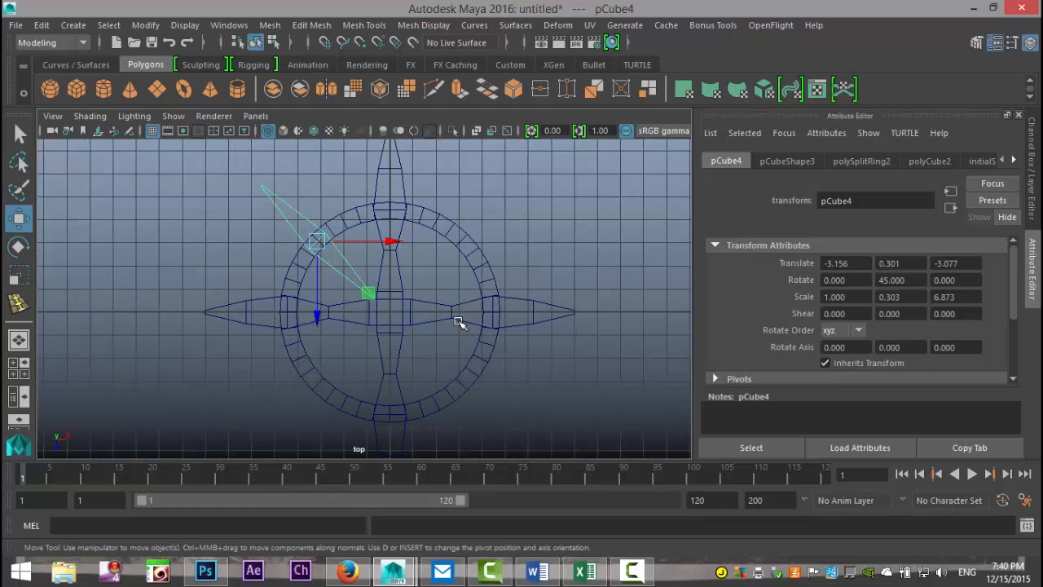
key(Insert)
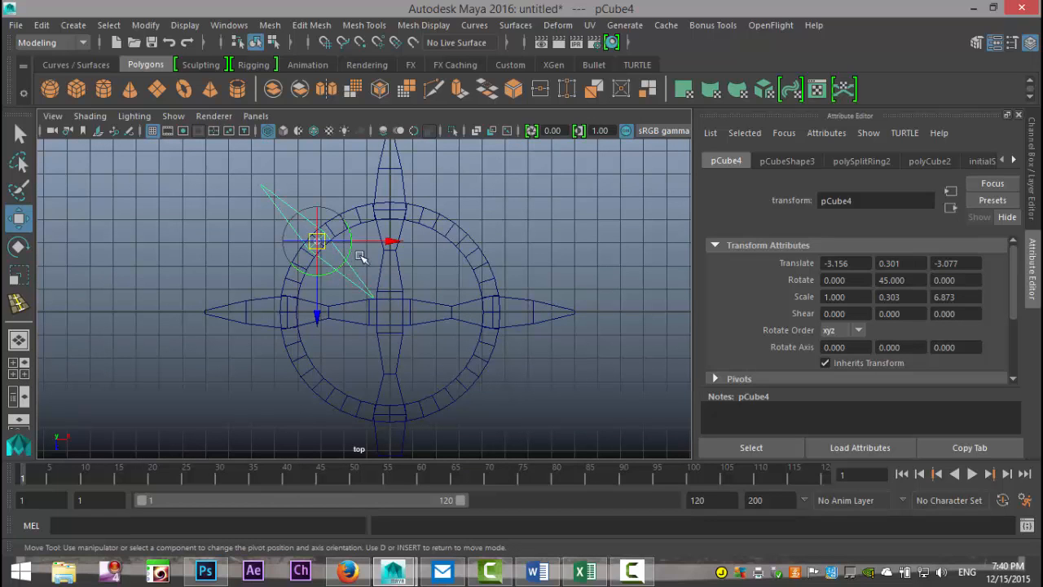
drag(389, 242, 466, 240)
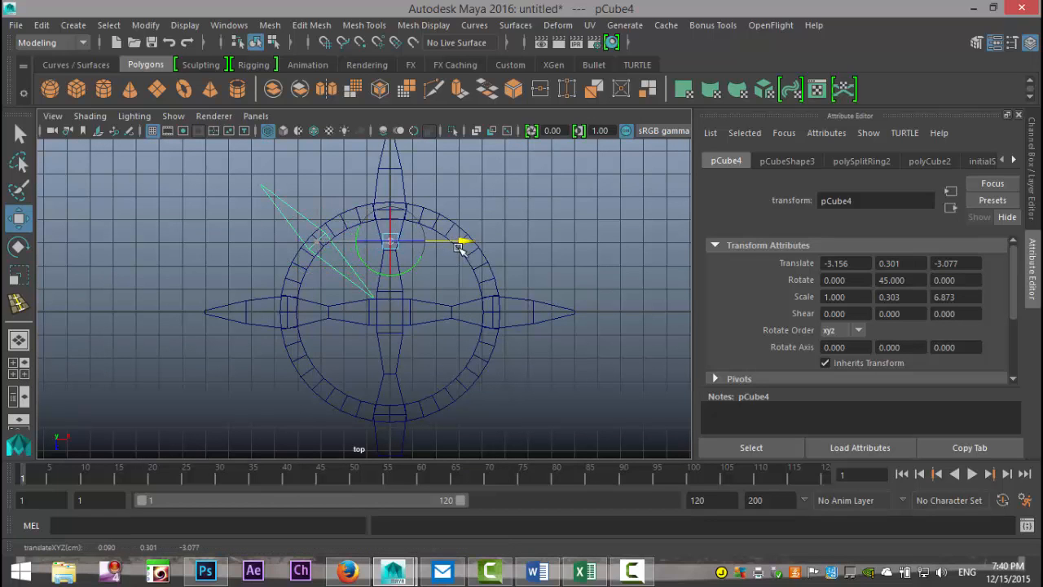
mouse_move(391, 315)
mouse_down()
mouse_move(397, 382)
mouse_move(389, 379)
mouse_move(403, 313)
mouse_up()
key(v)
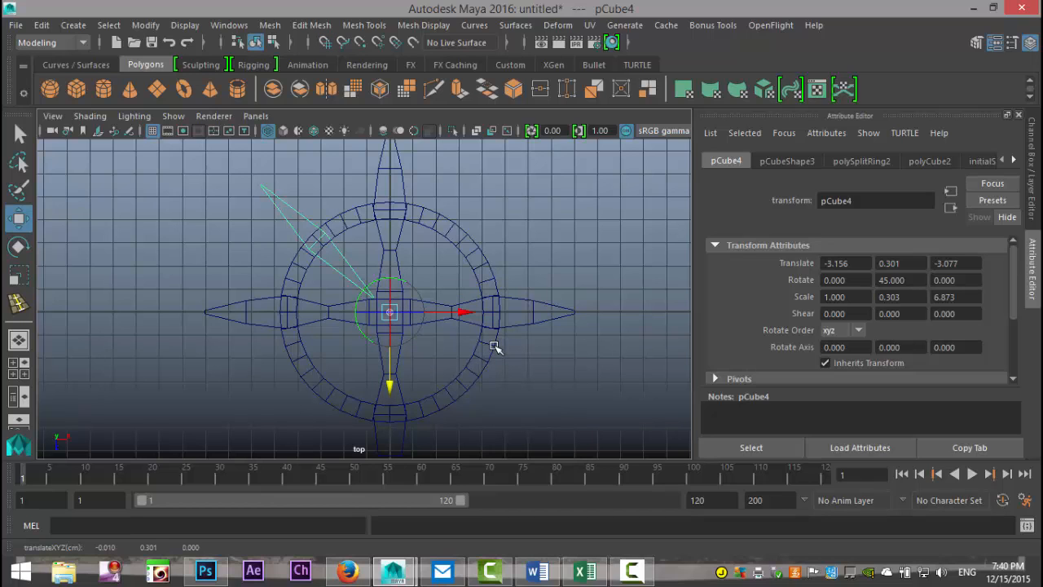
- Duplicate the diamond, rotate the copy to -45° about Y, and repeat the duplicate-with-transform twice to fill the remaining diagonals
key(ctrl+d)
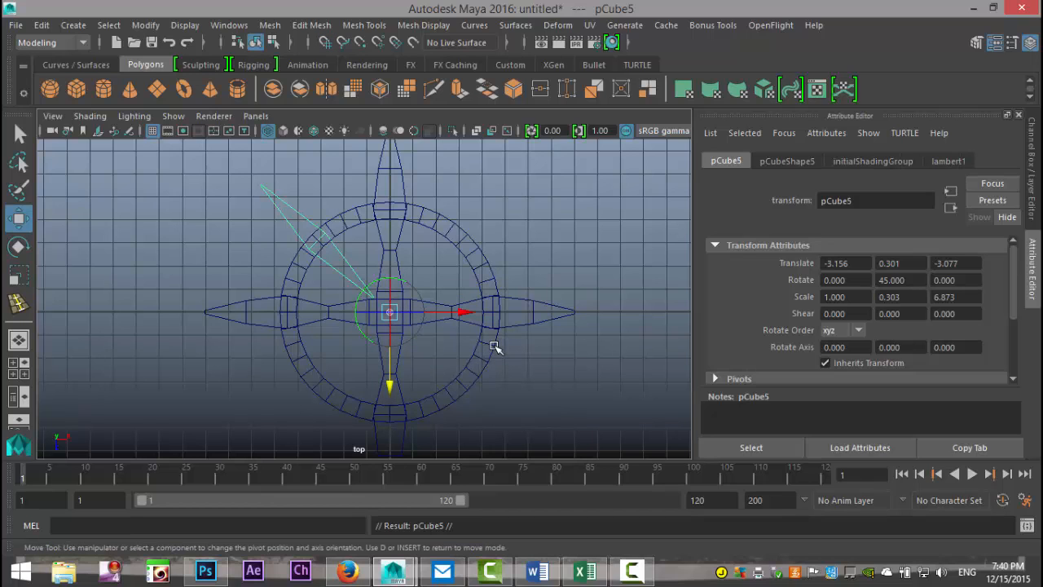
key(e)
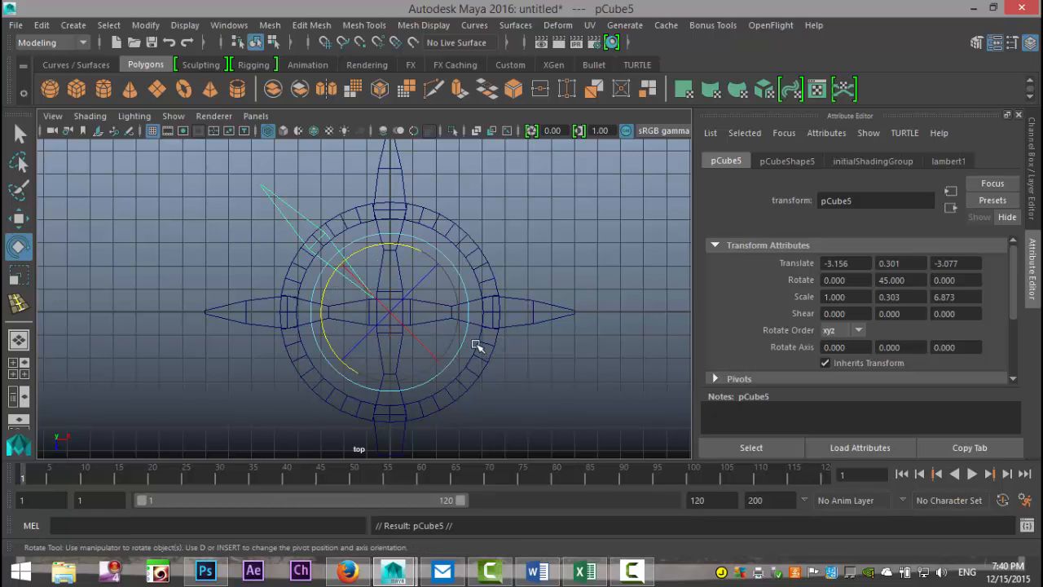
click(369, 247)
drag(369, 247, 460, 264)
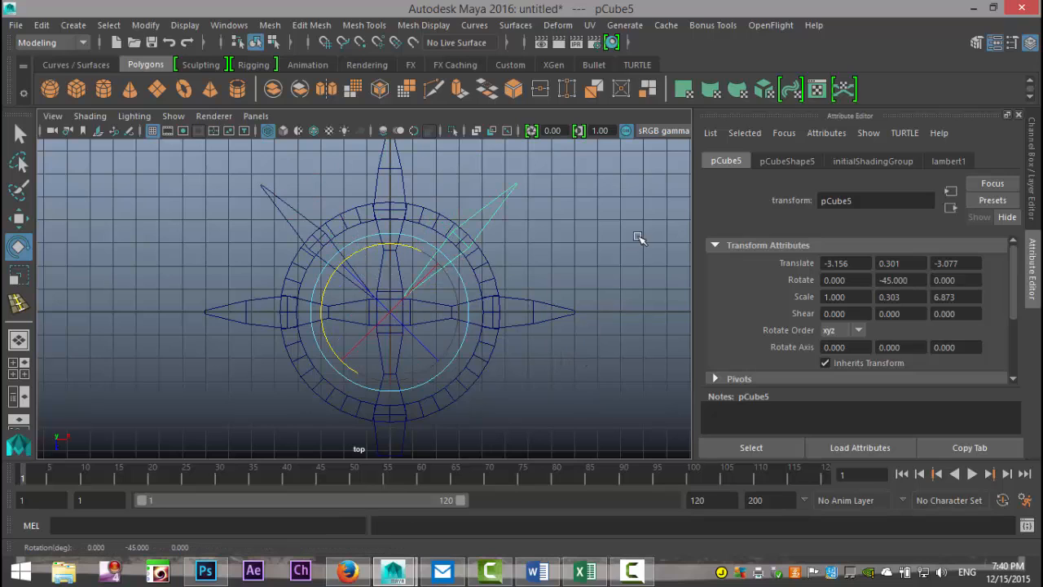
key(shift+d)
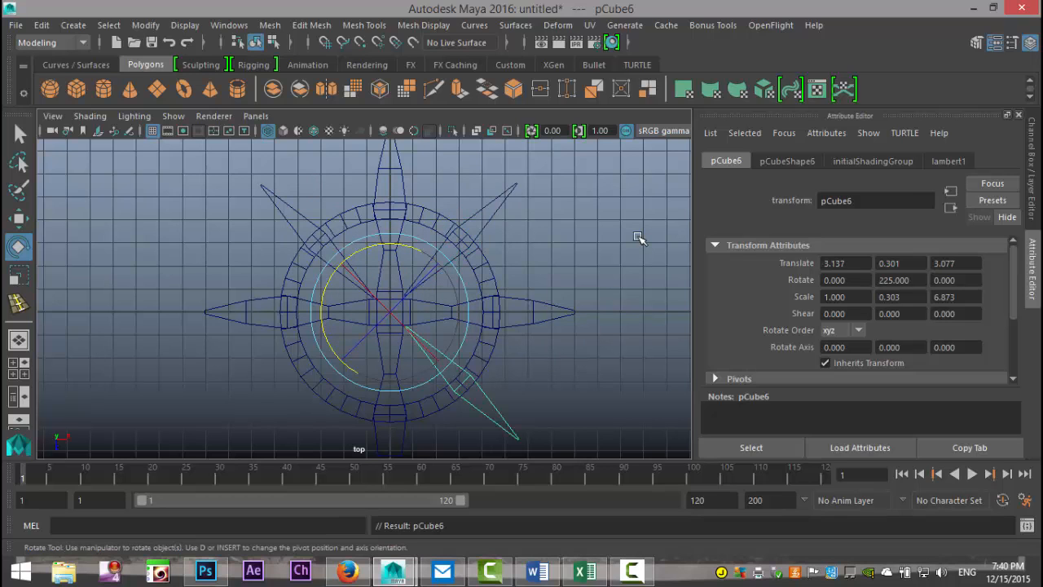
key(shift+d)
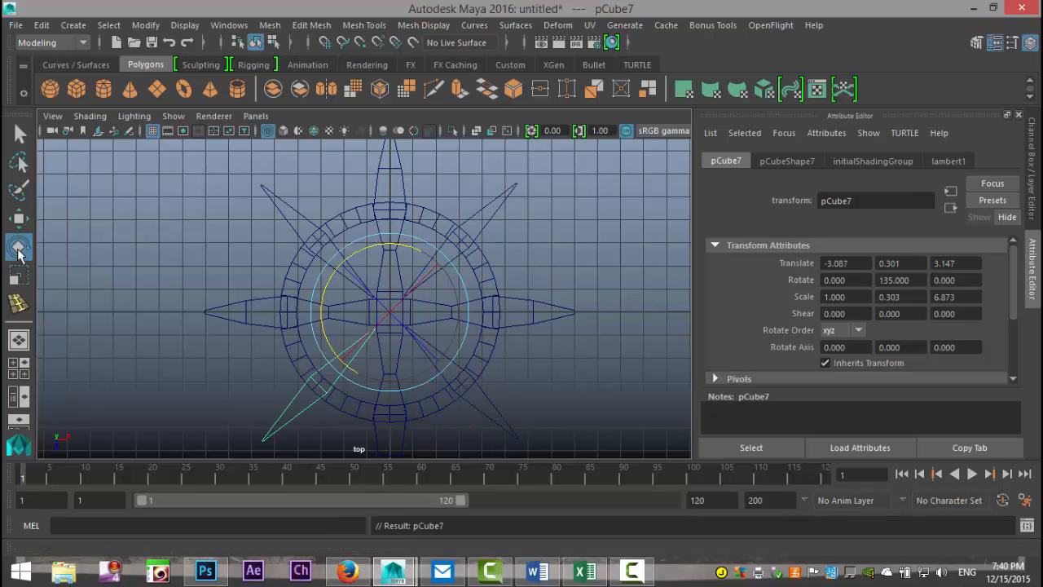
- In the perspective view, create a polygon cube, stretch it to about 3.689 in X and move it to about X -7.860
click(19, 362)
key(space)
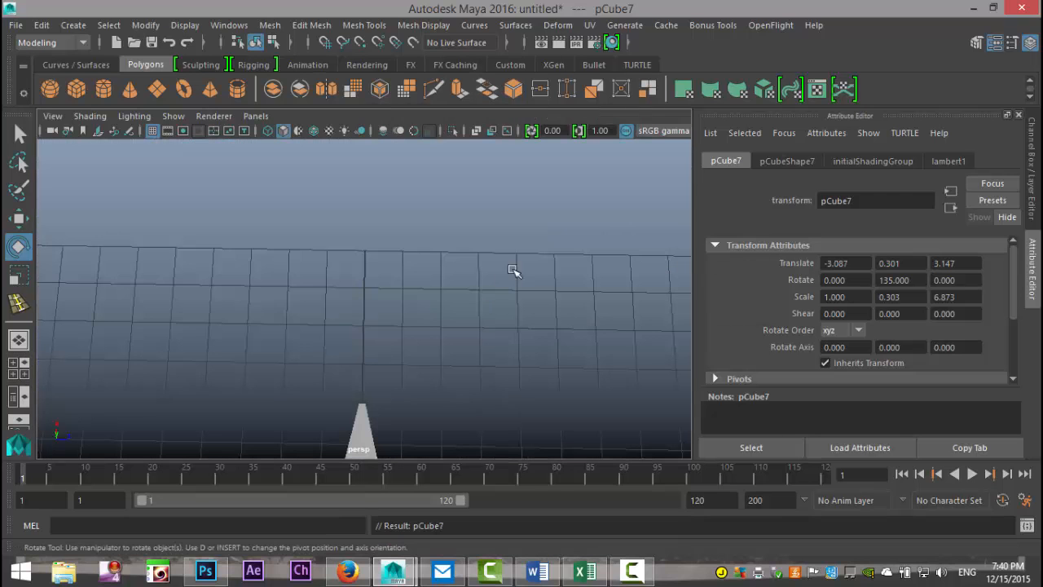
key(f)
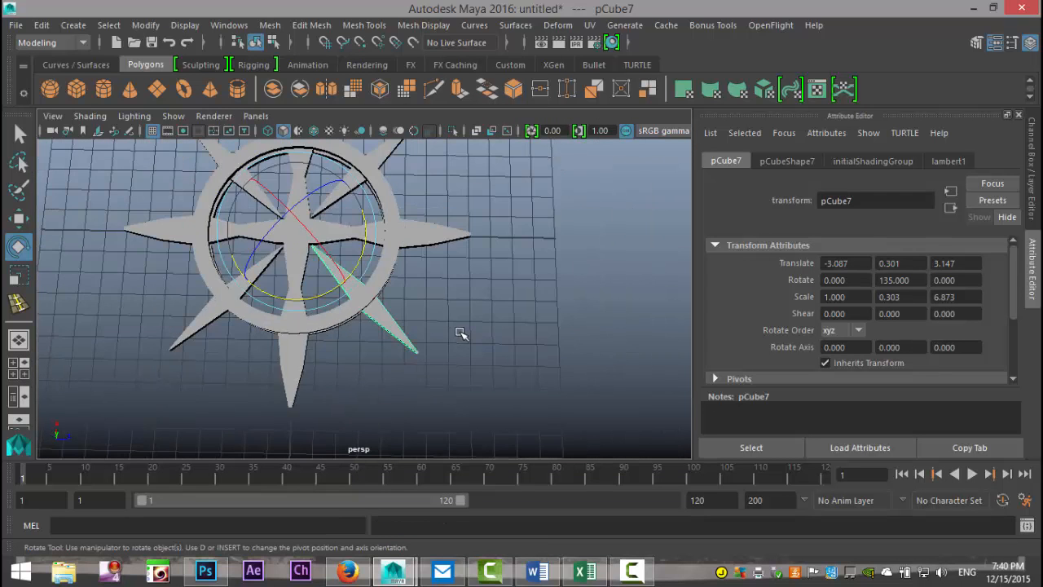
alt+drag(446, 342, 500, 400)
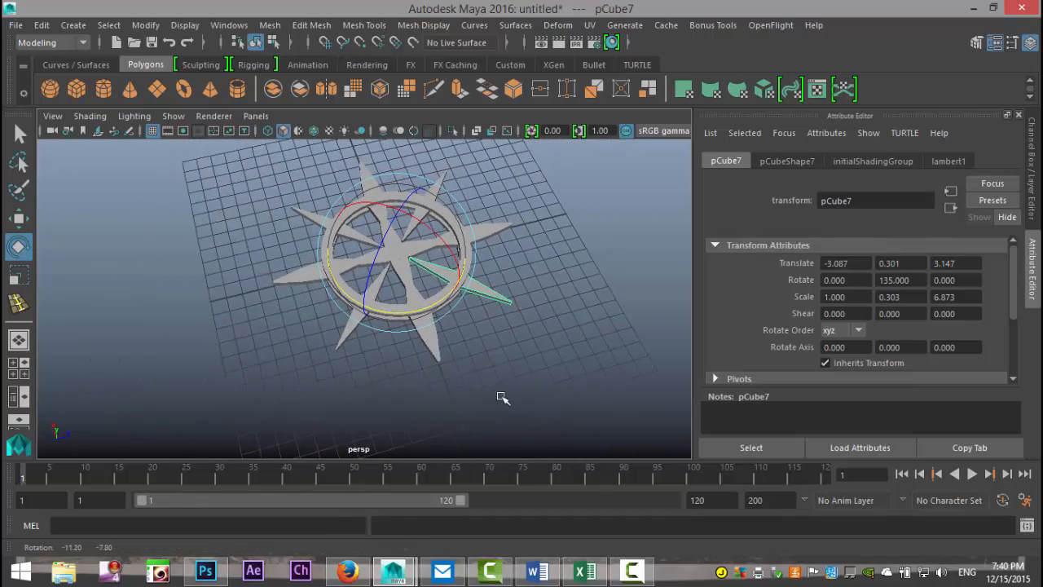
mouse_move(529, 363)
alt+mouse_down()
mouse_move(507, 347)
mouse_move(505, 366)
mouse_move(535, 302)
mouse_move(547, 323)
mouse_move(524, 380)
alt+mouse_up()
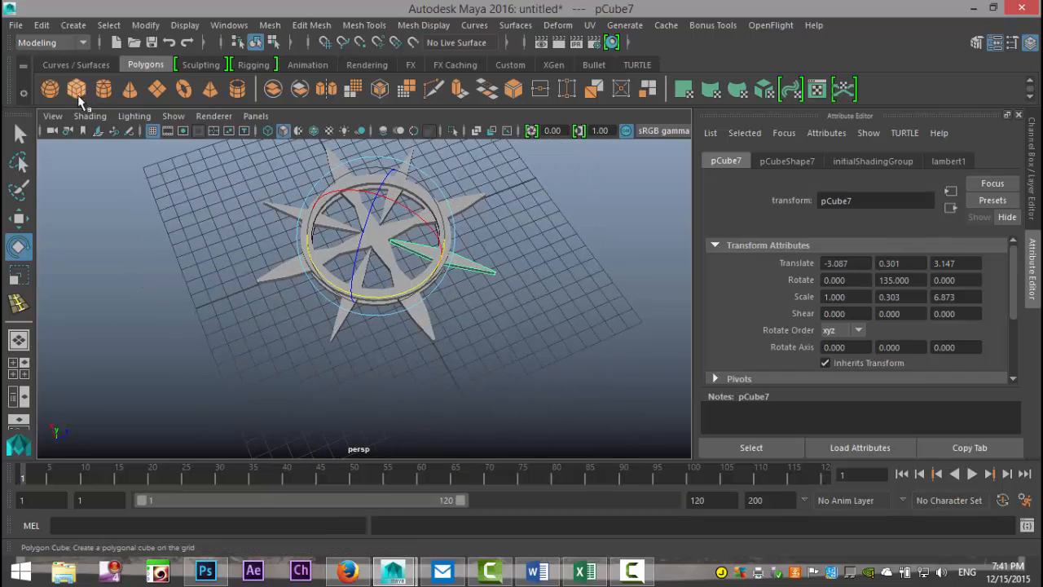
click(78, 91)
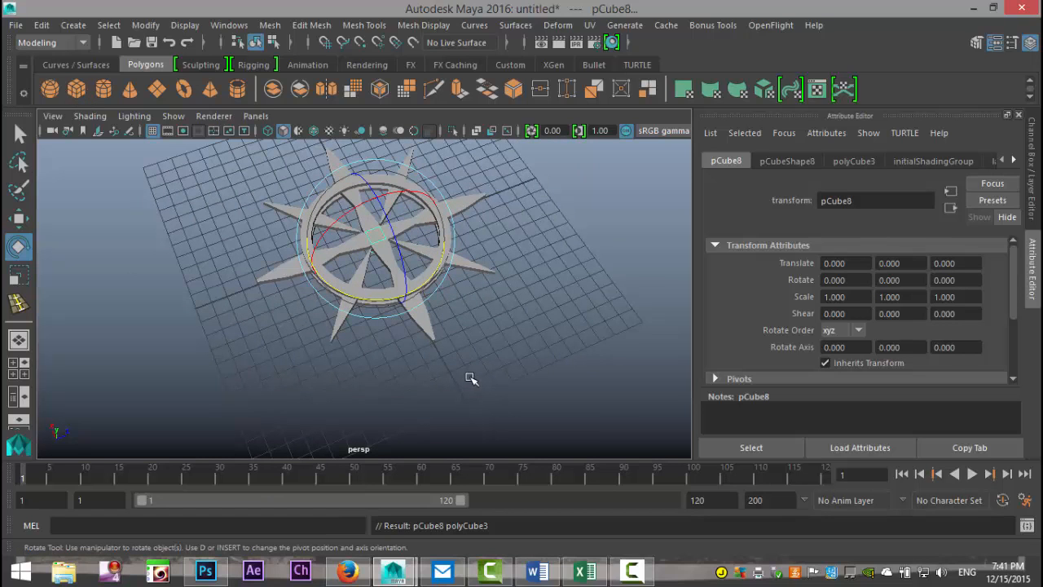
key(r)
drag(345, 187, 301, 74)
key(w)
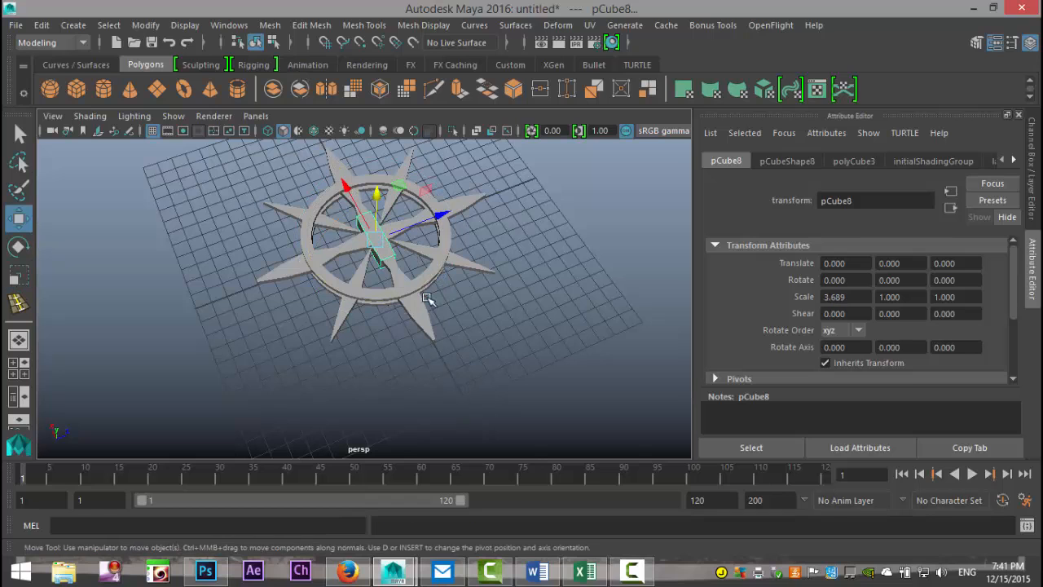
drag(345, 186, 405, 271)
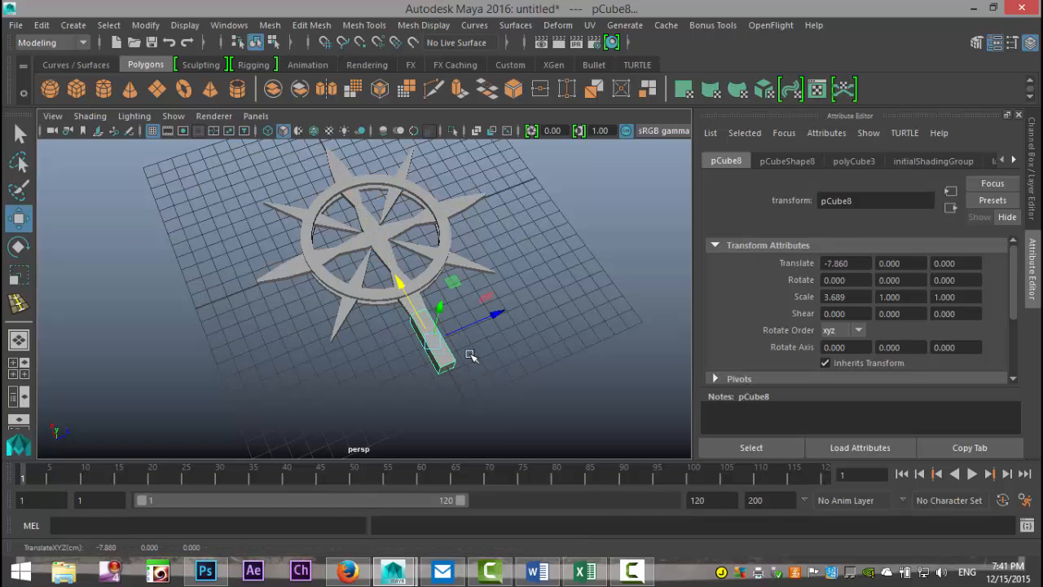
- In the side view, raise the new bar to about 0.305 in Y and flatten its height scale to about 0.118
key(f)
alt+drag(471, 355, 505, 344)
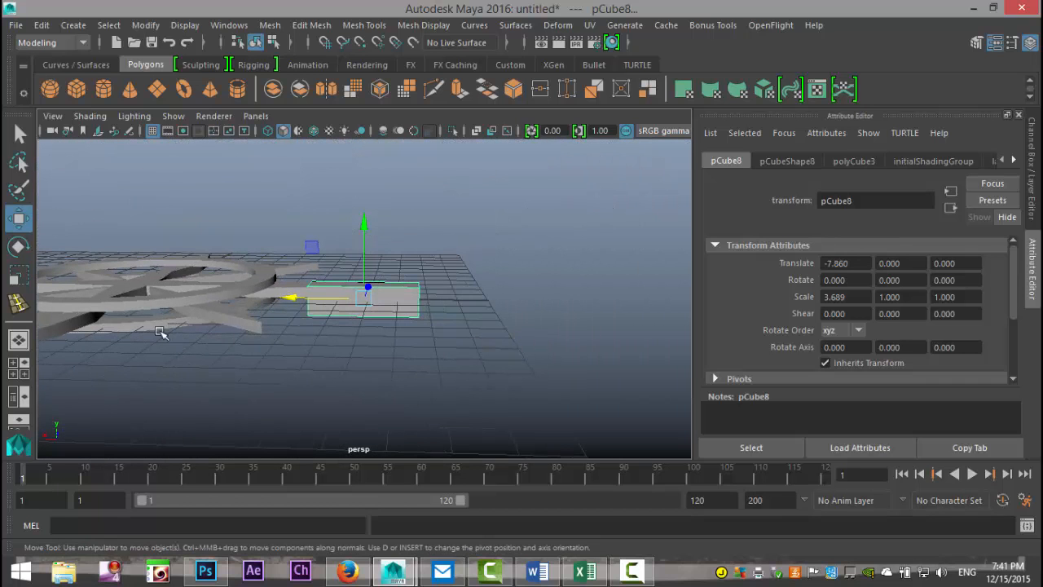
click(19, 369)
key(space)
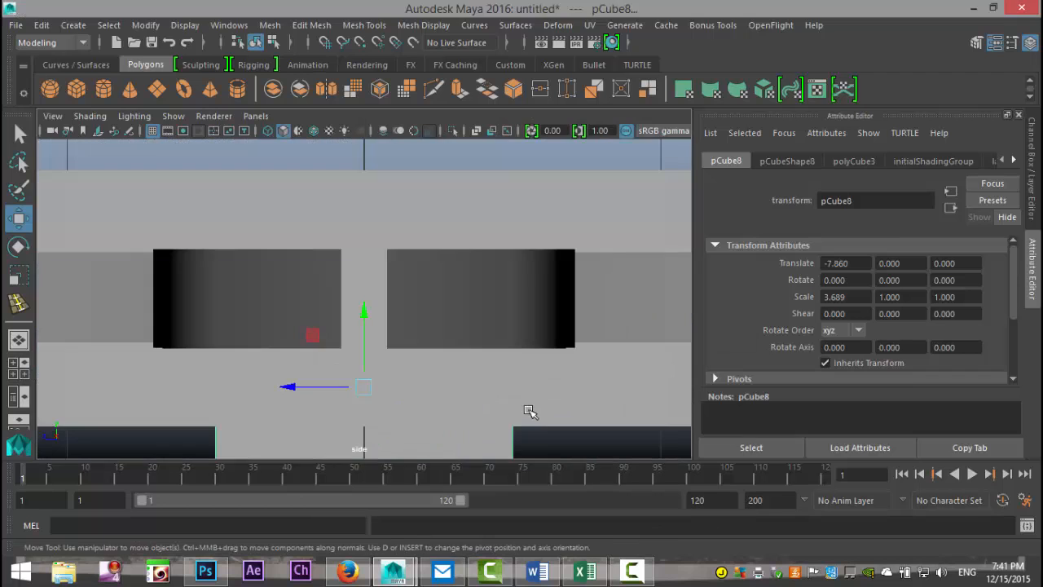
key(f)
key(4)
scroll(510, 396, down, 5)
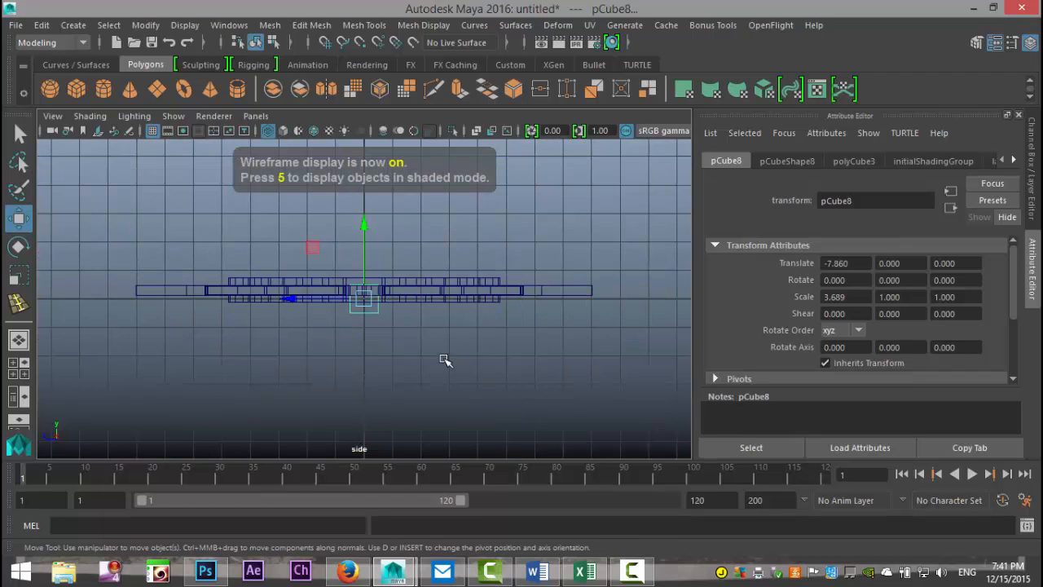
scroll(443, 359, up, 3)
drag(363, 225, 376, 249)
key(r)
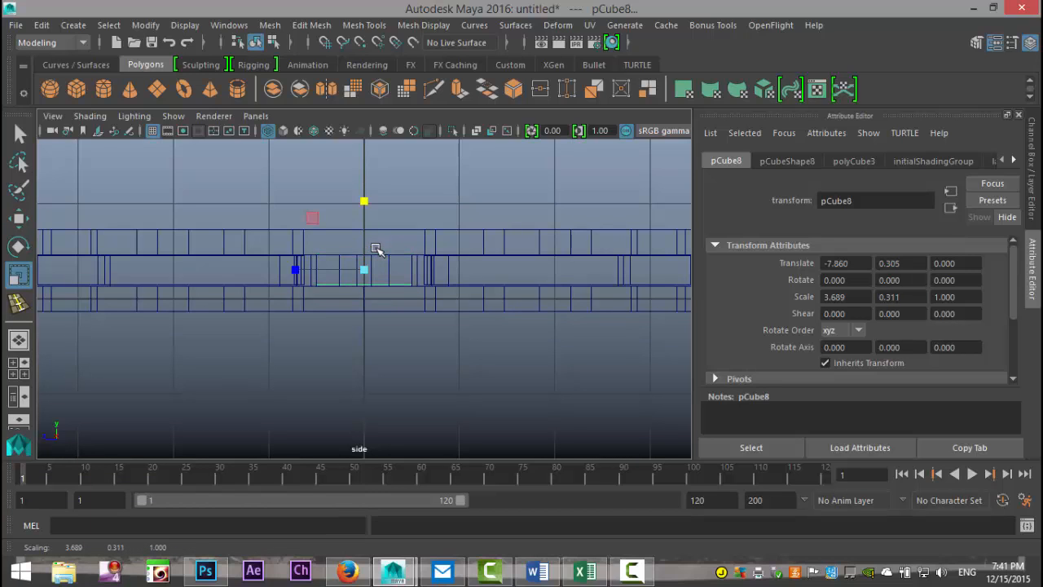
drag(366, 201, 376, 246)
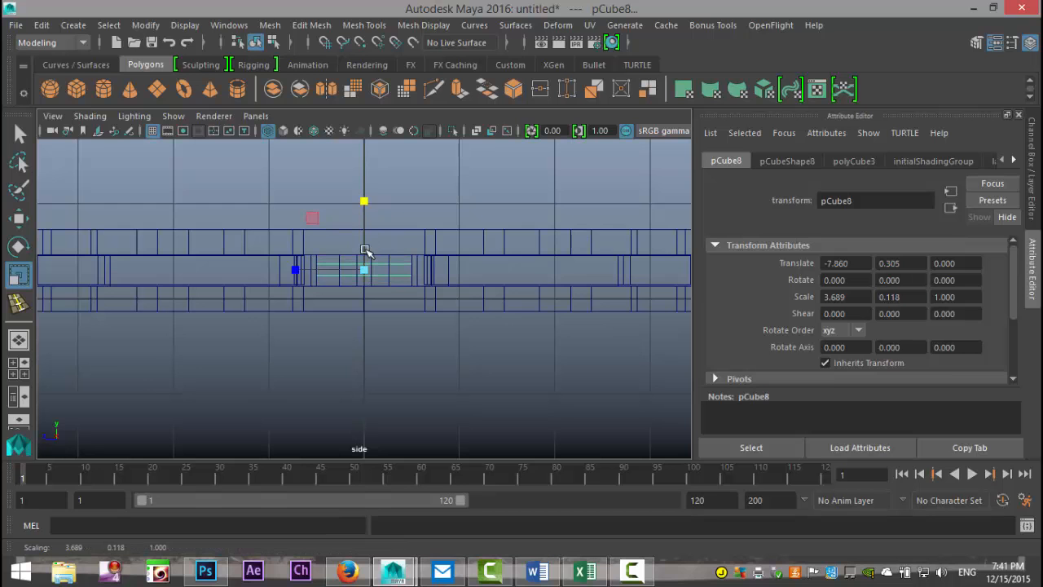
- Shift the flat bar along X to about -8.079, aligning its inner end with the arm's edge line in the top view
click(19, 368)
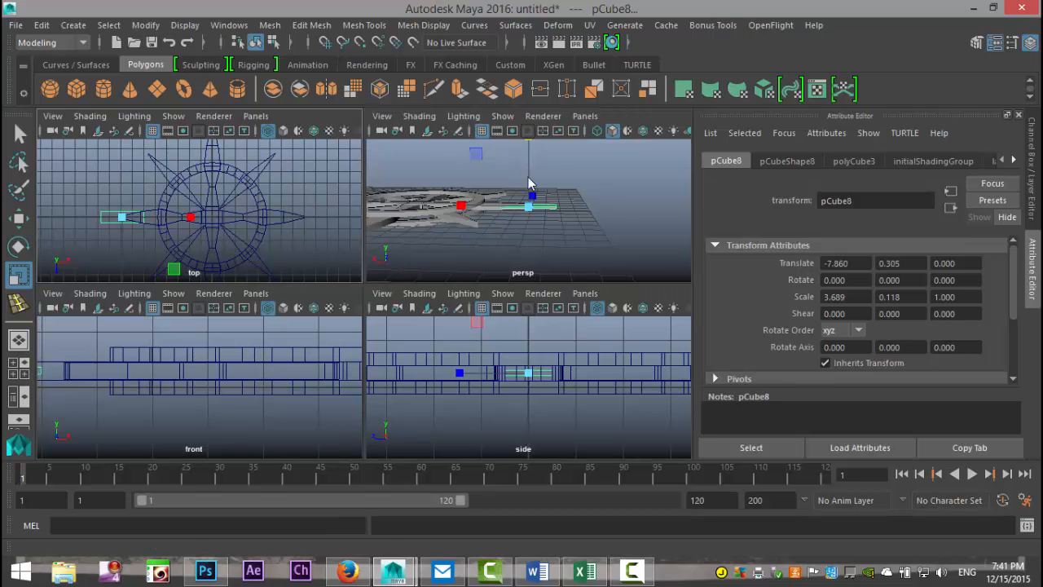
key(space)
alt+drag(498, 274, 491, 348)
key(w)
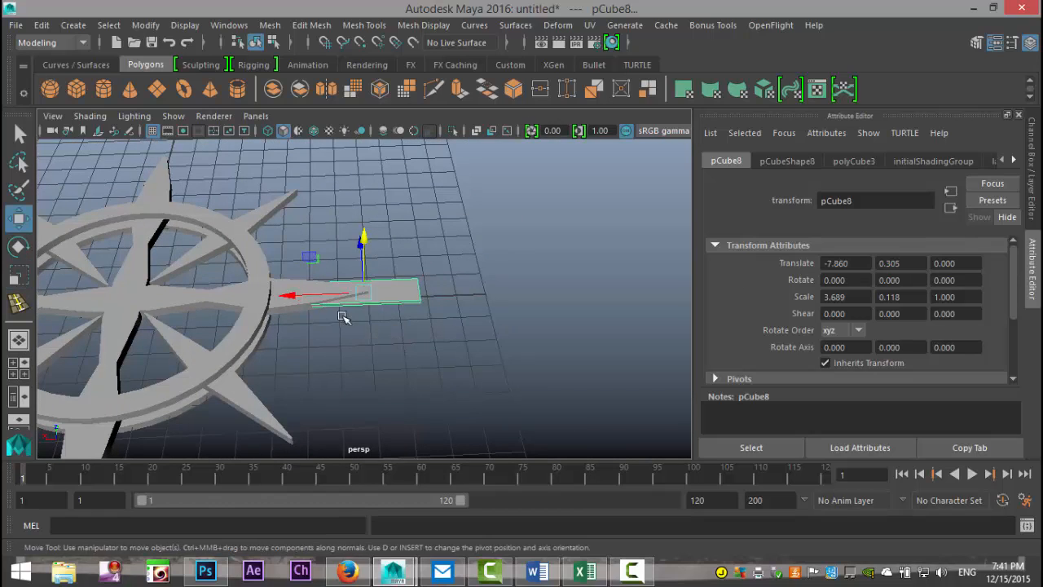
mouse_move(289, 296)
mouse_down()
mouse_move(309, 292)
mouse_move(294, 301)
mouse_up()
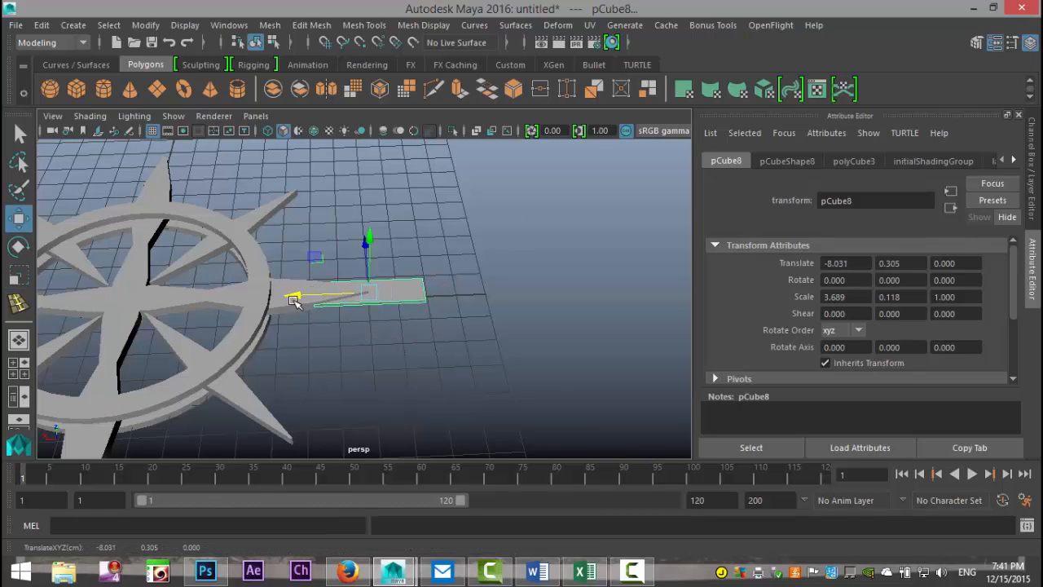
click(22, 373)
key(space)
key(f)
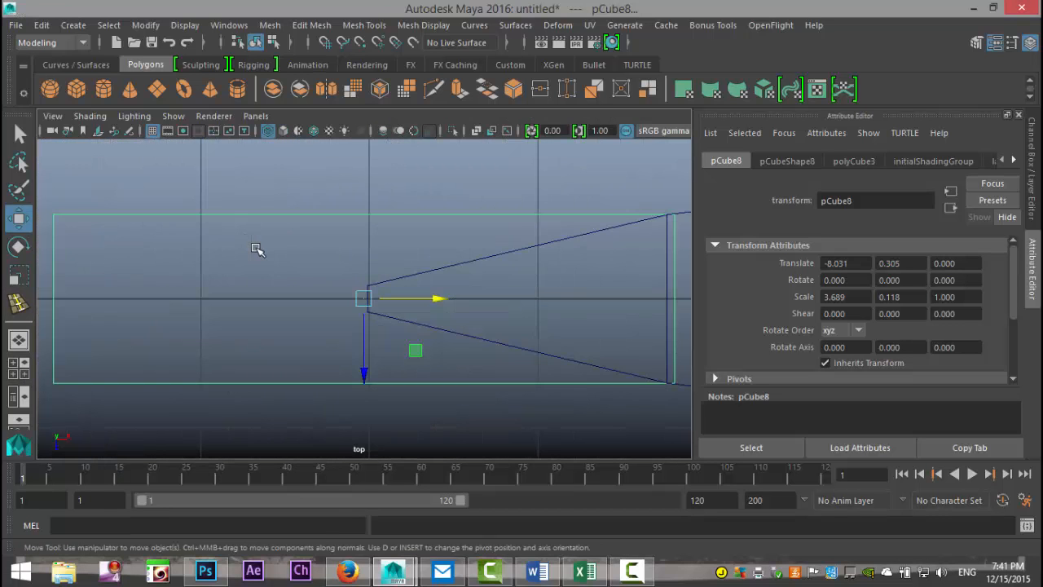
scroll(315, 283, down, 5)
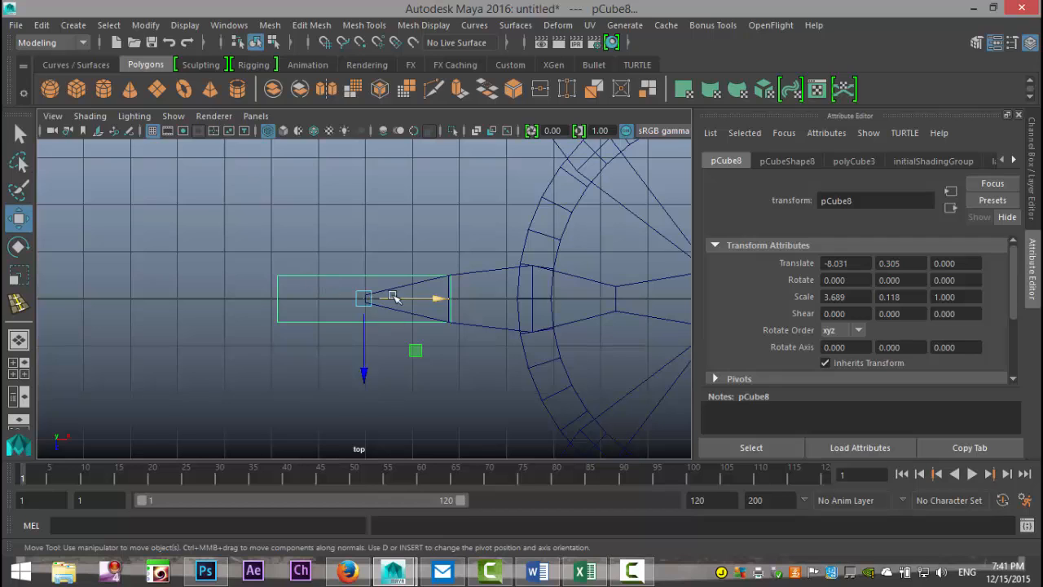
drag(434, 302, 432, 302)
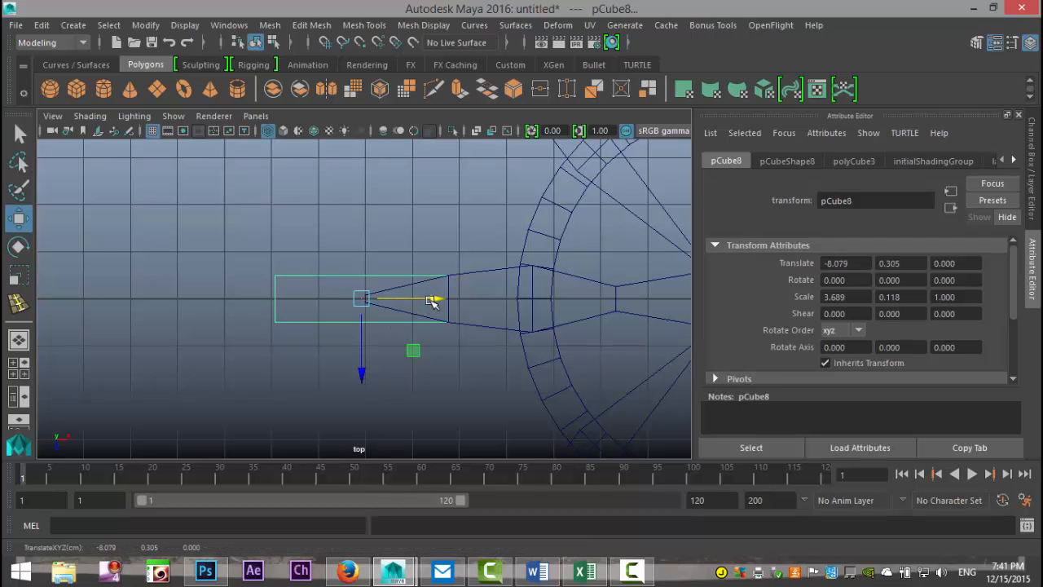
- Edit the flat bar's vertices and scale its inner end slightly wider in Z than the cross arm beneath it
right_drag(432, 279, 367, 134)
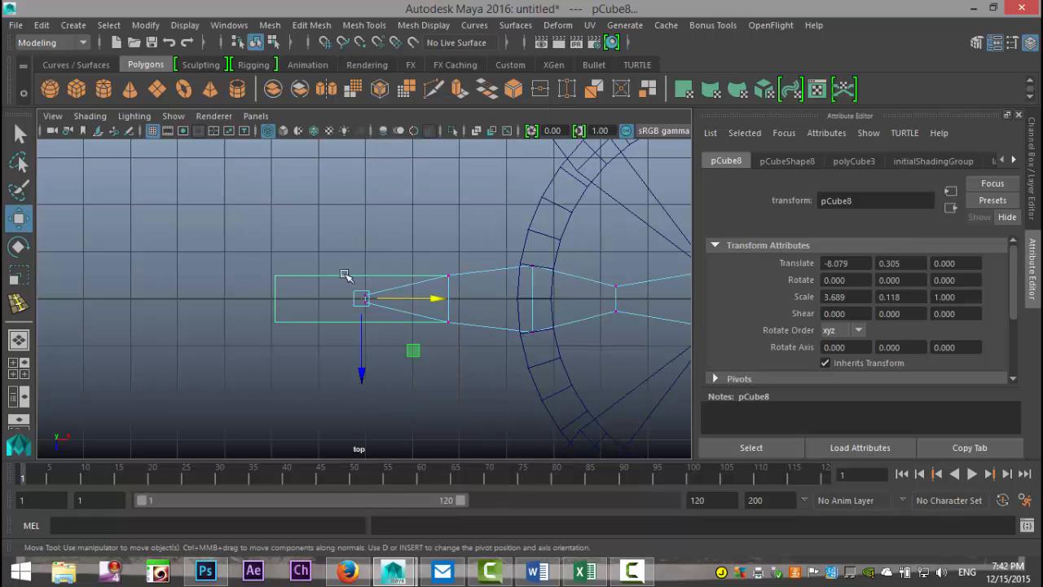
right_drag(305, 140, 244, 147)
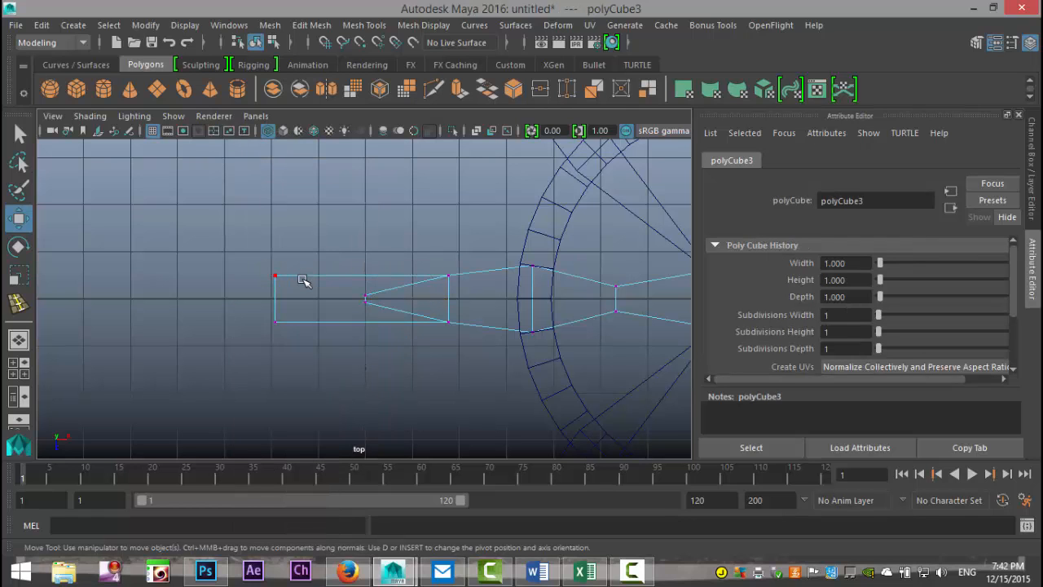
click(303, 281)
right_drag(312, 256, 361, 104)
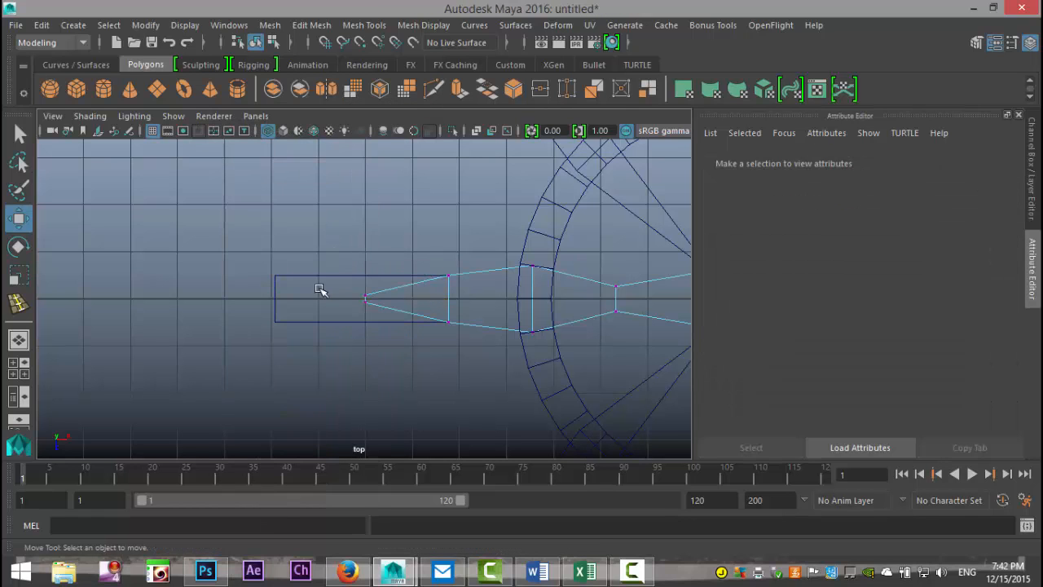
click(319, 291)
right_drag(320, 279, 245, 135)
drag(426, 250, 455, 383)
key(r)
- Scale the vertices at the flat bar's outer end together in Z to taper it to a sharp point
drag(262, 277, 287, 335)
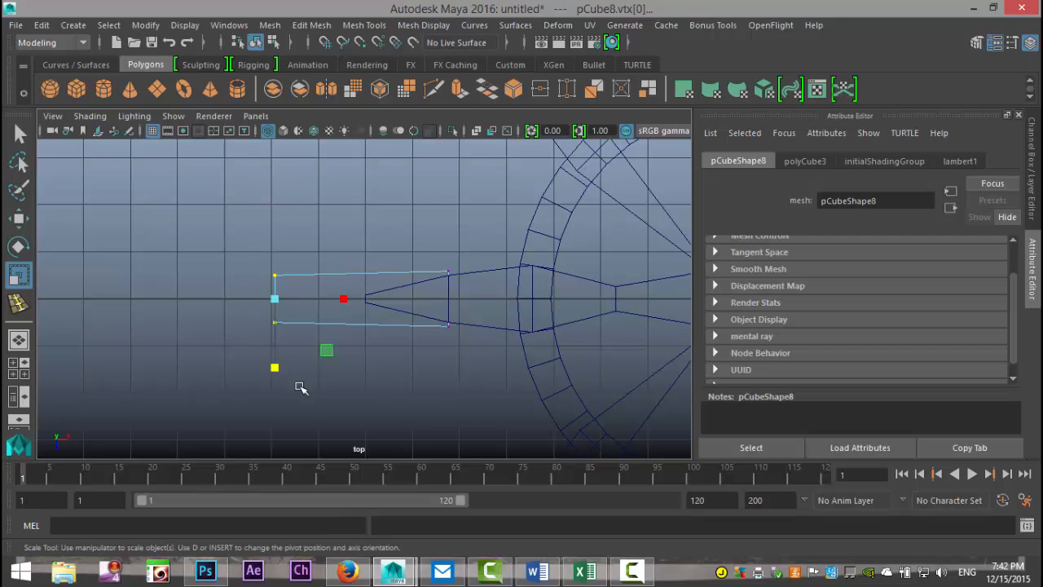
drag(276, 370, 278, 306)
key(f)
drag(366, 368, 364, 303)
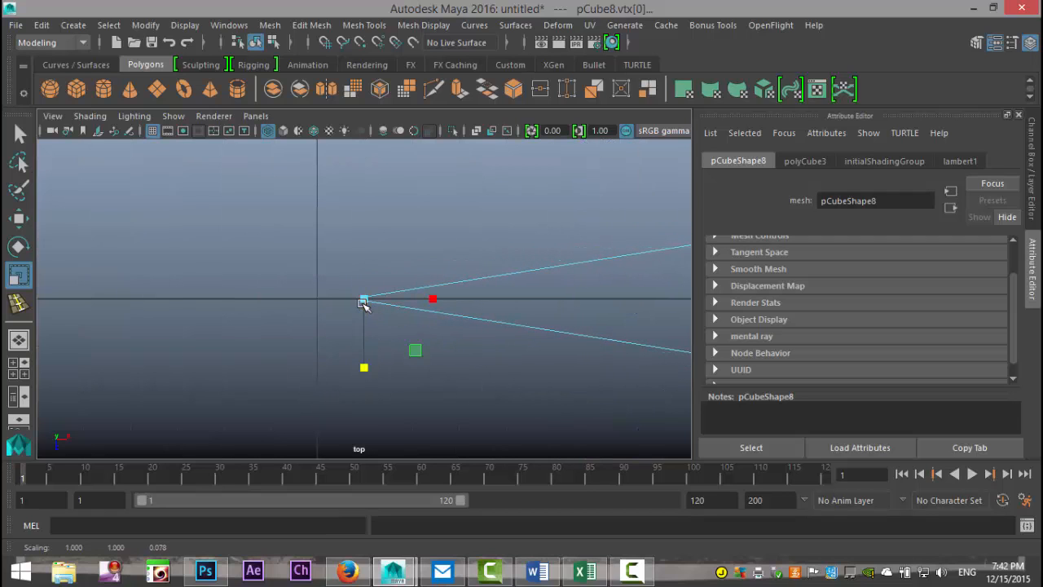
- In the top view, insert an edge loop across the pointed bar's middle, just beyond the tip of the cross arm
click(22, 372)
key(space)
scroll(462, 269, down, 4)
scroll(463, 277, up, 3)
alt+drag(509, 353, 337, 410)
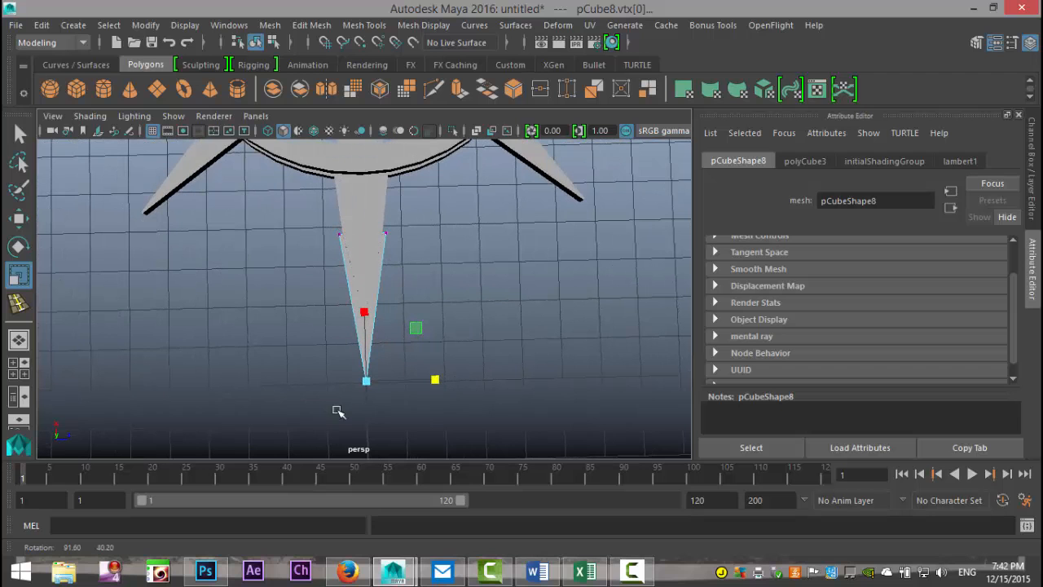
click(21, 371)
key(space)
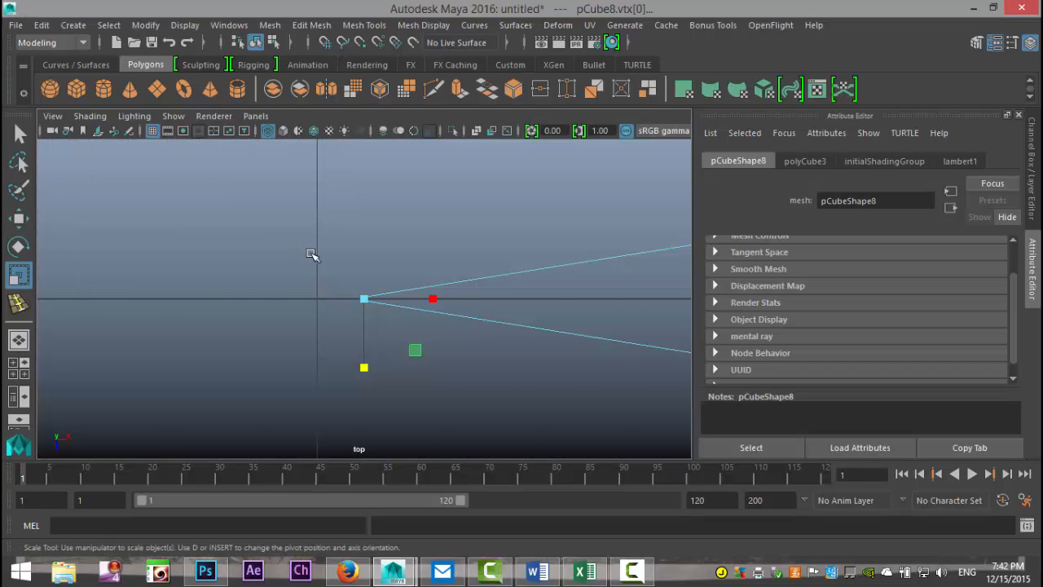
scroll(312, 254, down, 5)
click(311, 24)
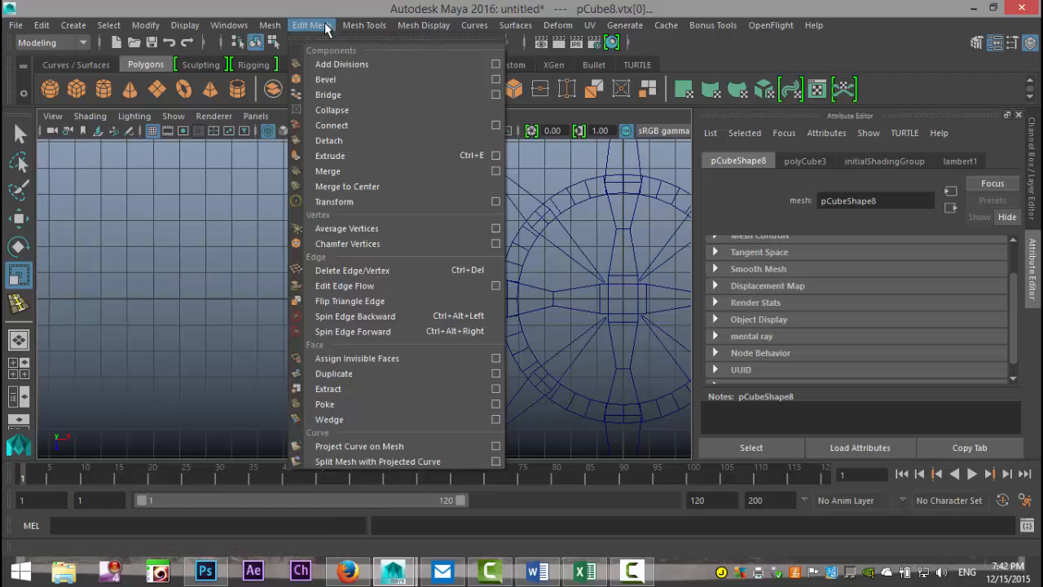
click(364, 24)
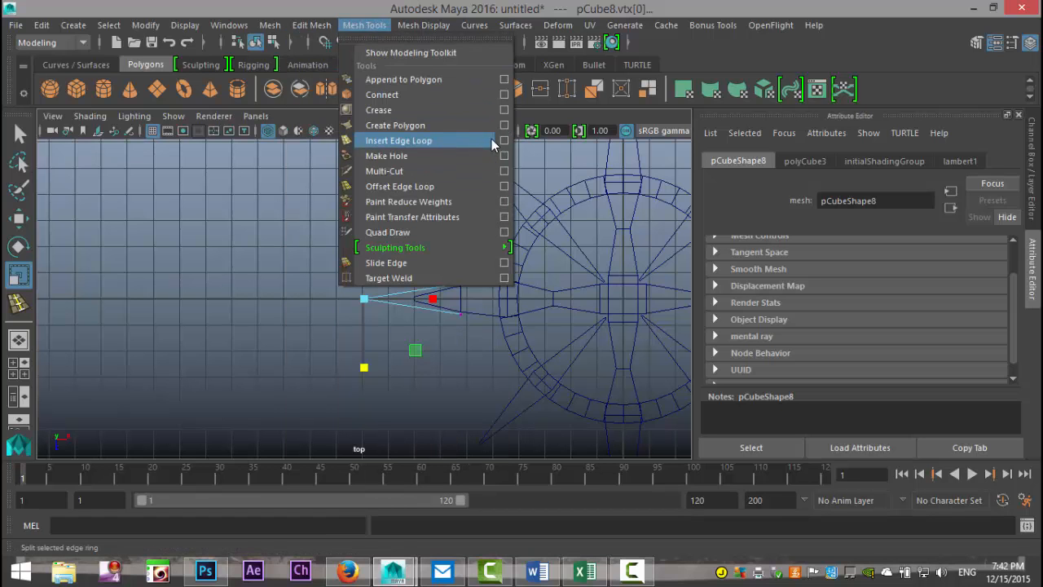
click(463, 141)
scroll(457, 343, up, 2)
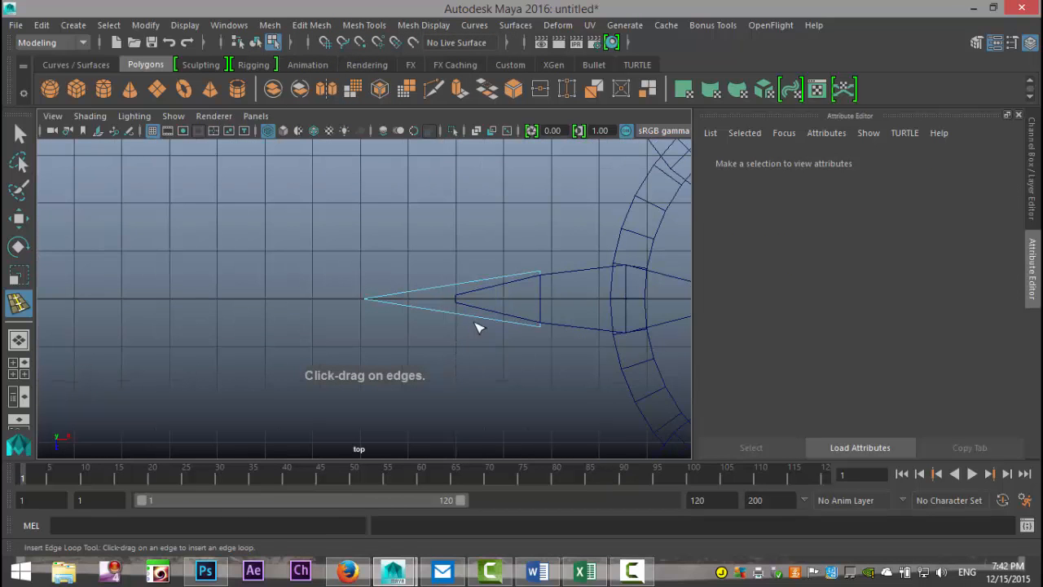
click(480, 318)
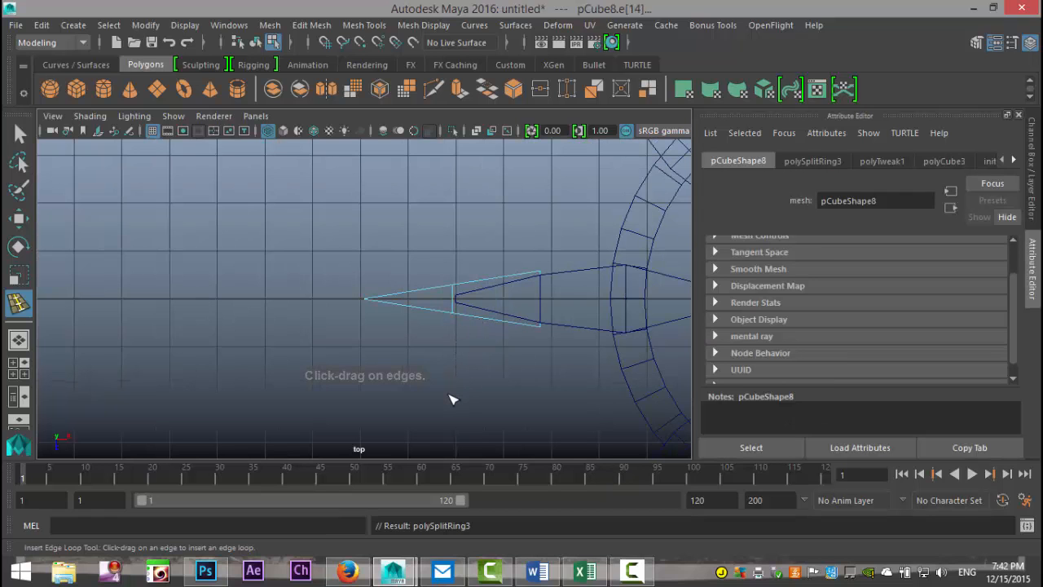
key(q)
scroll(463, 368, up, 2)
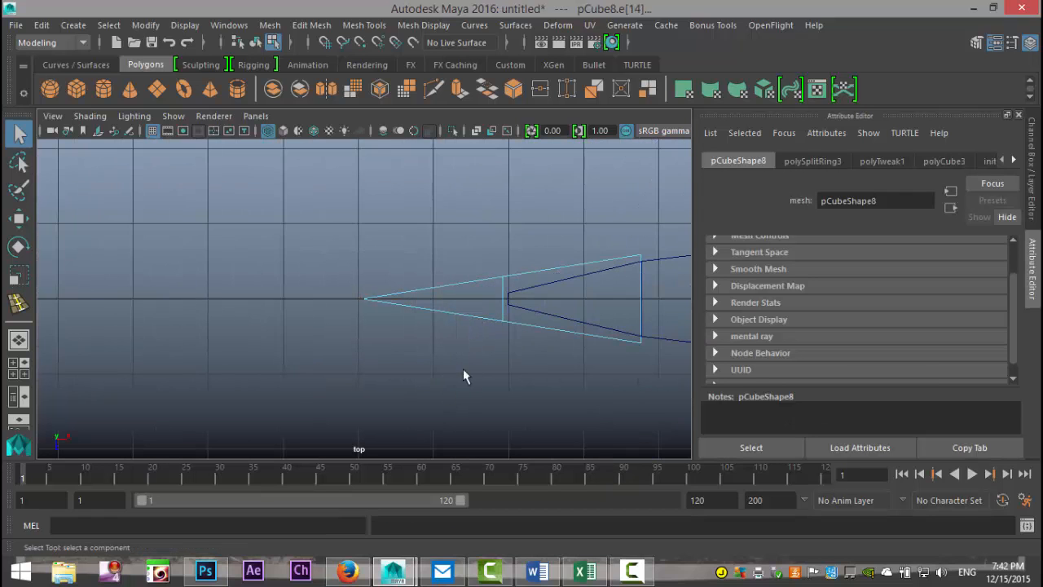
- Select the vertices of the pointed bar's middle edge loop and scale them wider in Z to form a diamond-like bulge
alt+middle_drag(461, 375, 233, 372)
right_drag(274, 291, 203, 144)
drag(250, 223, 290, 451)
key(r)
drag(101, 273, 166, 338)
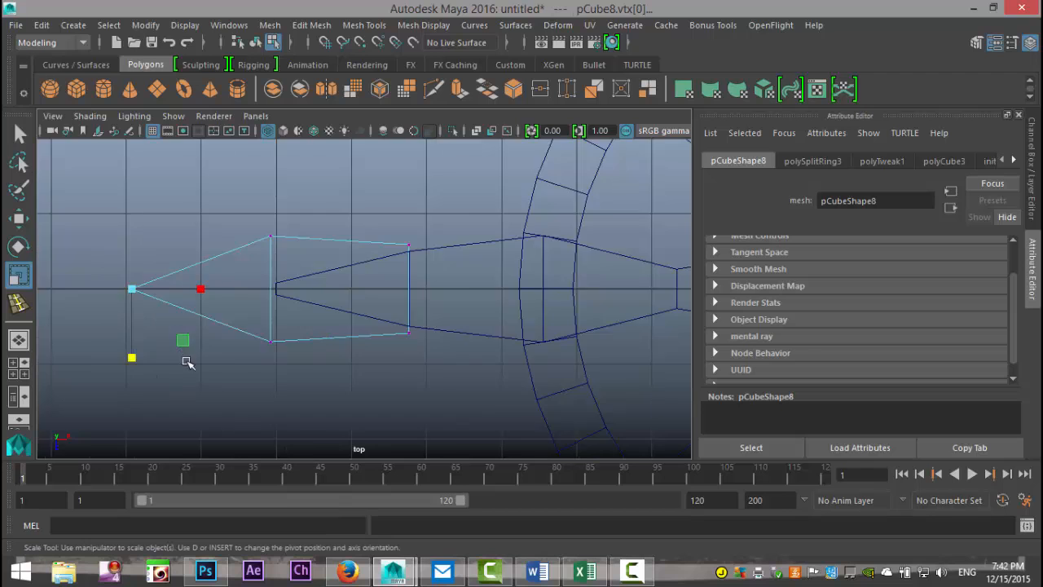
- Move the vertices at the bar's sharp tip outward along X to about -11.472 to lengthen the point
scroll(184, 365, down, 5)
alt+middle_drag(187, 375, 356, 372)
key(w)
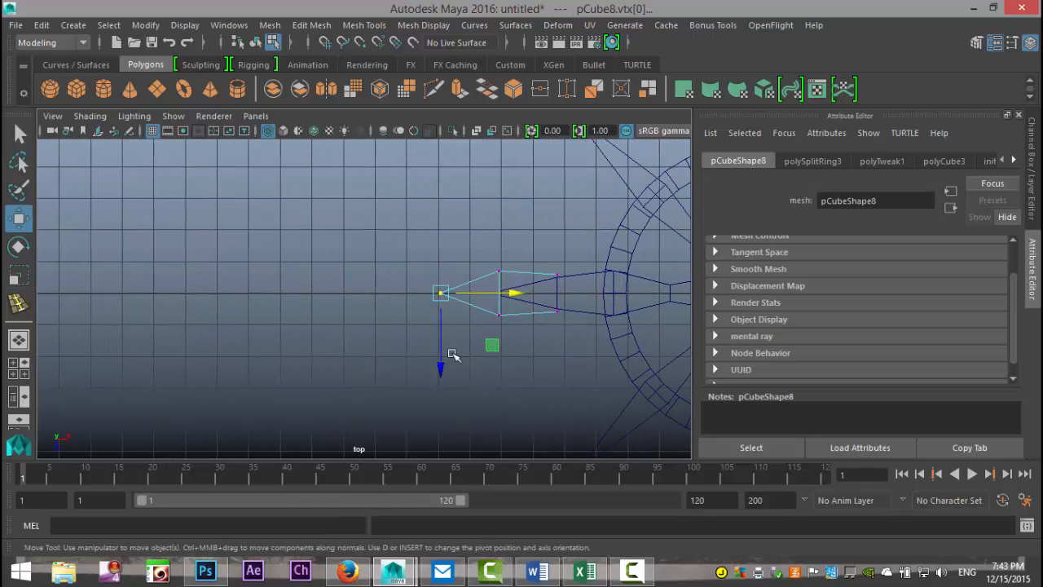
drag(514, 299, 469, 300)
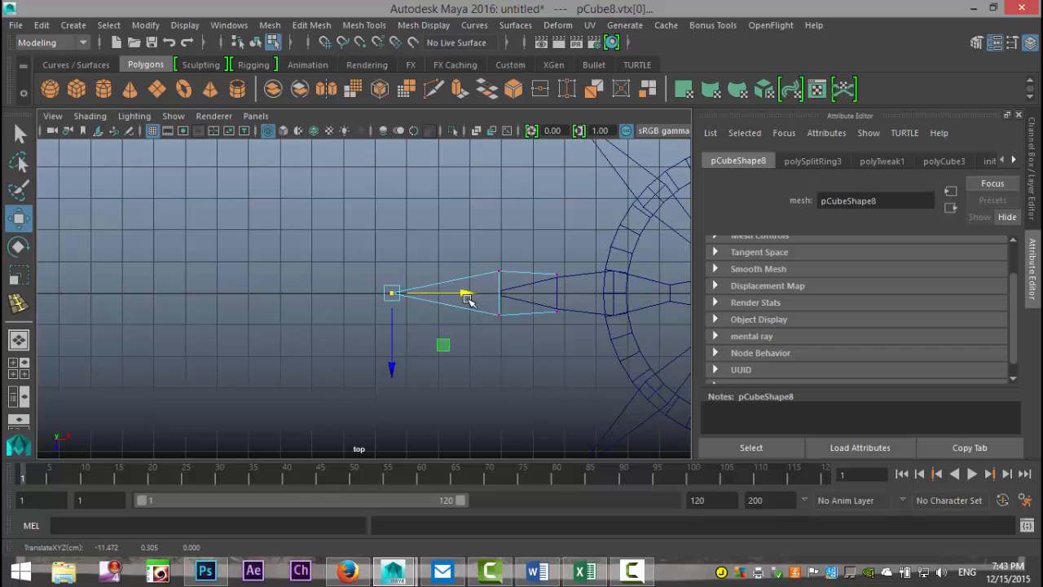
- In the perspective view, select the whole pointed bar as an object and move it along X to -6.813, toward the ring
click(23, 372)
key(space)
scroll(521, 293, down, 3)
alt+drag(483, 334, 646, 330)
scroll(506, 368, up, 5)
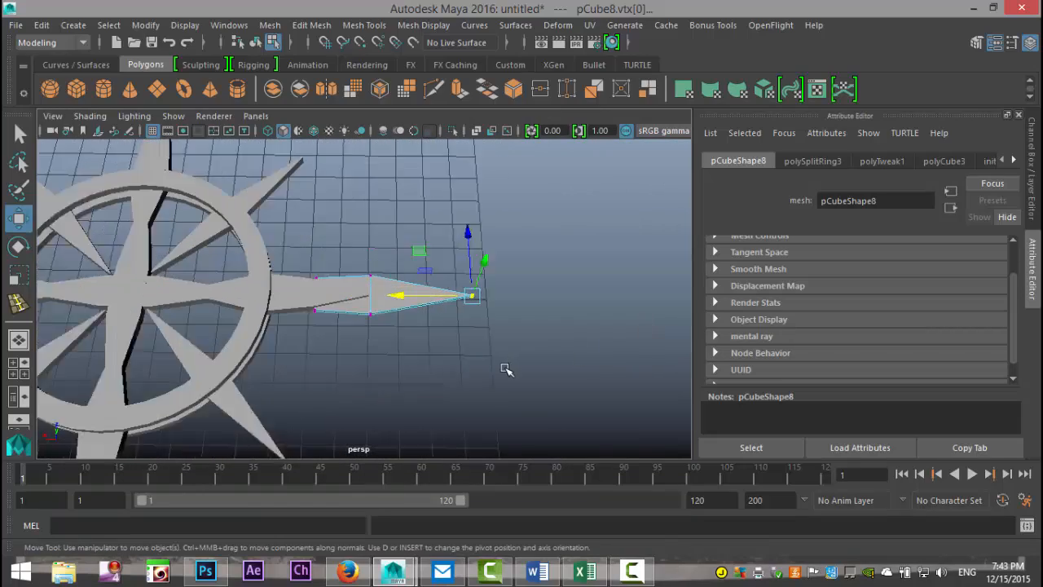
alt+middle_drag(473, 382, 550, 354)
alt+drag(518, 375, 509, 375)
right_drag(475, 270, 525, 112)
click(477, 264)
drag(380, 271, 328, 272)
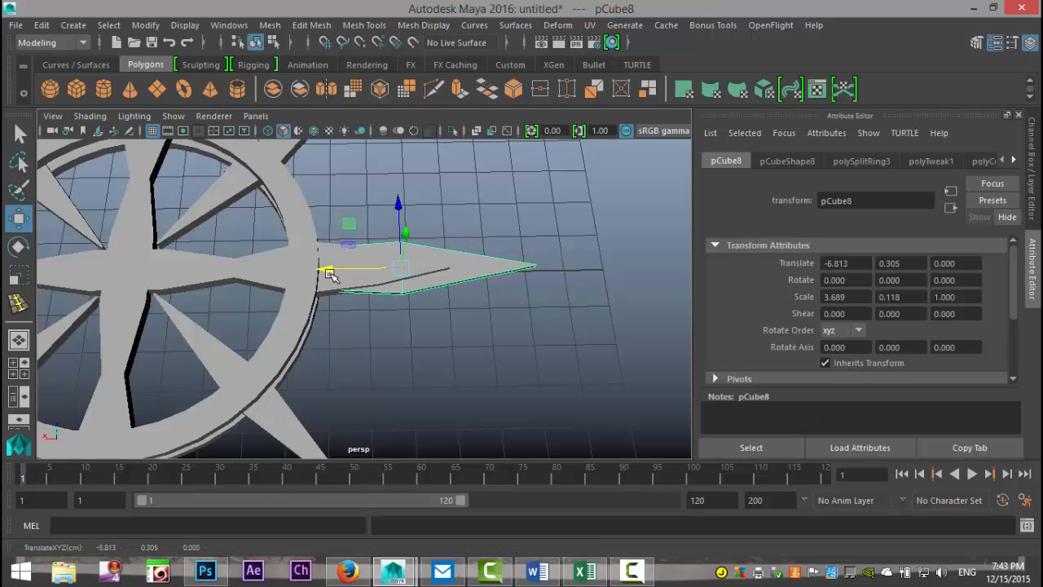
- In the top view, insert a lengthwise edge loop along the pointed bar's centre line from inner end to tip
click(19, 368)
key(space)
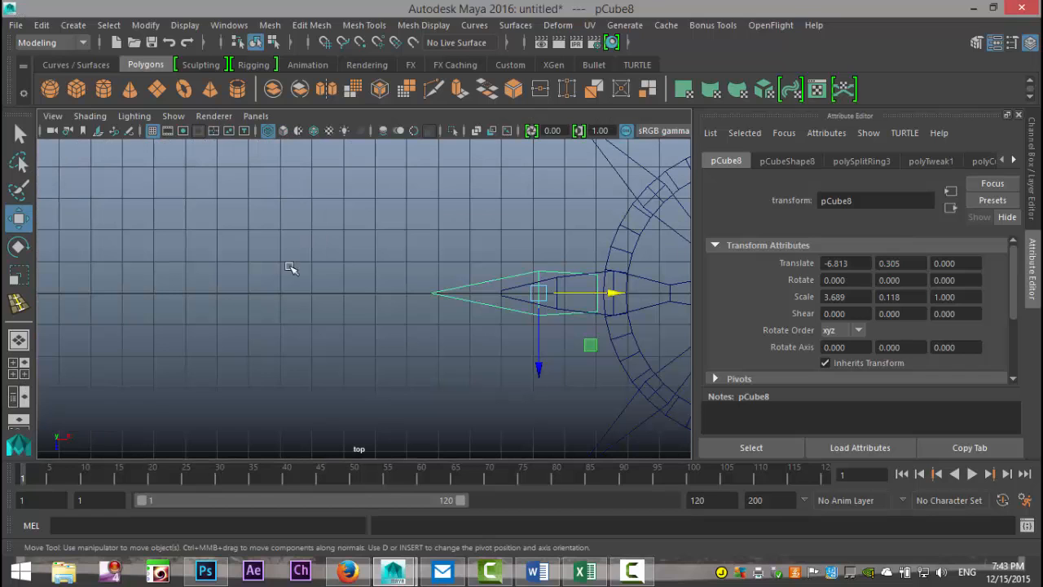
click(367, 26)
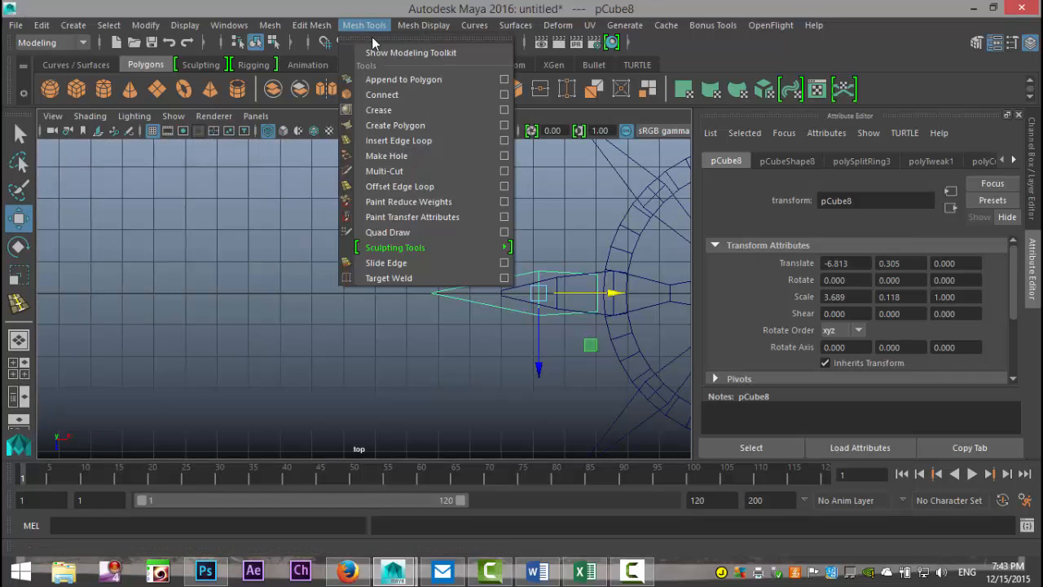
click(427, 141)
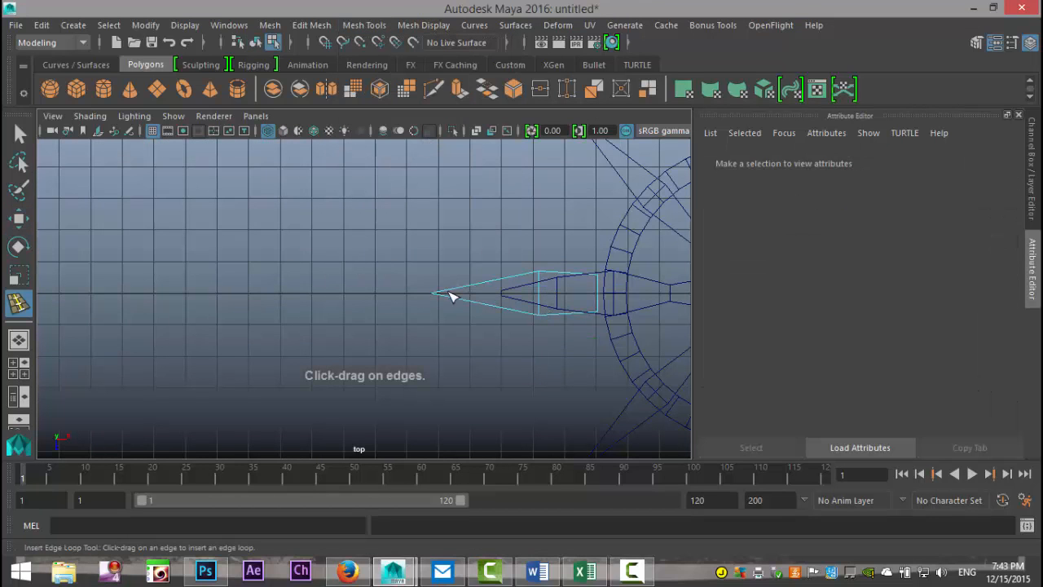
click(600, 299)
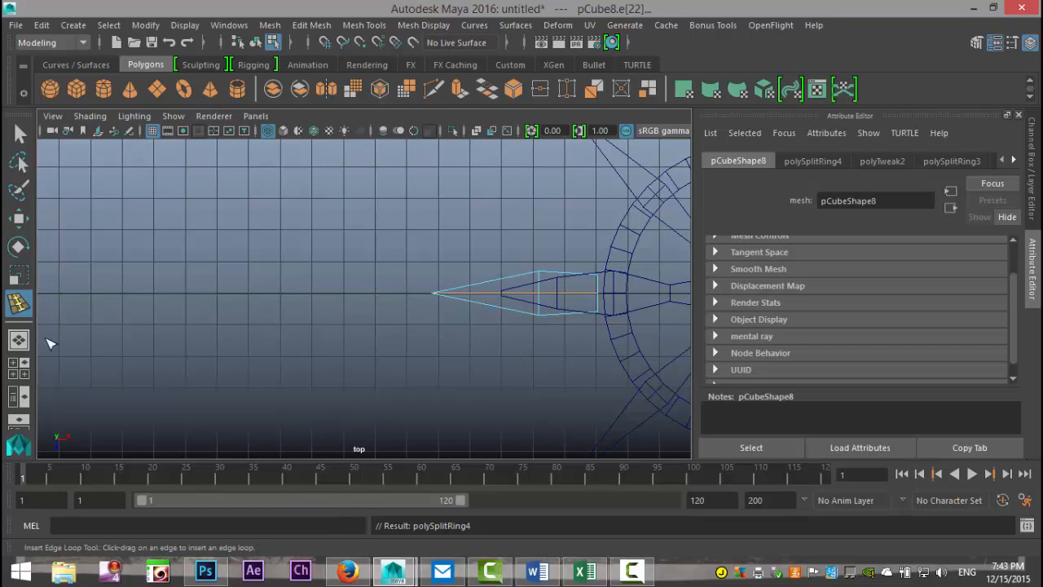
- Scale the pointed bar's lengthwise centre edge loop up in Y in the perspective view to raise a central ridge
click(18, 368)
key(space)
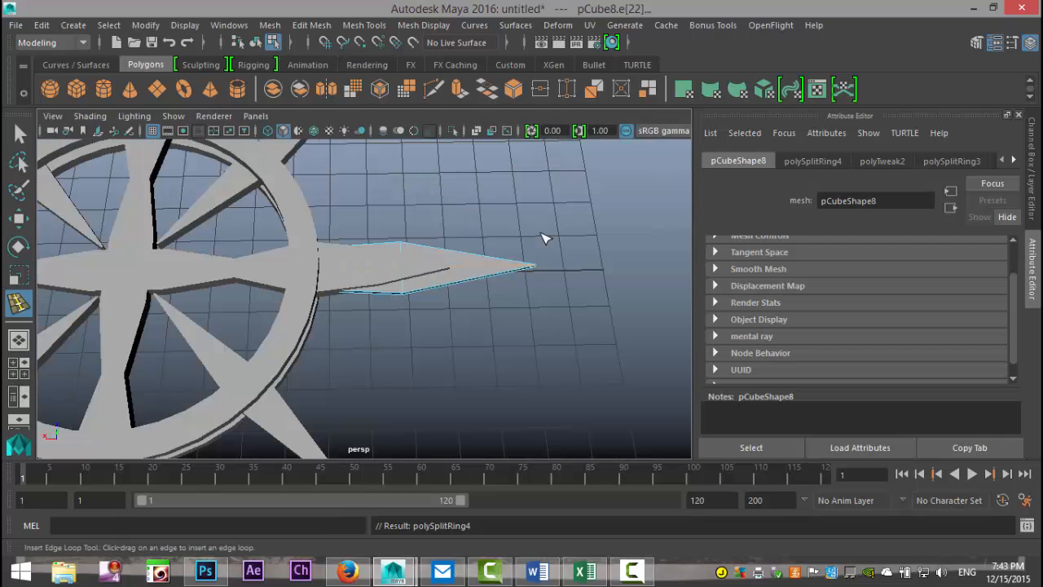
key(f)
scroll(545, 238, down, 5)
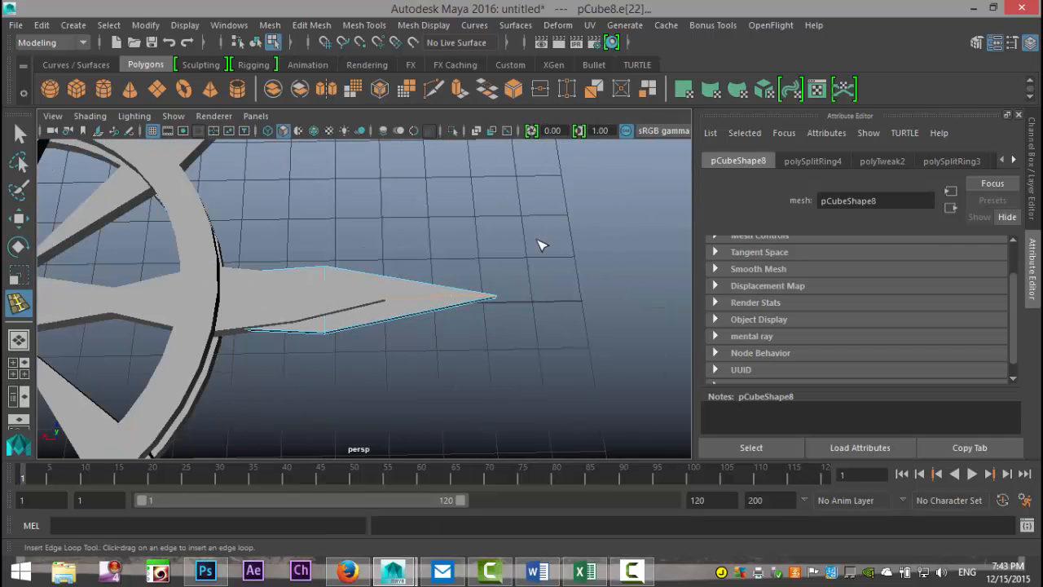
key(4)
alt+drag(540, 241, 452, 277)
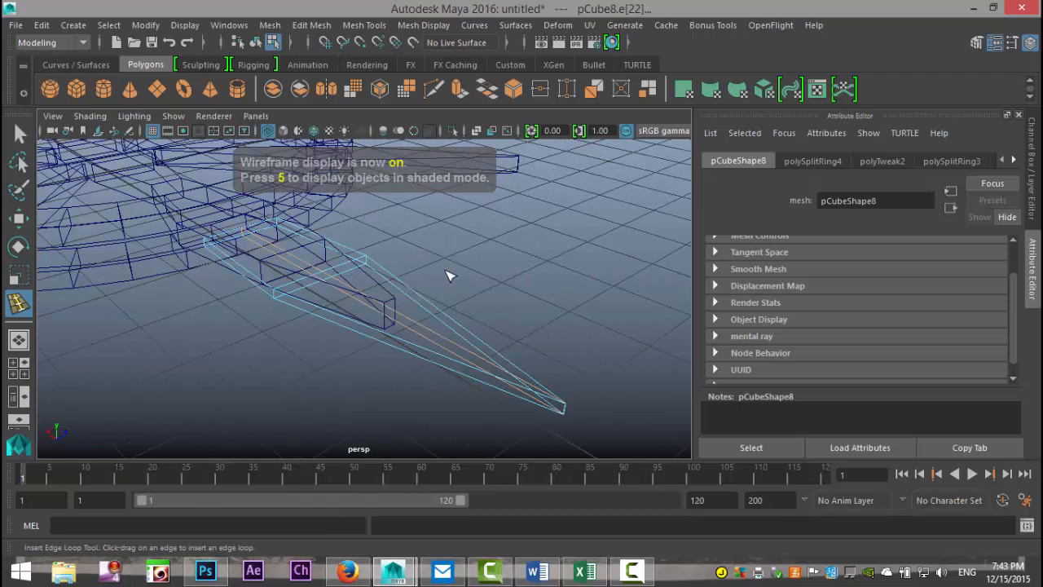
key(r)
drag(365, 236, 385, 140)
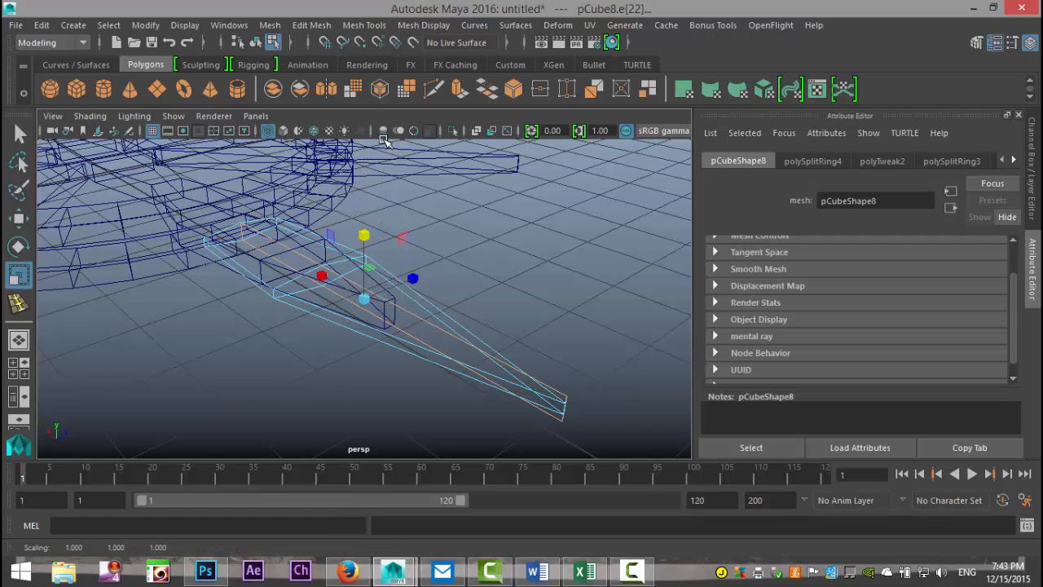
drag(365, 235, 367, 211)
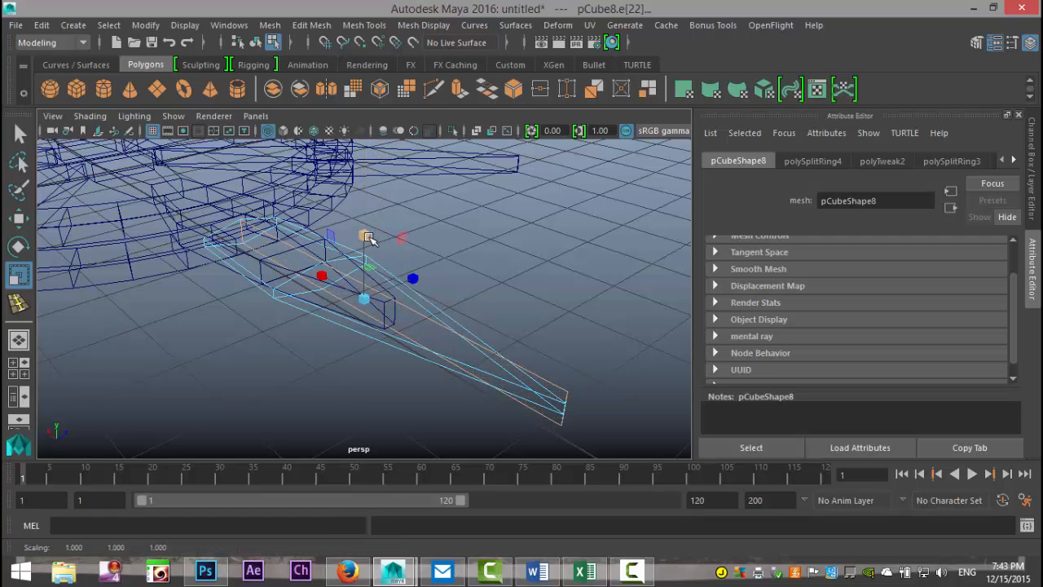
key(5)
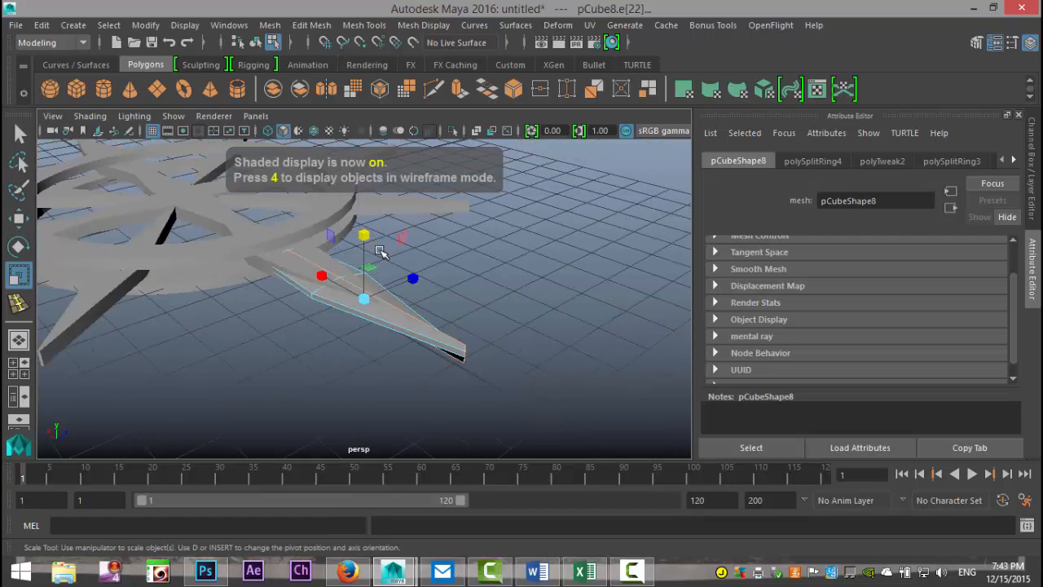
alt+drag(419, 287, 432, 303)
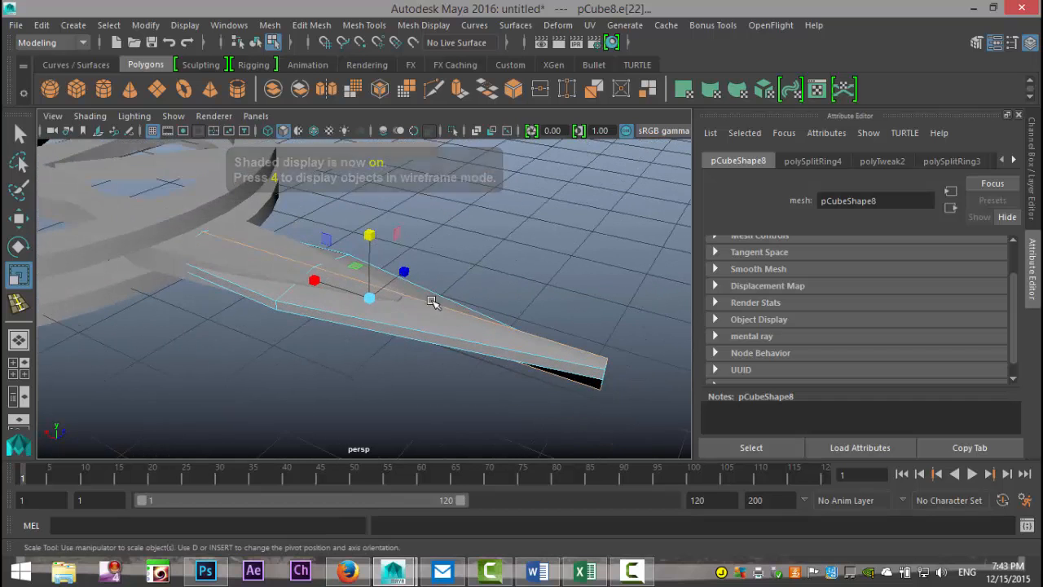
drag(371, 236, 372, 249)
alt+drag(408, 296, 466, 298)
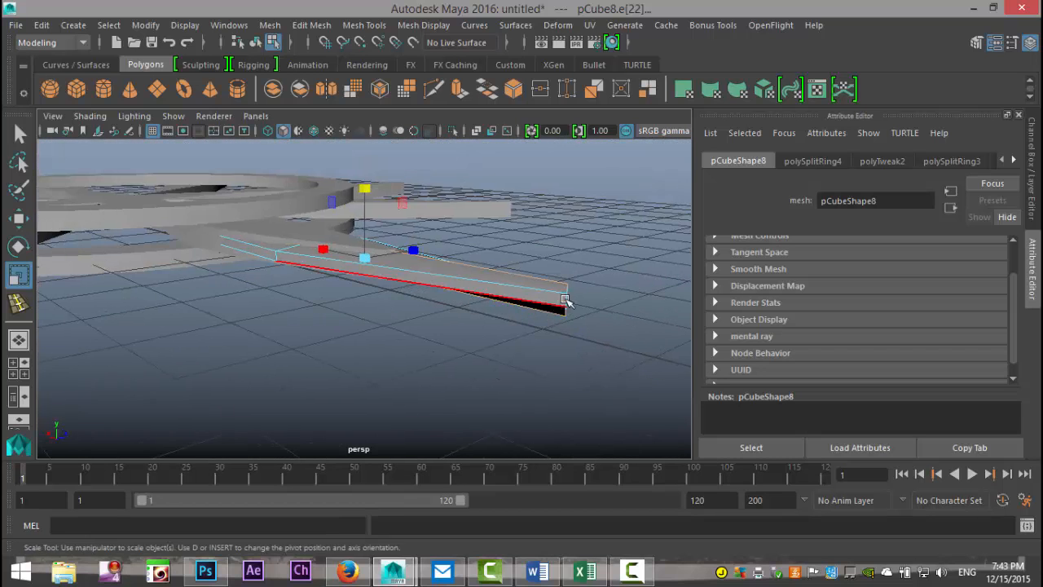
- Select all vertices at the pointed bar's outer tip and scale them together in Y into a sharp point
right_drag(569, 298, 512, 134)
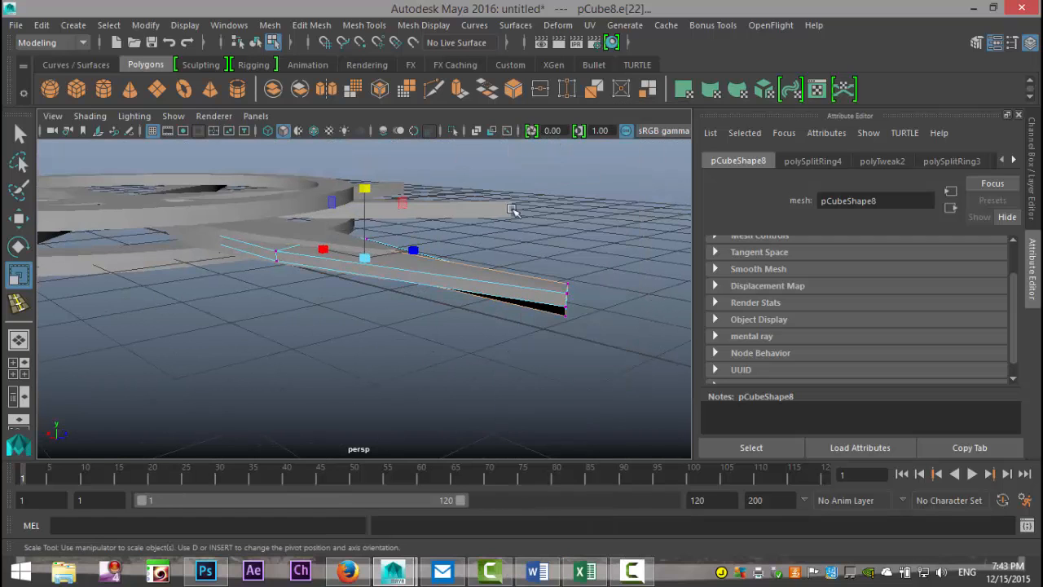
drag(553, 271, 582, 385)
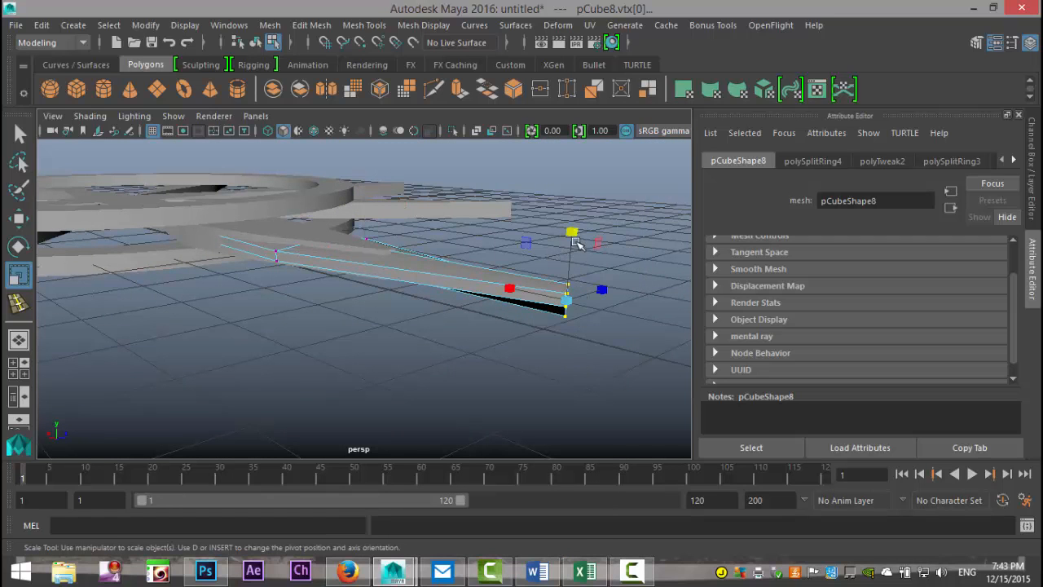
drag(576, 242, 581, 299)
click(470, 354)
scroll(469, 355, up, 2)
alt+drag(437, 356, 514, 419)
alt+middle_drag(573, 390, 590, 382)
scroll(580, 400, down, 4)
mouse_move(532, 397)
alt+mouse_down()
mouse_move(528, 405)
mouse_move(547, 395)
mouse_move(539, 384)
alt+mouse_up()
alt+middle_drag(477, 395, 522, 393)
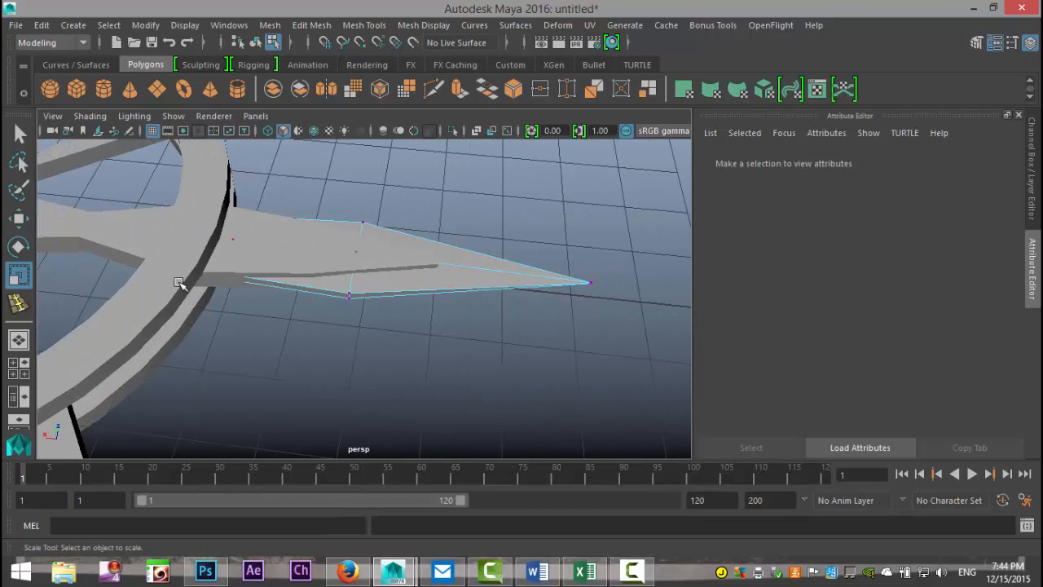
- Select the whole pointed bar in the top view and move its pivot along X to the centre of the compass rose
click(19, 367)
key(space)
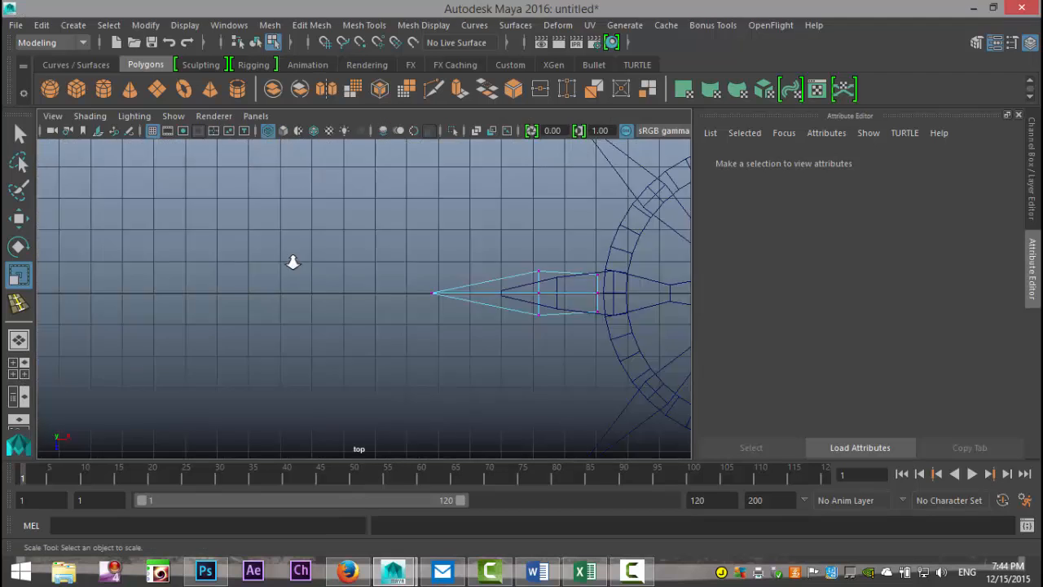
alt+middle_drag(424, 316, 216, 269)
right_drag(214, 286, 283, 125)
right_click(218, 280)
right_drag(218, 279, 281, 110)
click(207, 283)
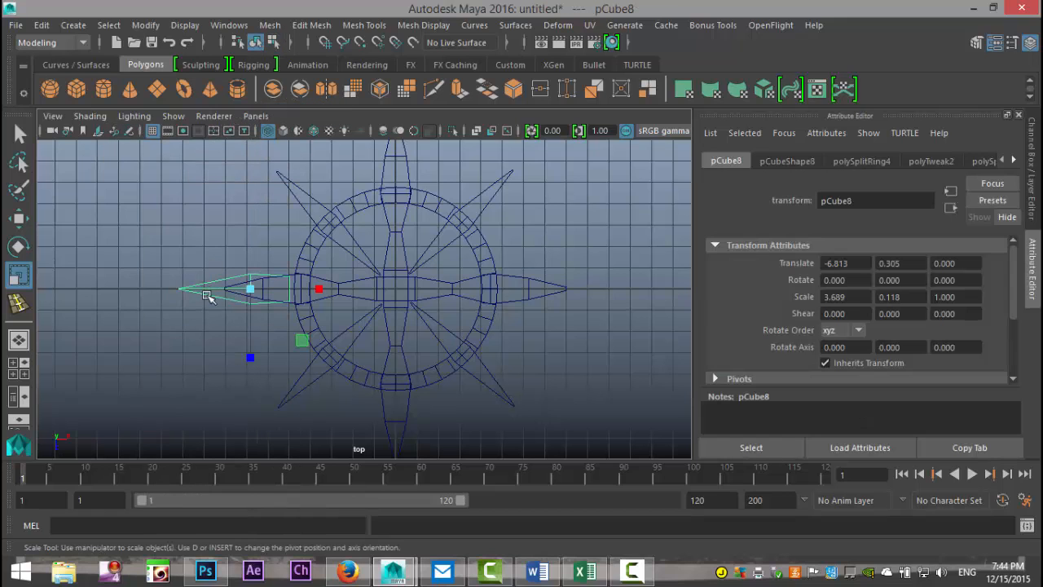
key(d)
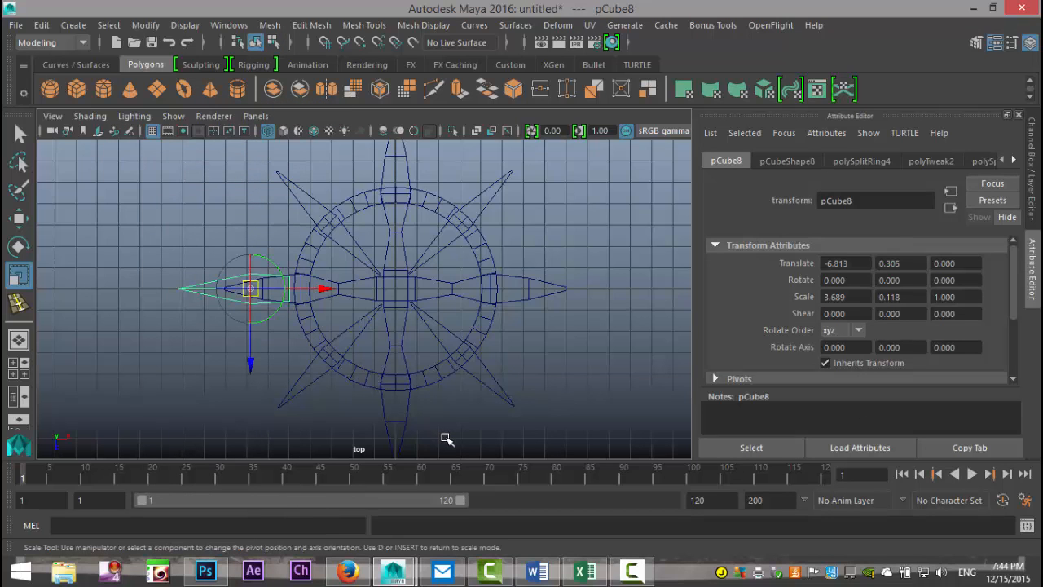
drag(326, 288, 402, 295)
key(x)
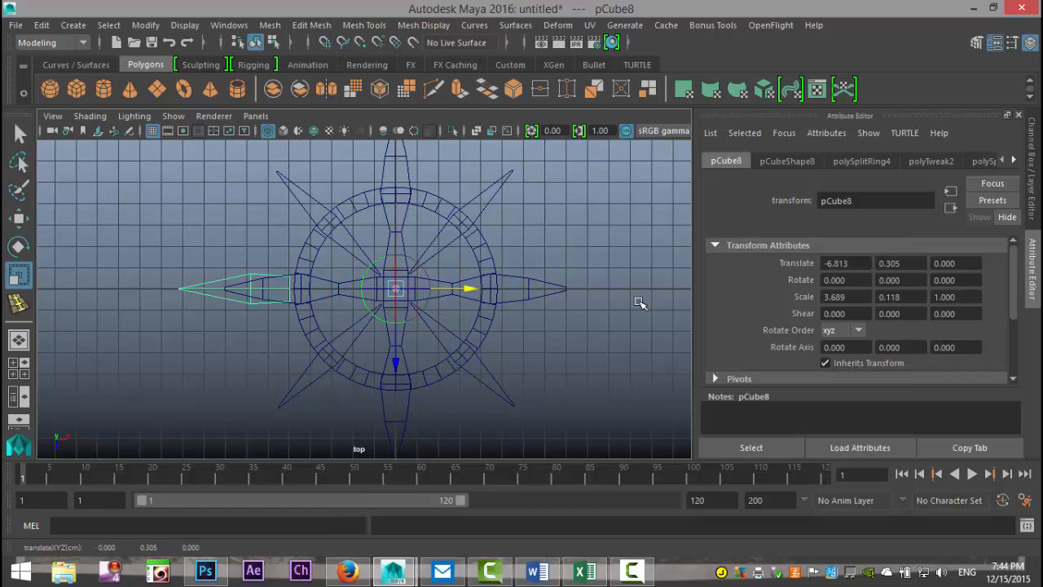
- Duplicate the pointed bar and rotate the copy to -90 degrees in Y about the compass centre
key(ctrl+d)
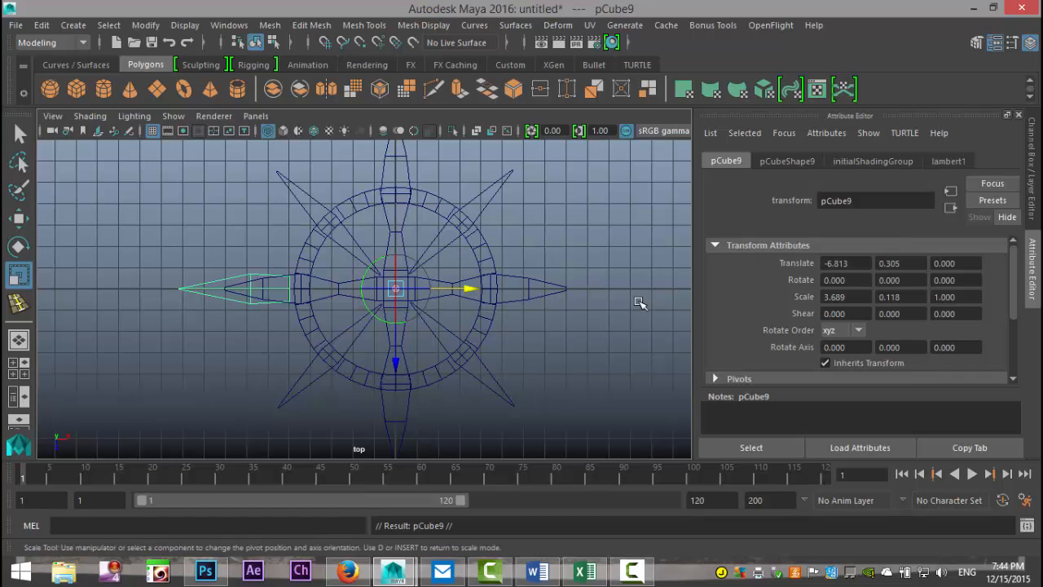
scroll(493, 282, down, 3)
key(e)
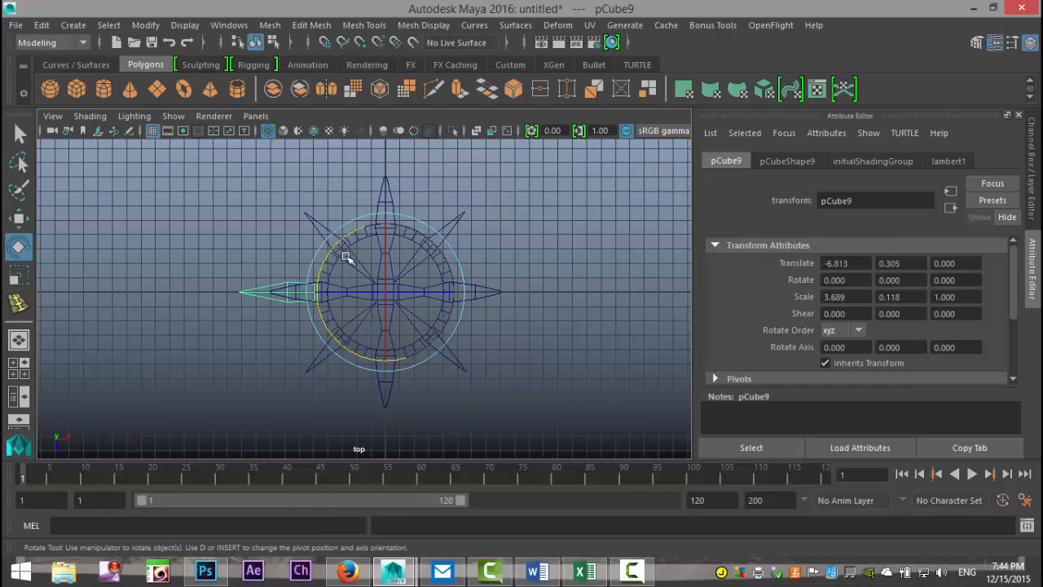
drag(331, 250, 422, 205)
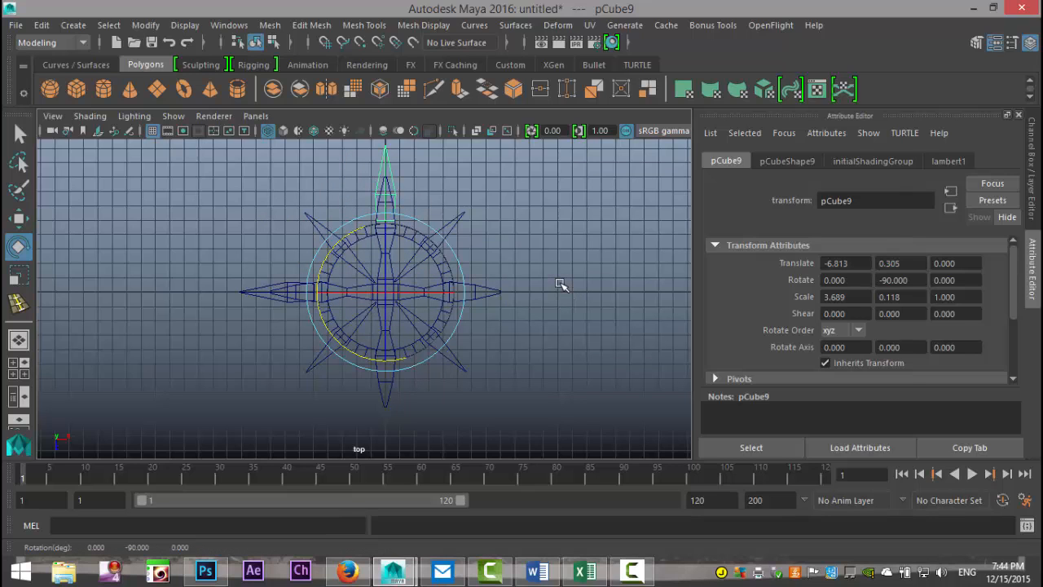
- Repeat the duplication with the same rotation twice to put pointed bars on the two remaining cross arms
key(shift+d)
key(shift+d)
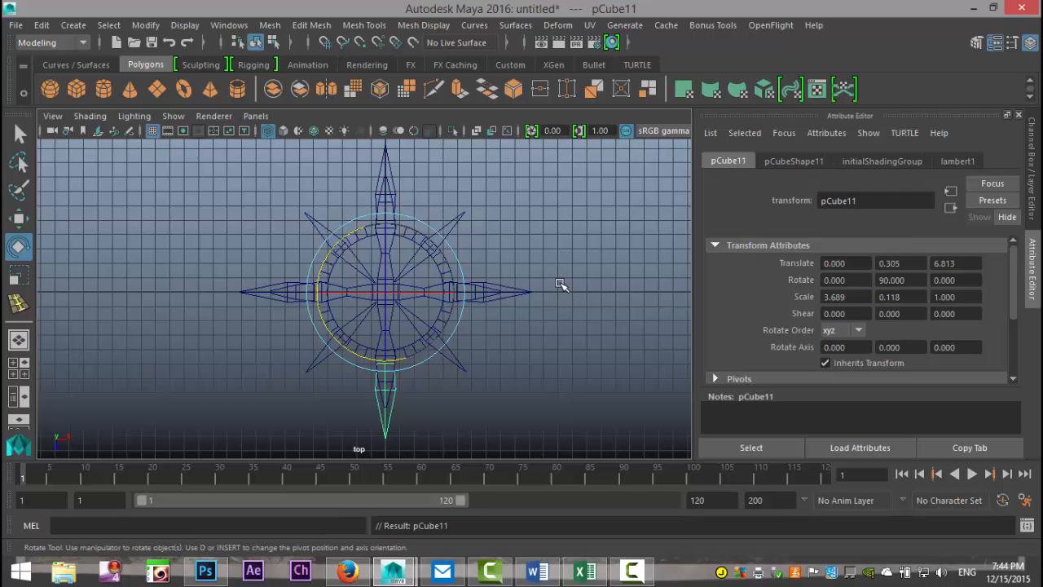
click(18, 375)
key(space)
scroll(489, 218, down, 5)
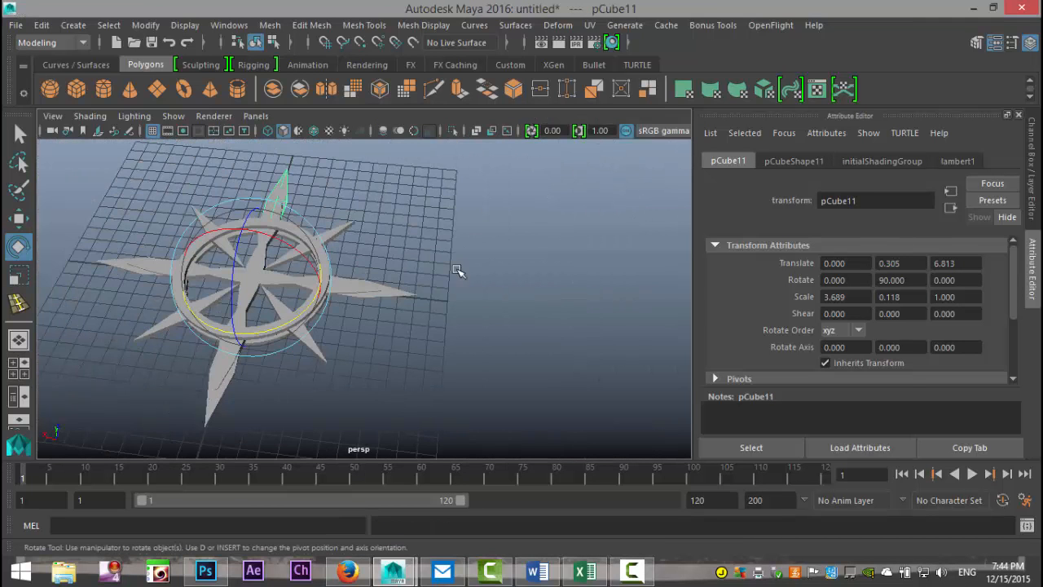
scroll(401, 297, up, 3)
alt+drag(391, 317, 587, 363)
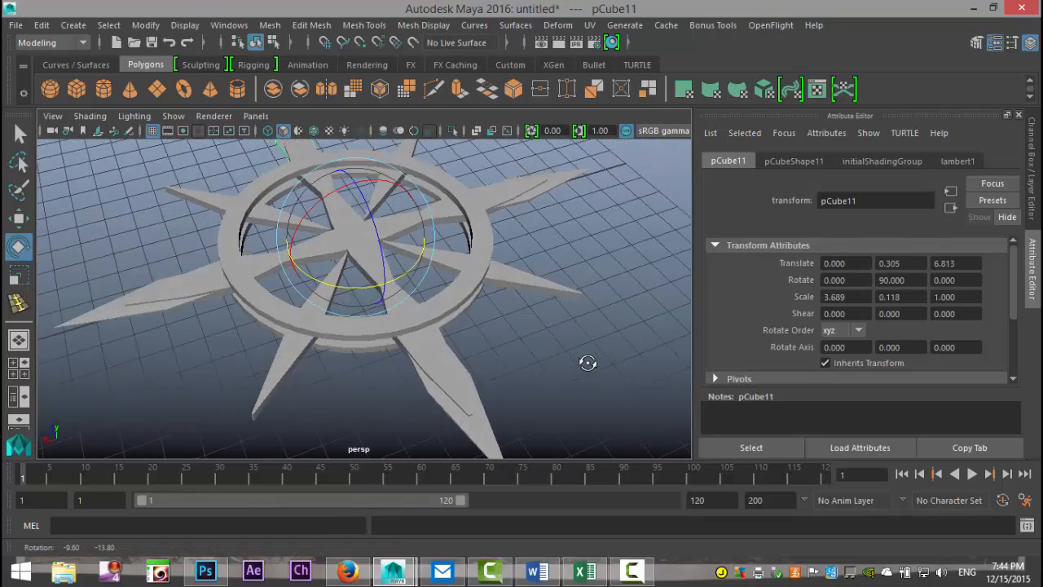
click(198, 279)
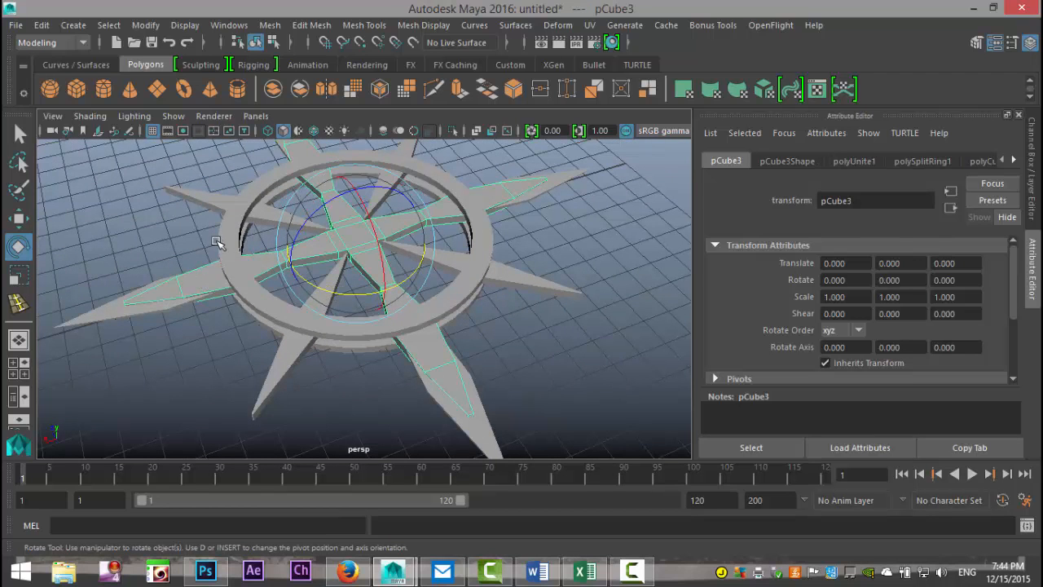
alt+drag(245, 330, 188, 241)
click(218, 257)
click(249, 329)
click(258, 336)
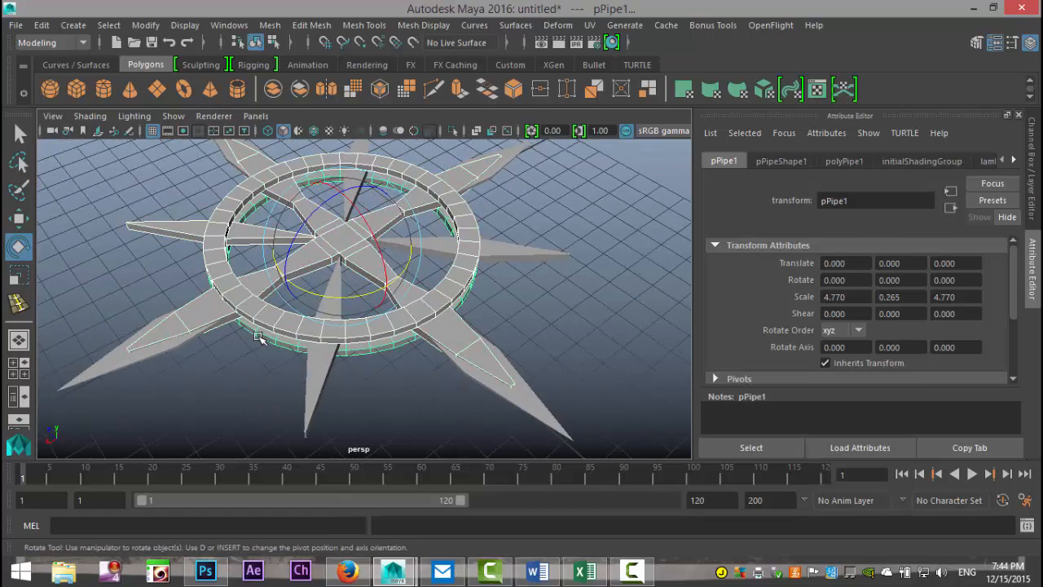
- Select every part of the compass rose, then remove the four tapered bars at the cross arm tips from the selection
scroll(280, 337, down, 5)
drag(215, 197, 496, 422)
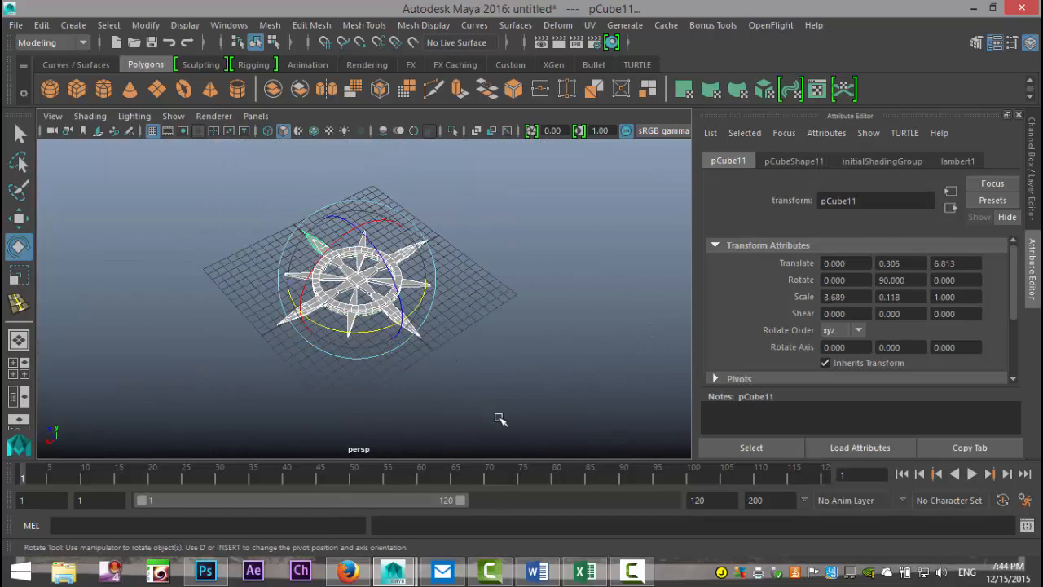
scroll(152, 396, up, 5)
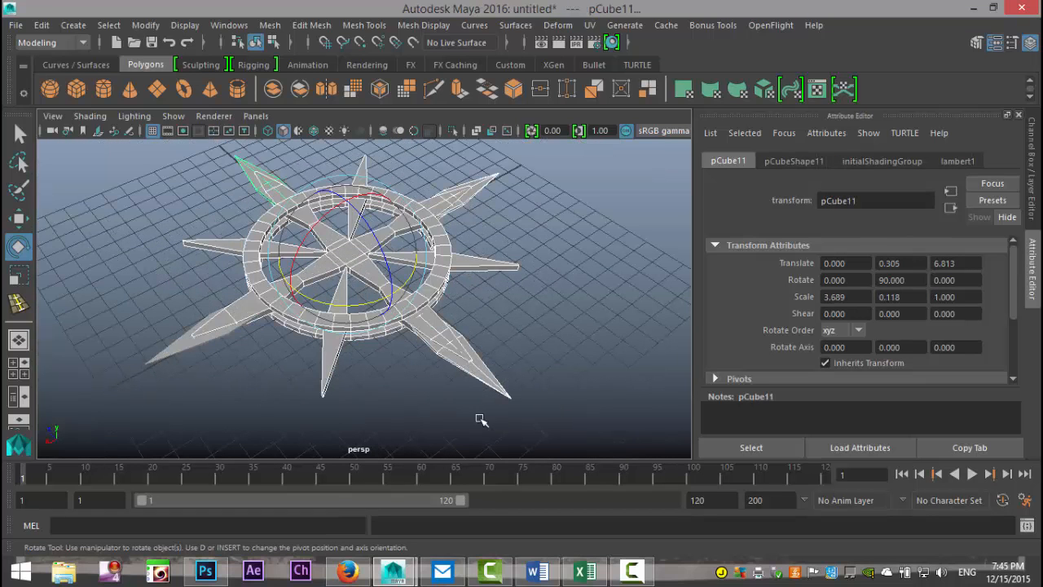
shift+click(497, 385)
shift+click(482, 178)
shift+click(241, 159)
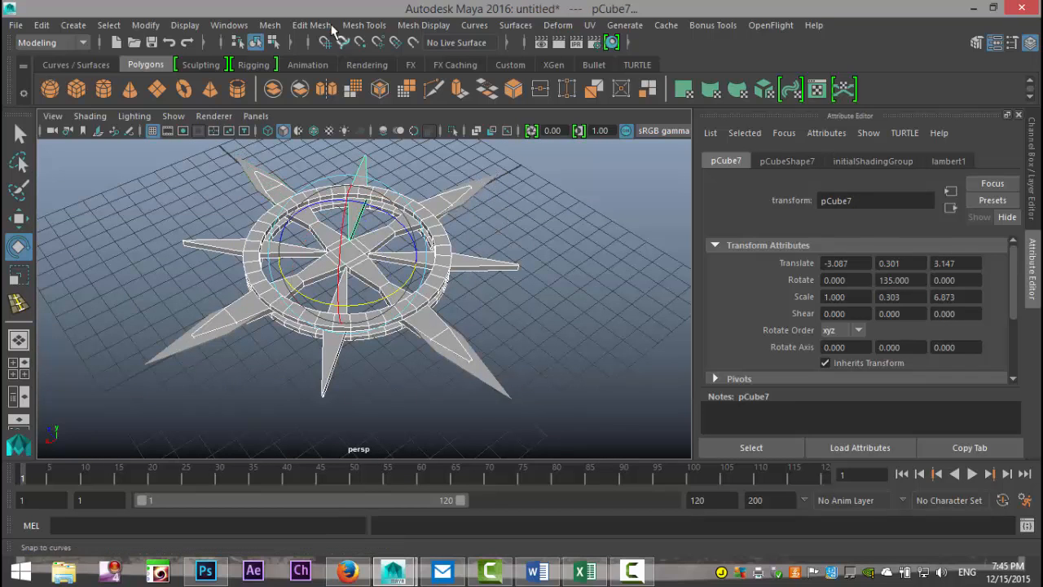
- Combine the selected rings, cross and spikes into one mesh and assign it a new mia_material_x material
click(270, 25)
click(300, 79)
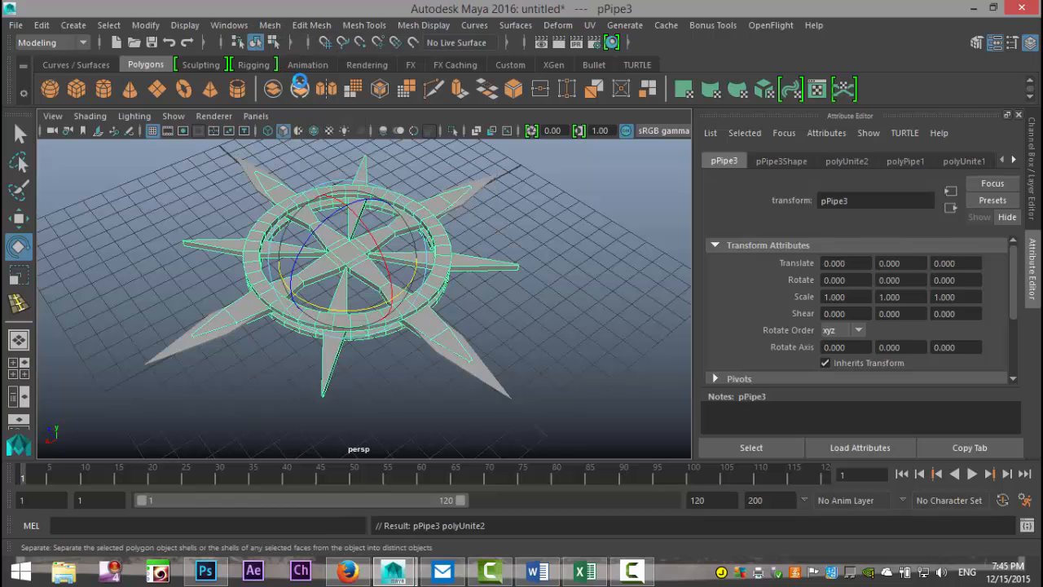
right_click(436, 281)
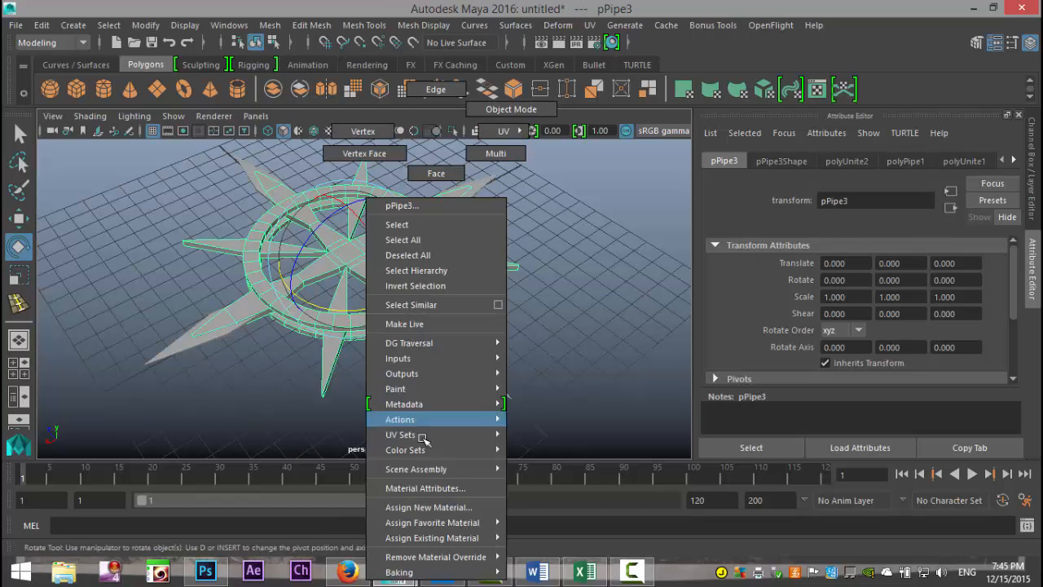
click(429, 498)
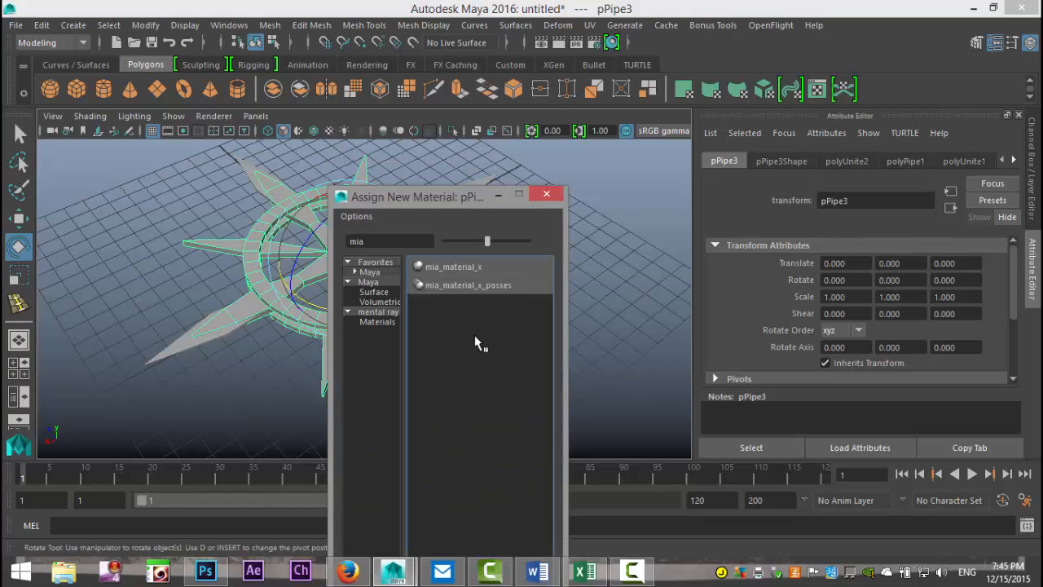
click(464, 269)
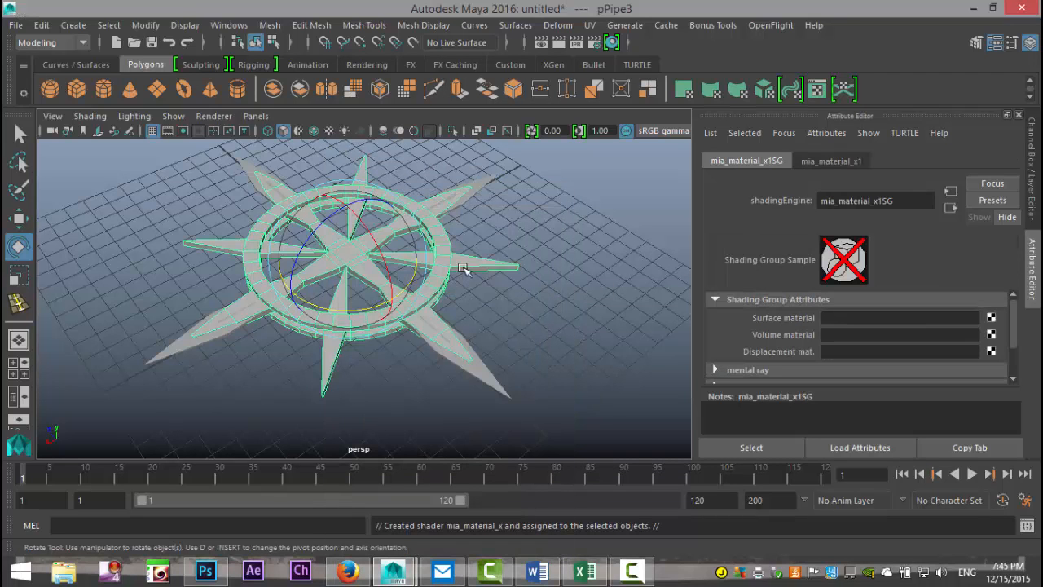
- Replace the new mia_material_x settings with the Chrome preset
click(841, 163)
click(986, 201)
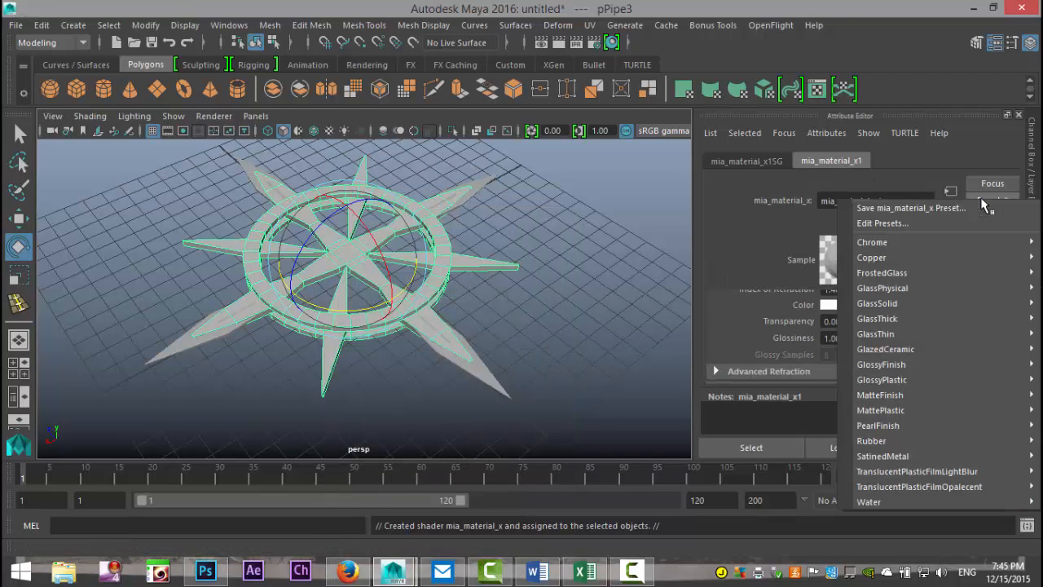
mouse_move(940, 242)
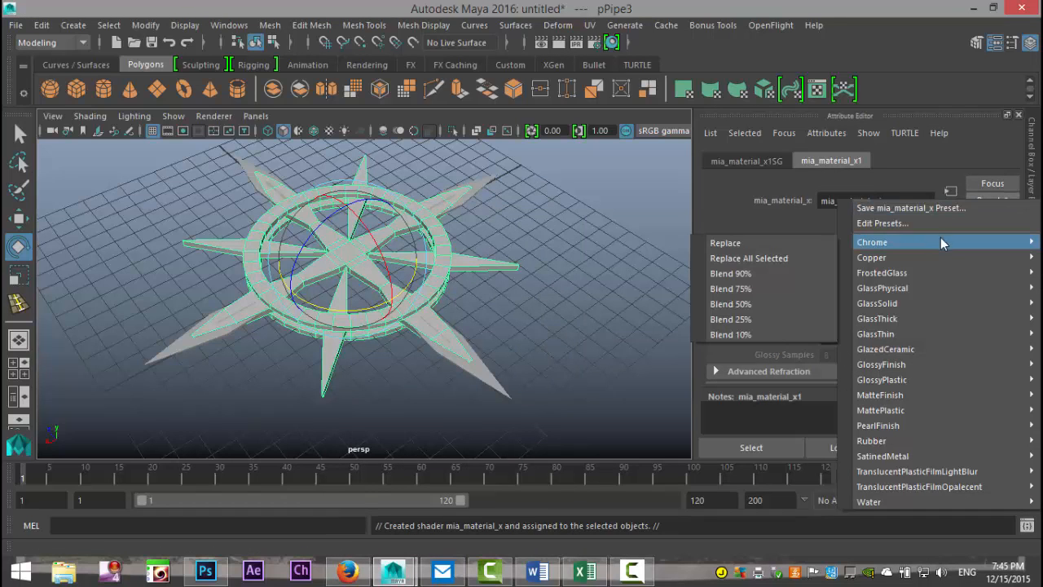
click(779, 244)
scroll(826, 383, down, 5)
scroll(872, 363, up, 6)
scroll(871, 363, down, 2)
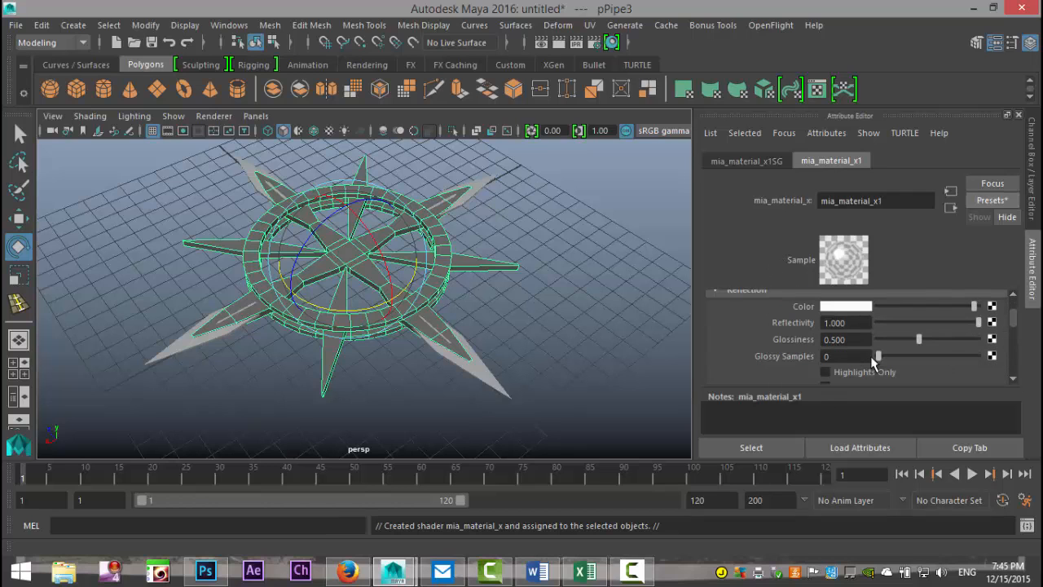
- Set the reflection and diffuse colours of the mia_material_x material to black
click(842, 306)
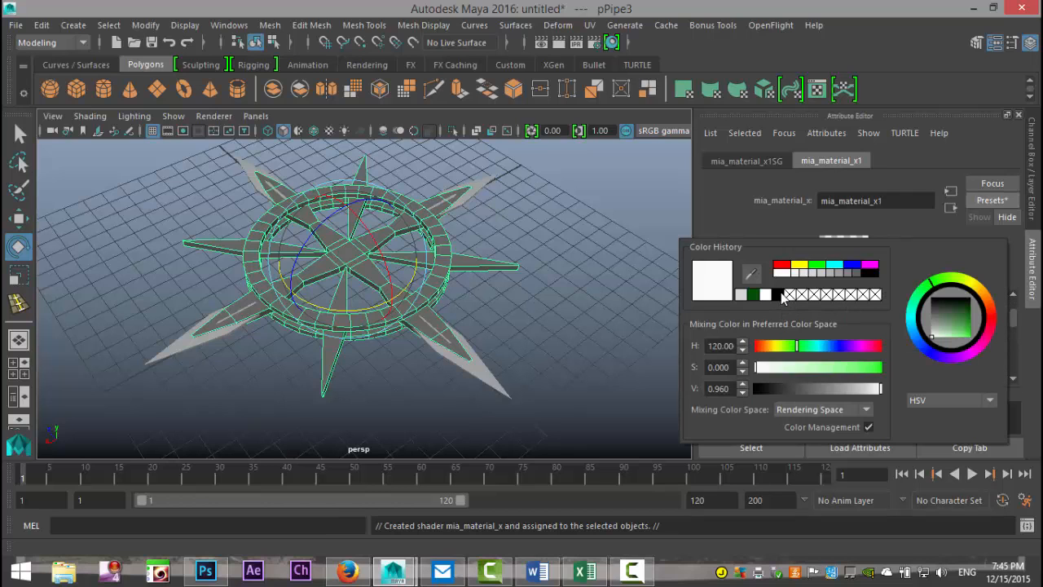
click(779, 294)
scroll(821, 345, up, 2)
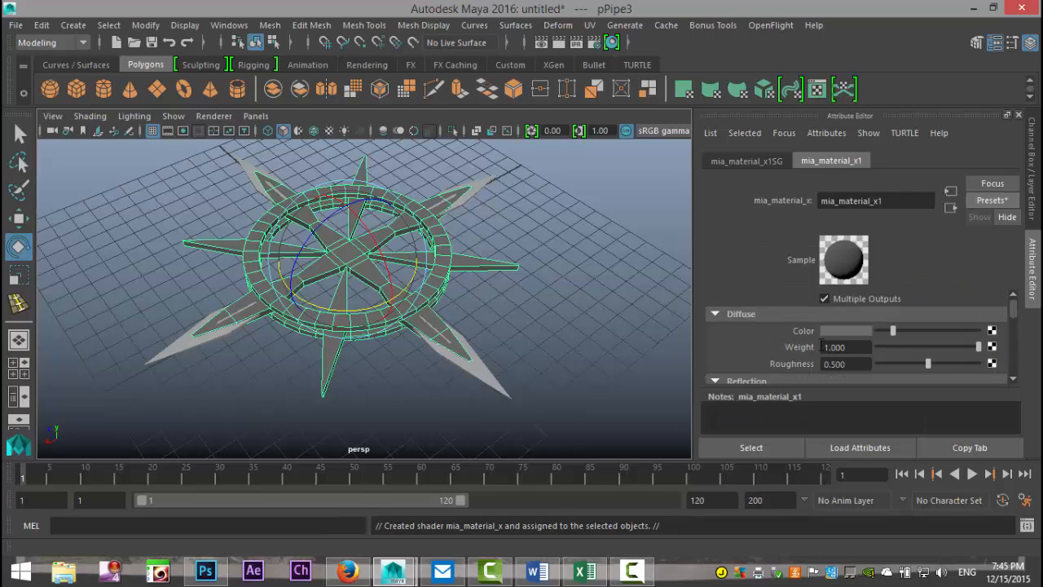
click(840, 330)
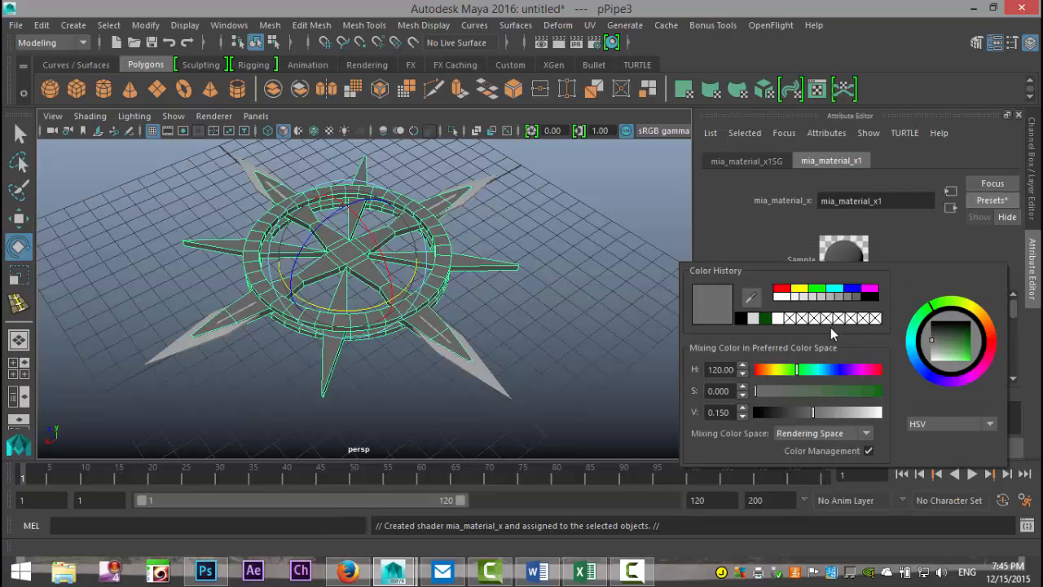
click(741, 318)
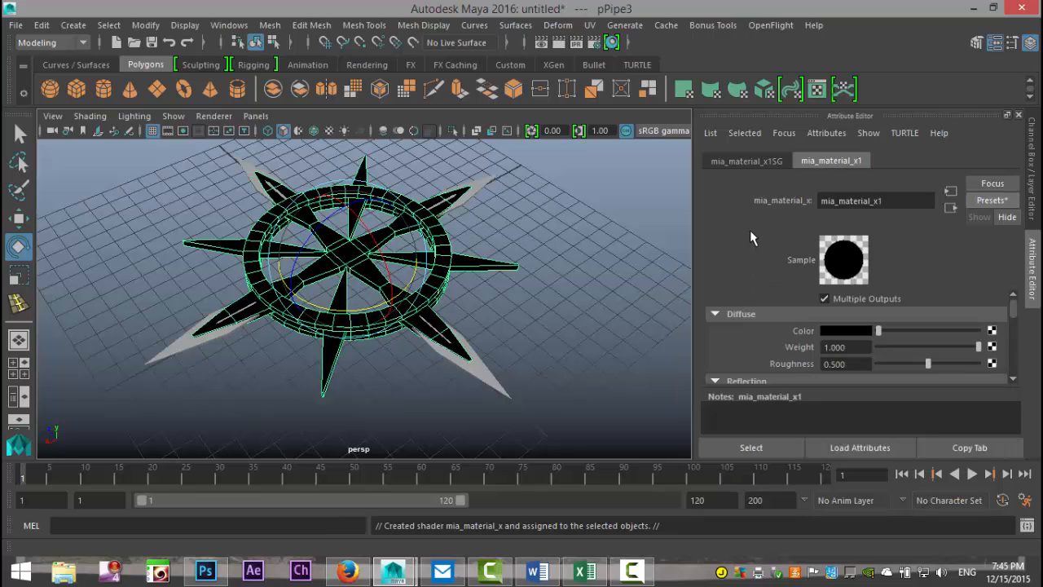
- Examine the combined mesh and the diffuse, reflection and refraction settings of its mia_material_x material
scroll(901, 341, down, 3)
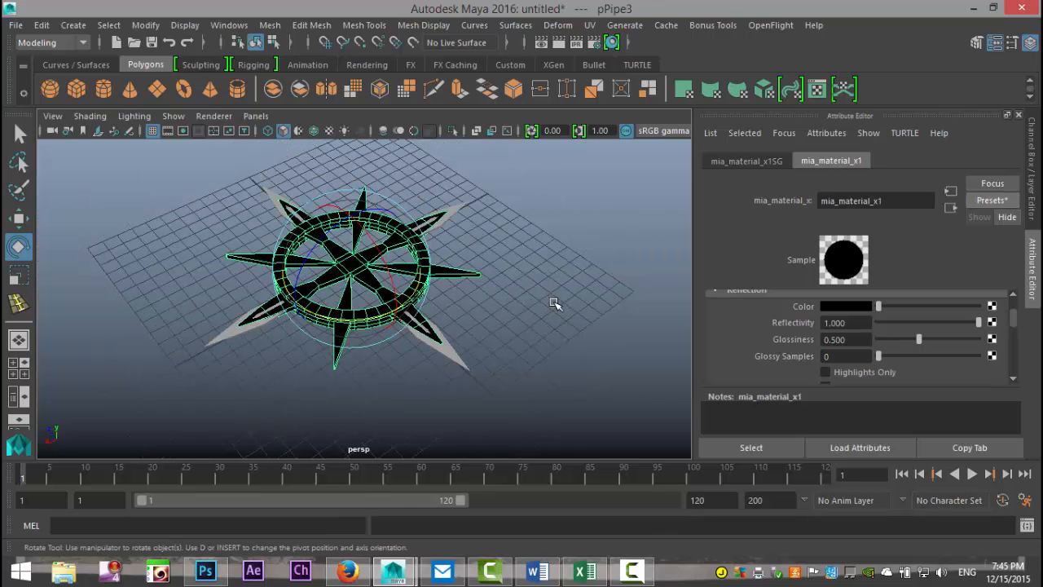
alt+drag(549, 307, 459, 342)
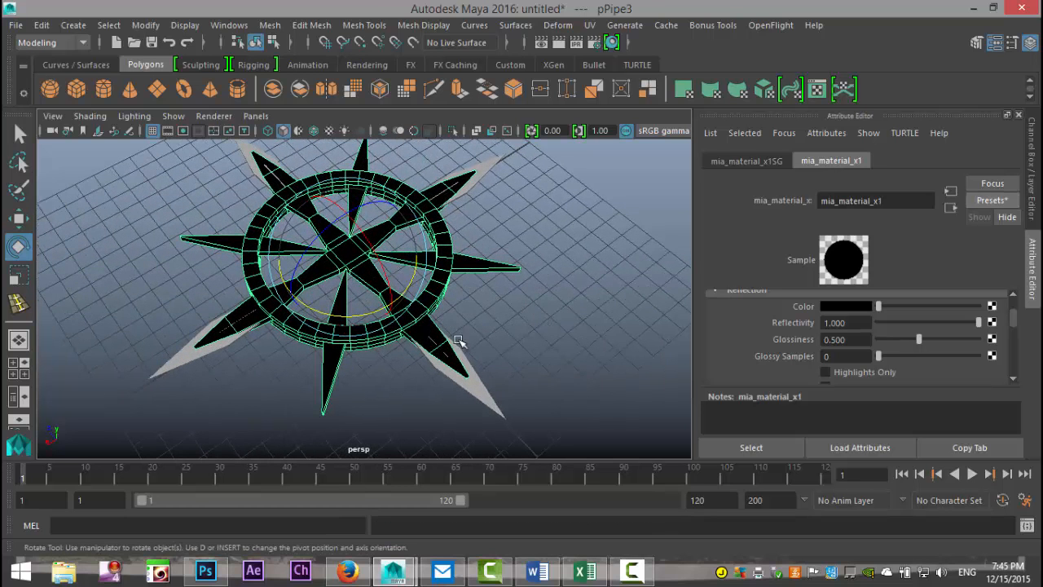
right_click(461, 263)
click(568, 267)
click(487, 264)
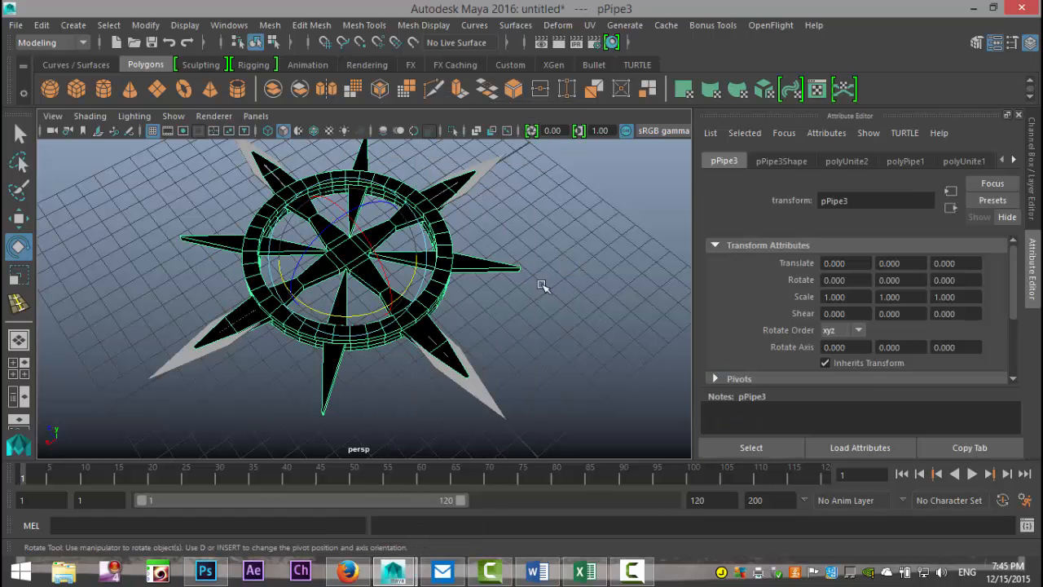
click(1014, 160)
click(1014, 161)
click(962, 162)
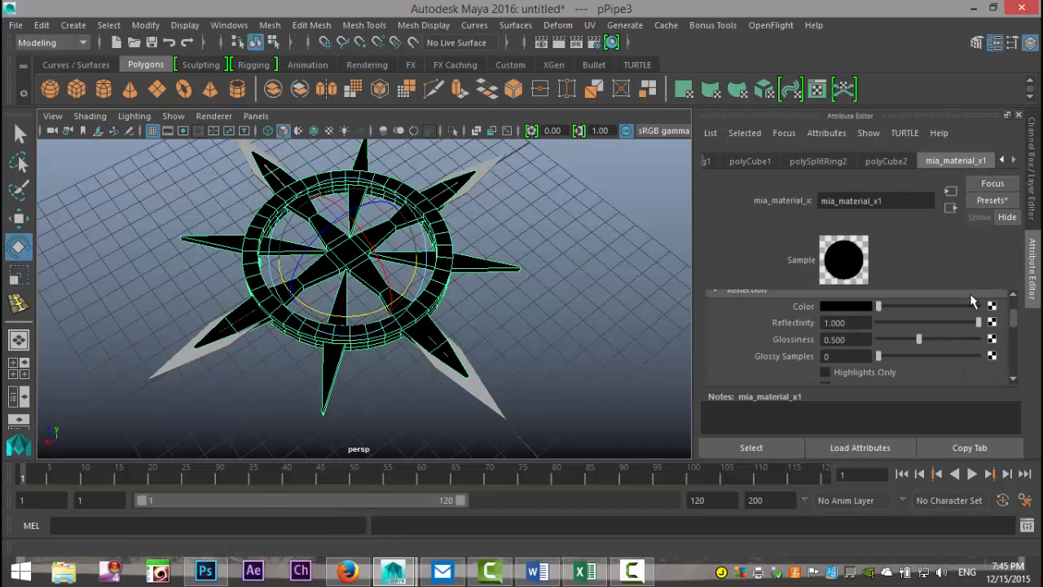
scroll(973, 323, down, 6)
scroll(973, 326, down, 2)
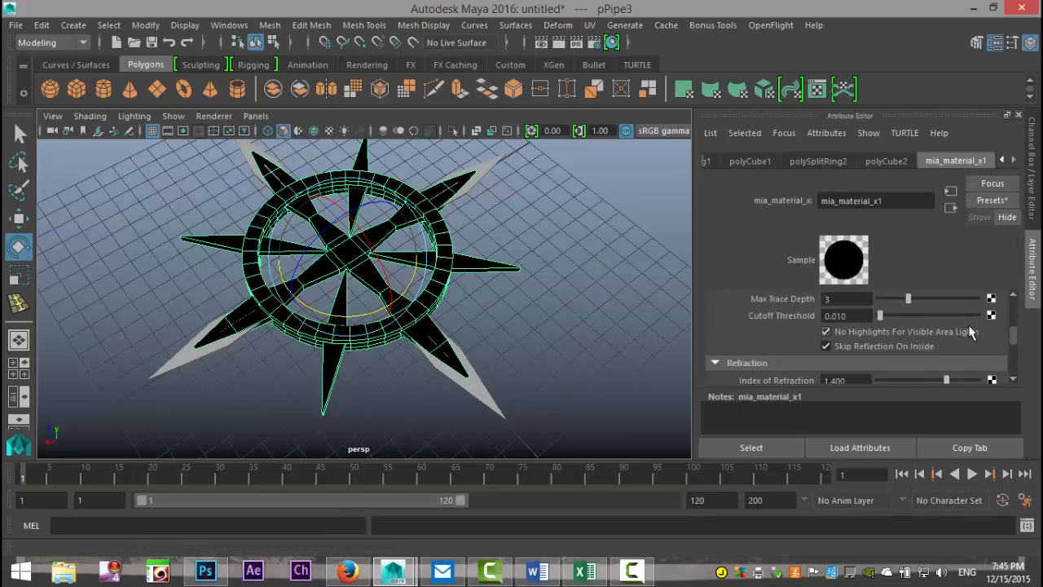
scroll(965, 330, down, 3)
scroll(962, 328, down, 6)
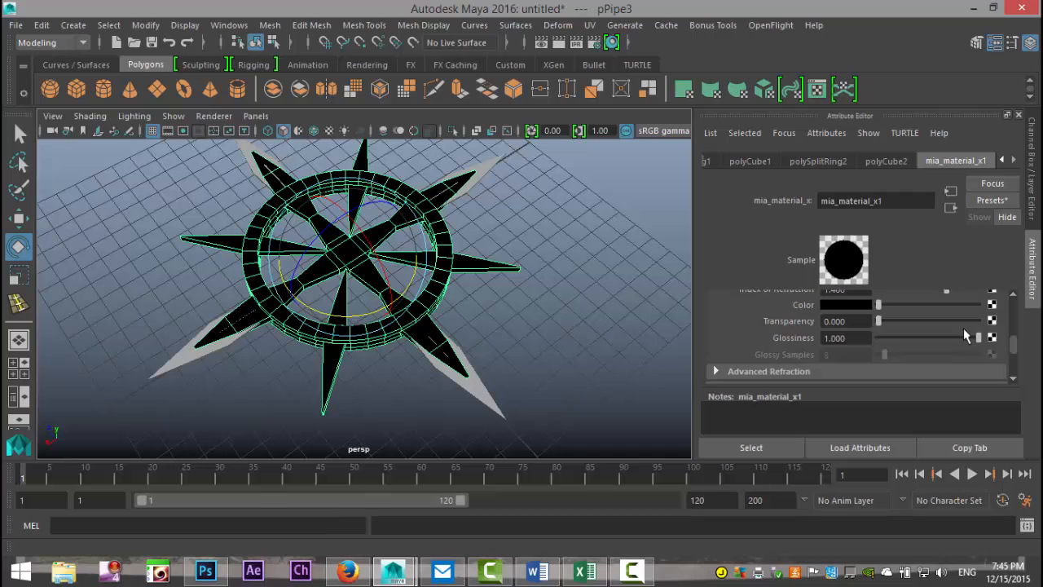
scroll(923, 323, up, 15)
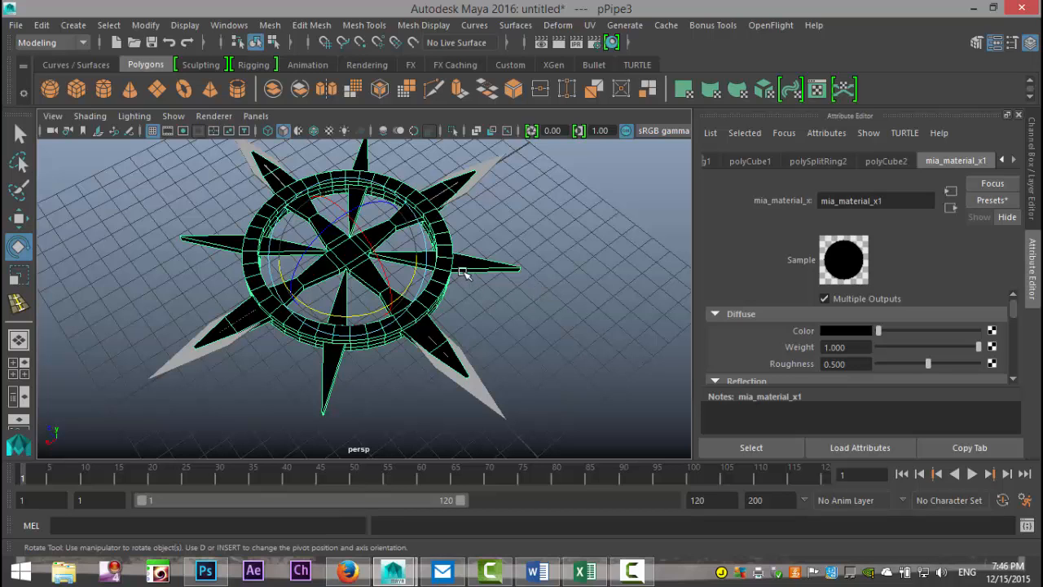
- Assign a new Blinn material to the combined mesh and set its colour to black
click(528, 243)
click(447, 261)
right_click(447, 261)
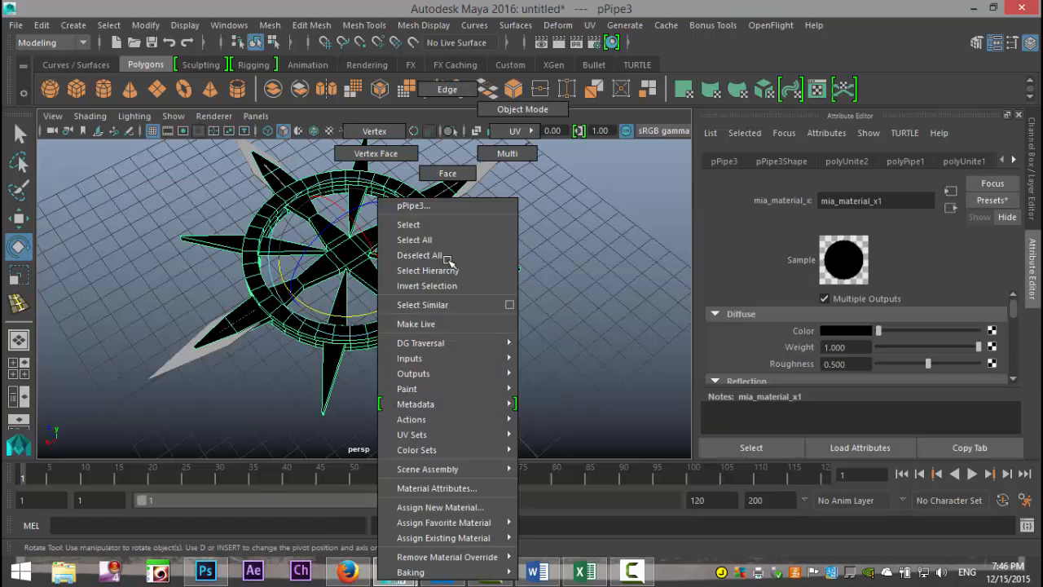
click(439, 506)
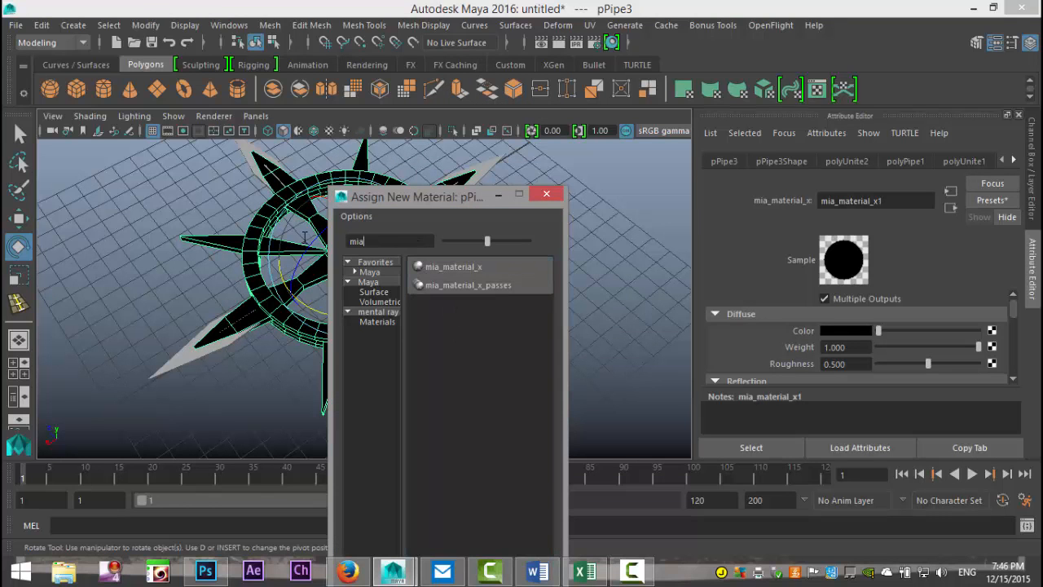
text(blin)
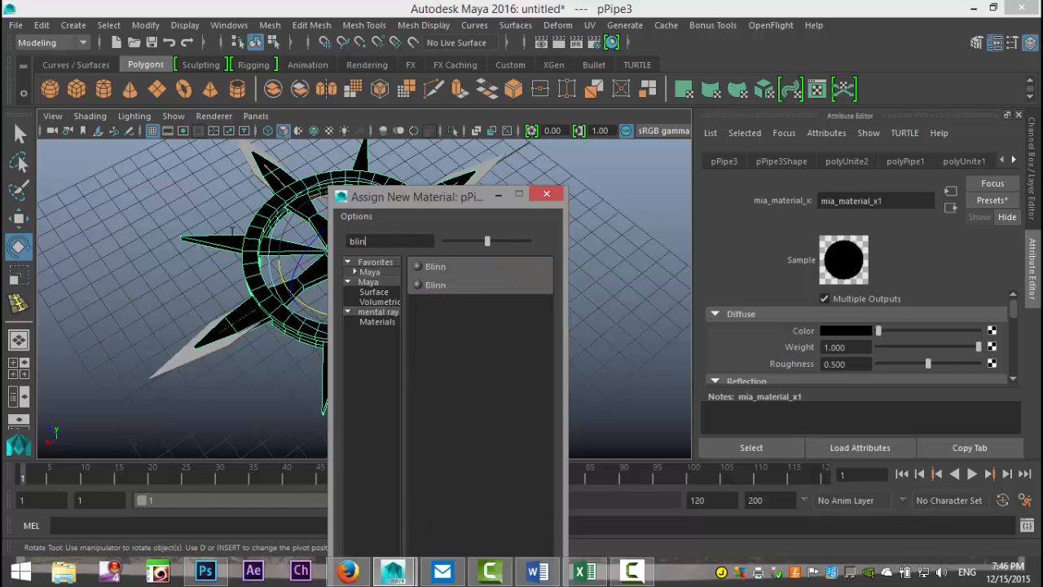
click(454, 264)
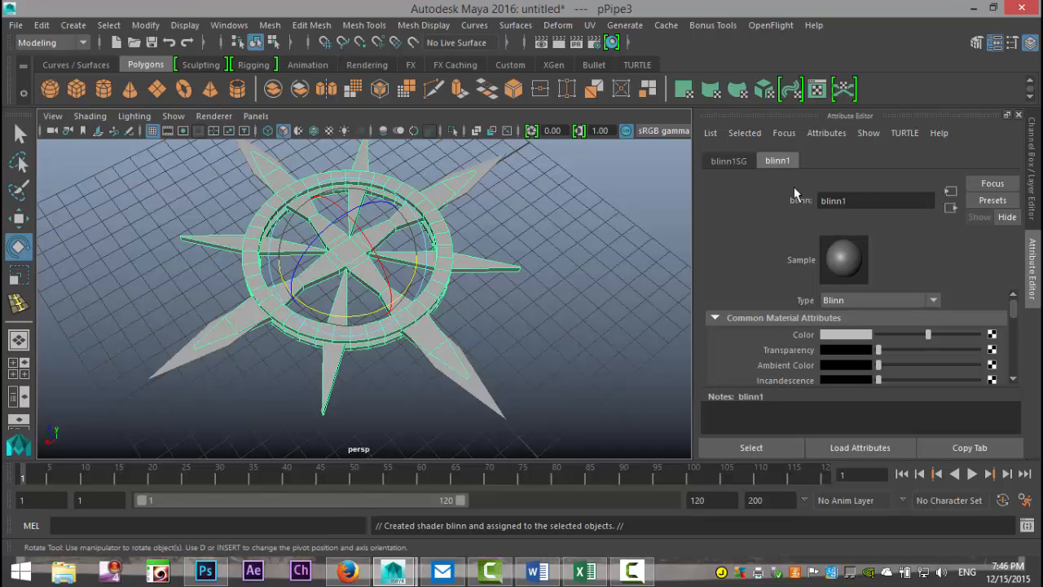
click(845, 335)
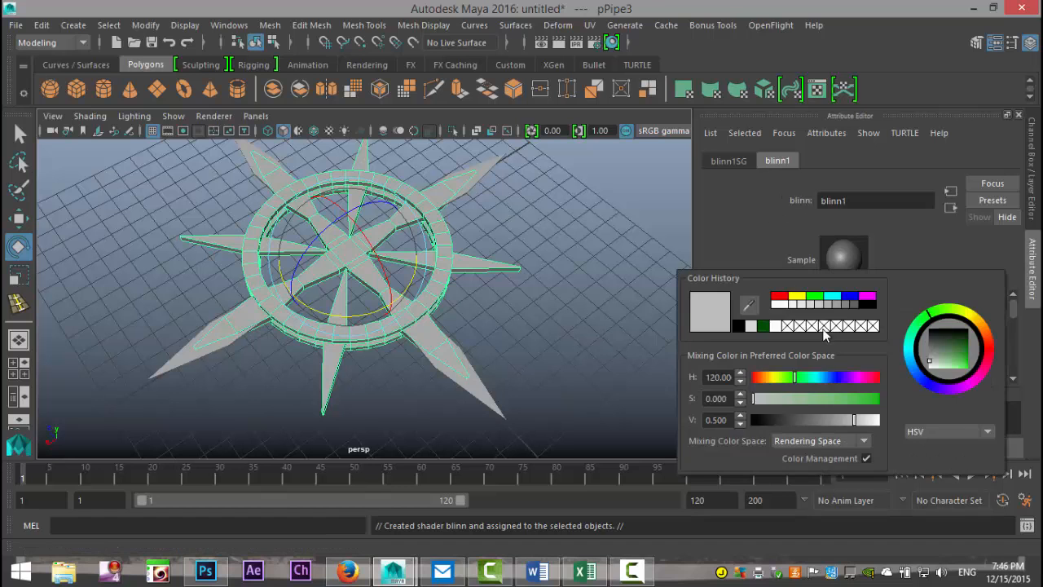
click(739, 325)
alt+drag(562, 287, 672, 315)
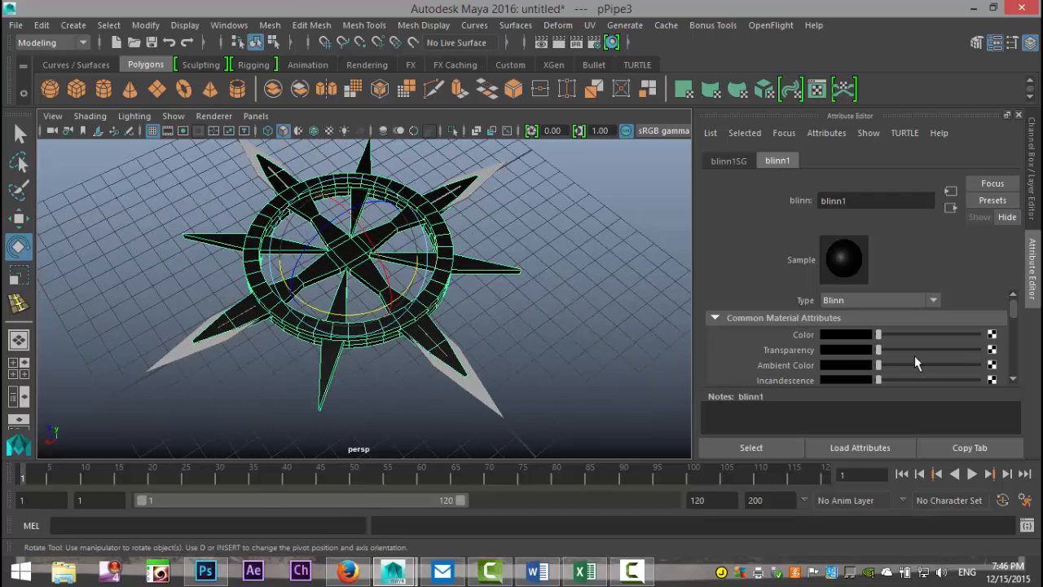
- Raise the Blinn material's Specular Roll Off to 1.000 and its Reflectivity to 0.837
scroll(914, 355, down, 4)
scroll(914, 357, down, 3)
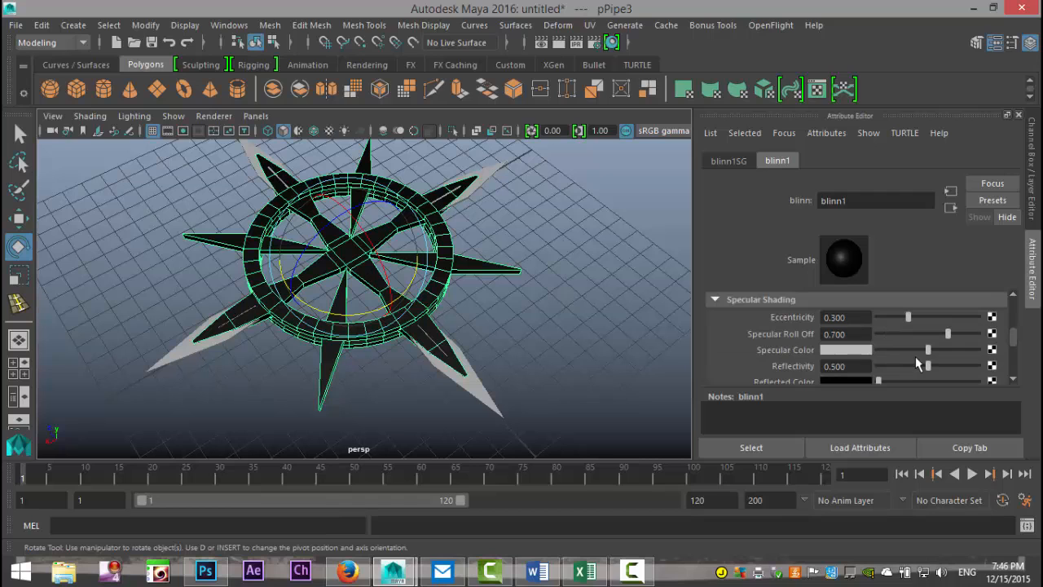
drag(948, 332, 982, 330)
drag(929, 366, 960, 366)
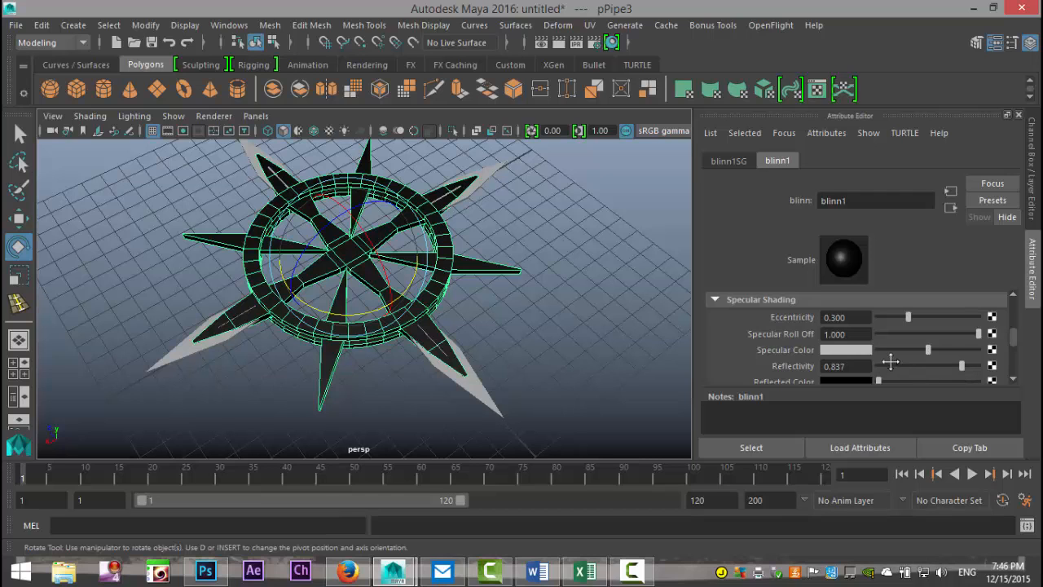
- Connect a File texture to the Blinn material's Bump Mapping attribute
scroll(884, 351, down, 3)
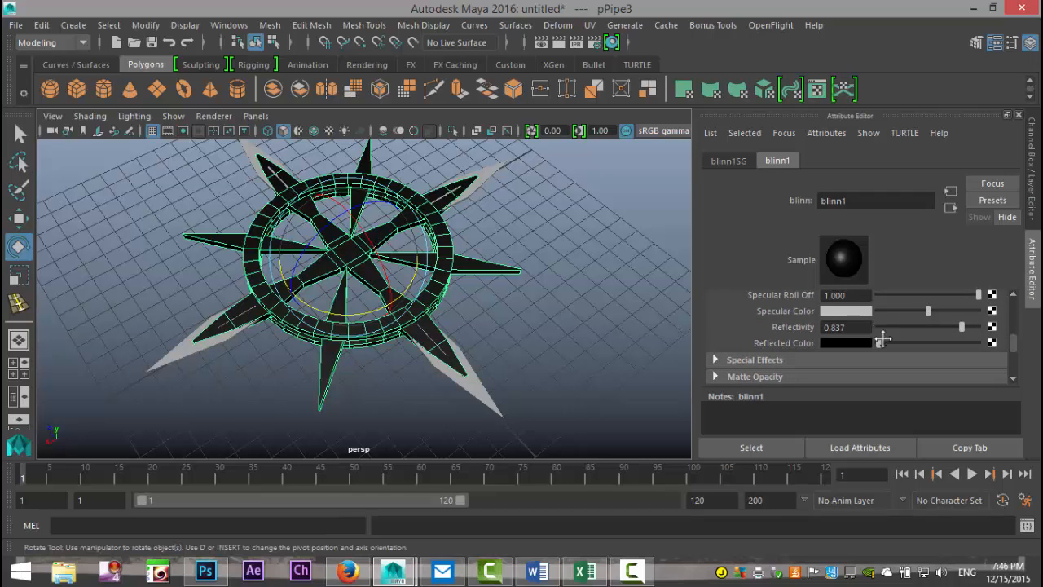
scroll(864, 346, up, 3)
scroll(1016, 349, up, 5)
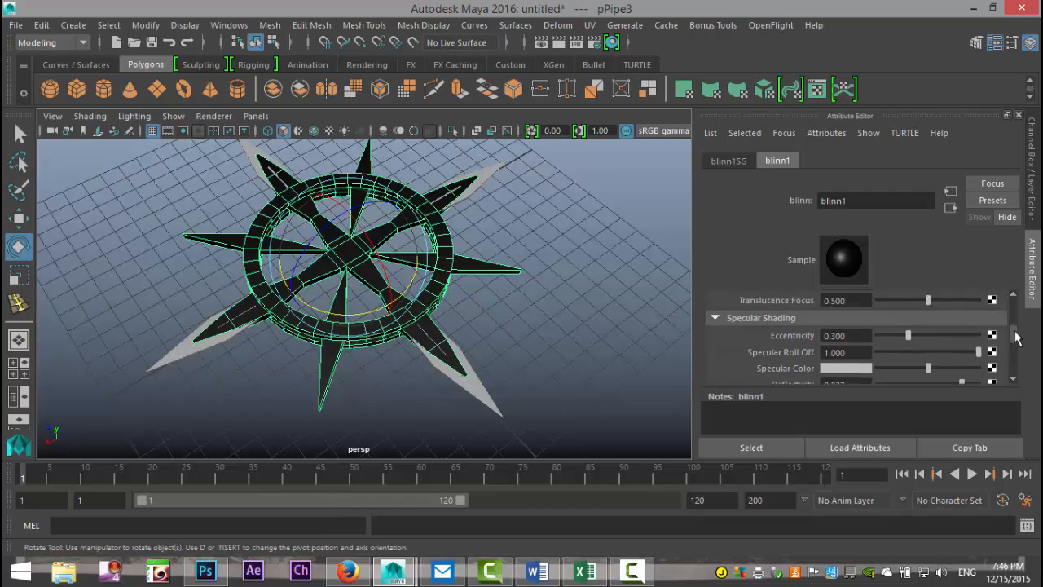
scroll(955, 343, down, 3)
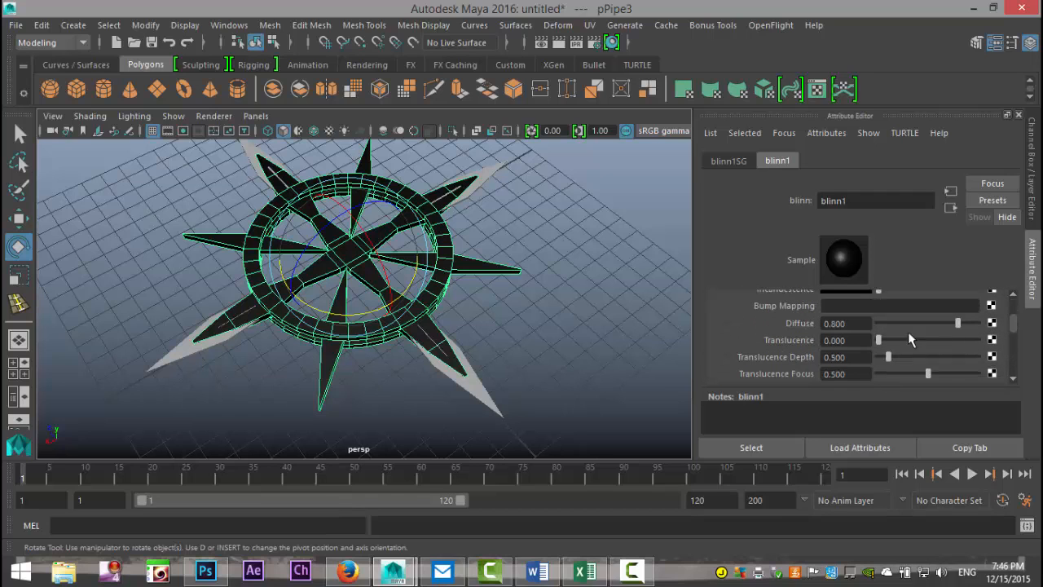
click(991, 306)
click(505, 324)
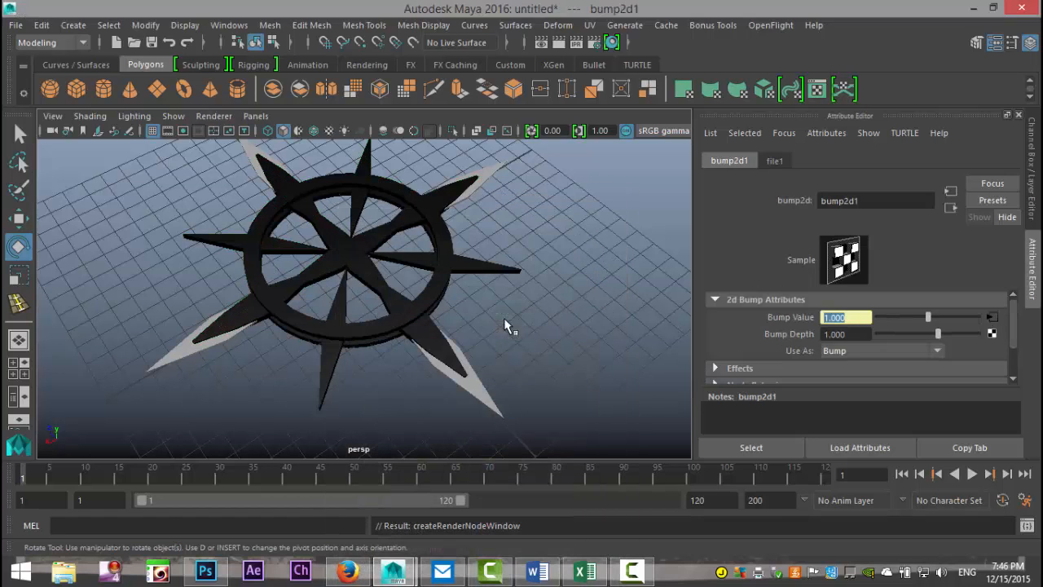
- Set the Bump Depth of the Blinn material's 2D bump node to 0.25
click(783, 164)
click(725, 162)
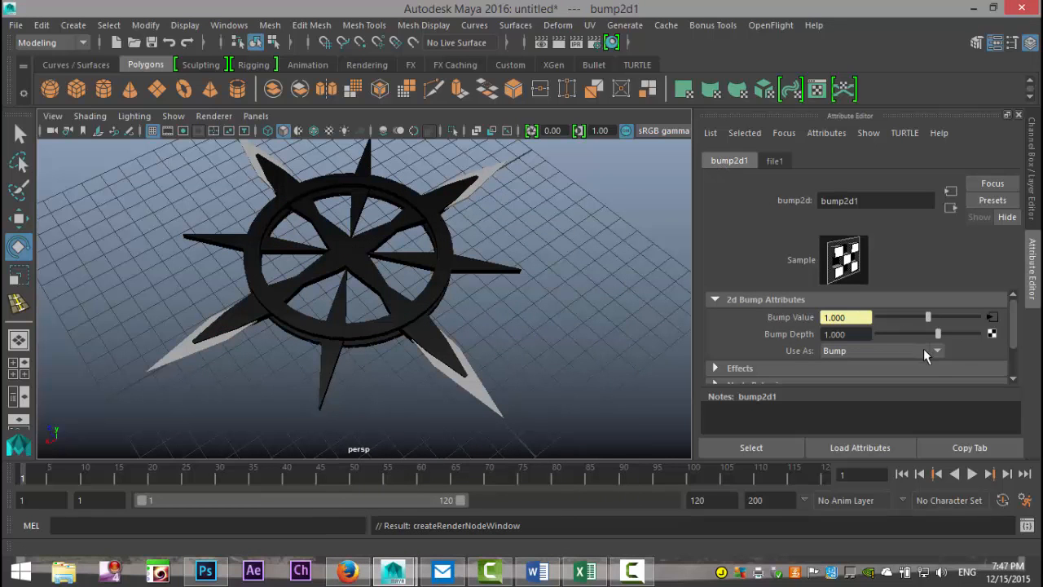
drag(914, 339, 933, 344)
click(856, 334)
text(0.25)
key(Return)
- Load 30-scratch-metal-texture.jpg from the Desktop as the image of the bump file texture
click(780, 162)
click(994, 371)
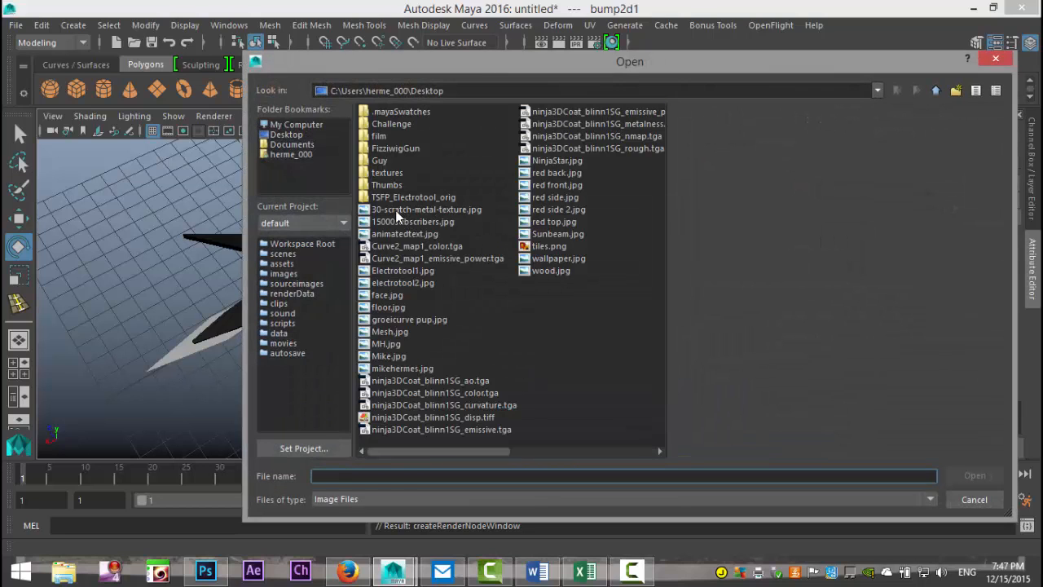
click(397, 212)
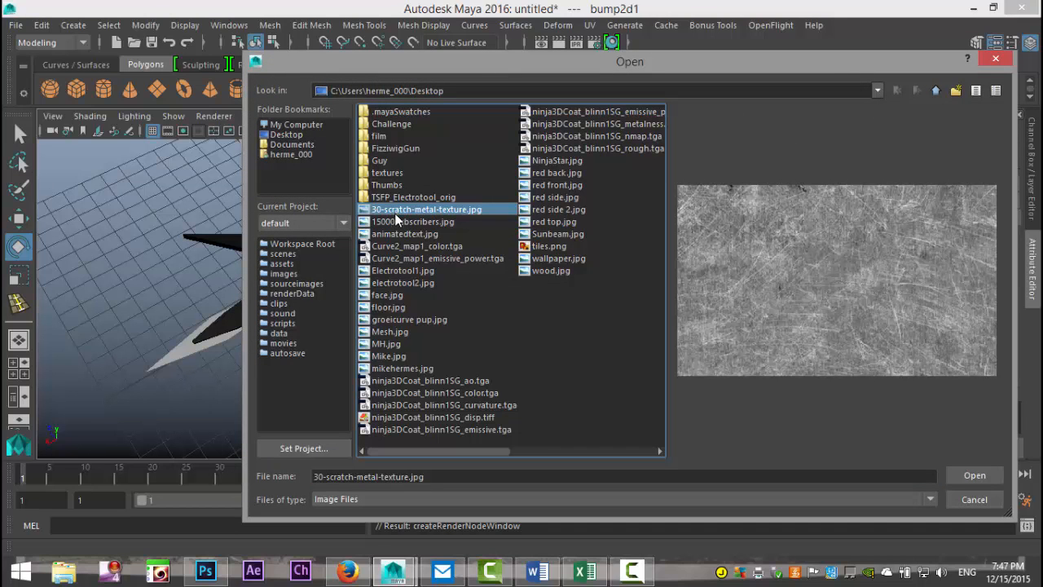
click(967, 475)
- Assign a new mia_material_x to the four light-coloured outer spike pieces of the compass rose
scroll(445, 377, up, 3)
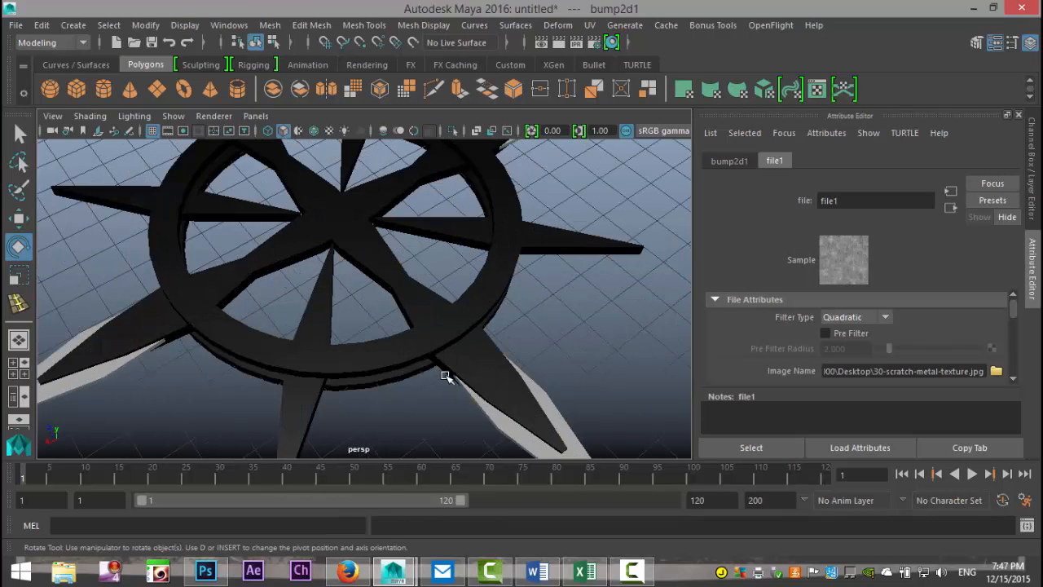
scroll(445, 376, up, 3)
mouse_move(445, 377)
alt+mouse_down()
mouse_move(431, 357)
mouse_move(441, 328)
mouse_move(449, 357)
alt+mouse_up()
scroll(436, 342, down, 5)
click(494, 378)
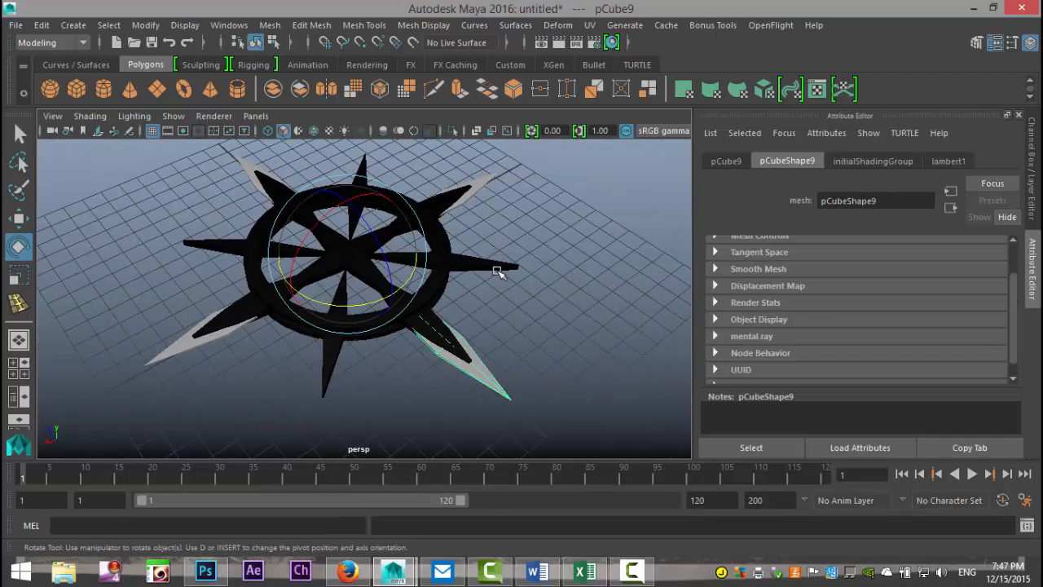
shift+click(486, 180)
shift+click(249, 163)
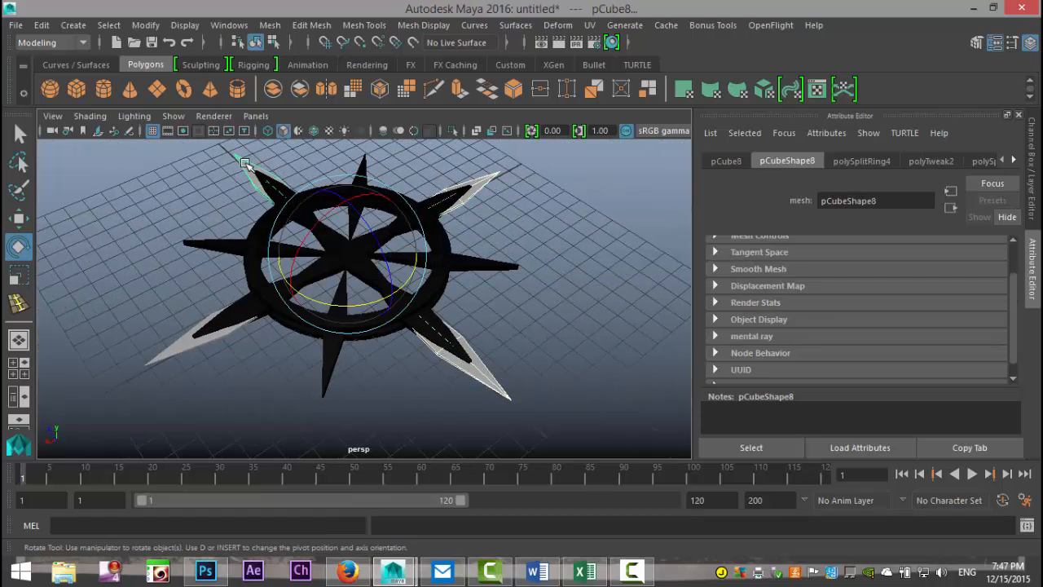
shift+click(171, 348)
right_drag(171, 349, 191, 502)
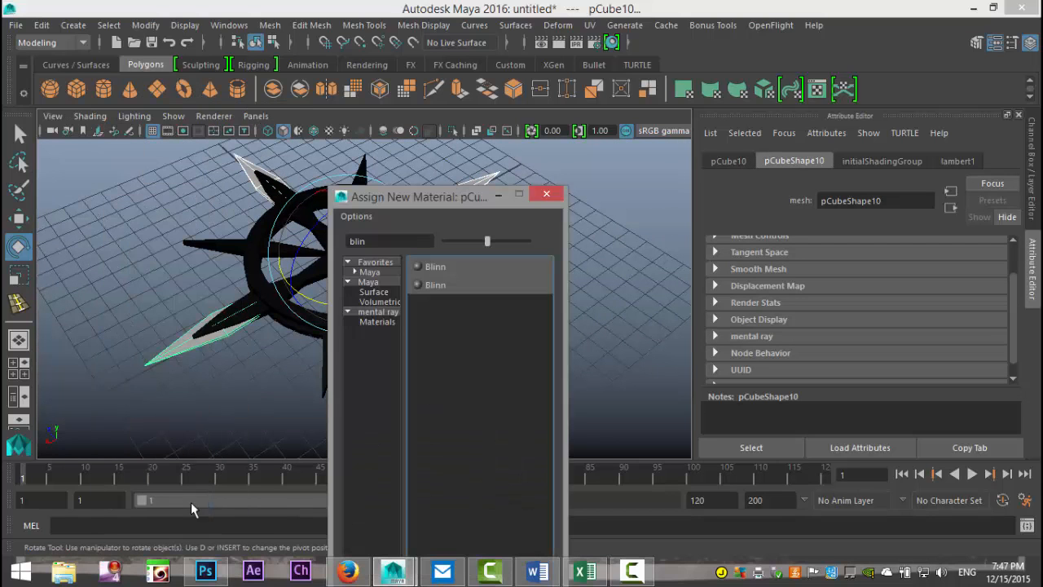
double_click(401, 244)
text(mia)
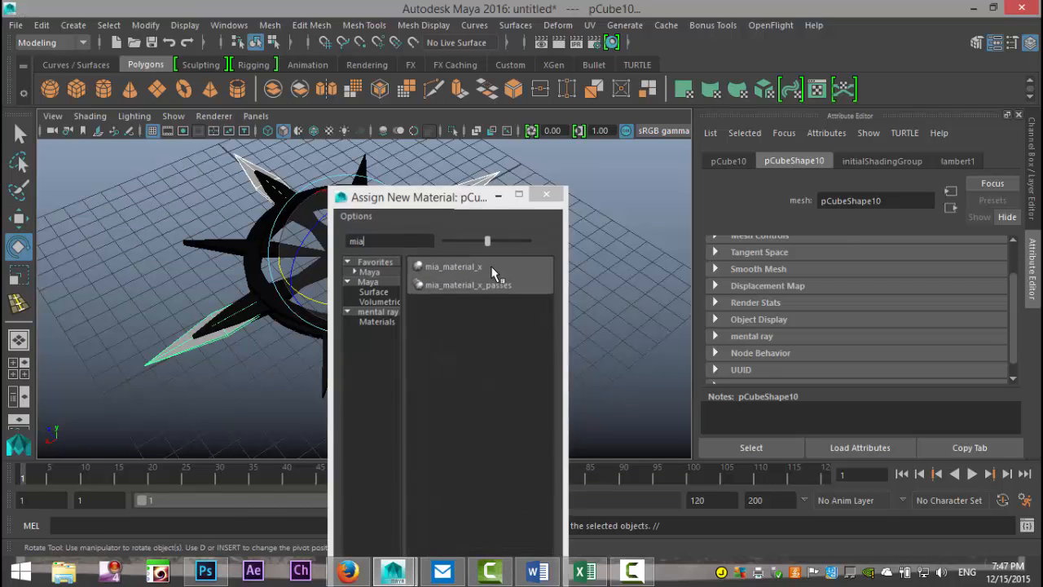
click(490, 266)
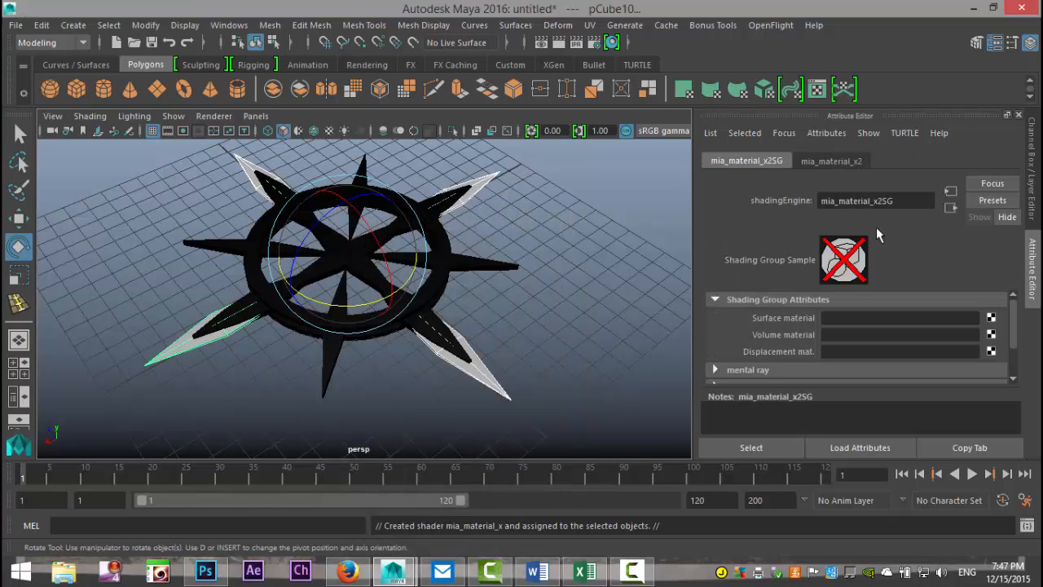
- Replace the mia_material_x settings with the Chrome preset
click(974, 200)
mouse_move(887, 243)
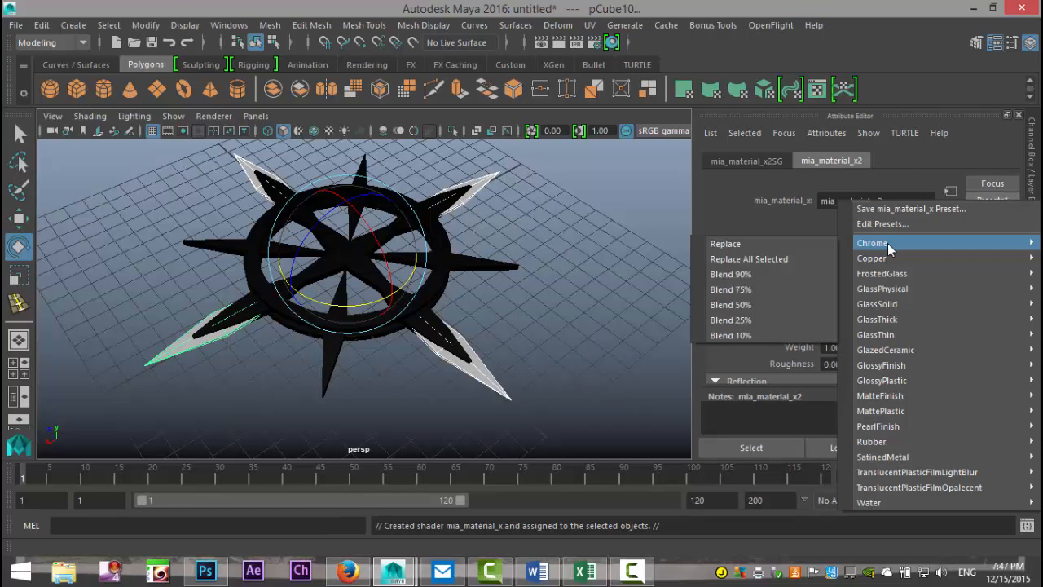
click(786, 243)
- Combine all the compass rose parts into a single mesh
scroll(469, 297, down, 3)
alt+drag(475, 320, 481, 349)
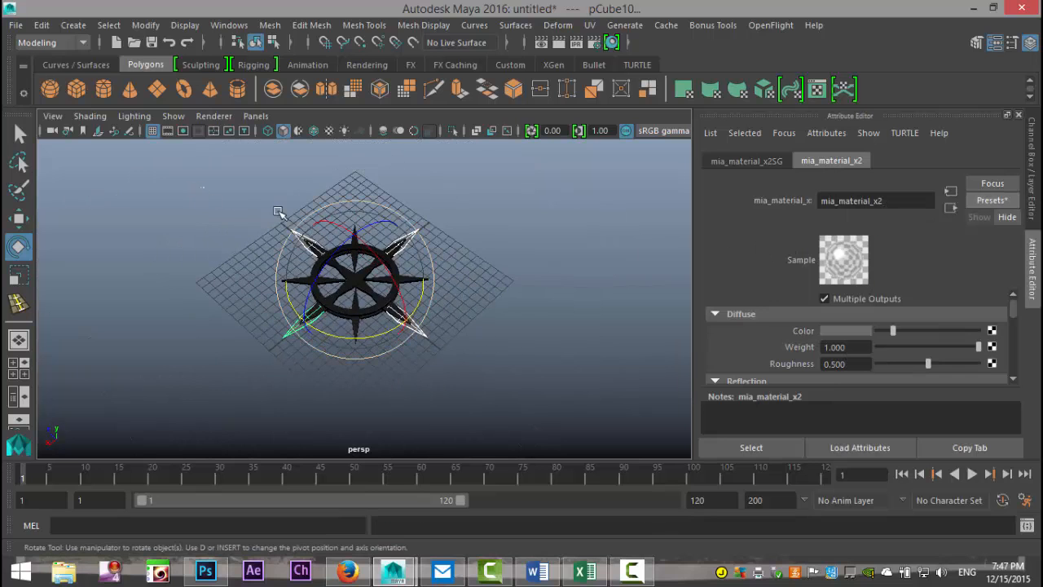
drag(279, 217, 530, 429)
click(269, 25)
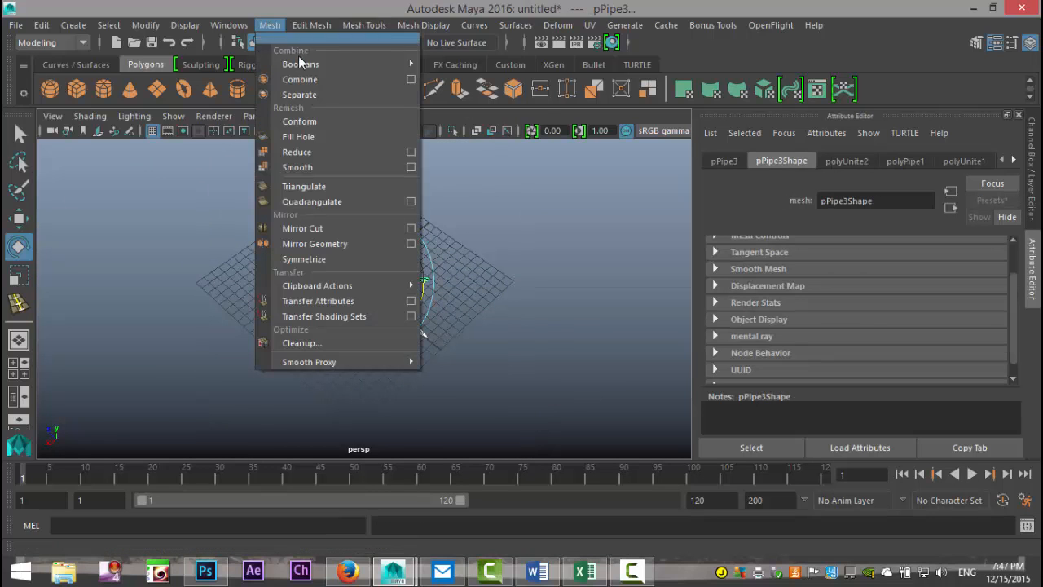
click(319, 82)
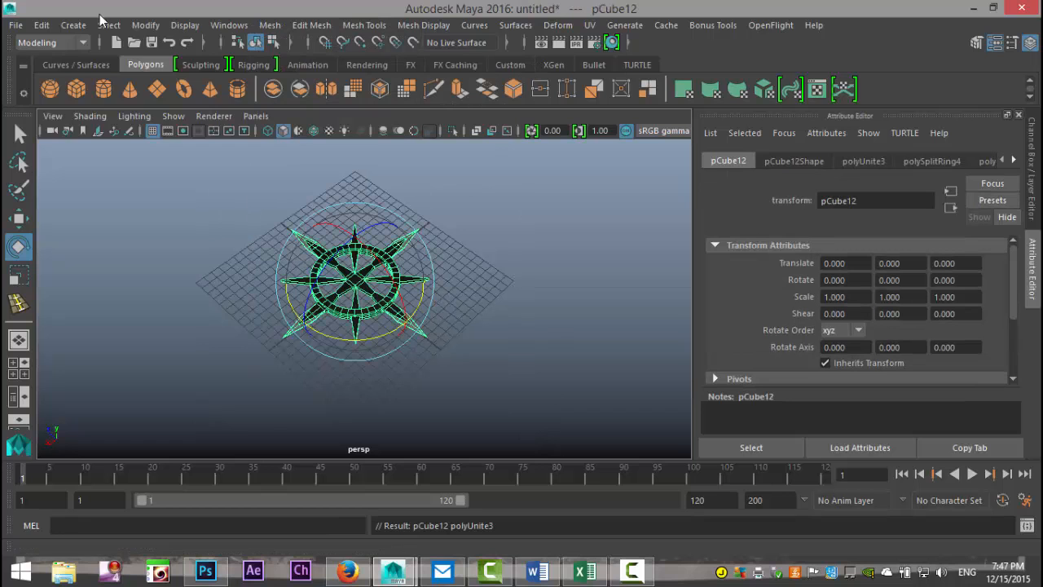
- Delete the combined mesh's construction history and freeze its transformations
click(41, 25)
mouse_move(127, 207)
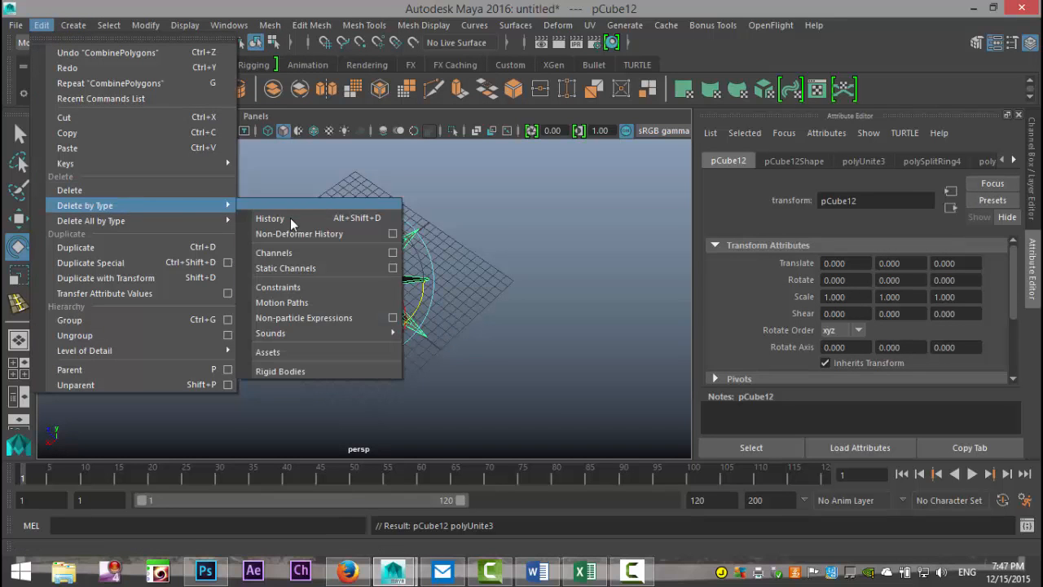
click(290, 220)
click(147, 29)
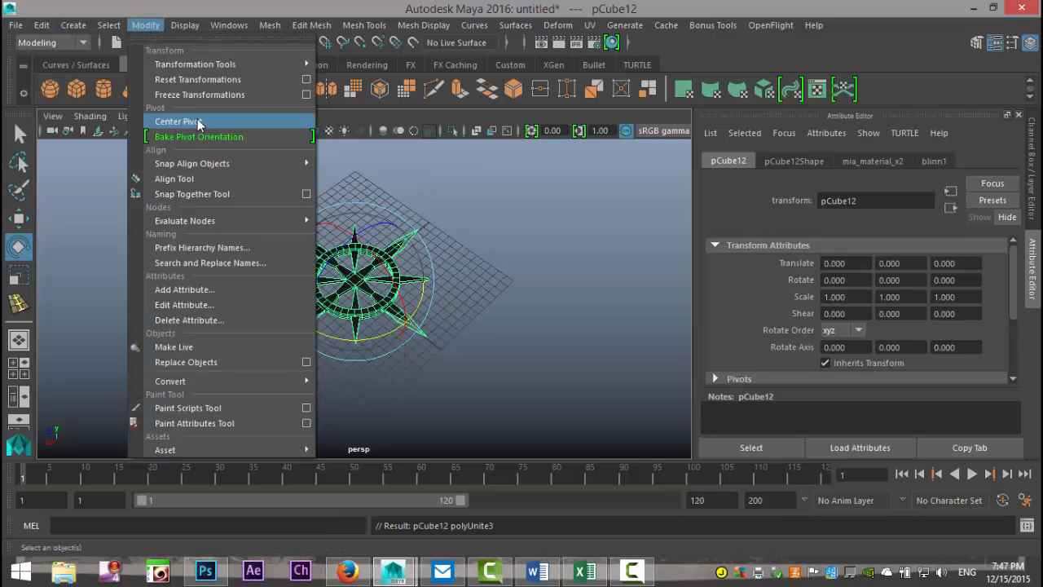
click(203, 95)
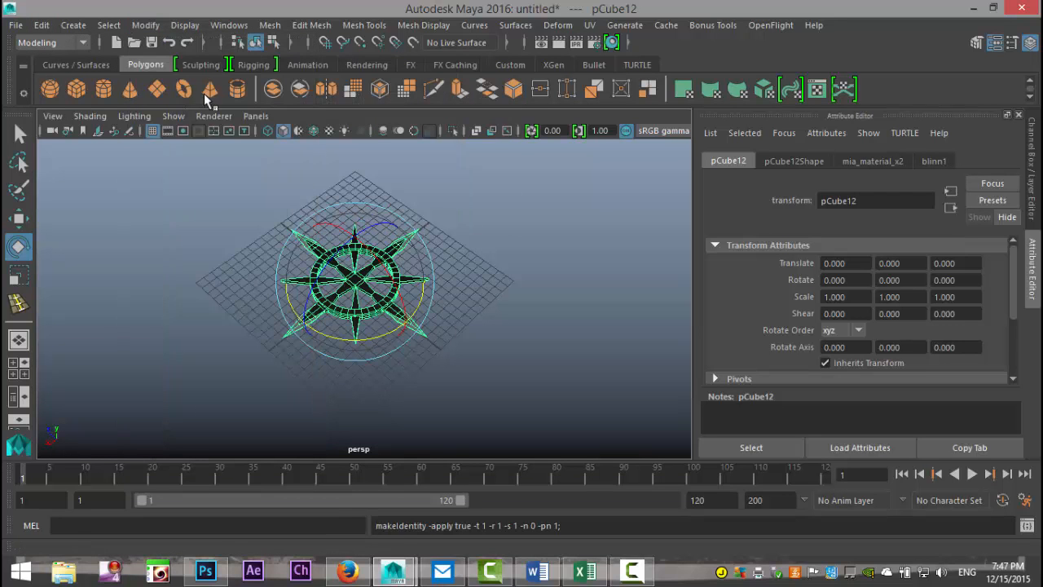
- Tilt the compass rose about -28.2 degrees around X and raise it above the grid to about 5.46 in Y
alt+drag(455, 297, 478, 326)
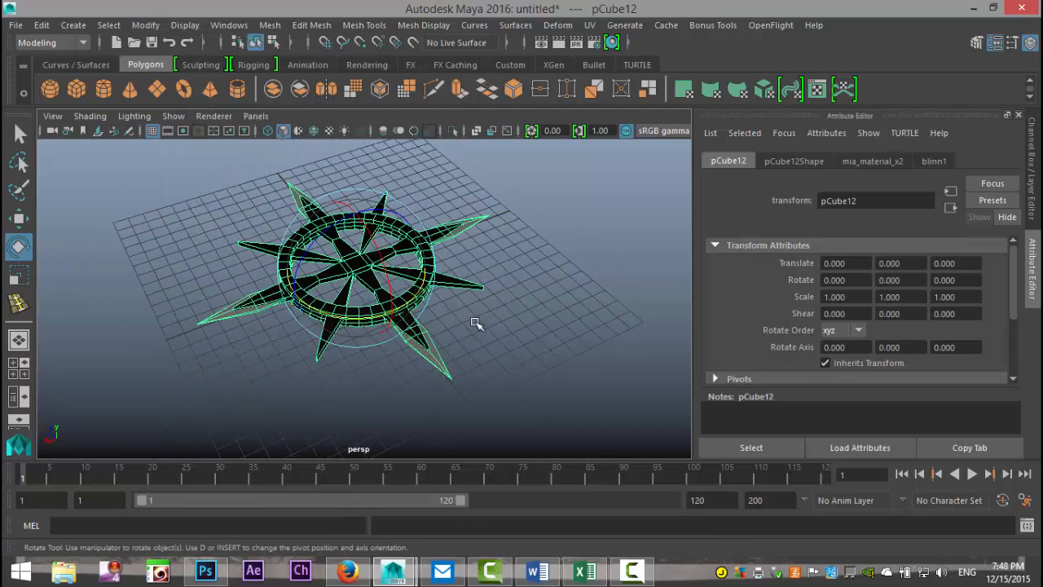
drag(383, 267, 389, 282)
key(w)
drag(357, 206, 359, 114)
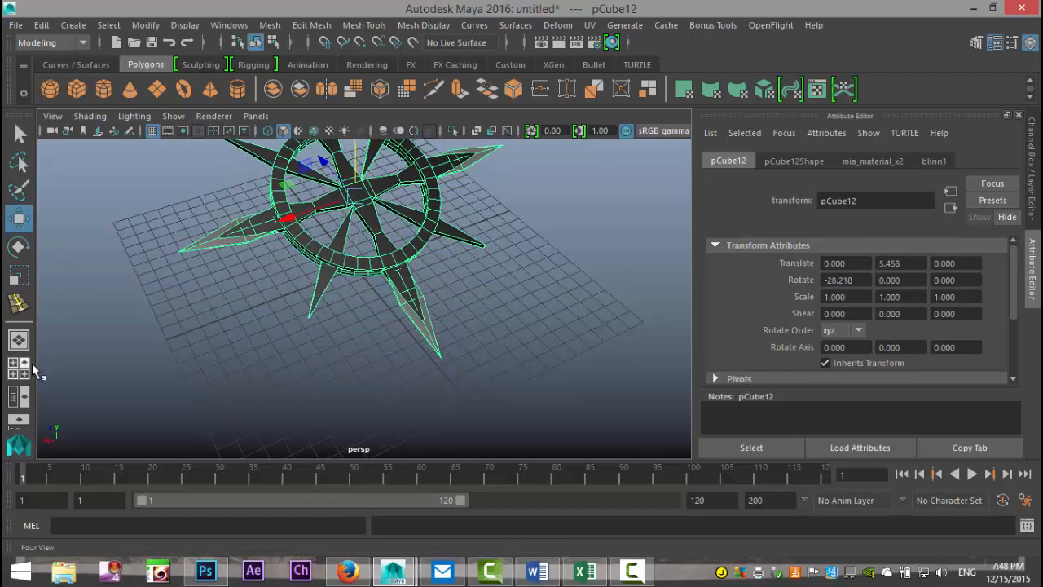
- Lower the tilted compass rose in the side view to about 4.67 in Y and return to the perspective view
click(18, 364)
key(space)
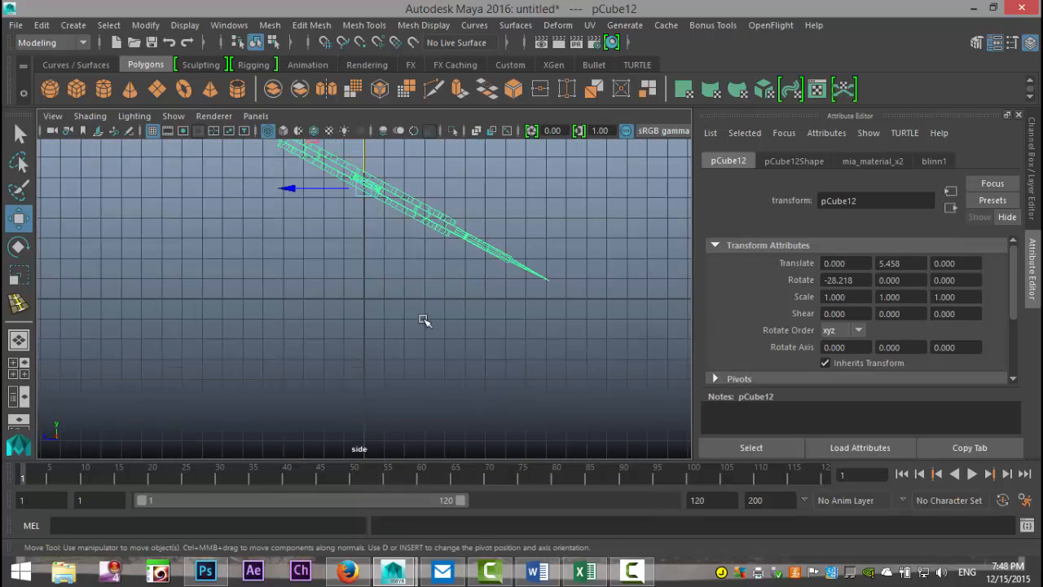
drag(356, 144, 371, 164)
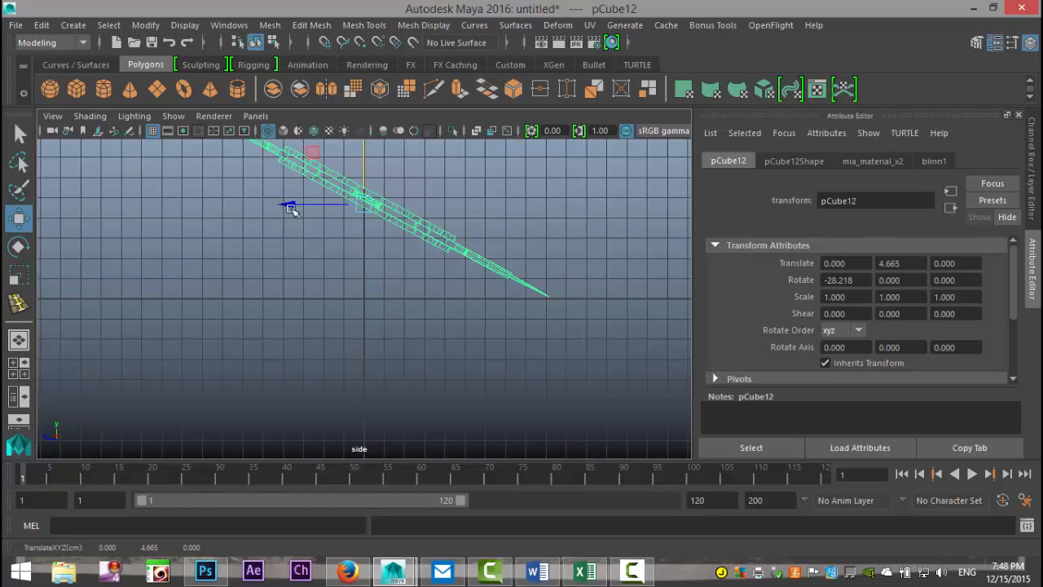
click(19, 369)
key(space)
- Create a polygon plane under the compass rose and scale it uniformly to about 56.6 as a floor
scroll(543, 266, down, 4)
alt+drag(456, 304, 475, 310)
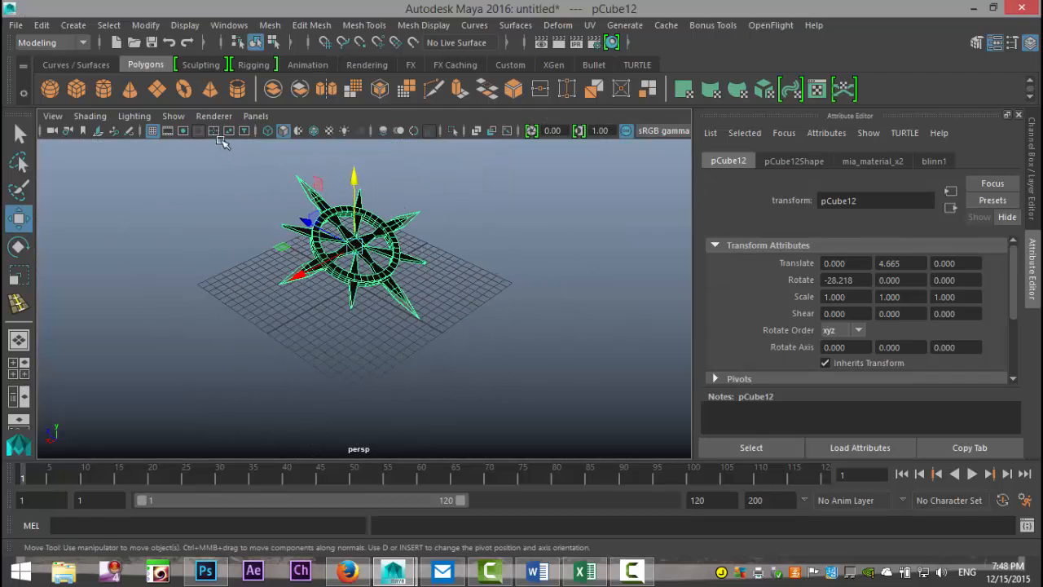
click(158, 95)
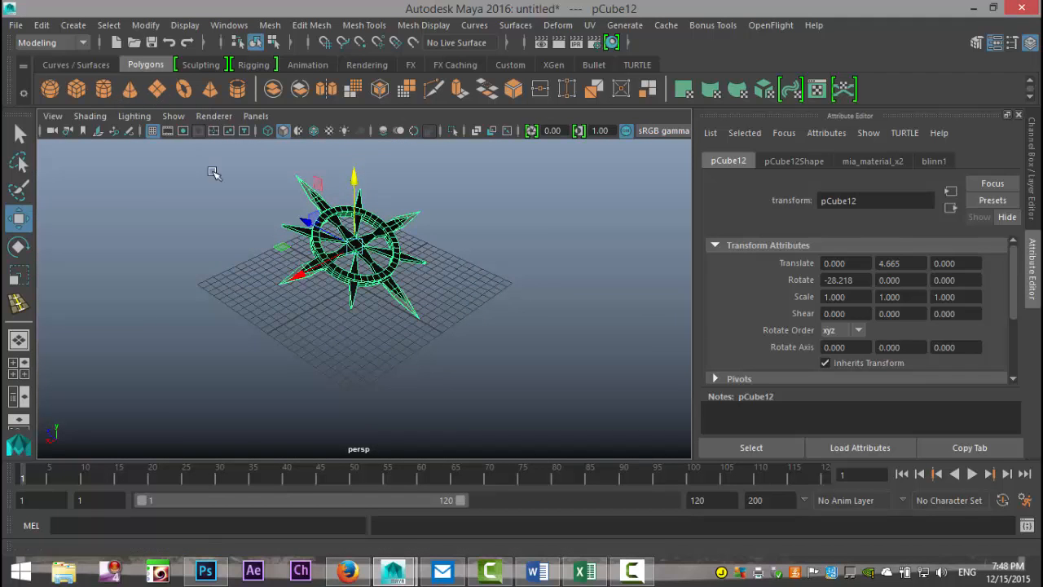
key(r)
drag(355, 284, 721, 349)
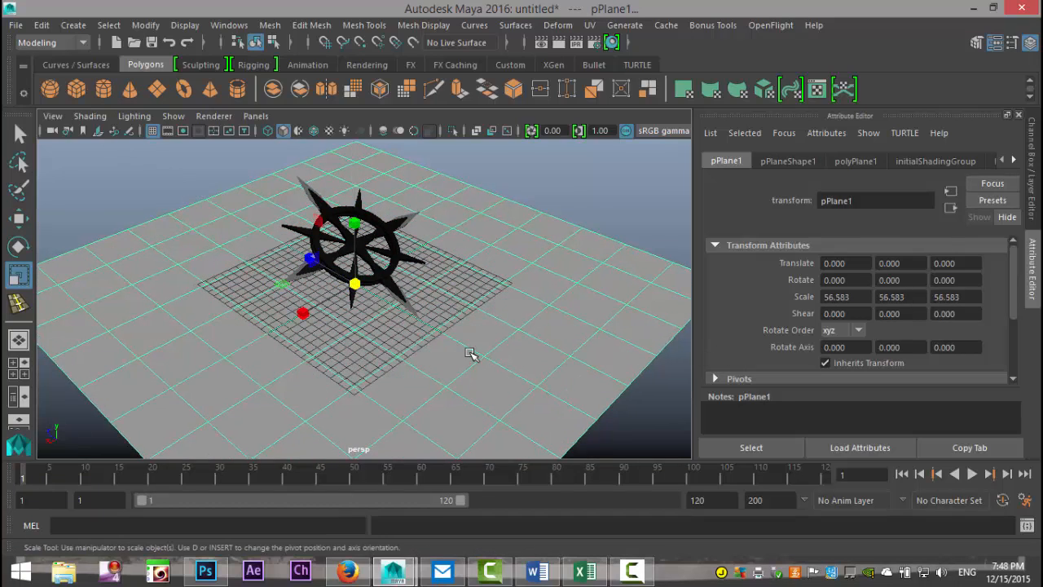
- Assign a new Phong E material to the floor plane and set its color to white
scroll(473, 356, down, 3)
alt+drag(473, 356, 507, 309)
right_drag(507, 310, 499, 507)
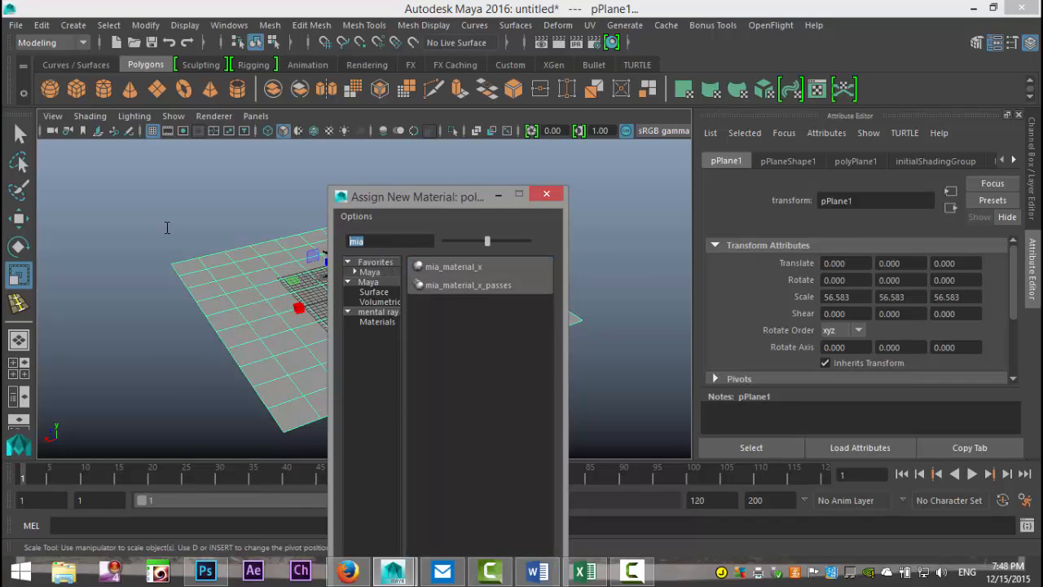
text(ph)
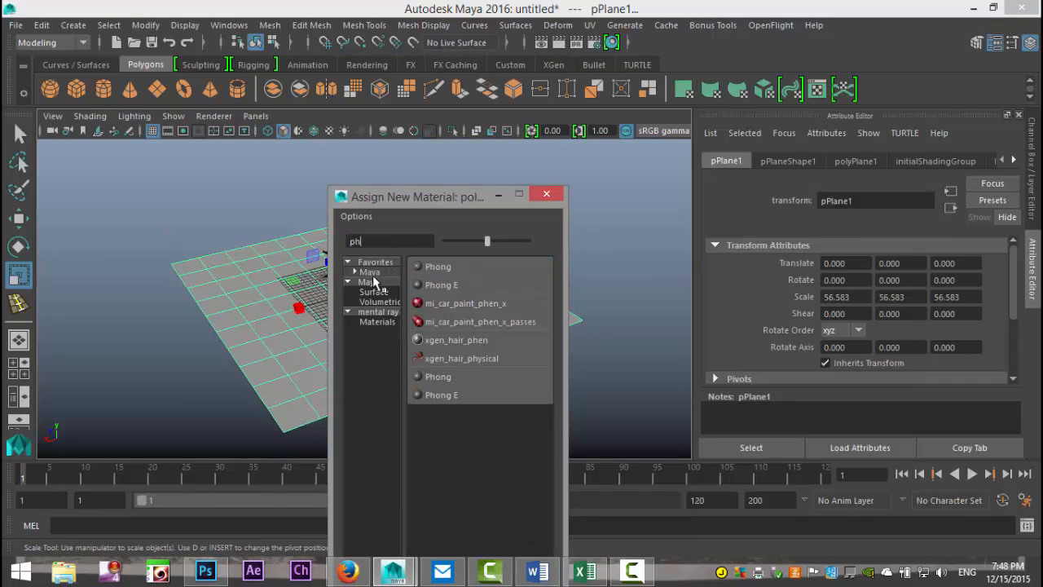
click(452, 286)
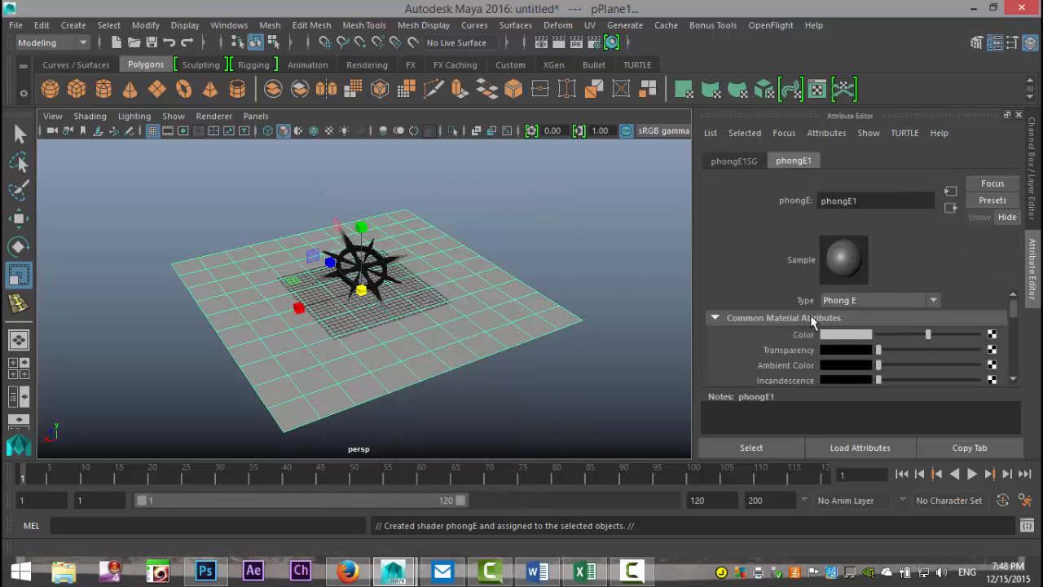
click(840, 336)
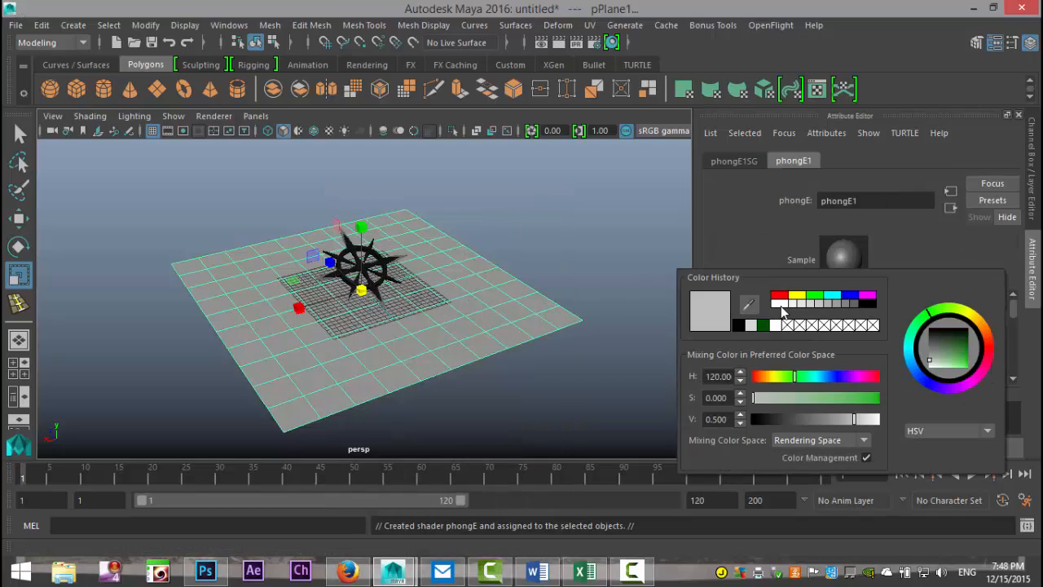
click(780, 305)
- Extrude the row of edges along the floor plane's rear side and raise them to form a backdrop wall
scroll(485, 321, up, 3)
alt+drag(485, 308, 418, 258)
right_drag(423, 220, 436, 163)
click(467, 214)
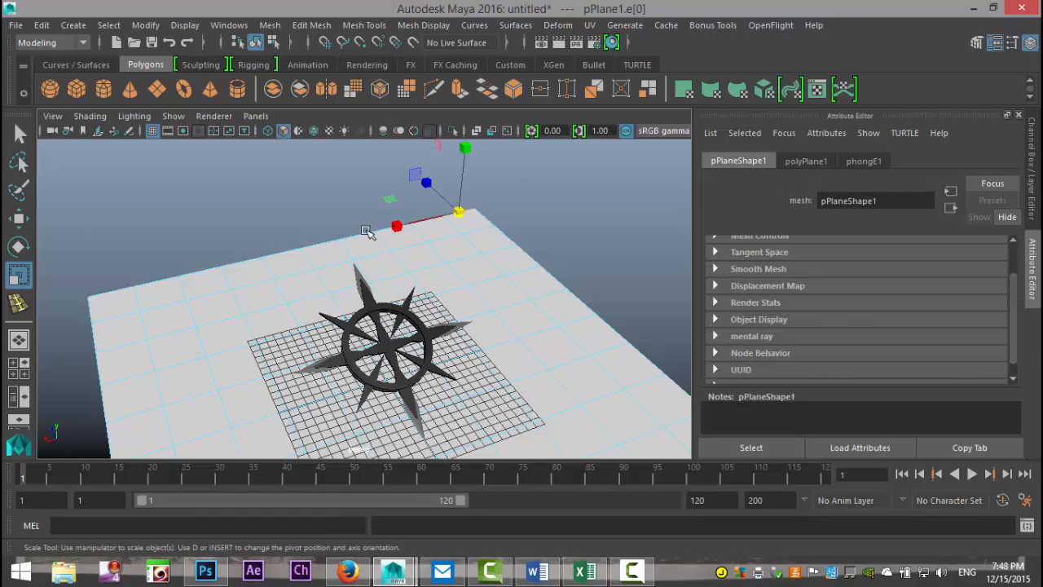
shift+click(99, 295)
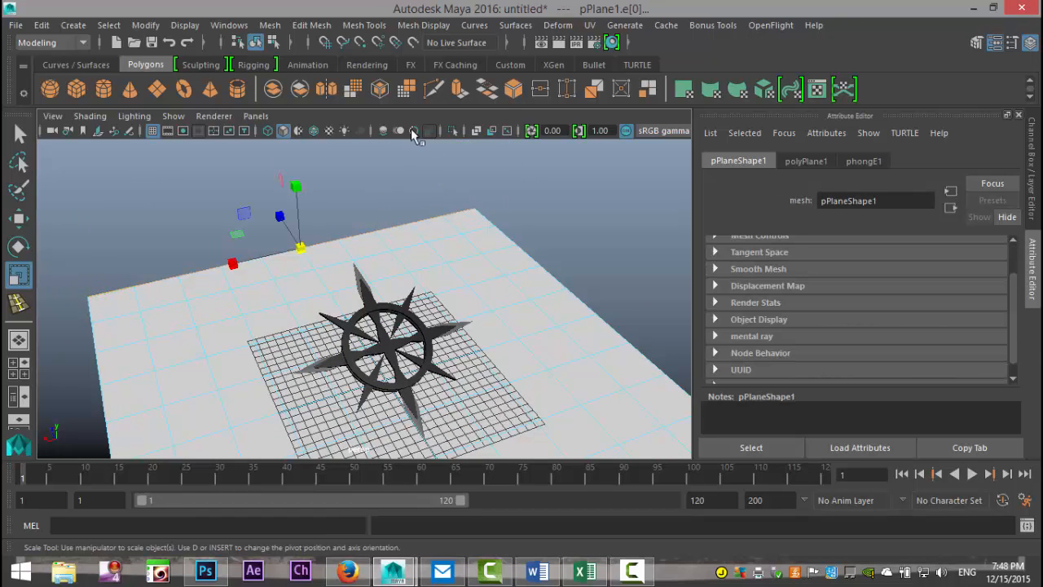
click(311, 25)
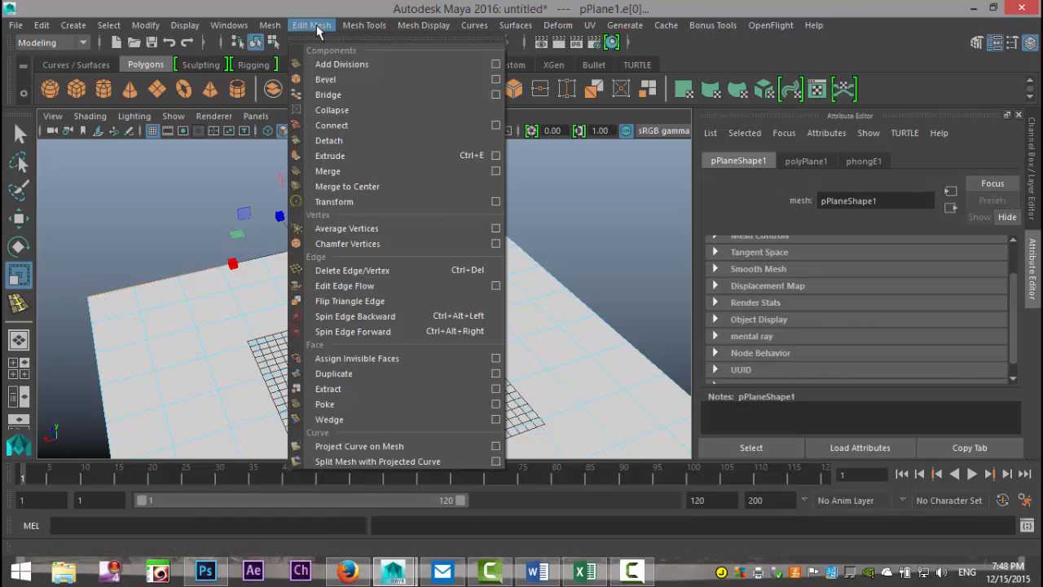
click(354, 156)
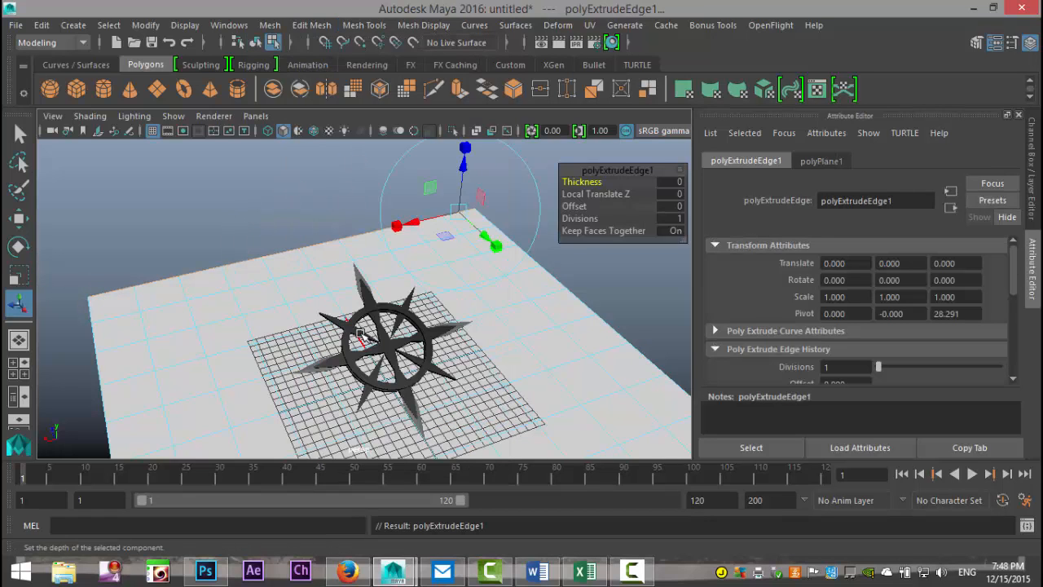
key(w)
drag(309, 196, 281, 12)
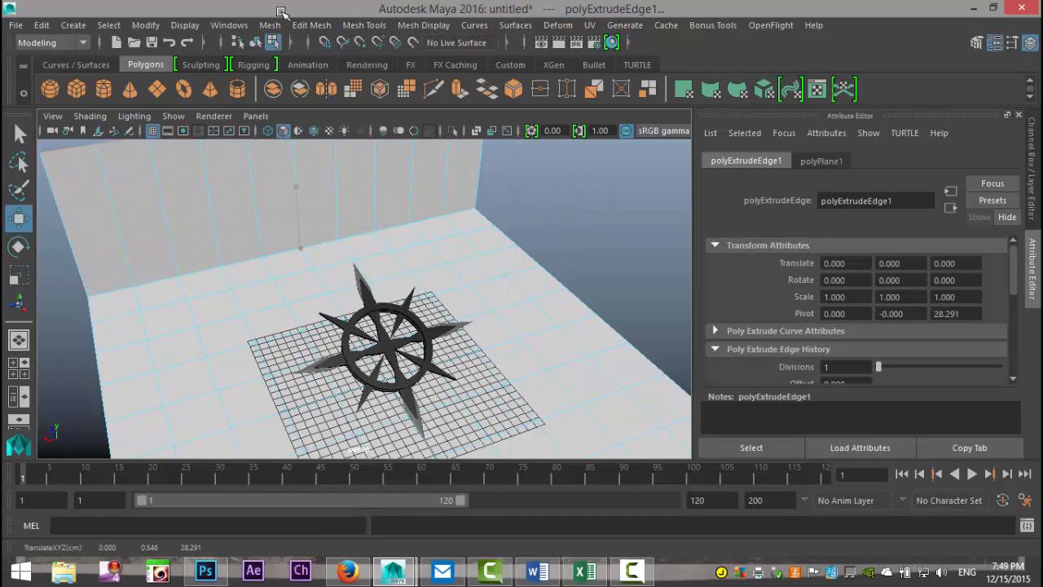
- Bevel the edges where the floor meets the backdrop wall with a Fraction of 1 and 6 Segments
click(100, 298)
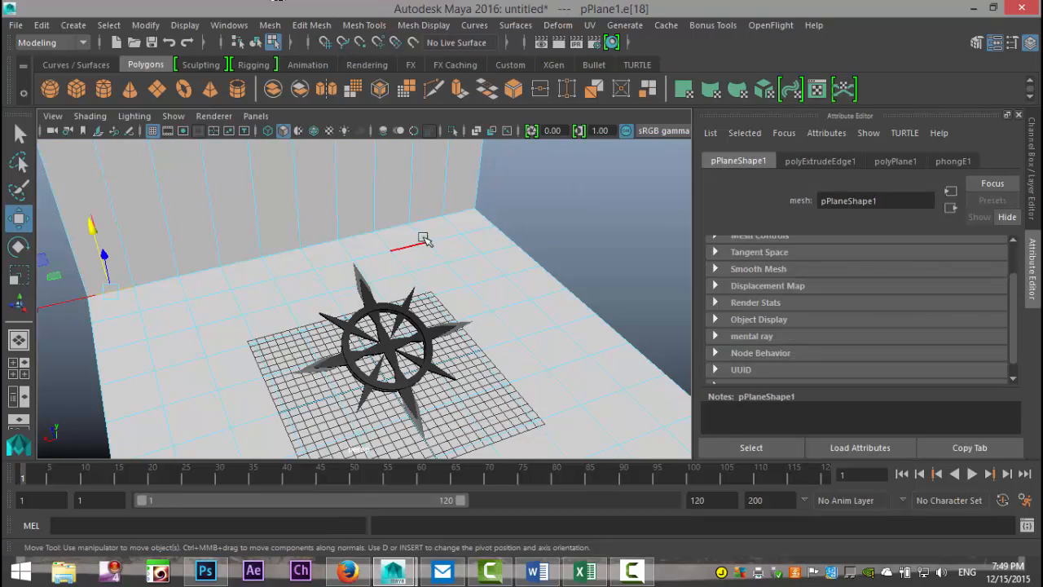
click(459, 214)
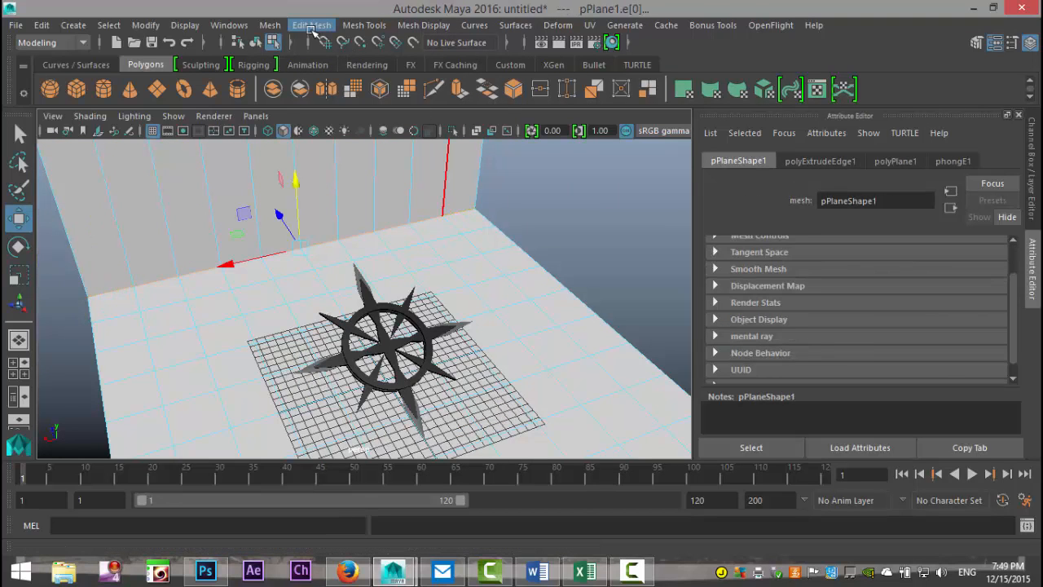
click(312, 26)
click(333, 79)
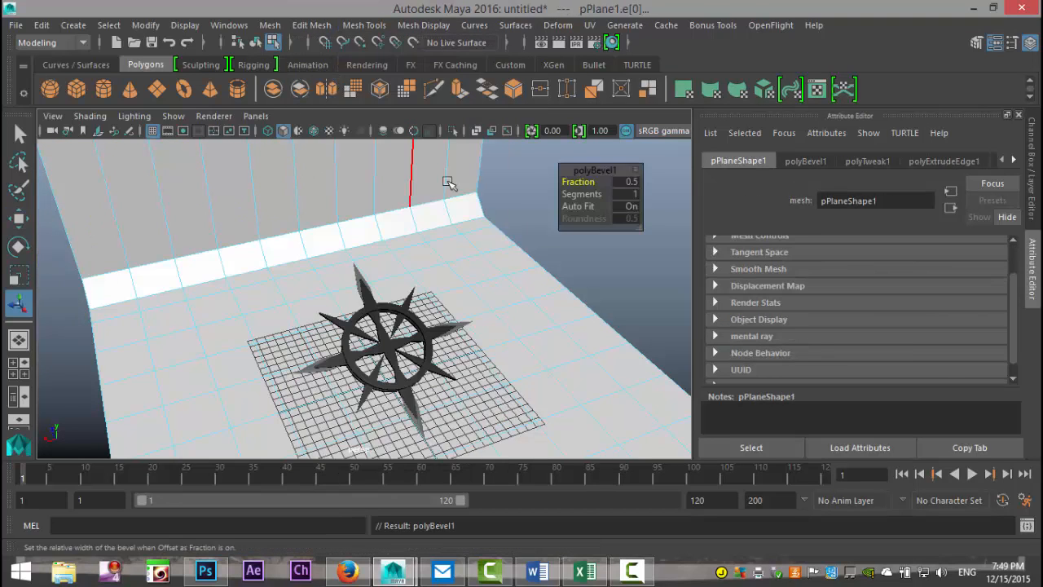
drag(571, 185, 613, 203)
scroll(551, 288, up, 2)
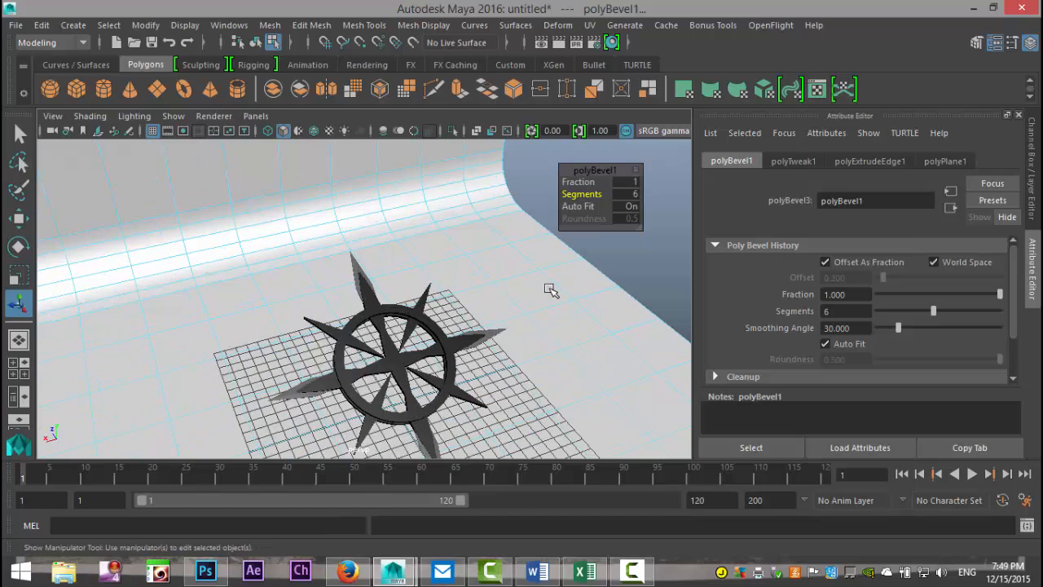
- Rotate the compass rose to about -27.7, -5.7 and -10.7 degrees in X, Y and Z
click(644, 259)
alt+drag(610, 285, 563, 298)
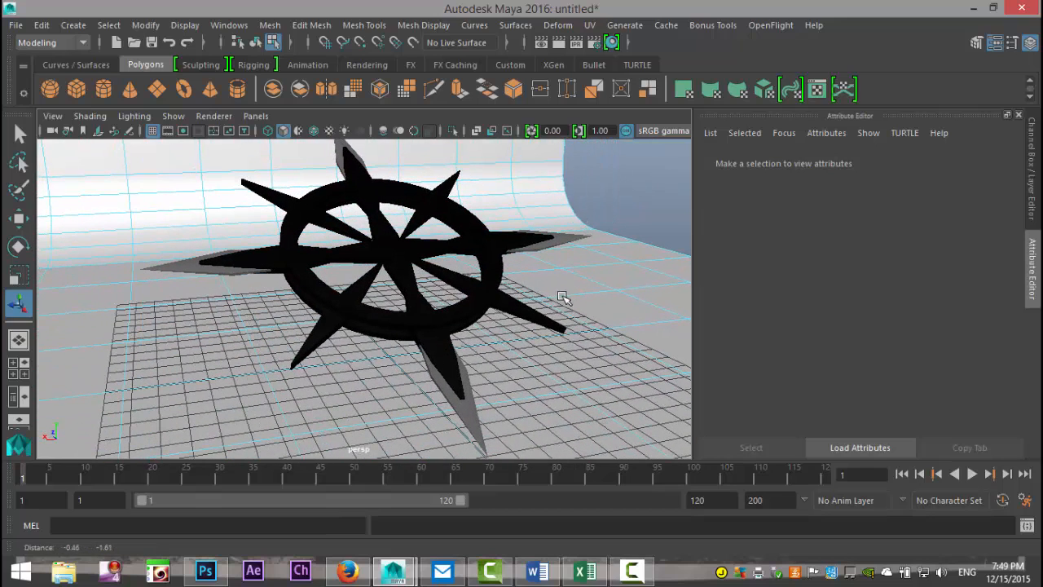
click(400, 272)
right_drag(214, 261, 287, 111)
click(286, 257)
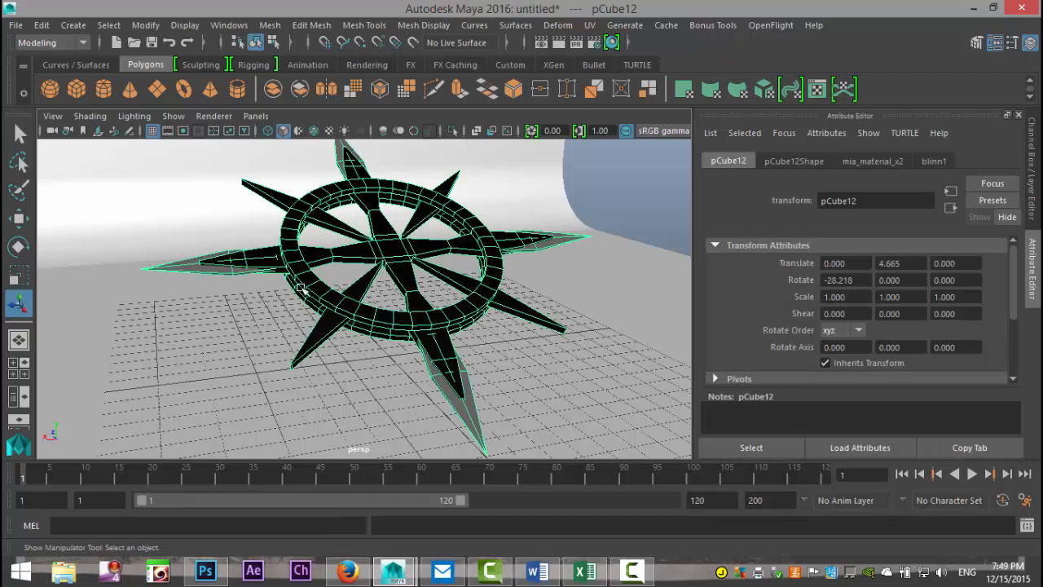
key(e)
drag(344, 227, 331, 230)
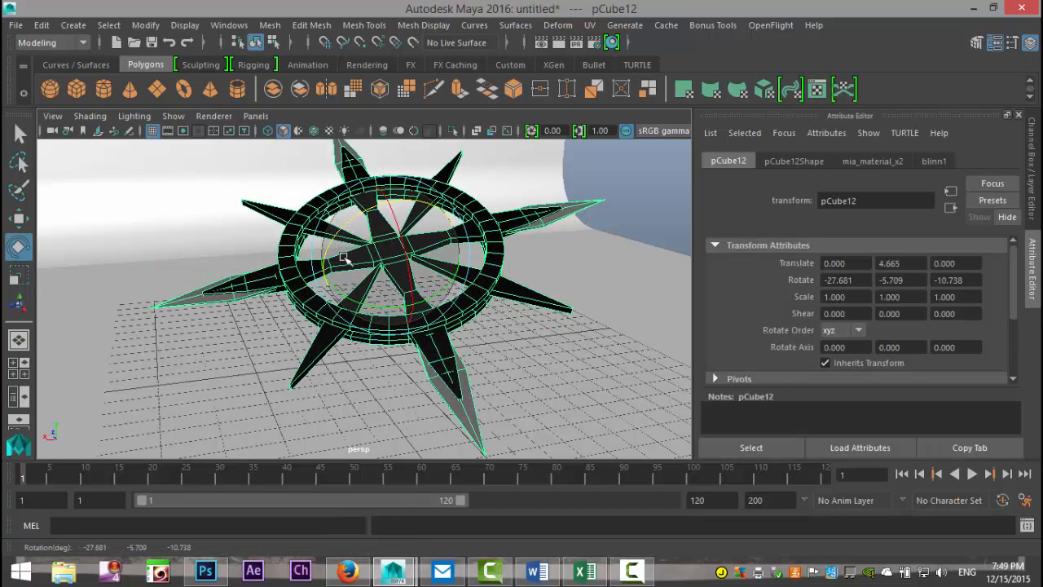
- Move the floor plane to about -5.84 in X and display the camera's film gate
scroll(385, 281, down, 3)
alt+drag(395, 292, 505, 337)
click(627, 210)
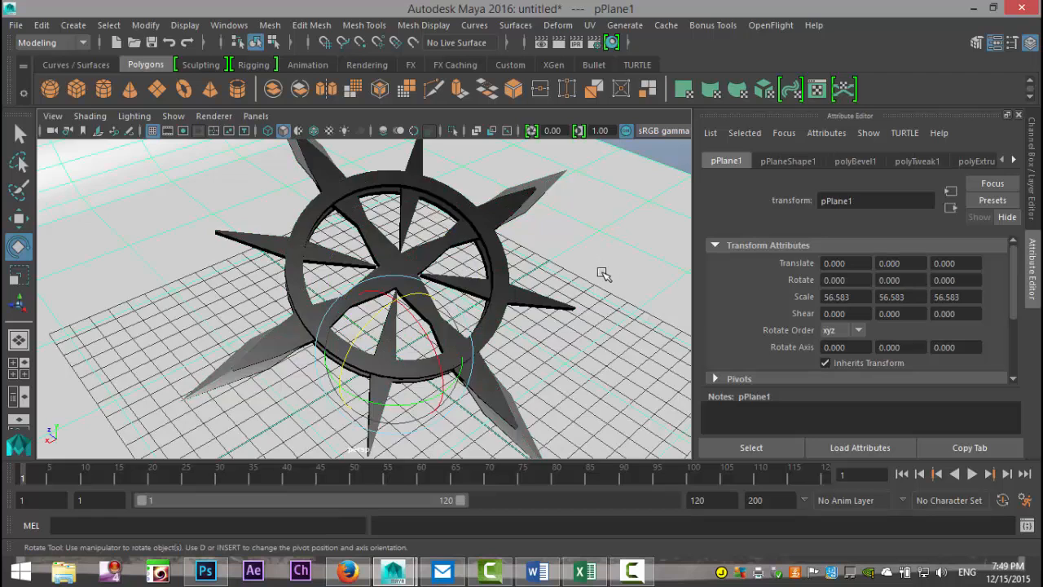
scroll(601, 274, down, 4)
key(w)
drag(330, 359, 407, 356)
scroll(414, 357, up, 2)
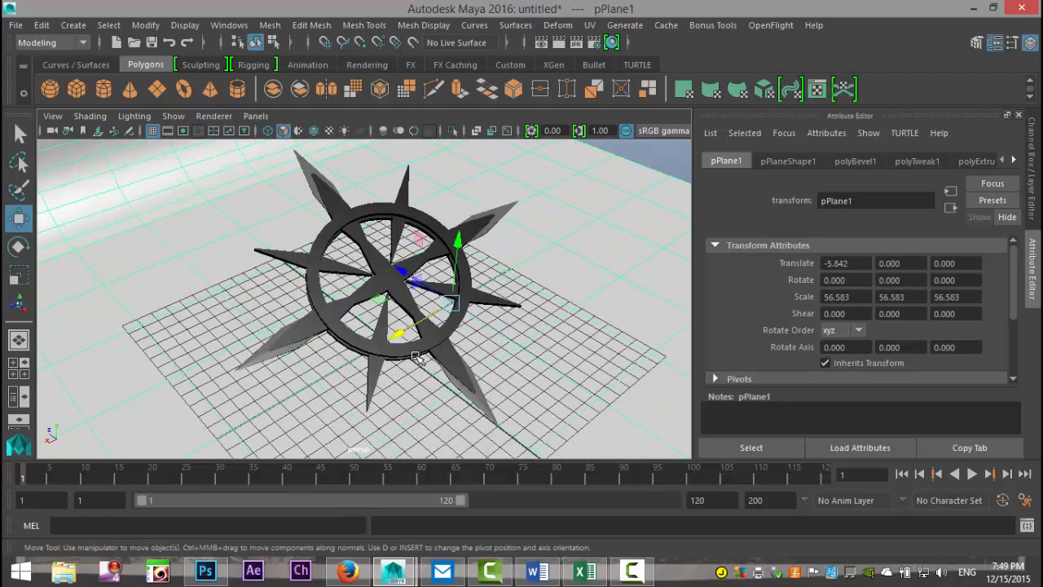
scroll(416, 357, up, 2)
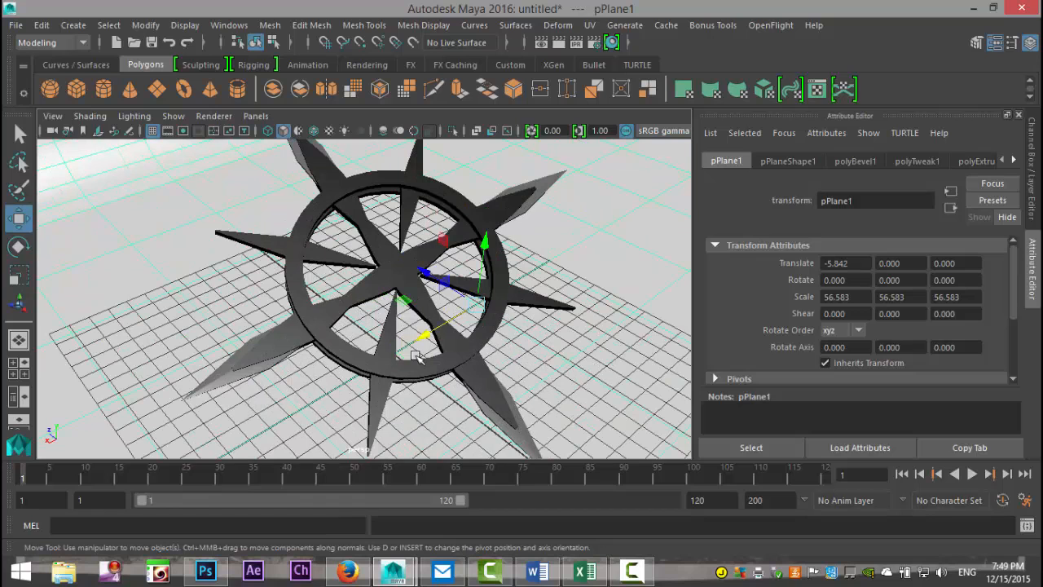
click(168, 131)
- Try to extend the backdrop by moving one of its edges outward
right_drag(568, 161, 571, 96)
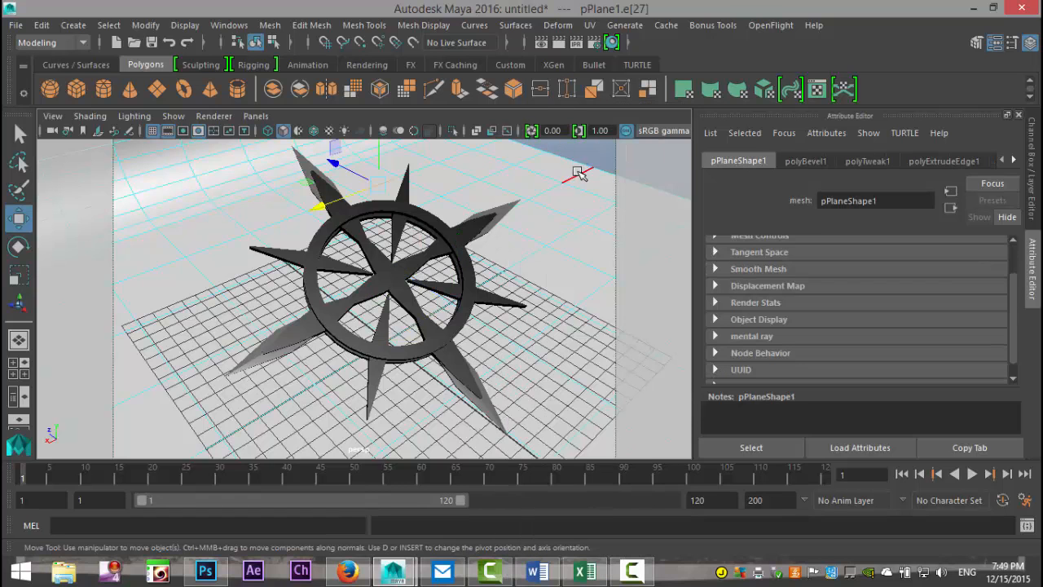
click(420, 162)
drag(423, 165, 565, 127)
key(ctrl+z)
- Widen the whole floor and backdrop object by scaling it to about 176.7 in X only
scroll(452, 244, down, 6)
alt+drag(476, 275, 440, 290)
right_drag(500, 318, 553, 115)
click(530, 230)
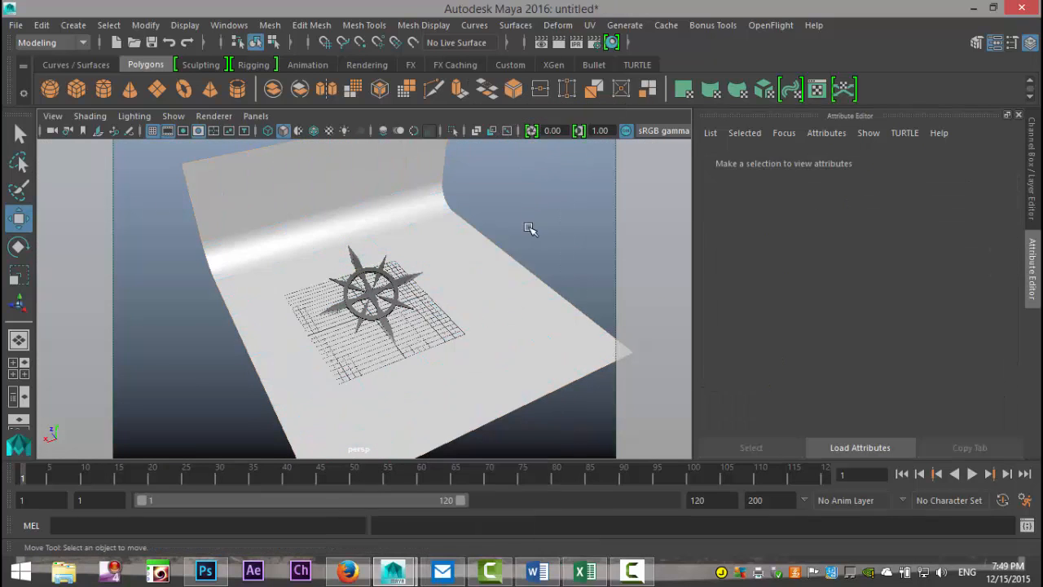
click(517, 295)
key(r)
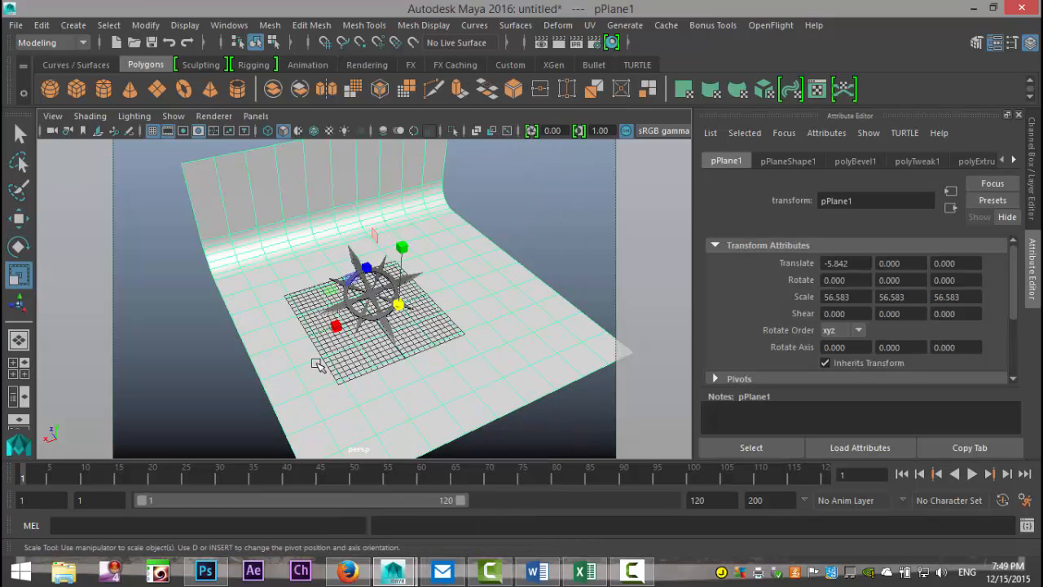
drag(337, 328, 180, 409)
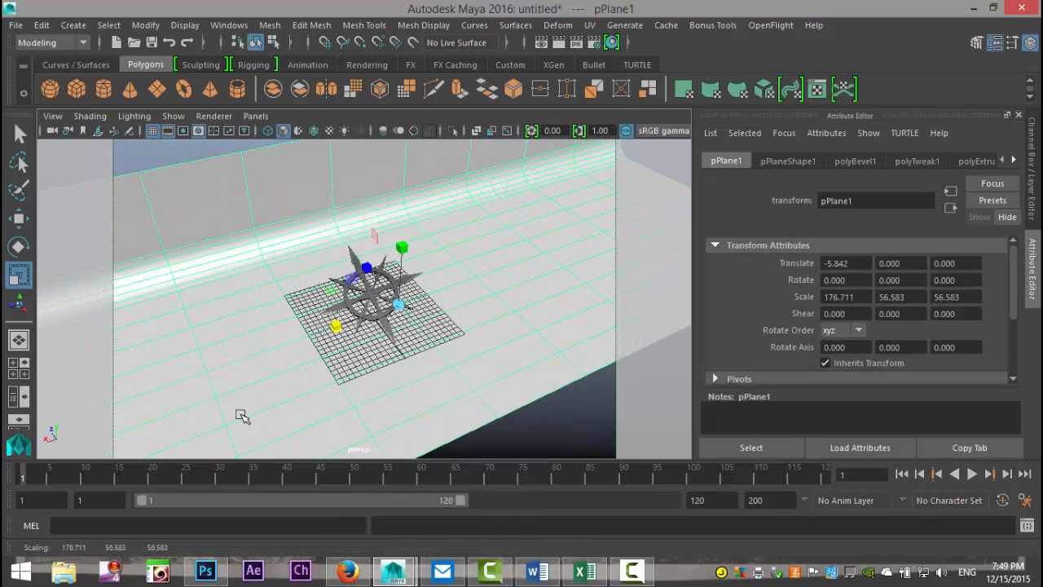
- Frame the compass rose closely in the perspective view and enter "new" as the camera bookmark name for this view
scroll(338, 411, up, 5)
scroll(338, 411, up, 3)
alt+drag(332, 414, 364, 421)
alt+middle_drag(359, 430, 336, 438)
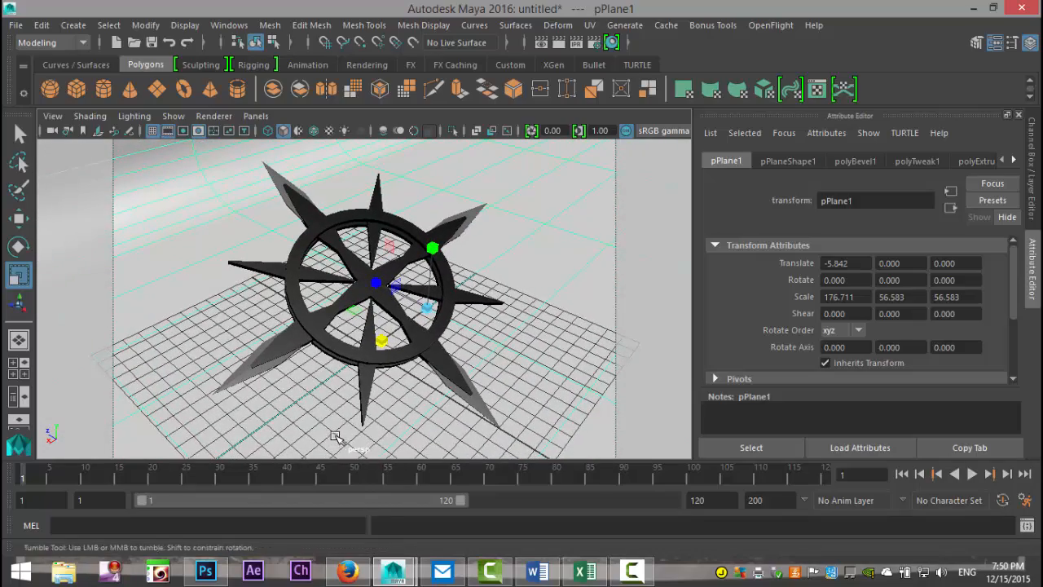
alt+drag(336, 436, 336, 436)
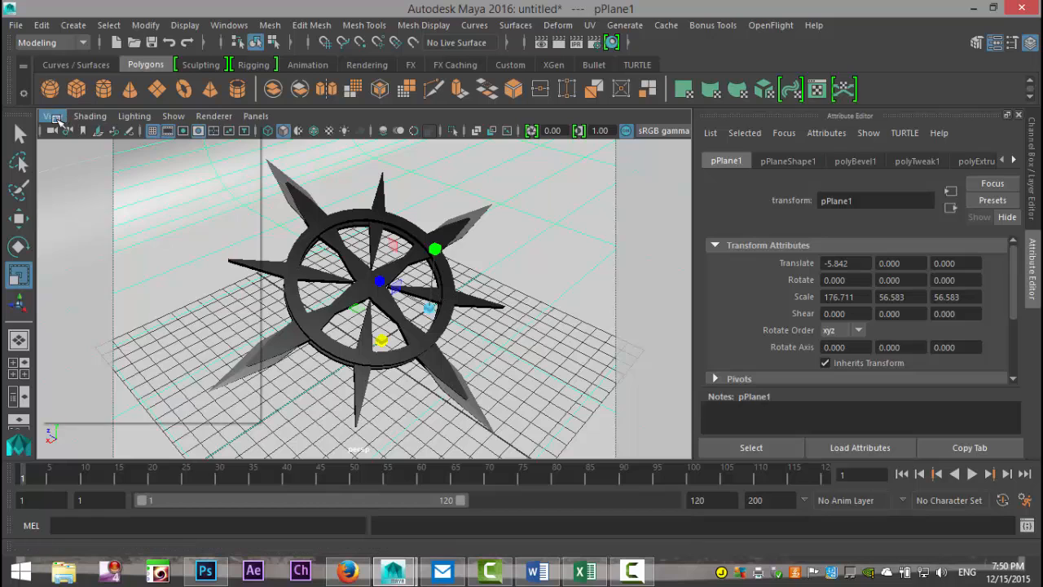
click(52, 116)
mouse_move(200, 327)
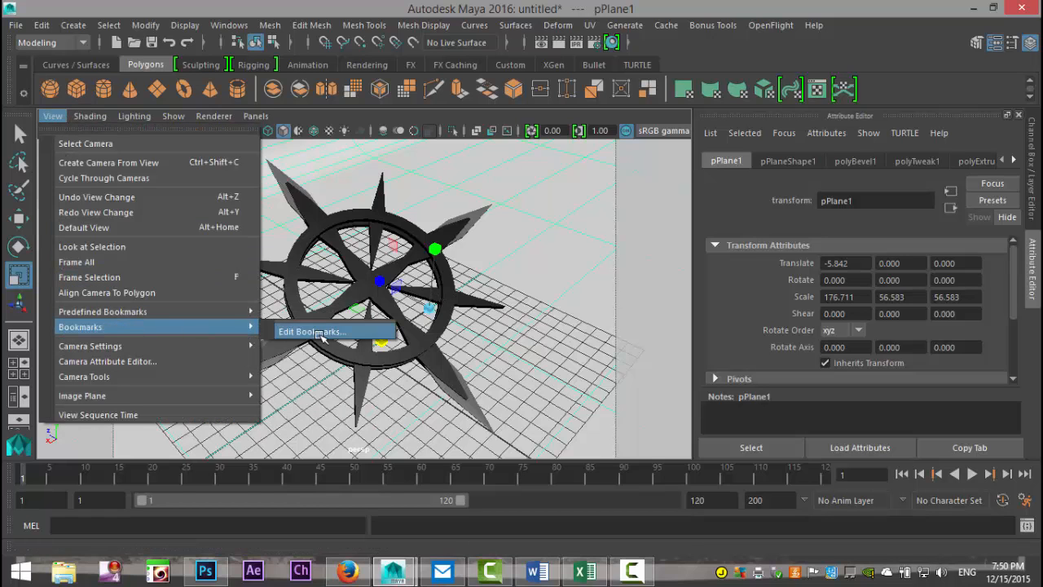
click(281, 329)
click(483, 384)
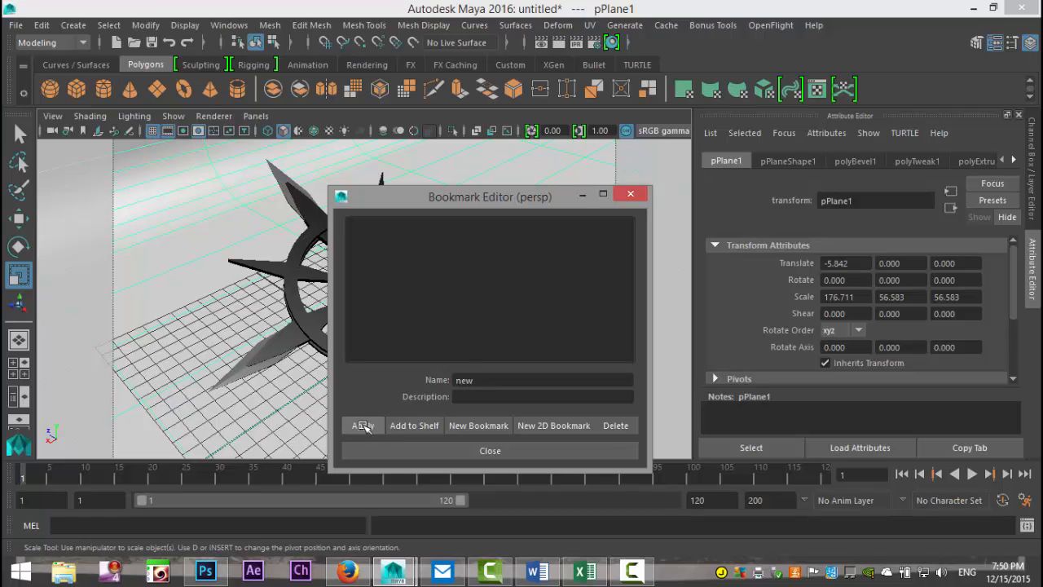
click(394, 452)
- Create an area light, light the viewport with all scene lights, and move the light to about 14.15 in Y and -17.32 in Z
scroll(429, 351, down, 4)
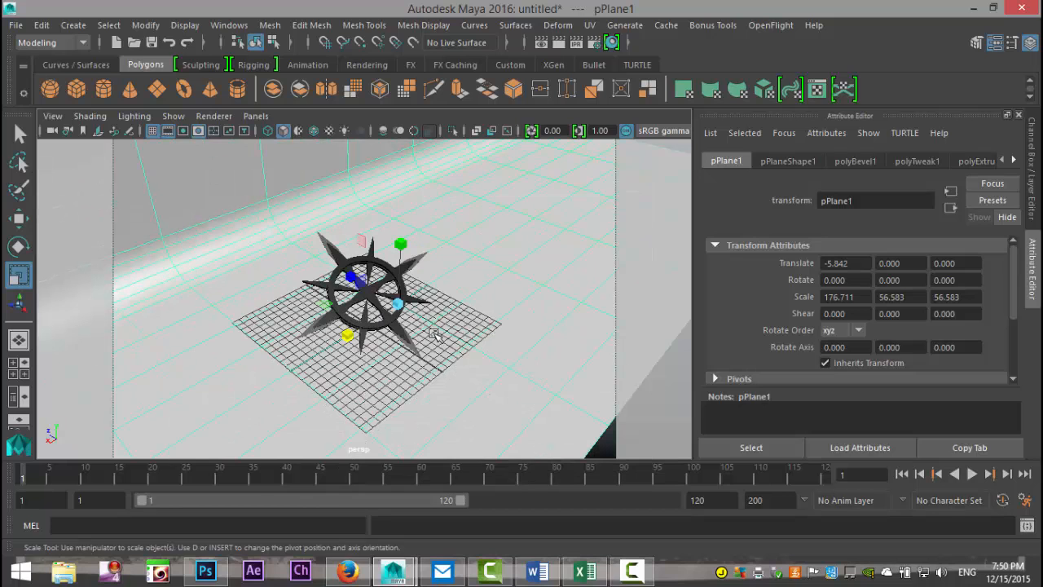
click(81, 25)
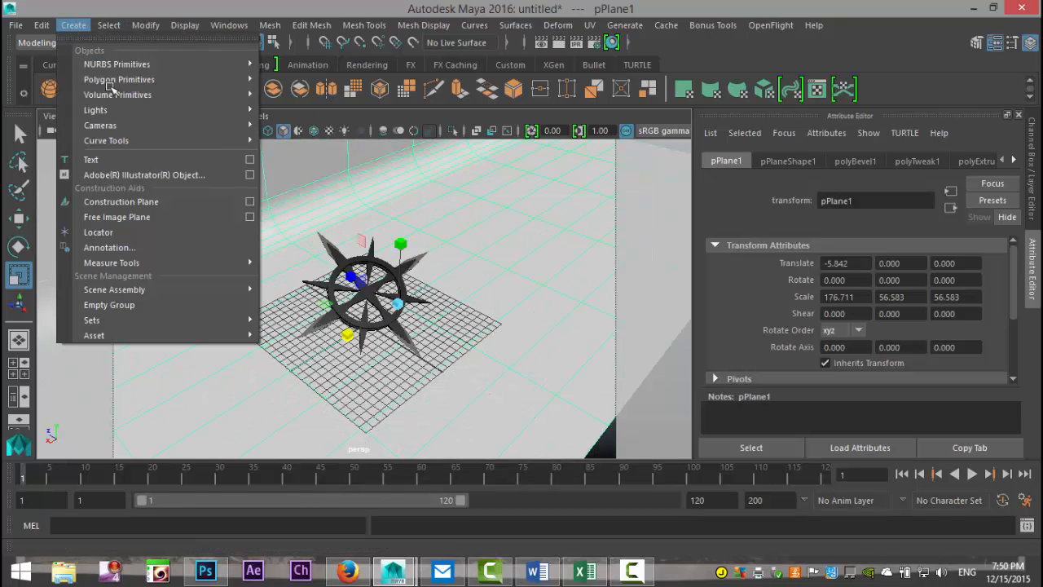
mouse_move(136, 110)
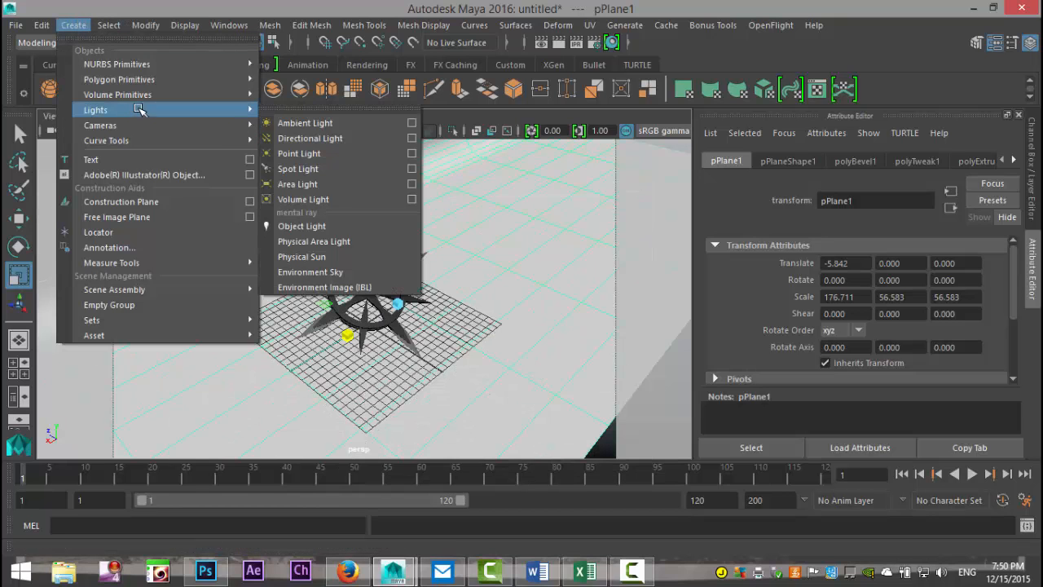
click(314, 186)
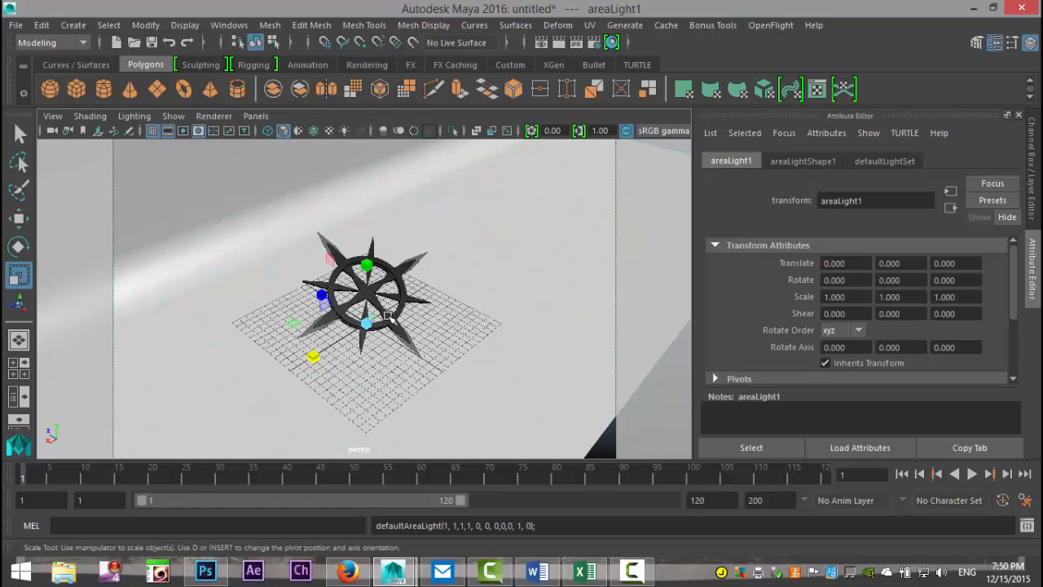
key(w)
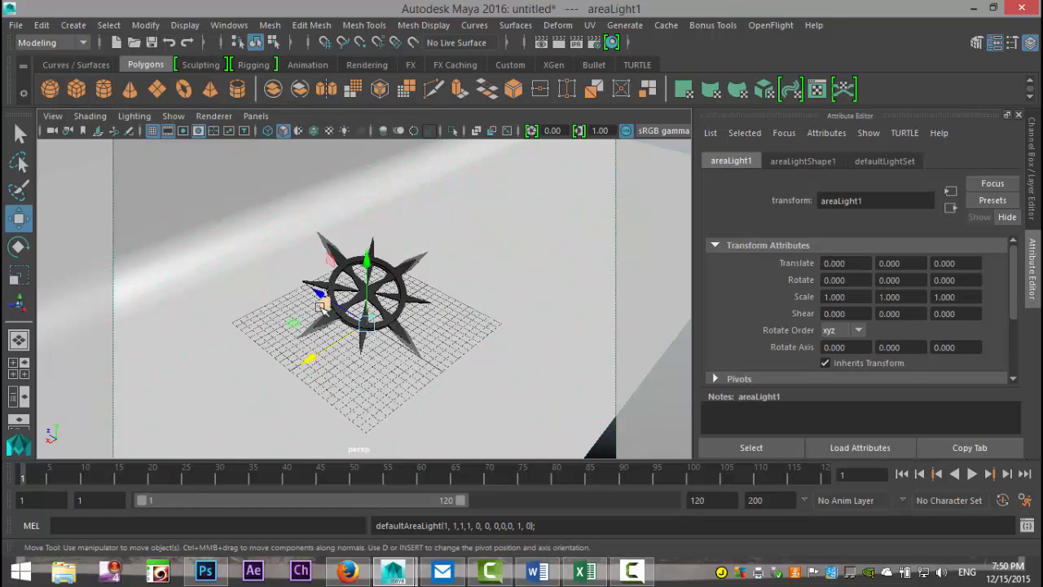
drag(316, 290, 406, 370)
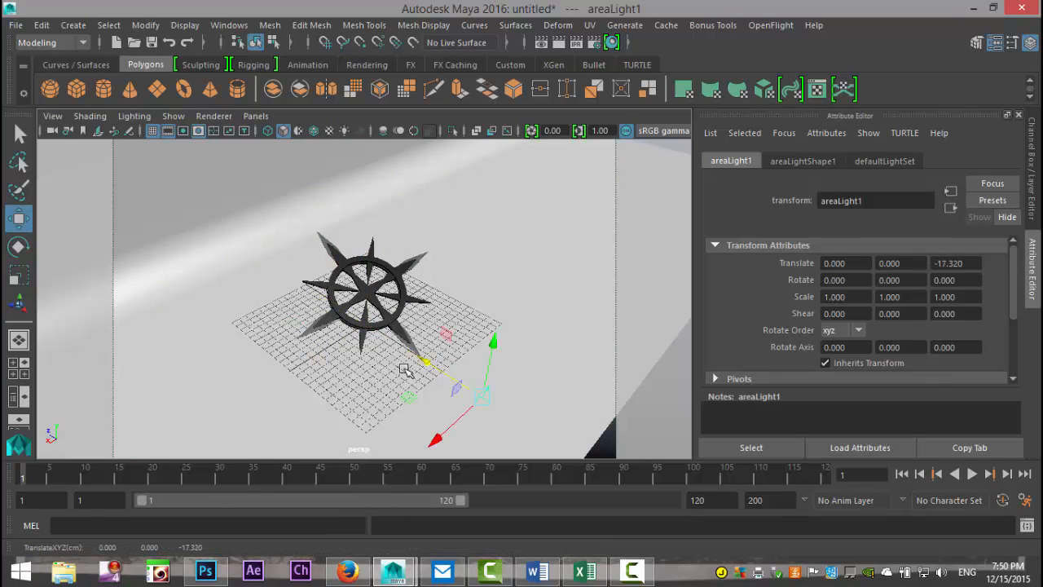
key(7)
drag(495, 346, 505, 211)
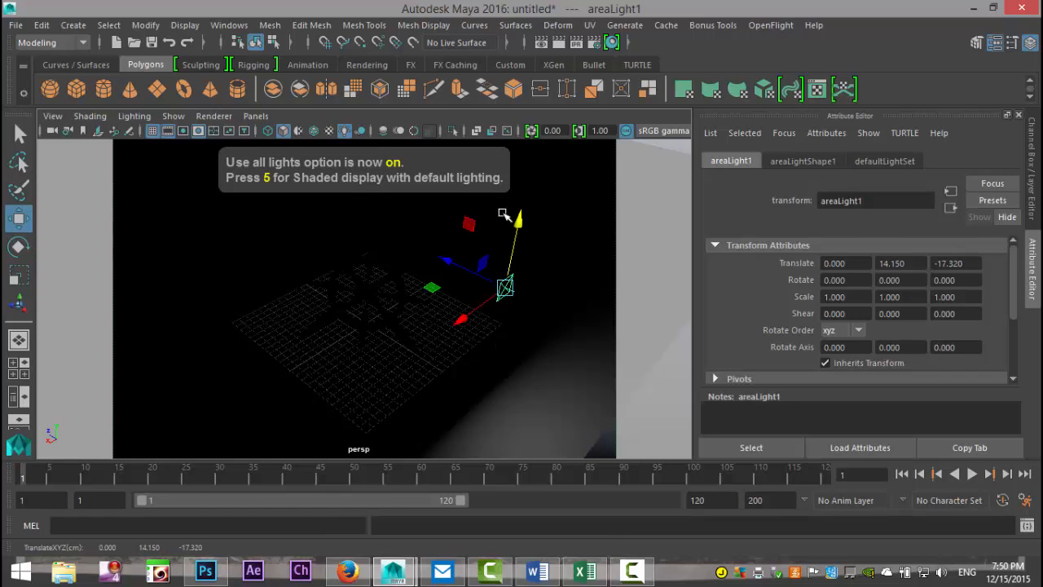
- Shift the area light to about 10.5 in X and -24.3 in Z and aim its target at the compass rose
key(t)
drag(504, 284, 393, 232)
drag(395, 183, 419, 272)
scroll(410, 291, down, 4)
scroll(411, 291, down, 3)
alt+drag(455, 370, 366, 353)
drag(370, 308, 388, 375)
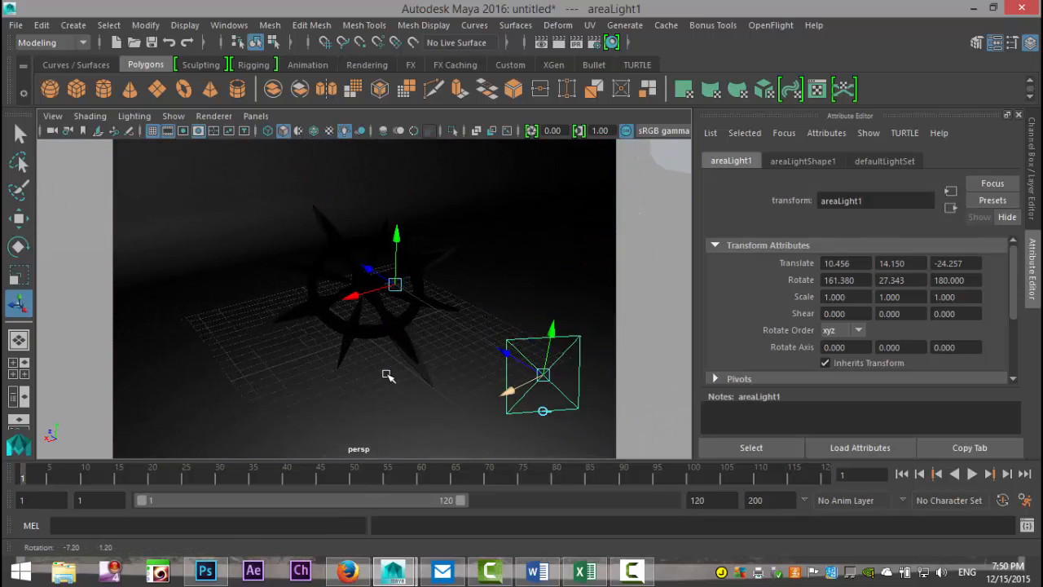
scroll(386, 375, down, 4)
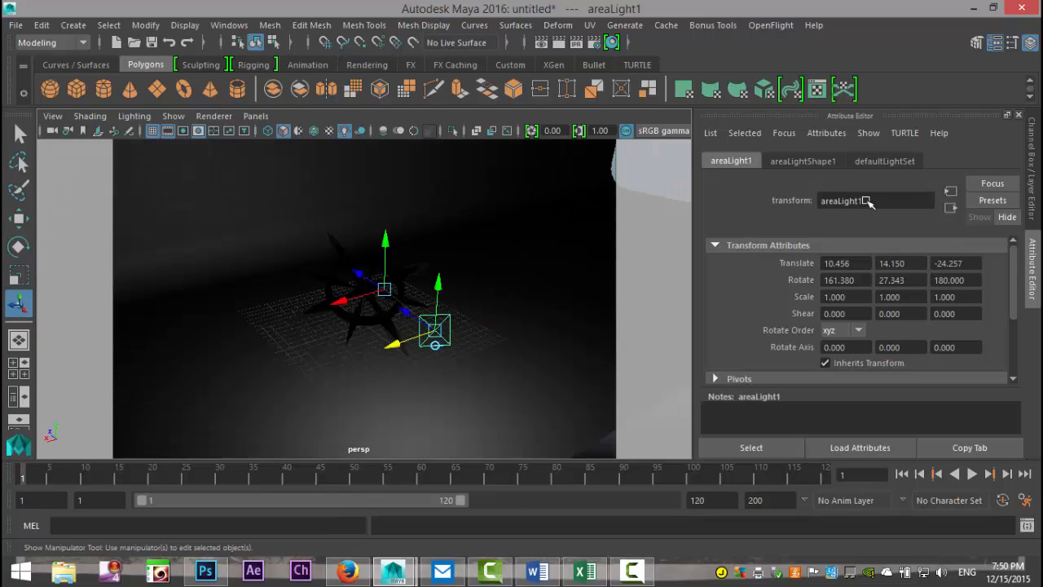
- Review the area light's depth map and raytrace shadow attributes
click(819, 165)
scroll(891, 332, down, 5)
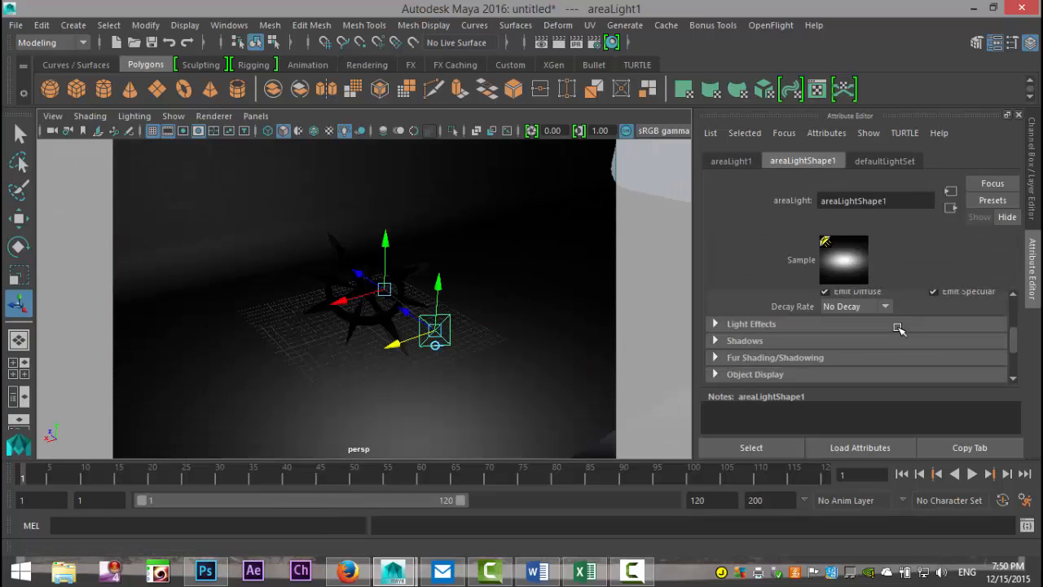
scroll(921, 330, up, 3)
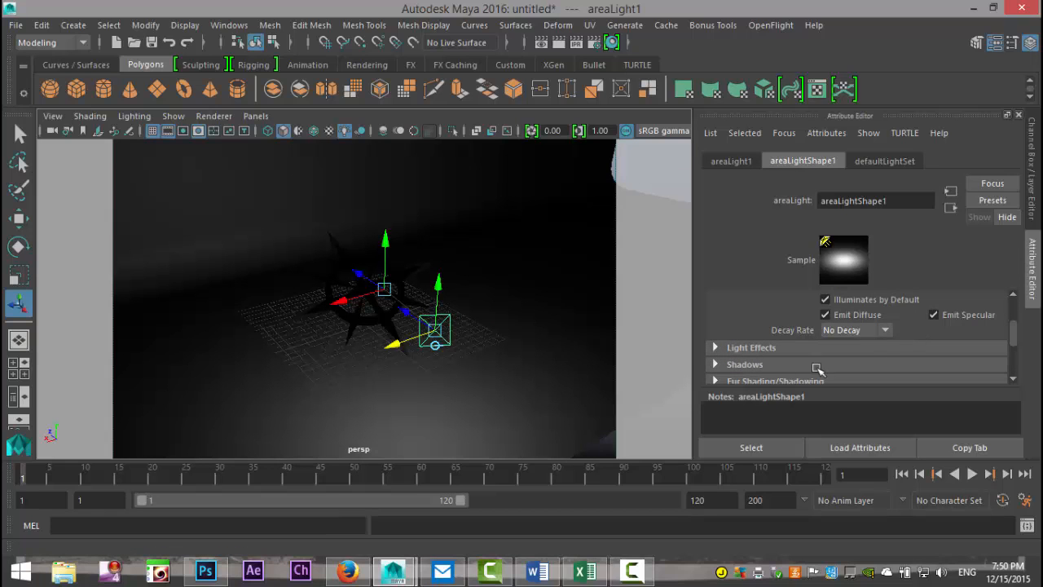
click(716, 365)
scroll(943, 316, down, 2)
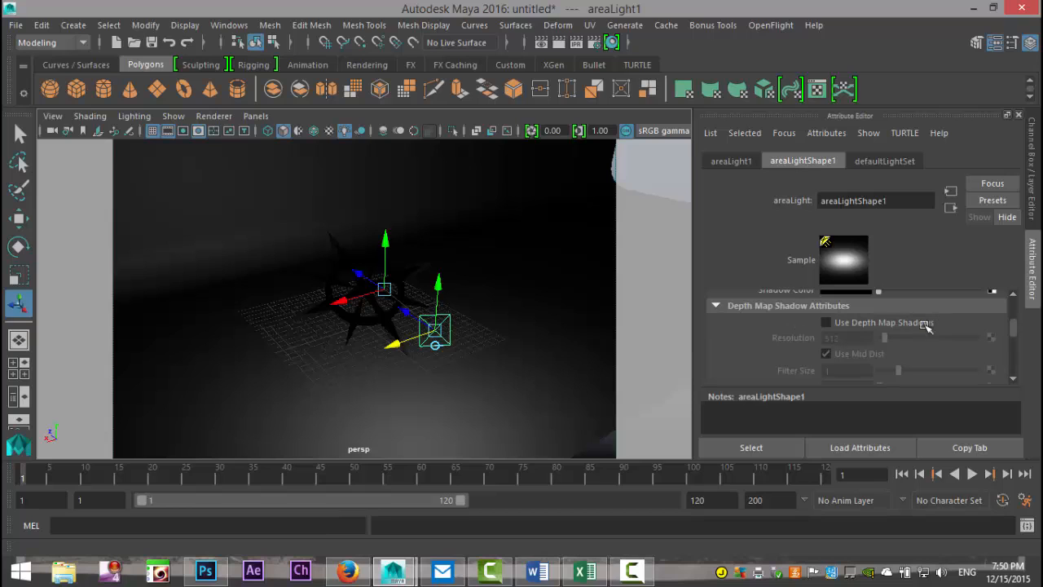
scroll(917, 334, down, 4)
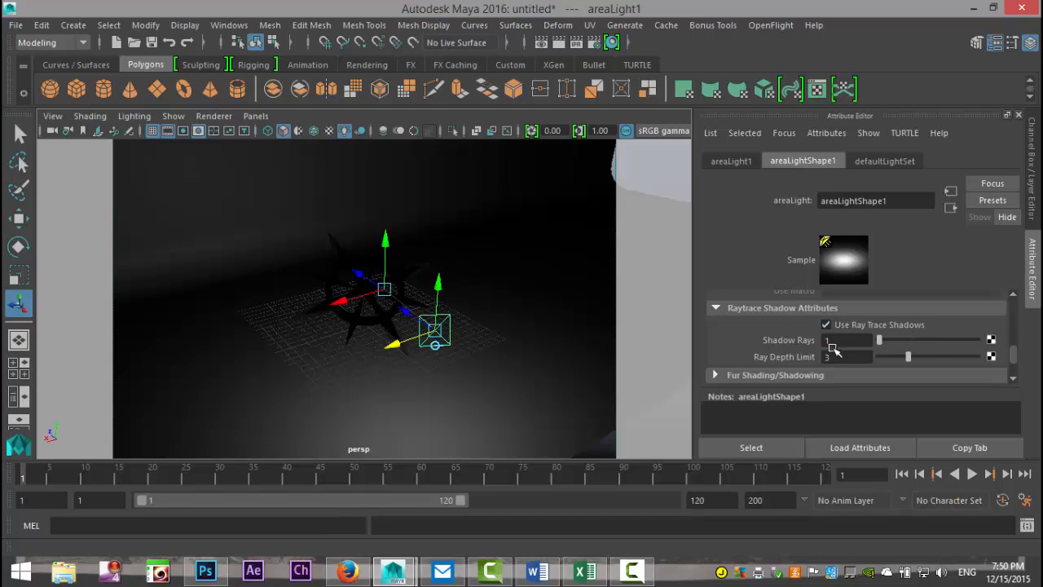
- Duplicate the area light and move the copy along X to the opposite side of the compass rose
scroll(535, 328, up, 3)
alt+drag(493, 312, 490, 320)
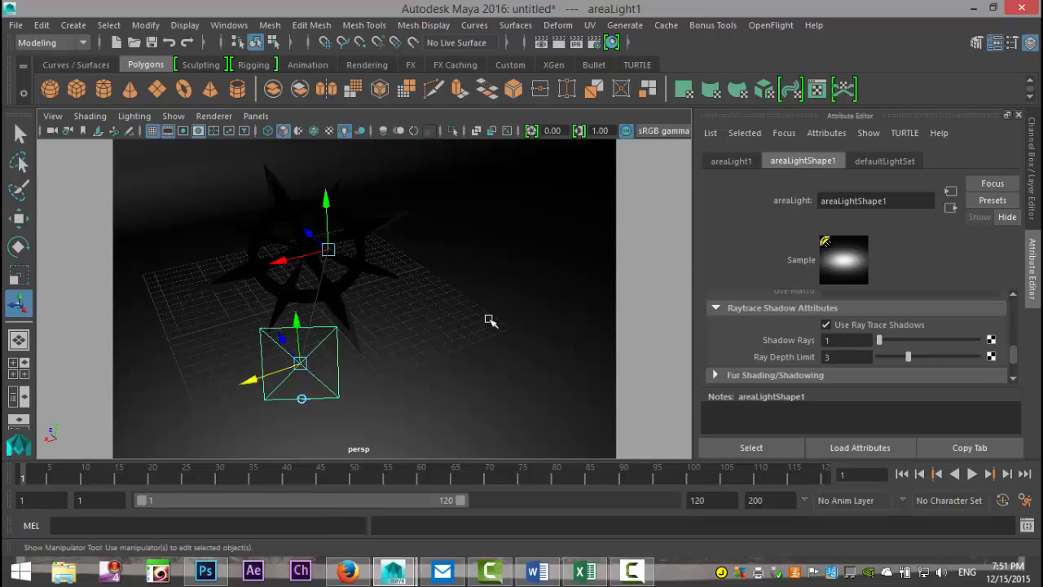
key(ctrl+d)
drag(249, 383, 535, 266)
scroll(523, 288, down, 5)
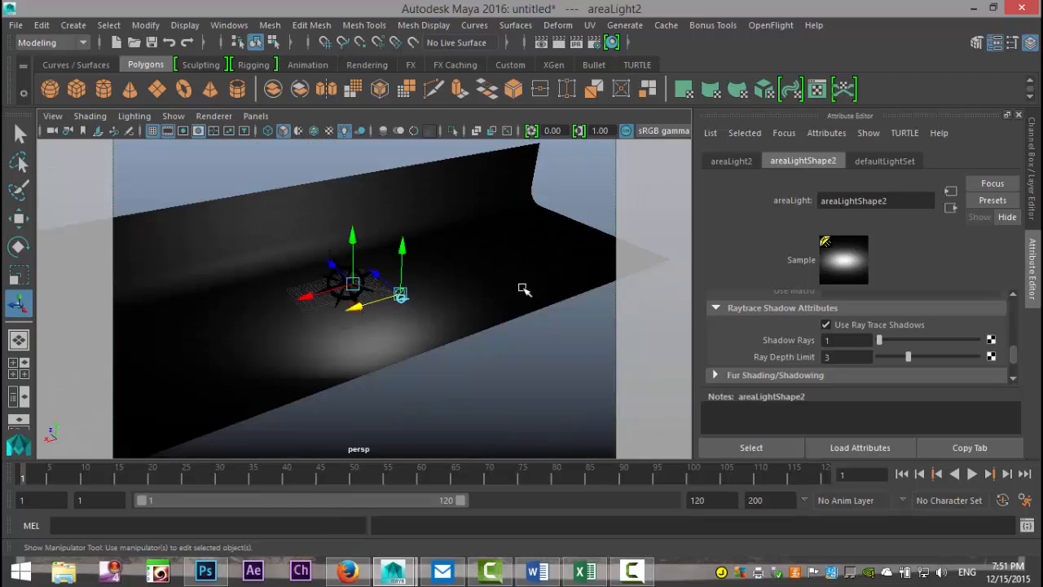
alt+drag(478, 333, 441, 338)
alt+drag(325, 335, 492, 241)
- Raise the first area light to about 19.7 in Y and turn off Use Ray Trace Shadows on the second one
click(318, 343)
drag(315, 307, 317, 290)
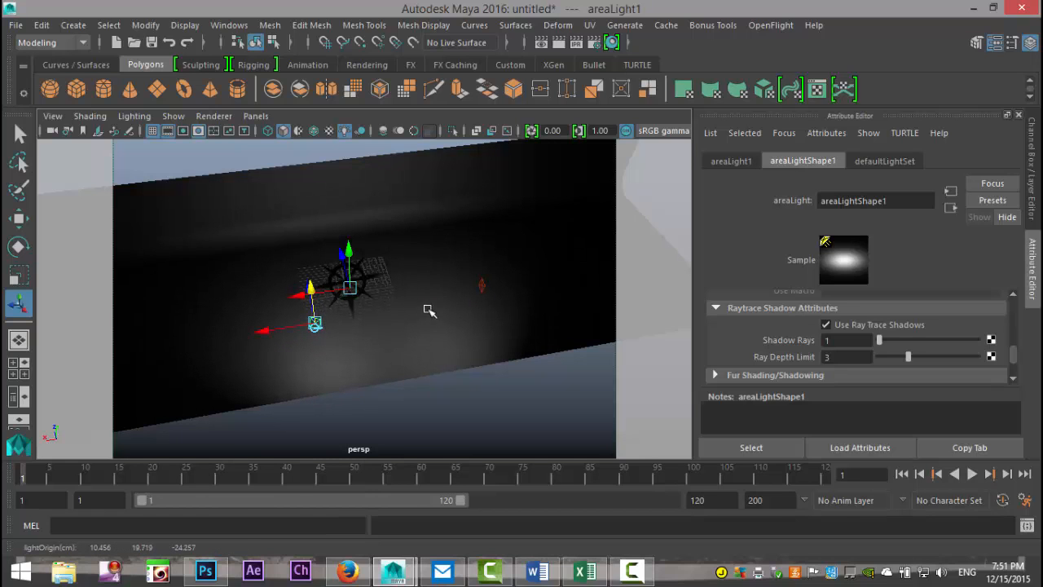
click(480, 287)
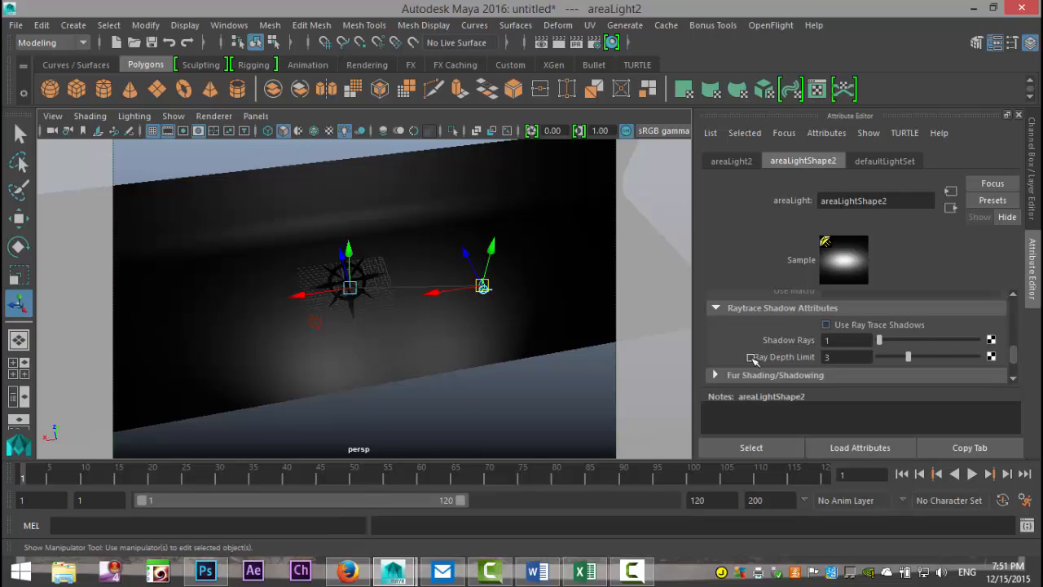
- Duplicate the second area light and place the copy behind the compass rose, toward the backdrop wall
key(ctrl+d)
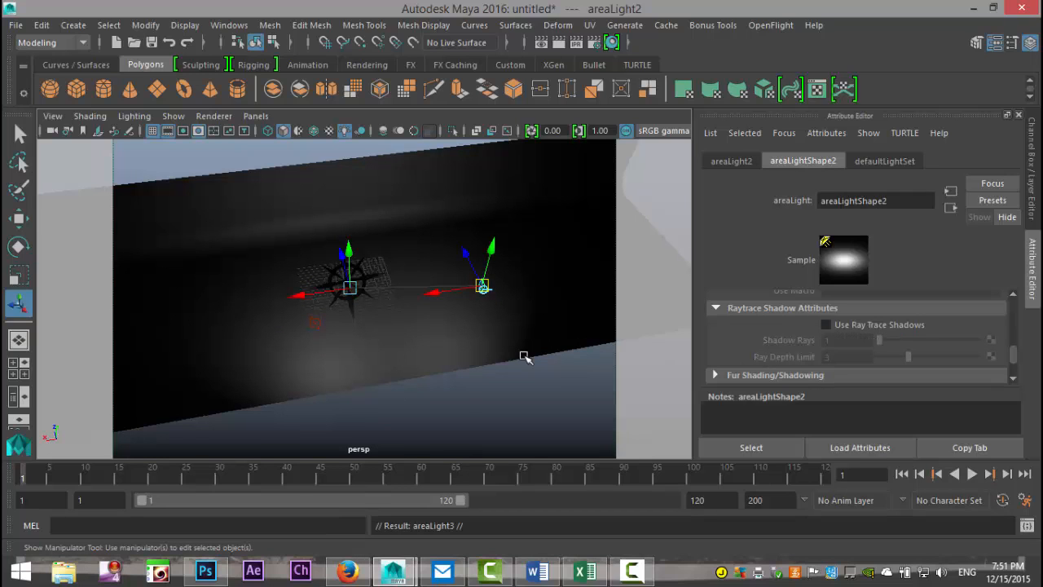
alt+drag(454, 354, 494, 347)
drag(458, 227, 242, 233)
mouse_move(283, 158)
mouse_down()
mouse_move(286, 182)
mouse_move(286, 162)
mouse_up()
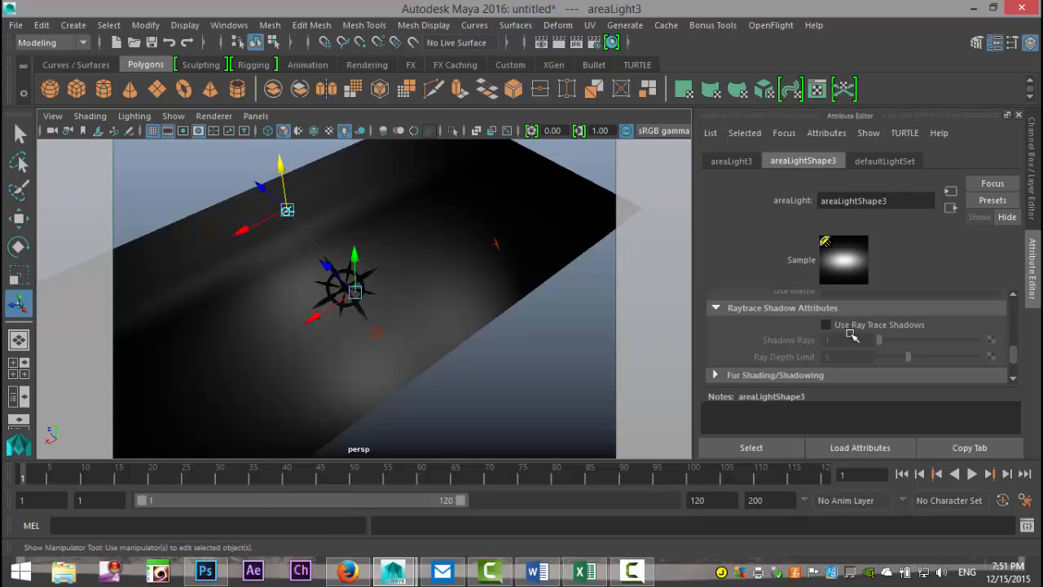
- Set the intensity of the area light behind the compass rose to 0.2
scroll(856, 334, down, 1)
scroll(856, 334, up, 8)
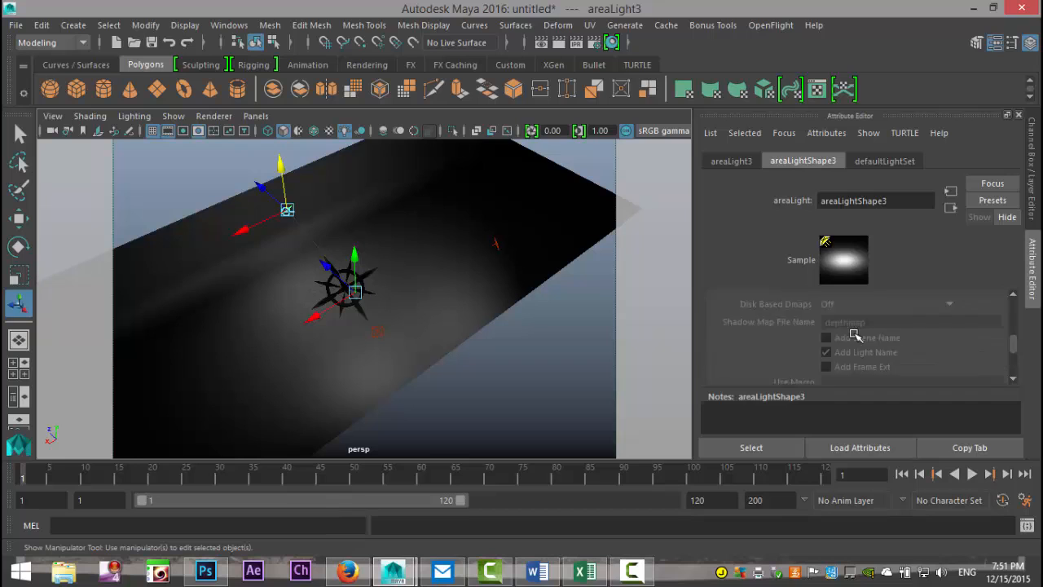
drag(857, 350, 771, 350)
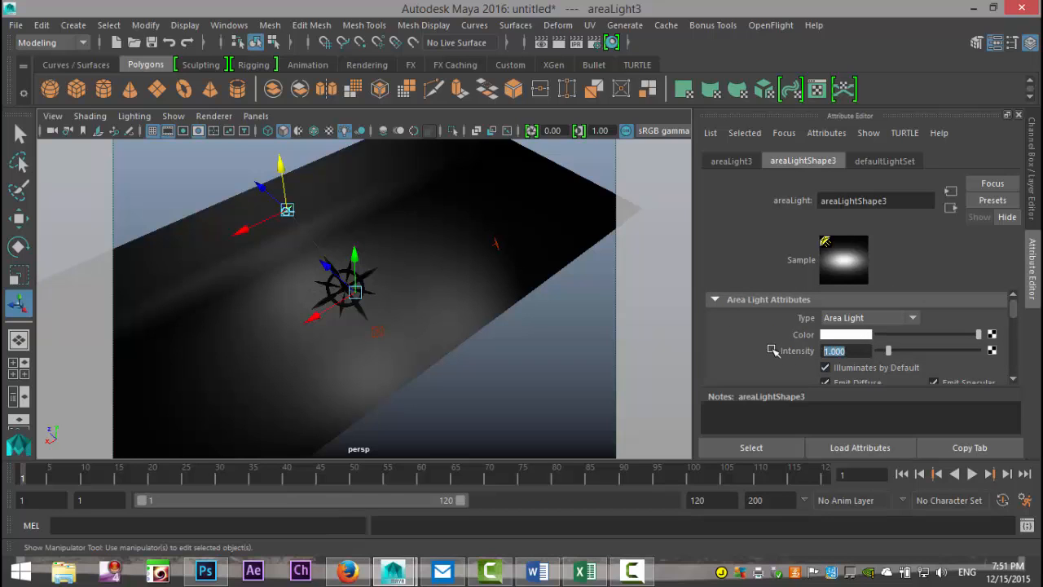
text(0.2)
key(Return)
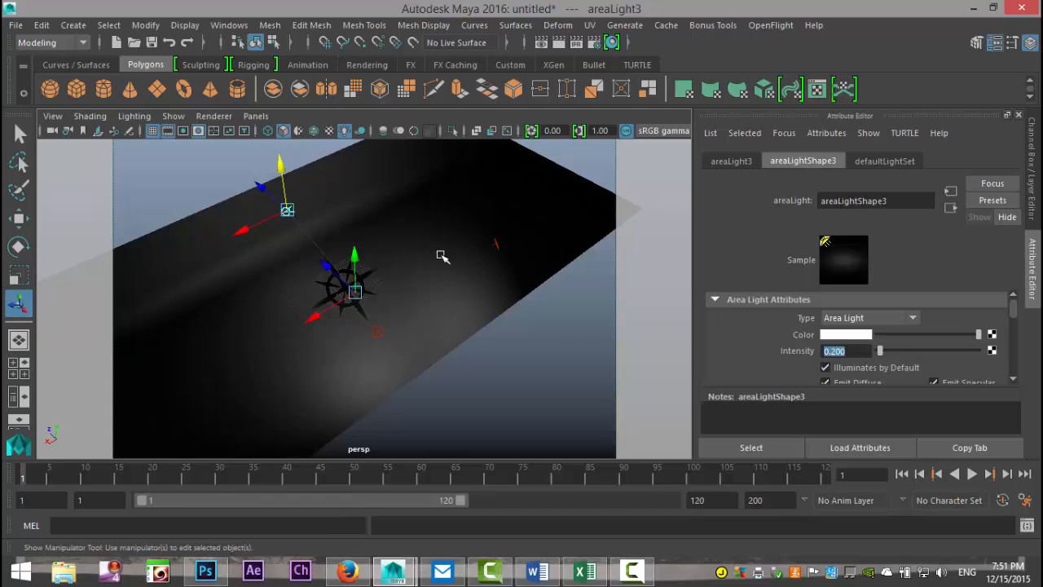
- Set the intensity of the second area light, beside the compass rose, to 0.5
click(495, 246)
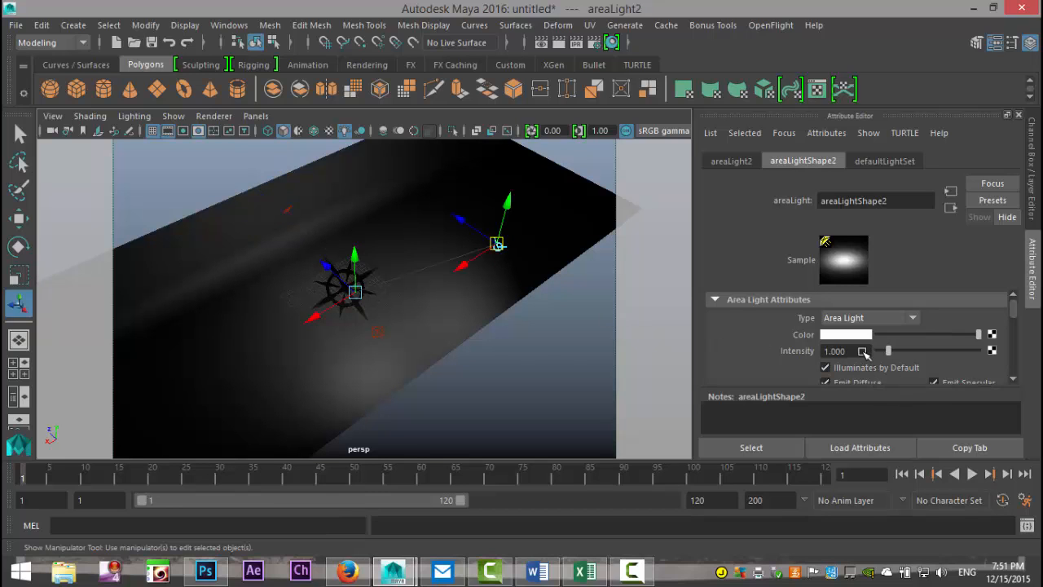
text(0.5)
key(Return)
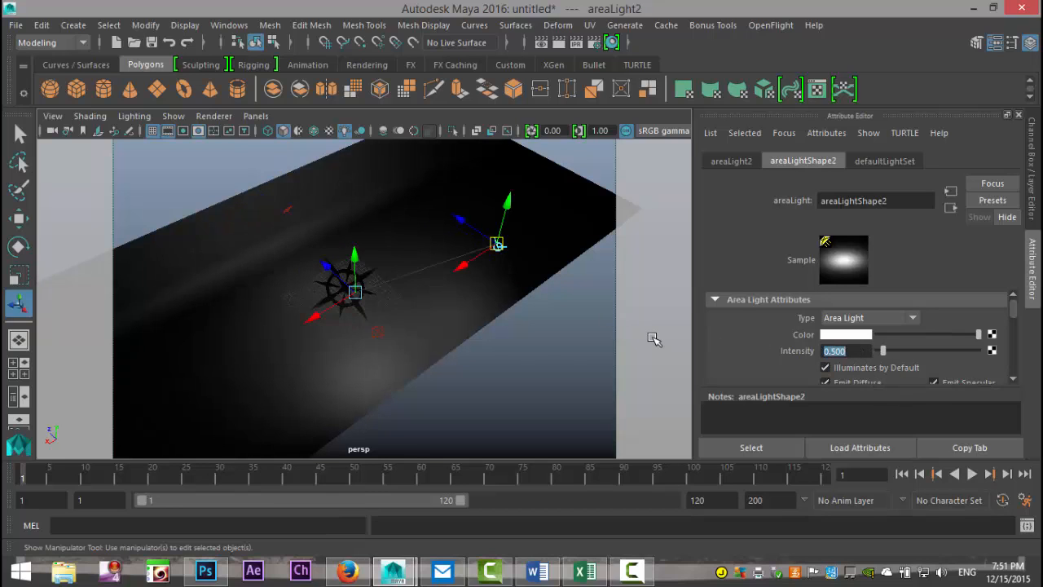
- Restore the perspective camera to the saved bookmark "new"
click(52, 116)
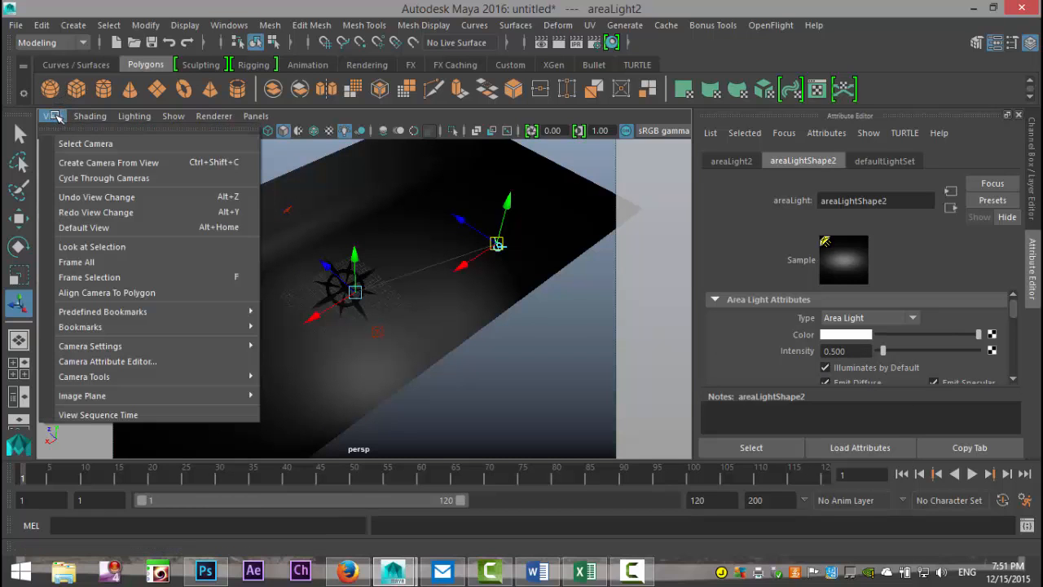
mouse_move(135, 327)
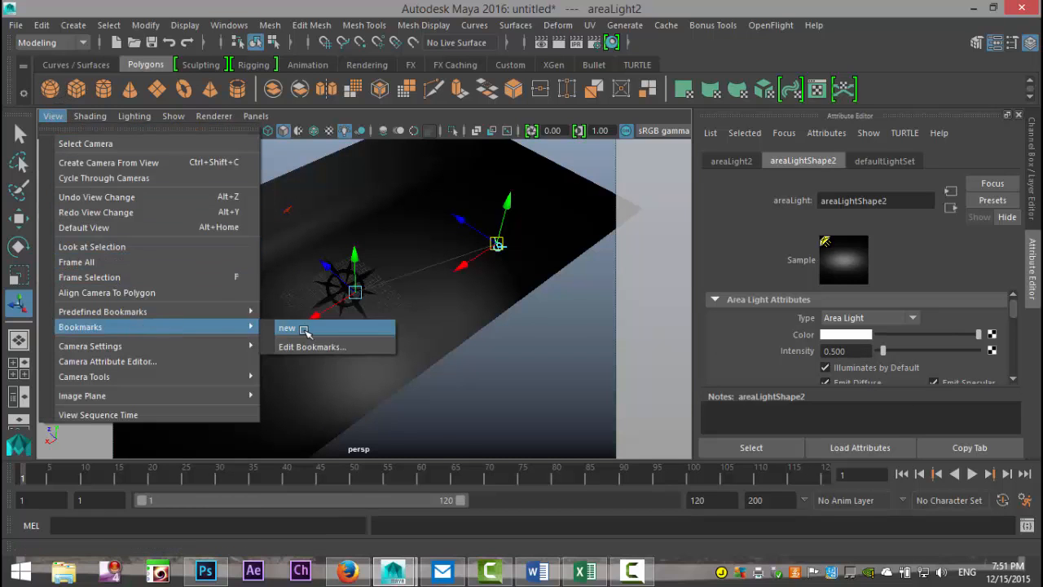
click(293, 329)
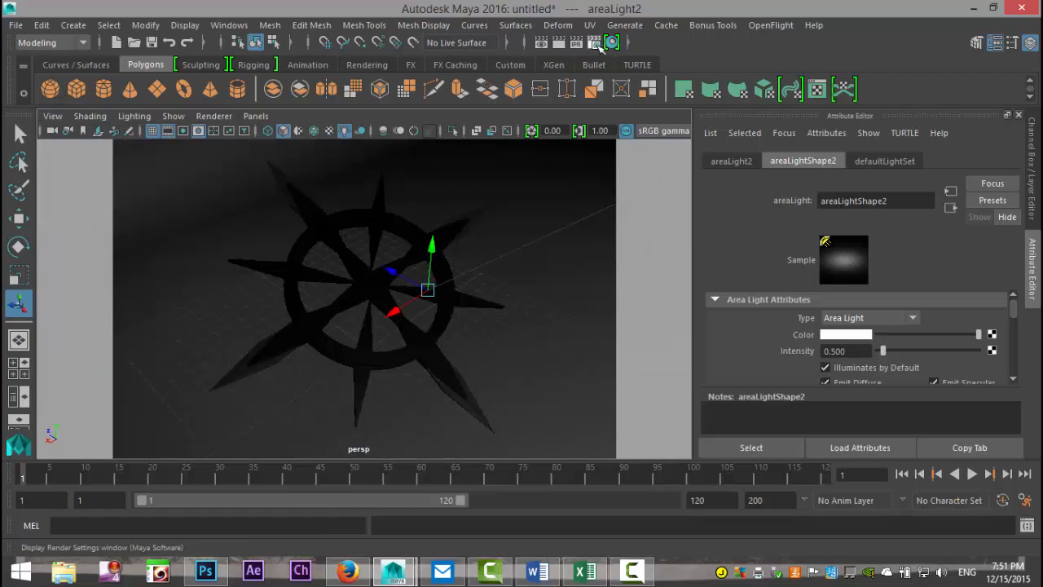
- Open the render settings at full size and set the renderer to mental ray
click(606, 43)
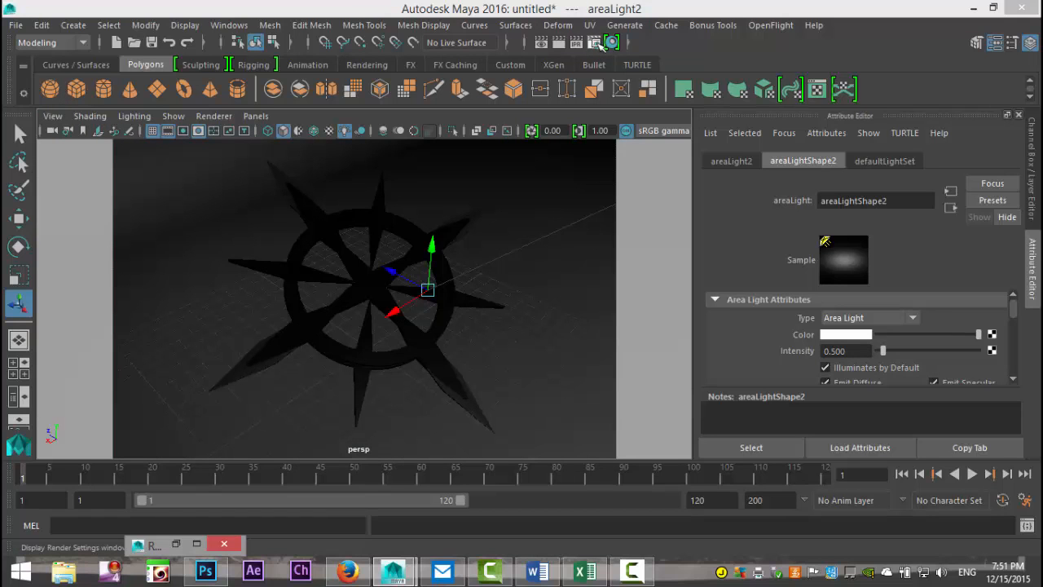
click(197, 544)
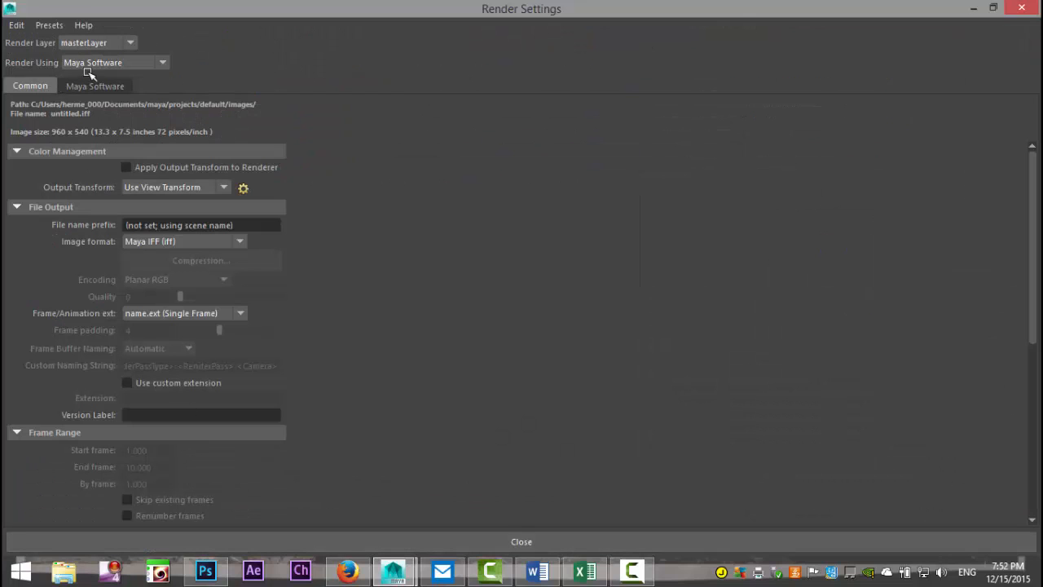
click(86, 67)
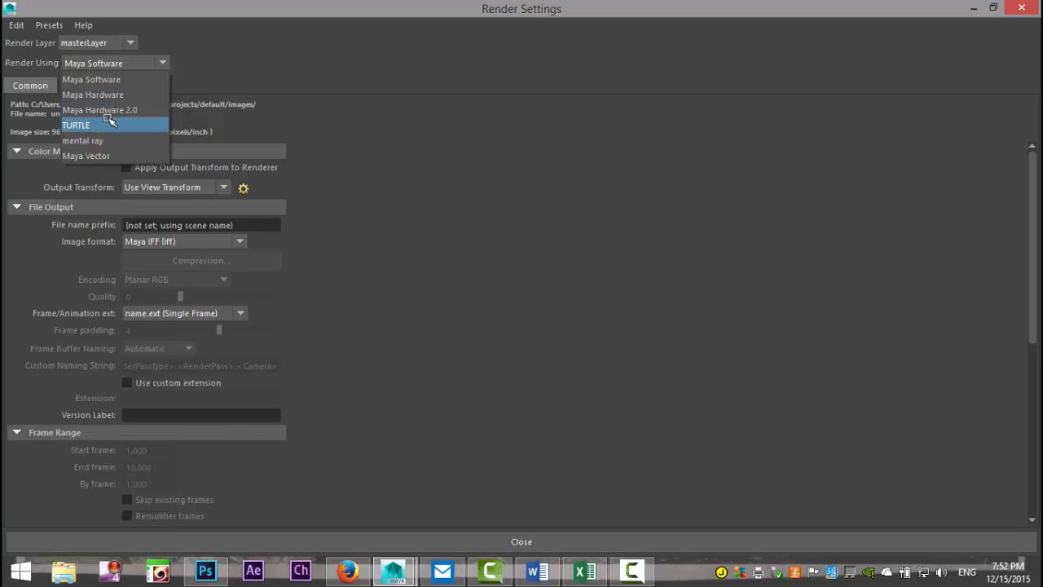
click(103, 140)
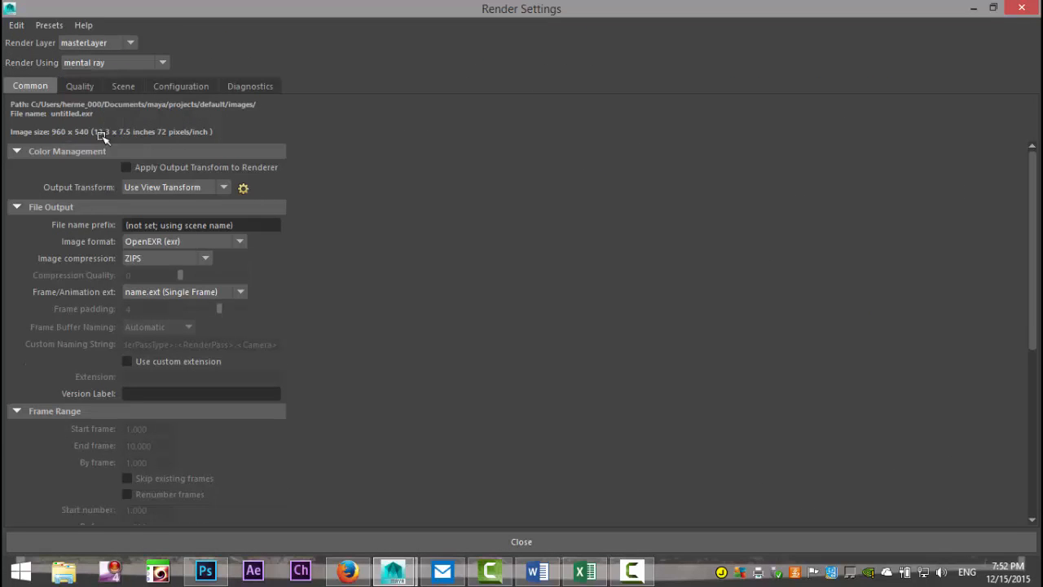
- Set the render image size to the HD 1080 preset
scroll(232, 308, down, 8)
click(238, 314)
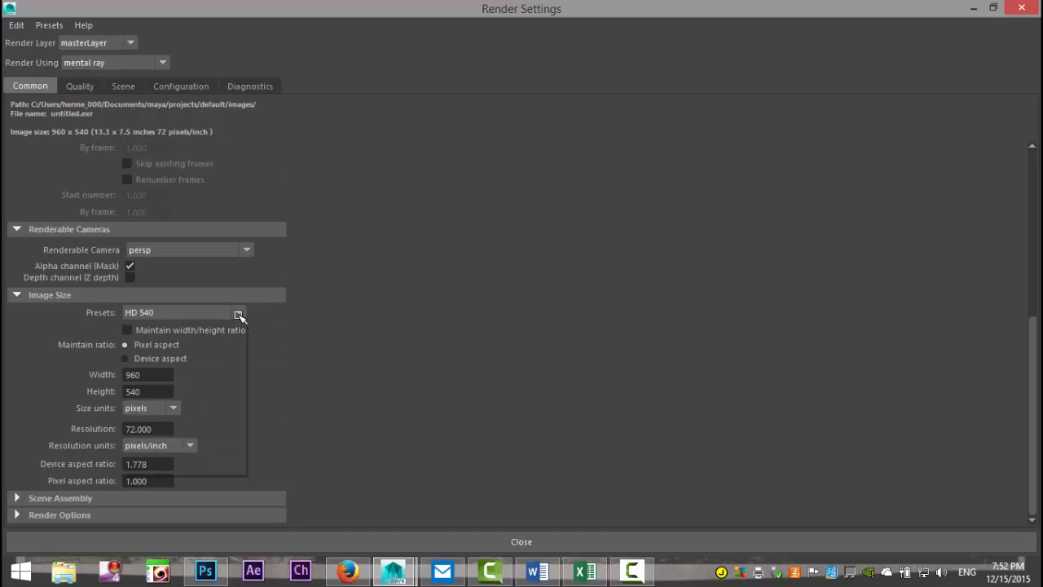
click(241, 471)
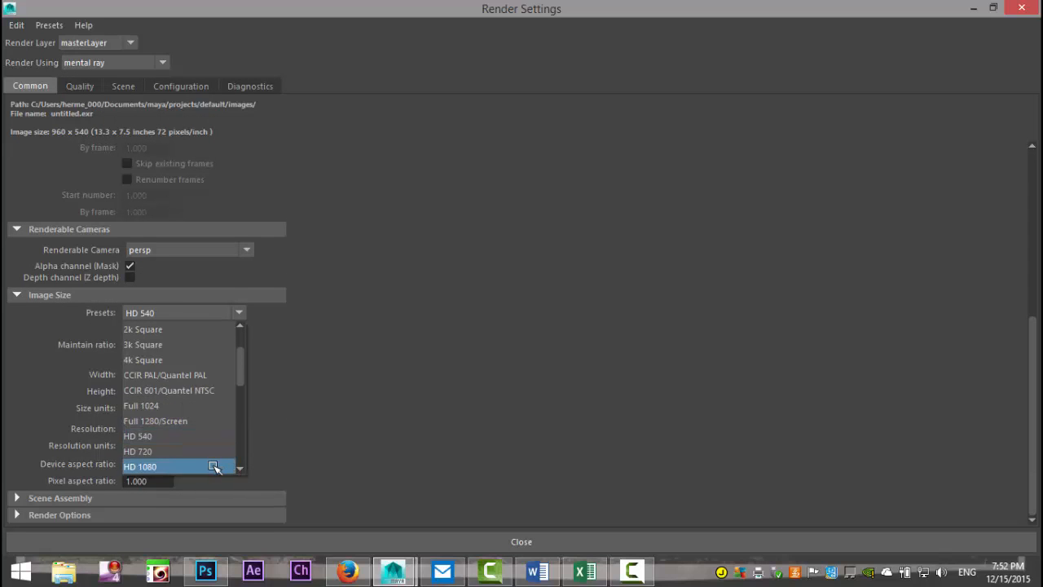
click(216, 466)
scroll(352, 418, up, 5)
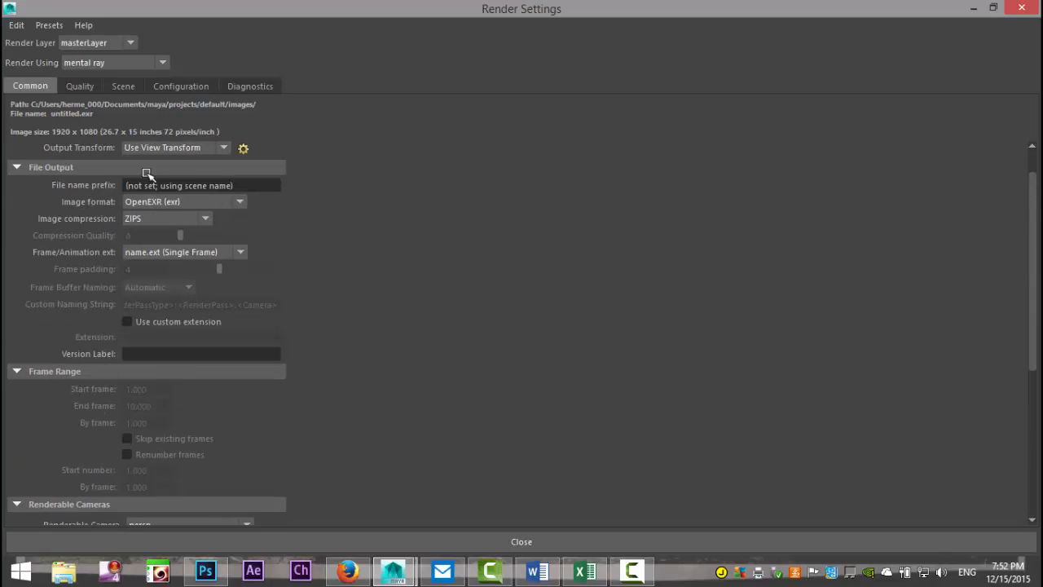
- Raise the mental ray Overall Quality to 1.50 and review the scene render options
click(85, 87)
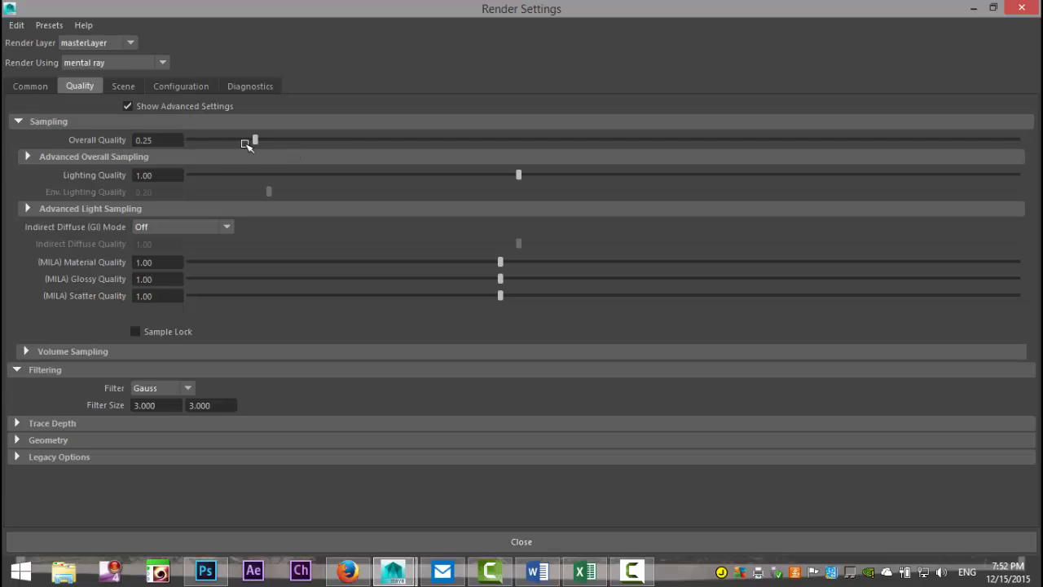
drag(258, 142, 798, 154)
click(123, 86)
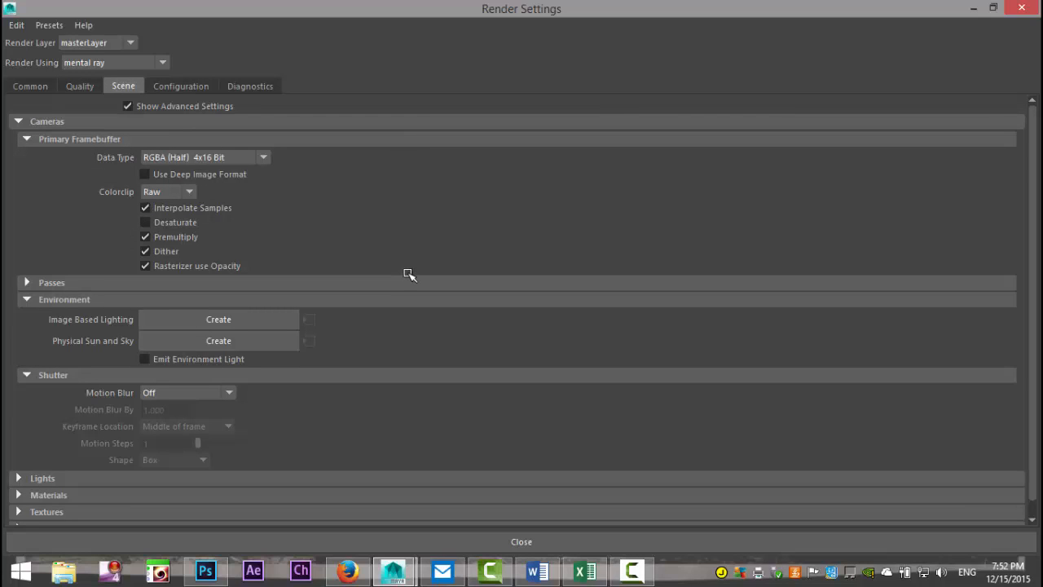
scroll(388, 252, down, 1)
scroll(389, 252, up, 1)
- Set the GI Prototype Mode to GI GPU in the mental ray configuration
click(194, 87)
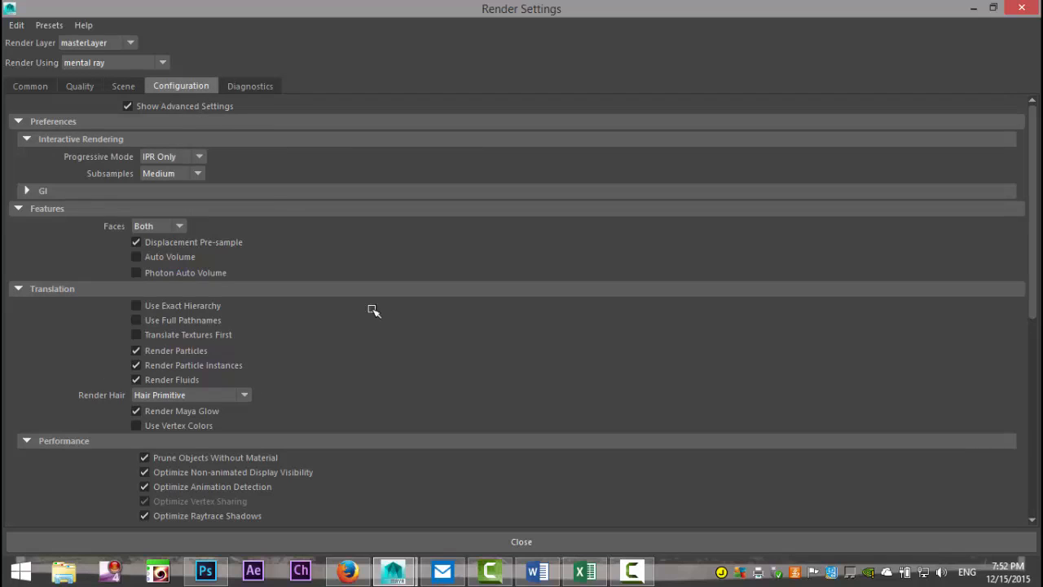
click(26, 190)
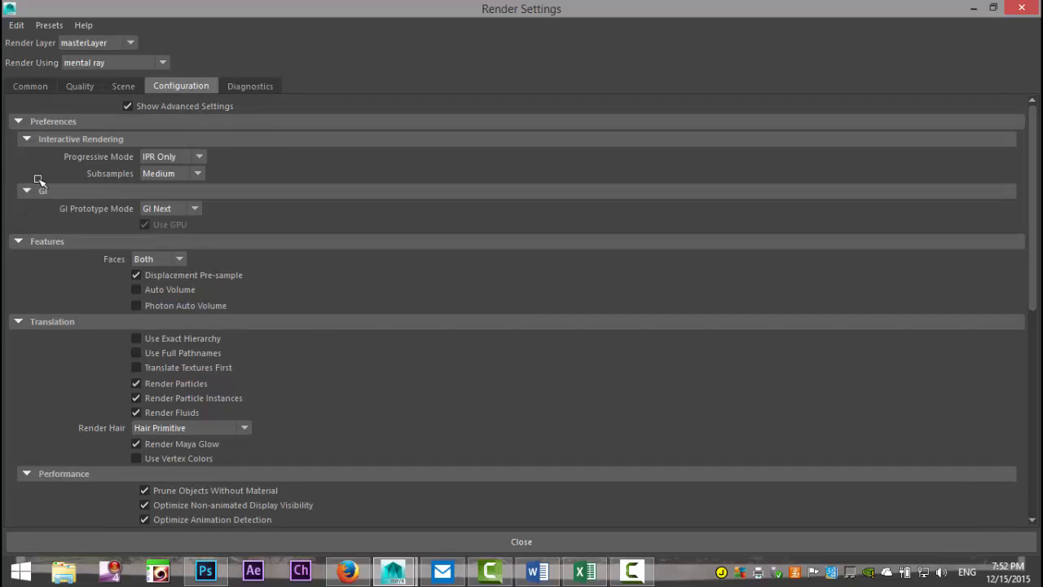
click(198, 210)
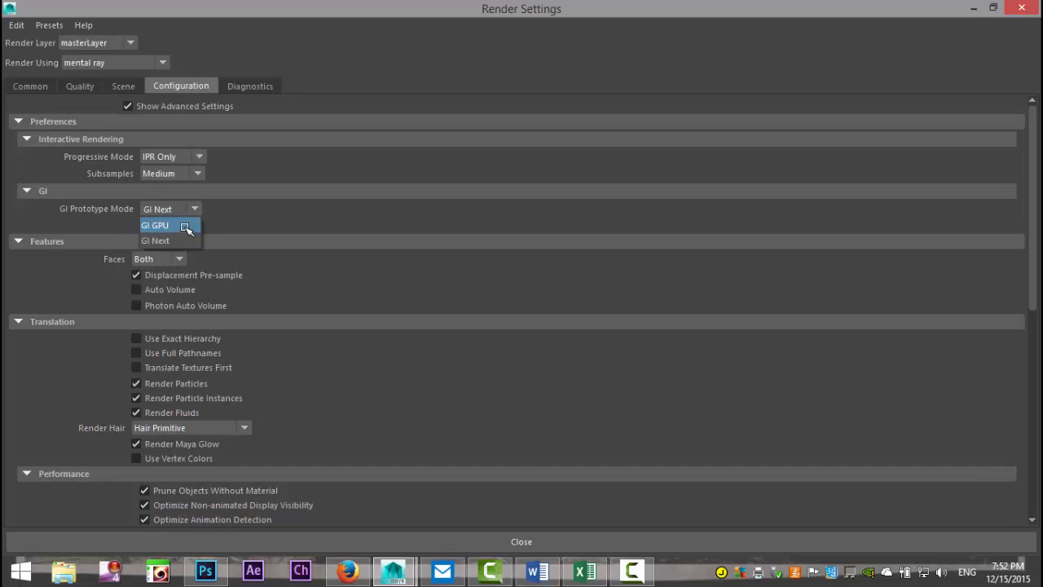
click(179, 227)
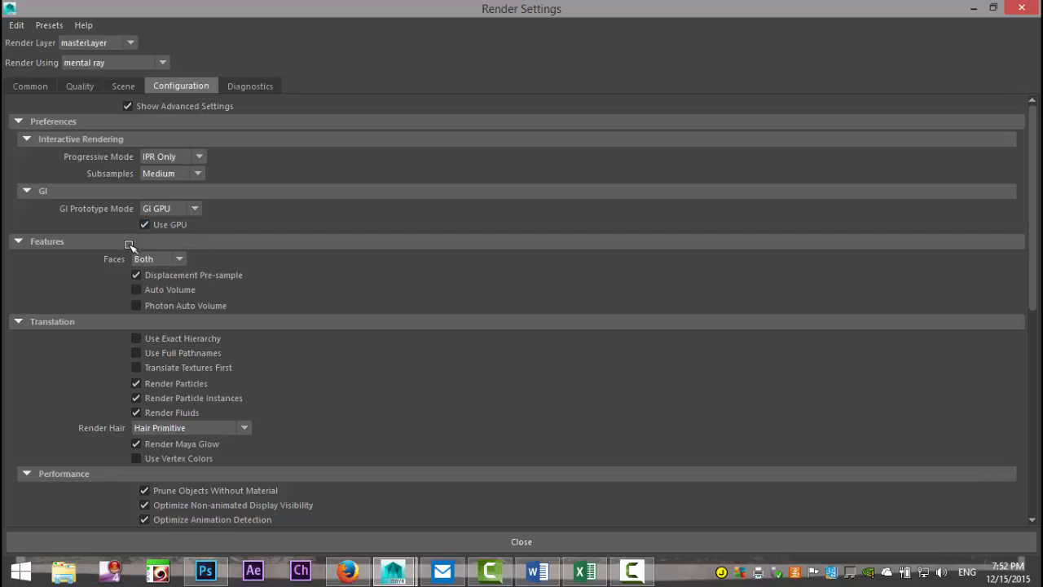
- Turn on Jitter in the mental ray legacy quality options and minimize the render settings
click(81, 87)
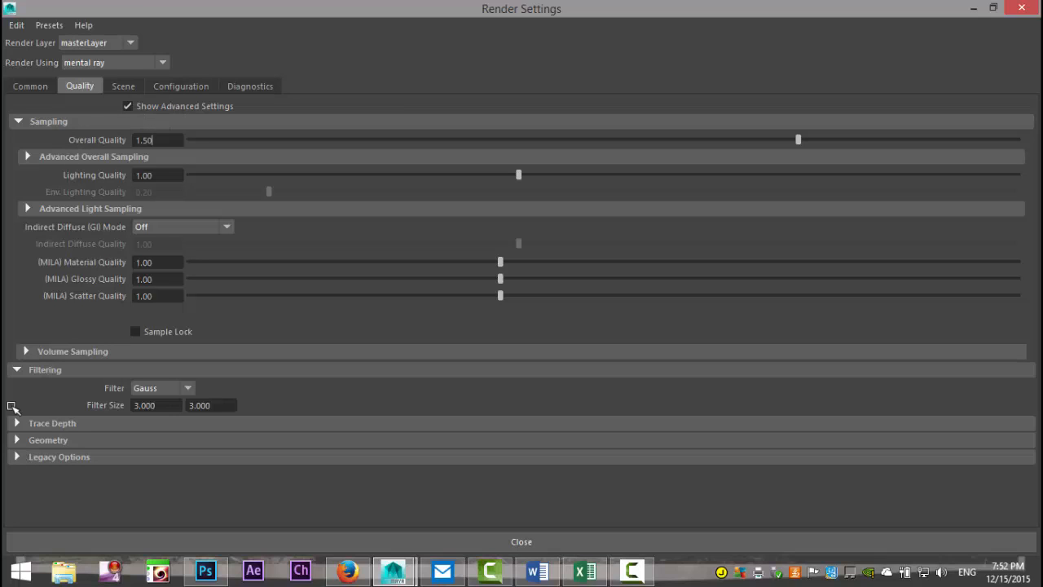
click(18, 458)
scroll(302, 481, down, 5)
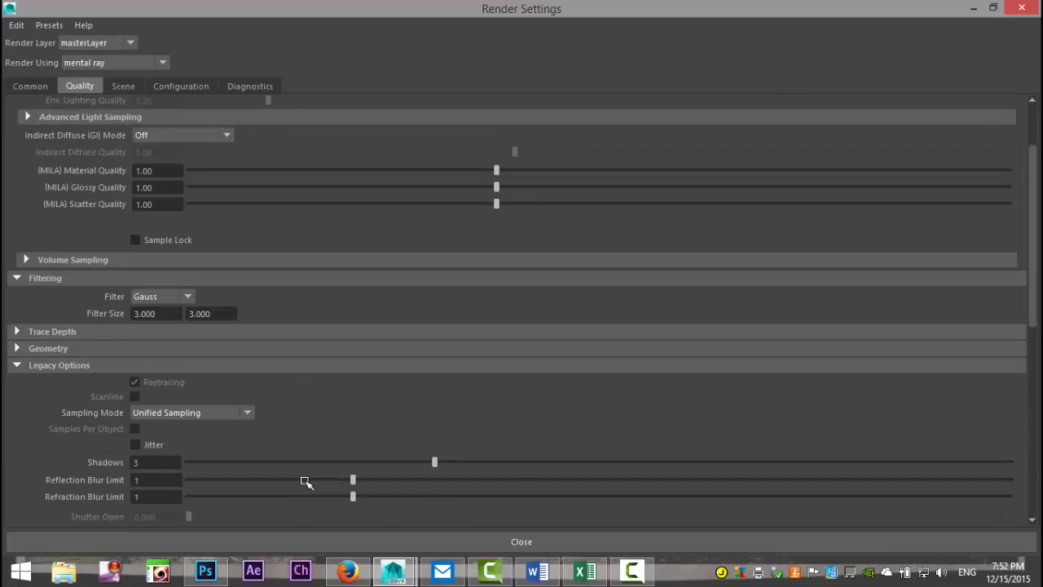
click(144, 447)
click(970, 12)
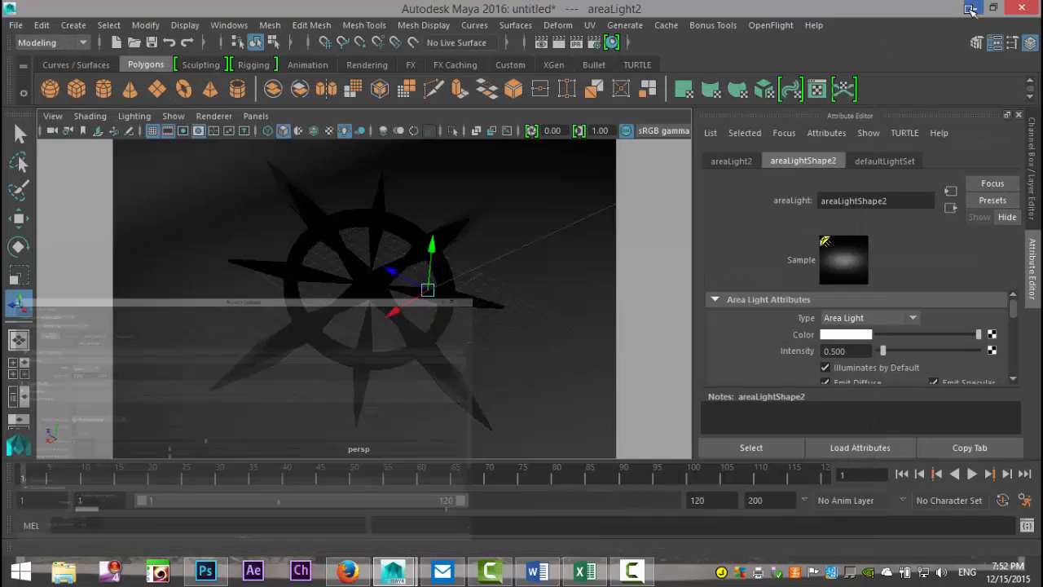
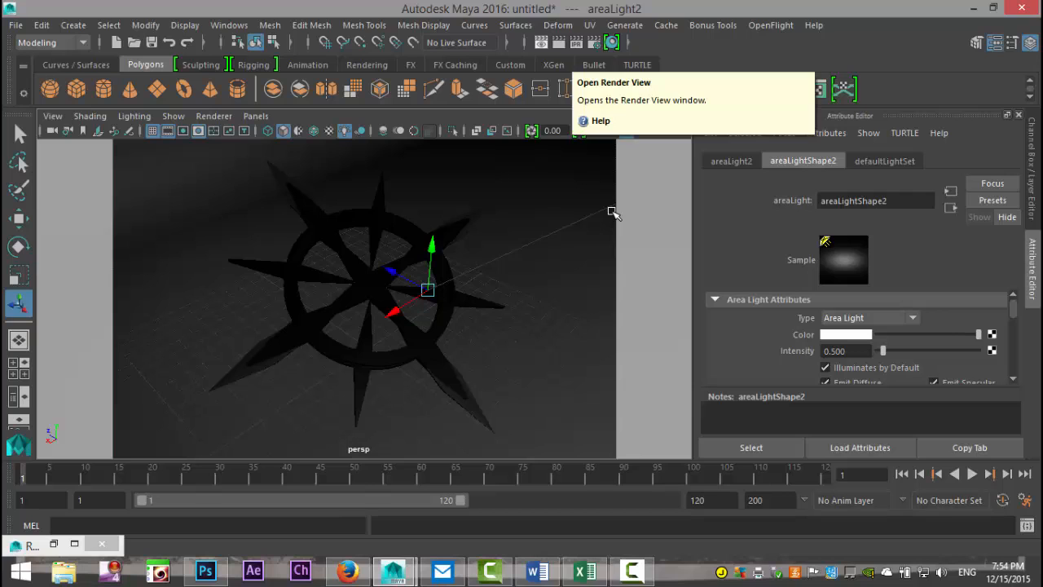
- Separate the compass rose mesh into its individual pieces
click(314, 328)
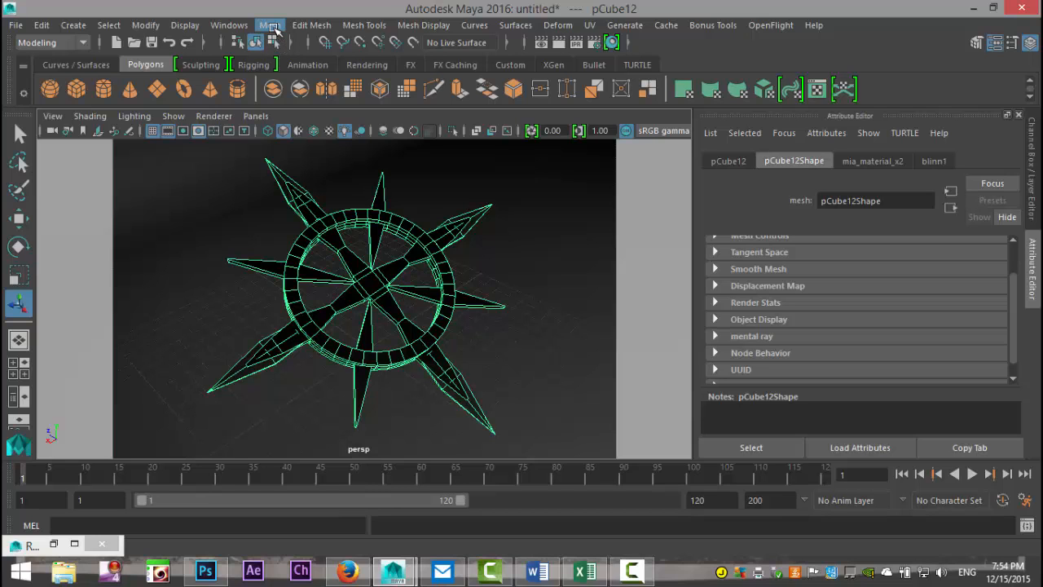
click(270, 25)
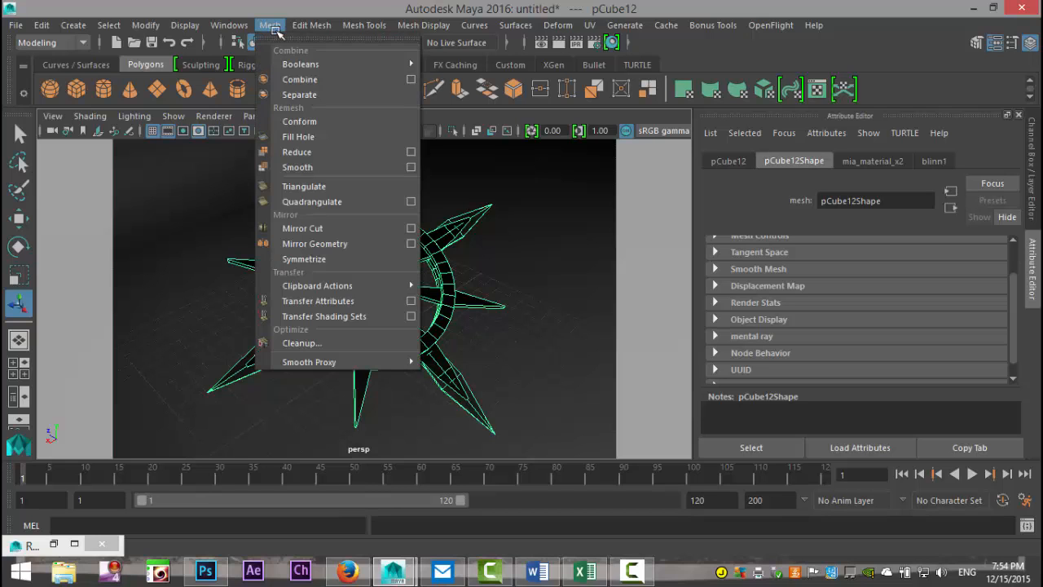
click(300, 93)
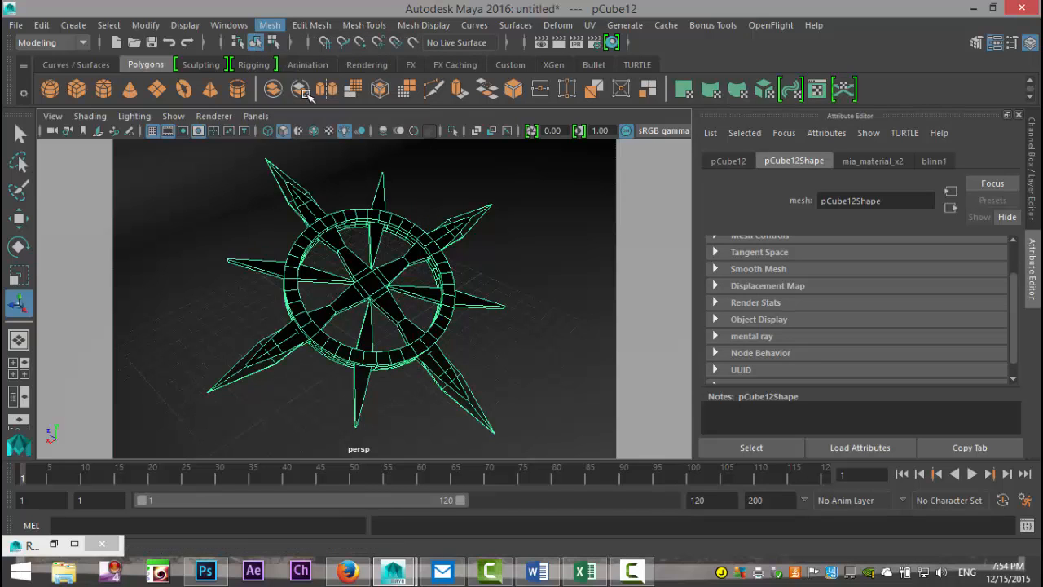
- Combine the inner long spikes, the short points and both ring pieces of the compass rose into one mesh
click(284, 345)
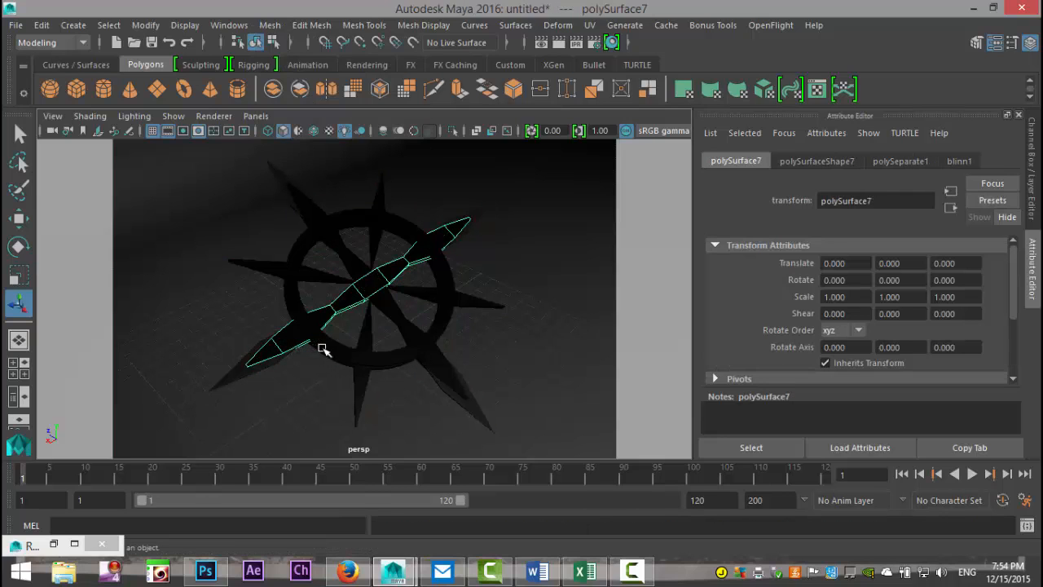
click(395, 310)
click(377, 232)
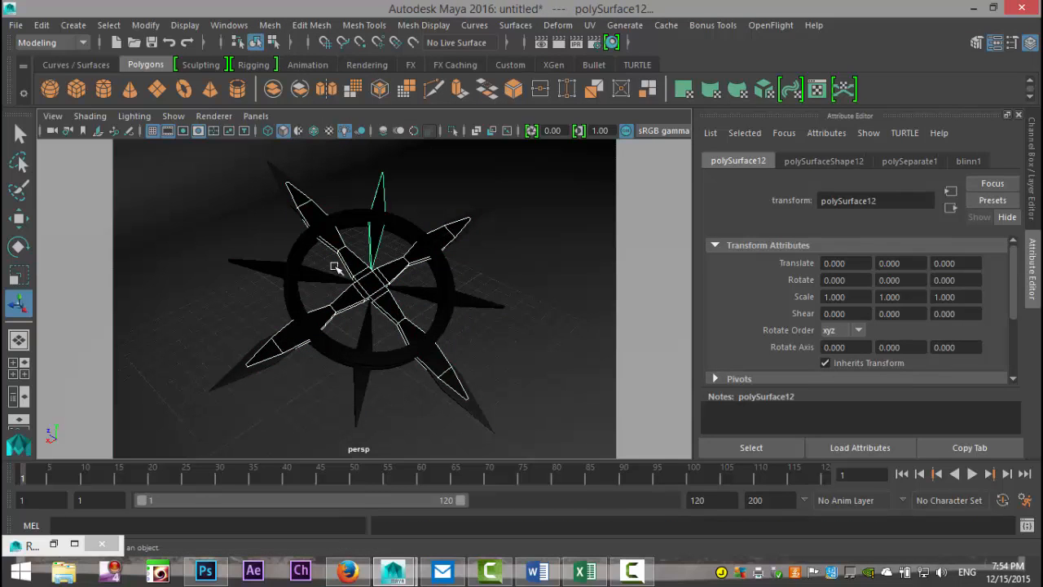
click(310, 270)
click(426, 295)
click(437, 280)
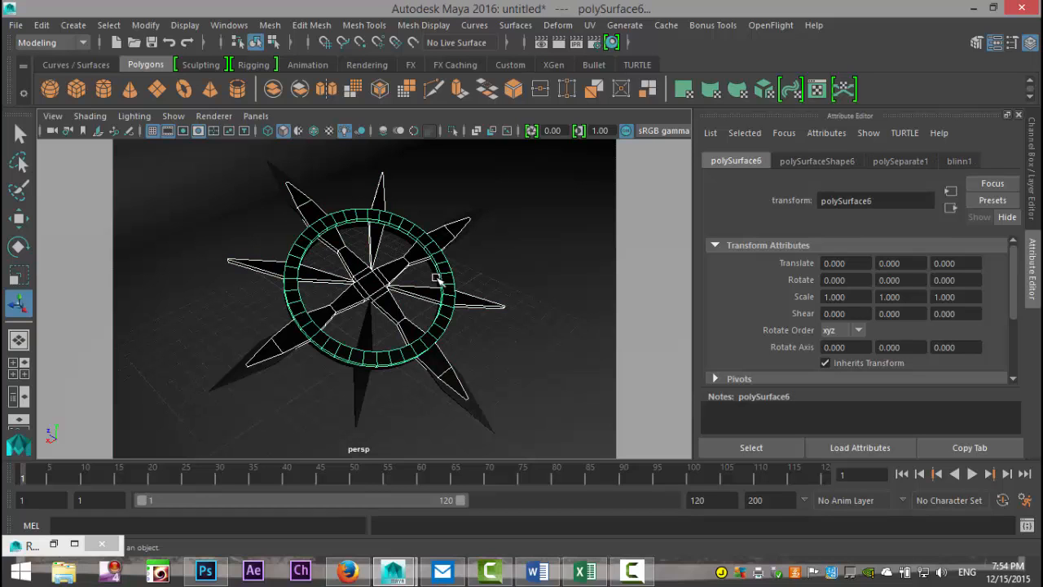
click(433, 278)
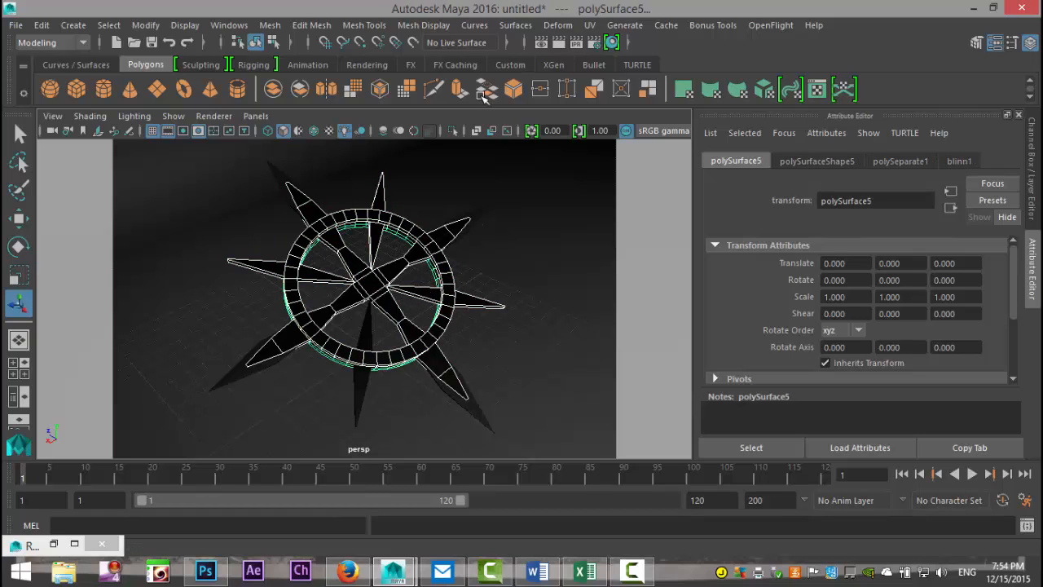
click(365, 401)
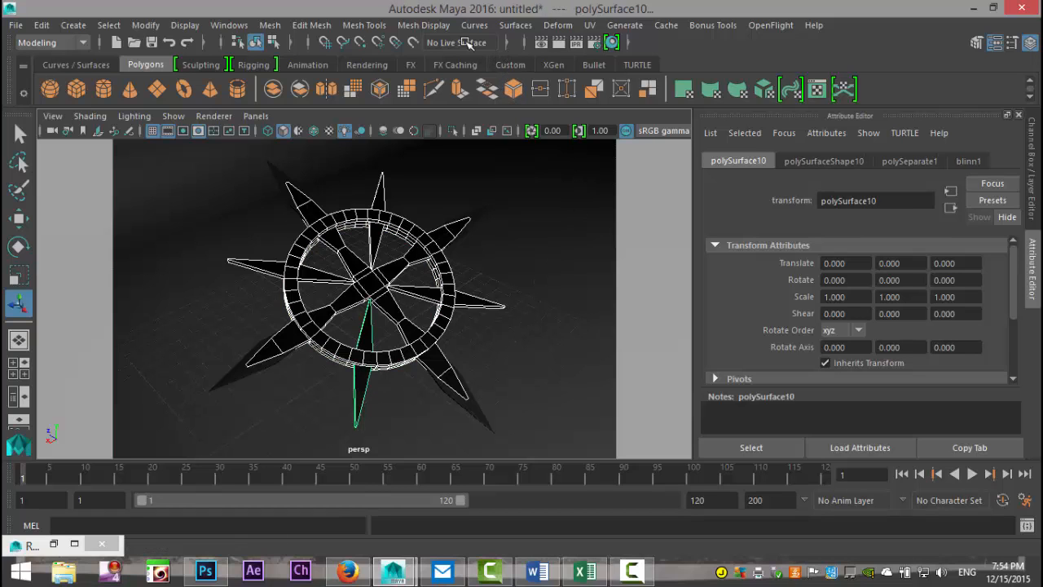
click(276, 27)
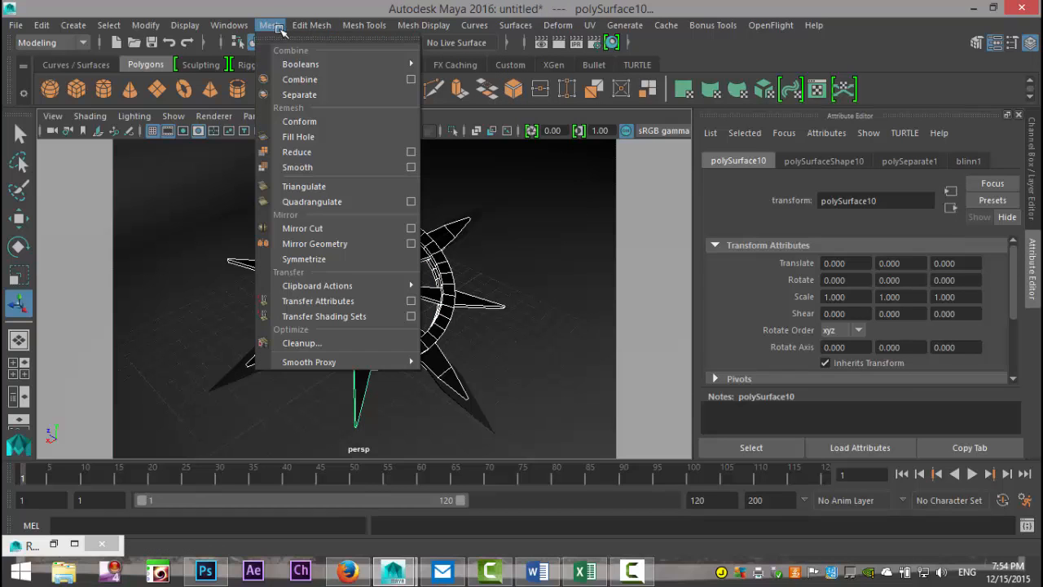
click(326, 79)
- Assign a new Blinn material to the combined inner spikes and rings of the compass rose and pick its color
right_drag(391, 248, 388, 503)
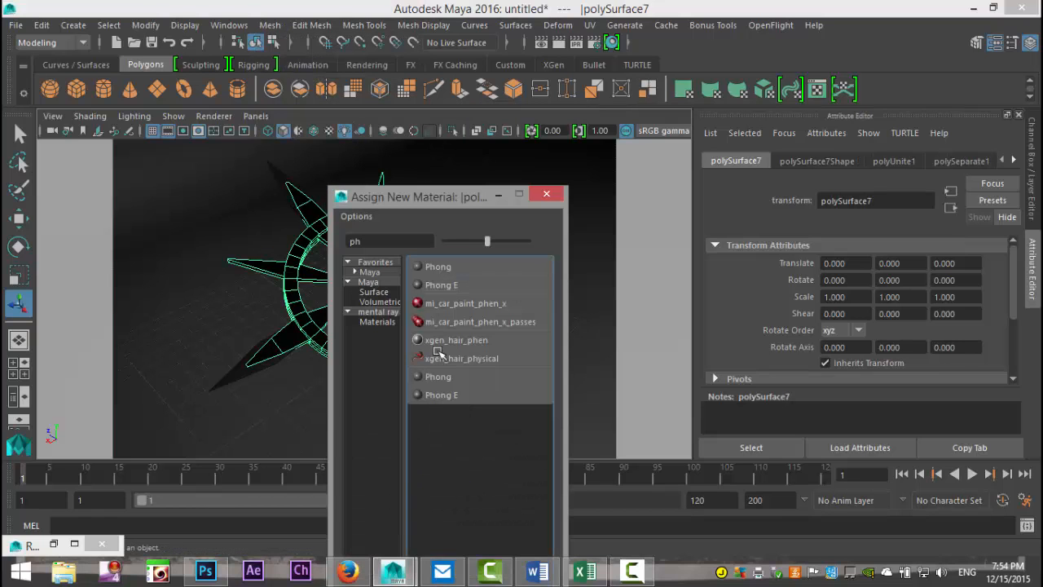
text(blin)
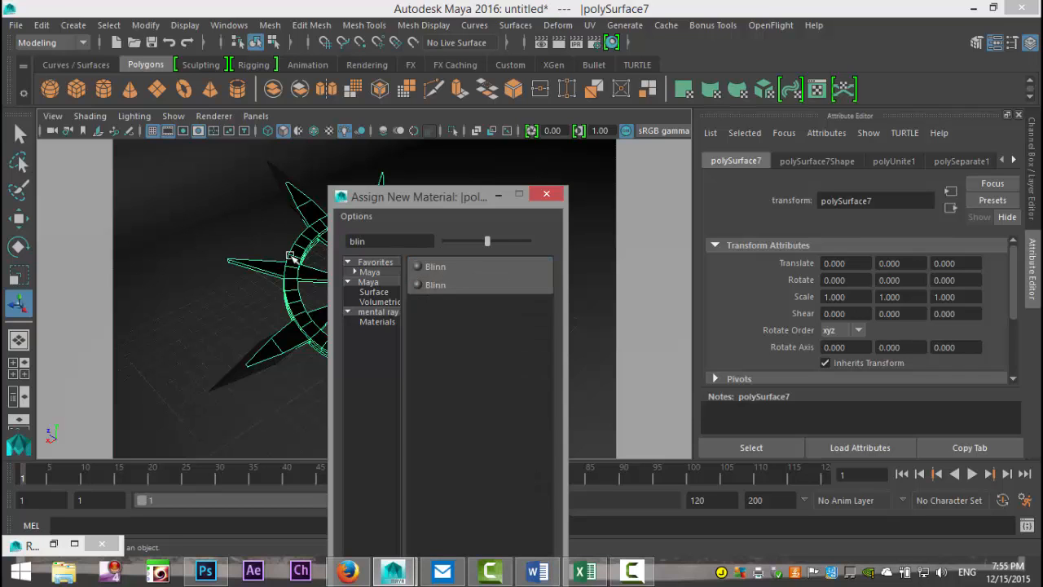
click(454, 267)
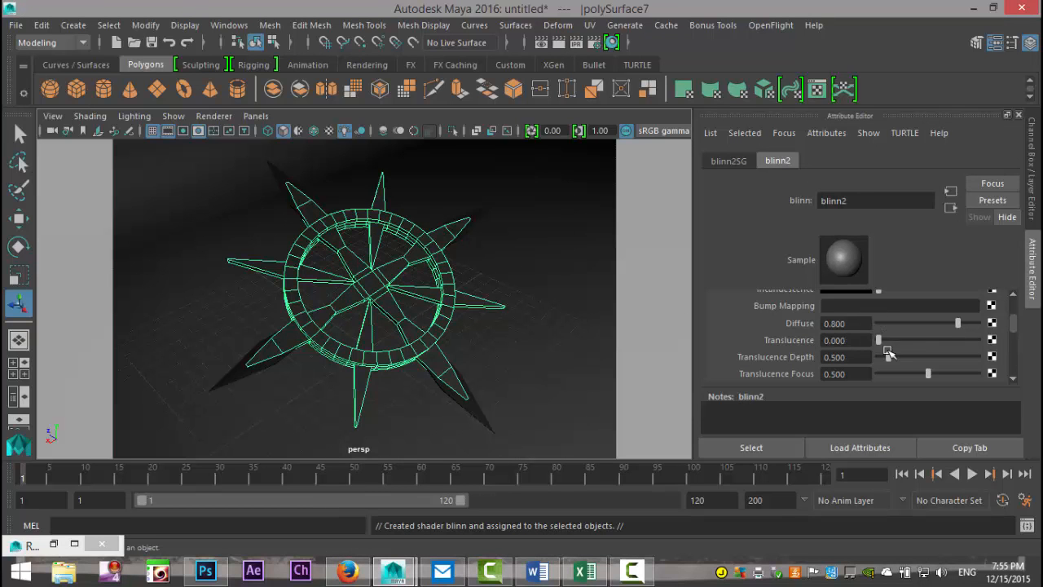
scroll(876, 344, up, 3)
click(858, 335)
click(738, 318)
click(566, 248)
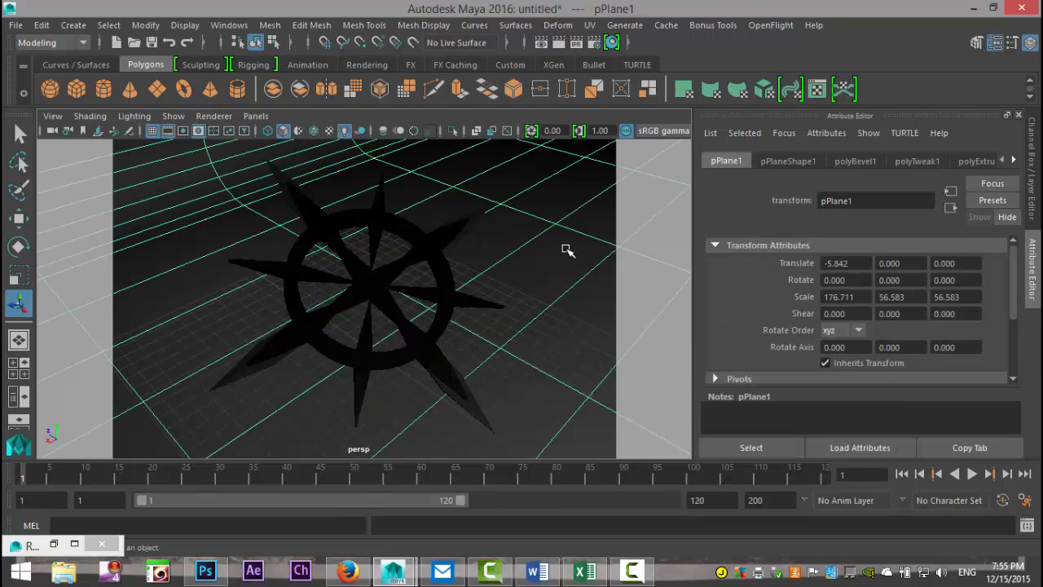
- Combine the inner mesh and the outer long points of the compass rose into one mesh
scroll(563, 249, down, 2)
scroll(564, 251, up, 1)
alt+drag(519, 291, 467, 311)
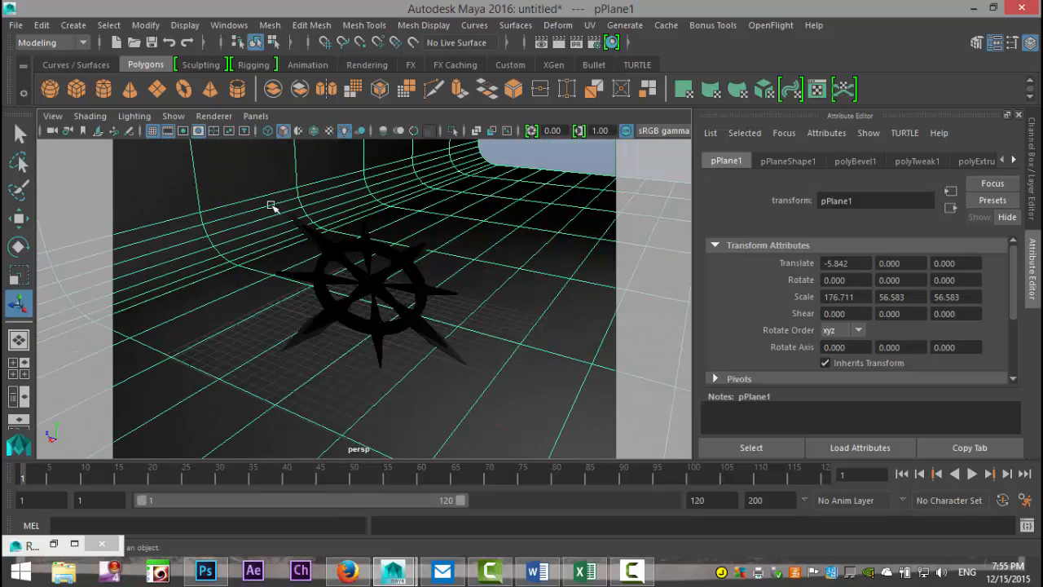
drag(258, 201, 479, 429)
shift+click(536, 276)
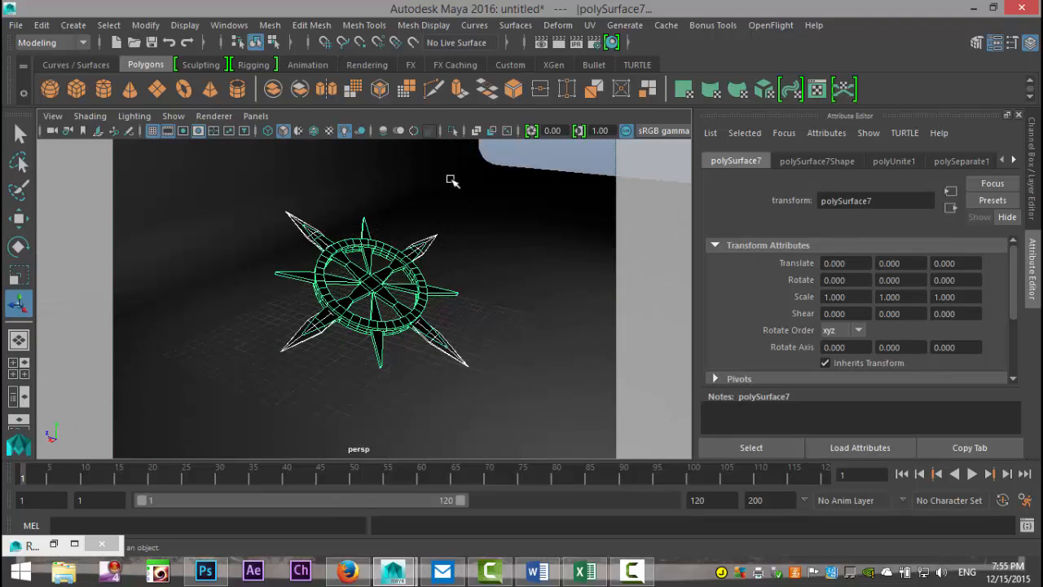
click(270, 25)
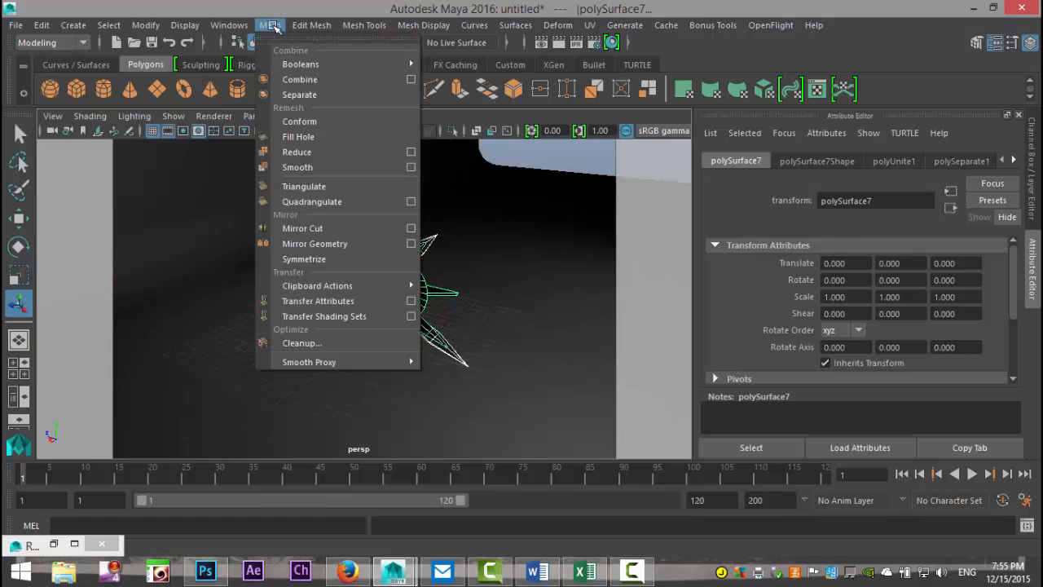
click(306, 80)
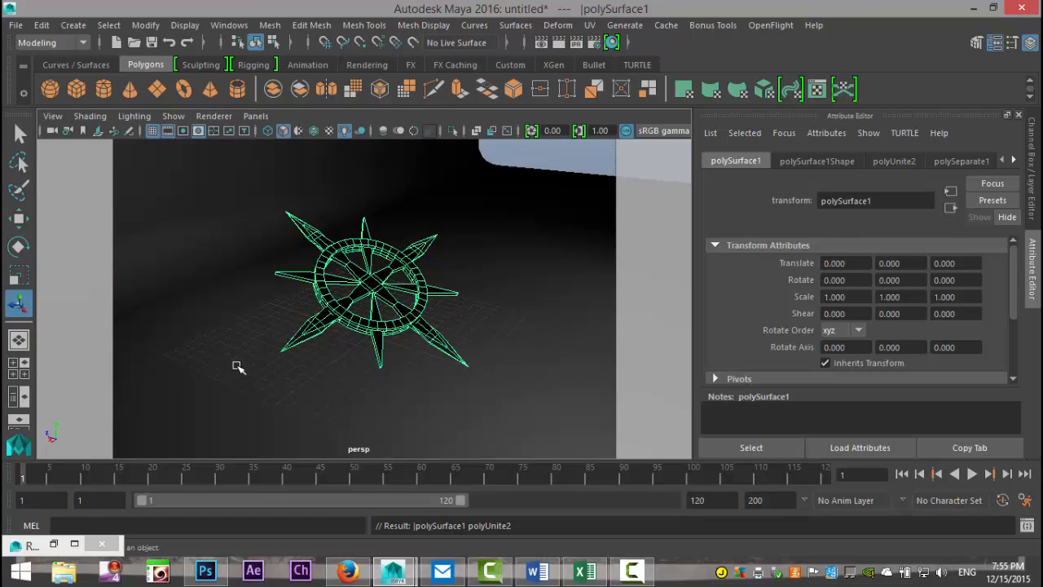
- Rotate the compass rose until it lies flat in the side view, at about 26.2, -6.2 and 12.4 degrees on X, Y and Z
click(18, 368)
key(space)
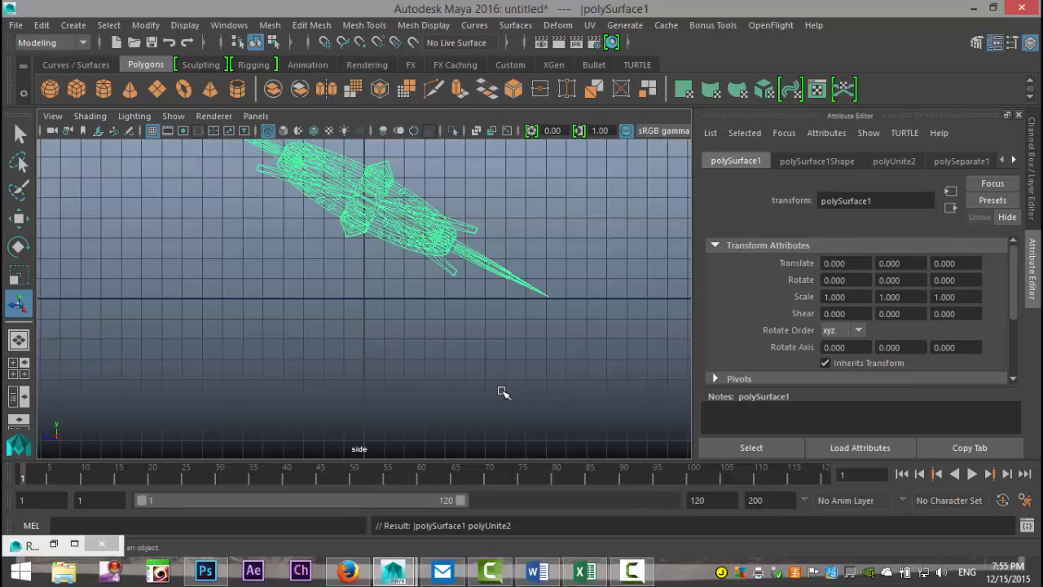
key(e)
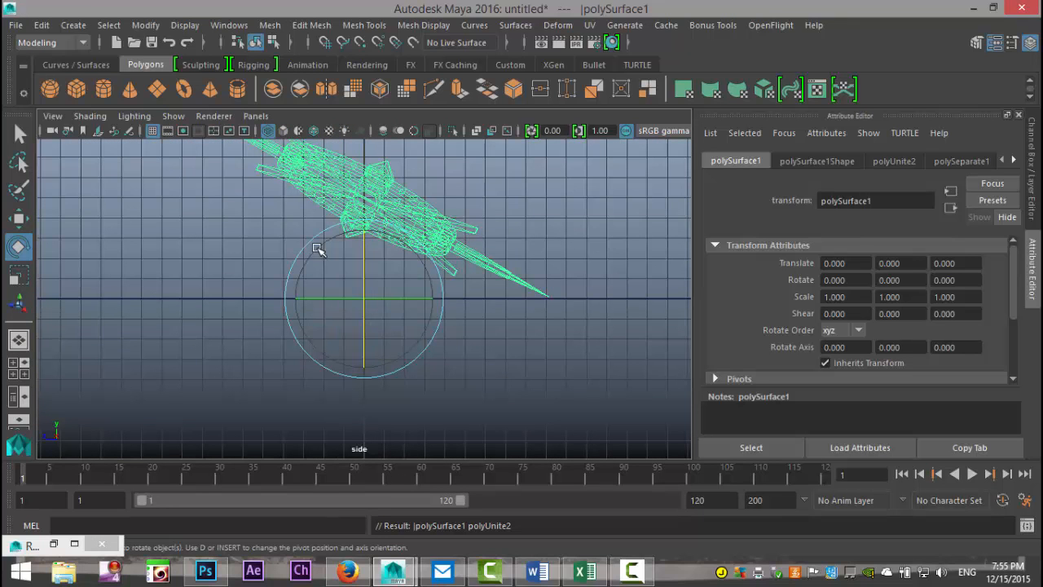
drag(315, 257, 300, 283)
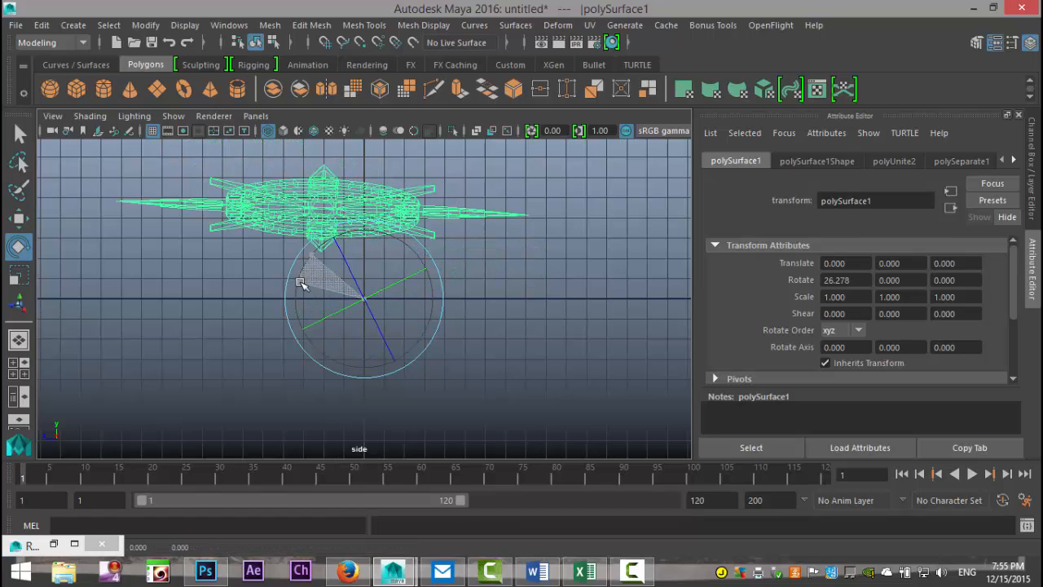
drag(856, 279, 757, 279)
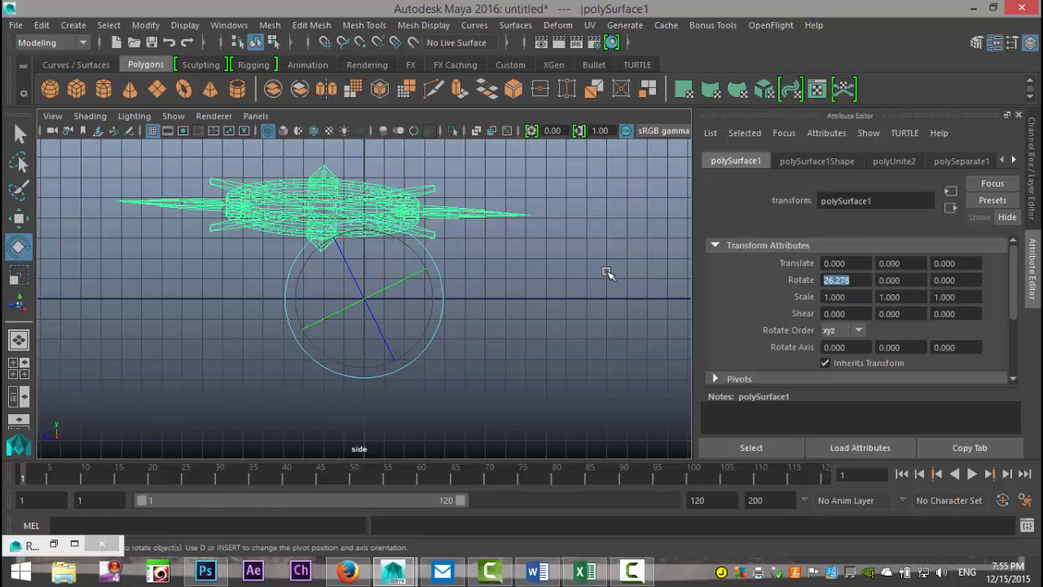
text(25)
key(Return)
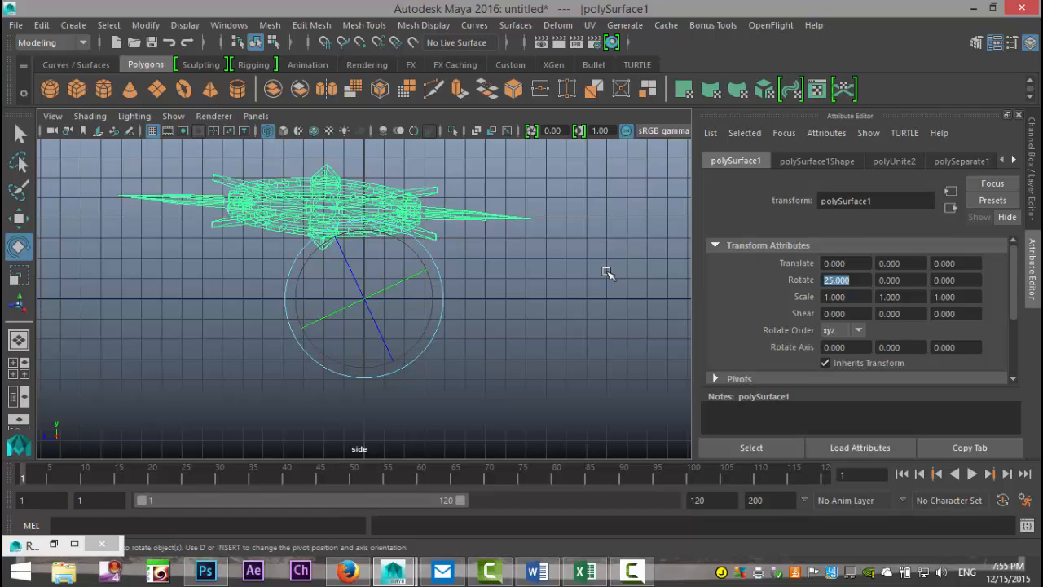
drag(350, 268, 292, 277)
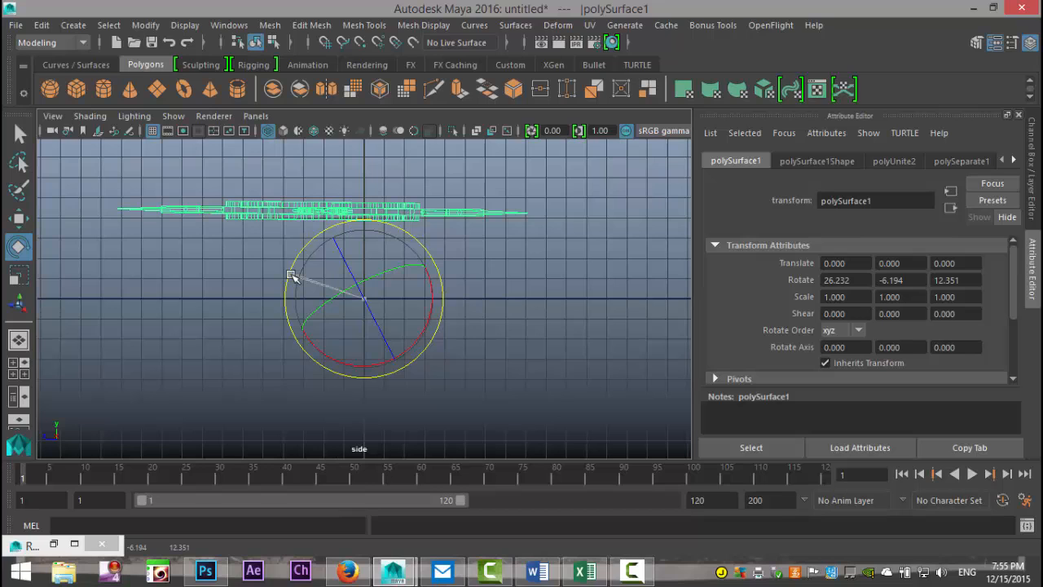
drag(292, 277, 292, 277)
- Create a polygon cylinder and raise it to about 7.27 on Y, above the compass rose in the perspective view
click(22, 369)
key(space)
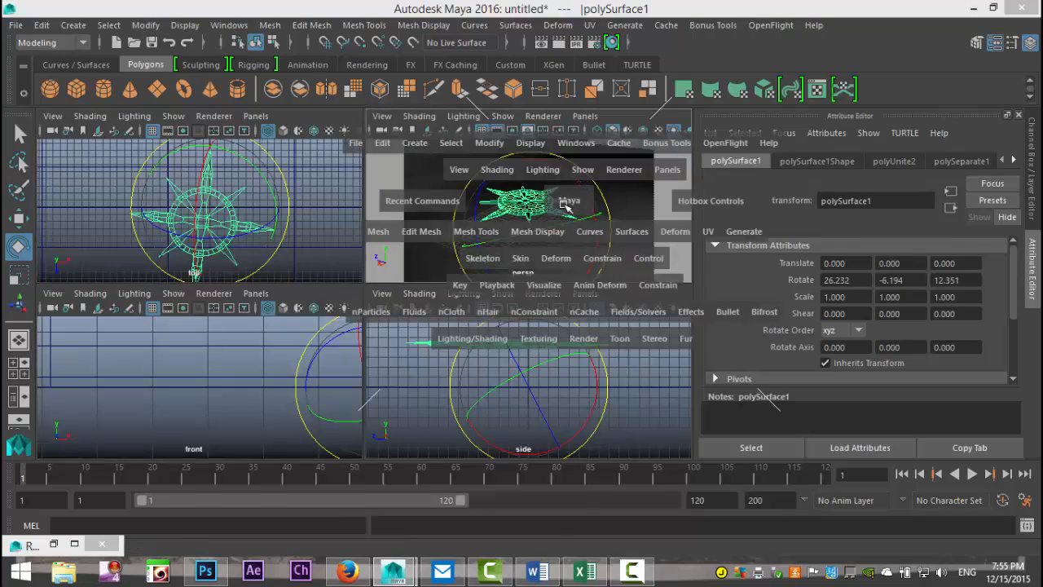
scroll(531, 272, up, 5)
alt+drag(494, 285, 473, 319)
alt+middle_drag(473, 318, 500, 258)
scroll(480, 291, down, 5)
alt+drag(482, 292, 445, 379)
click(105, 88)
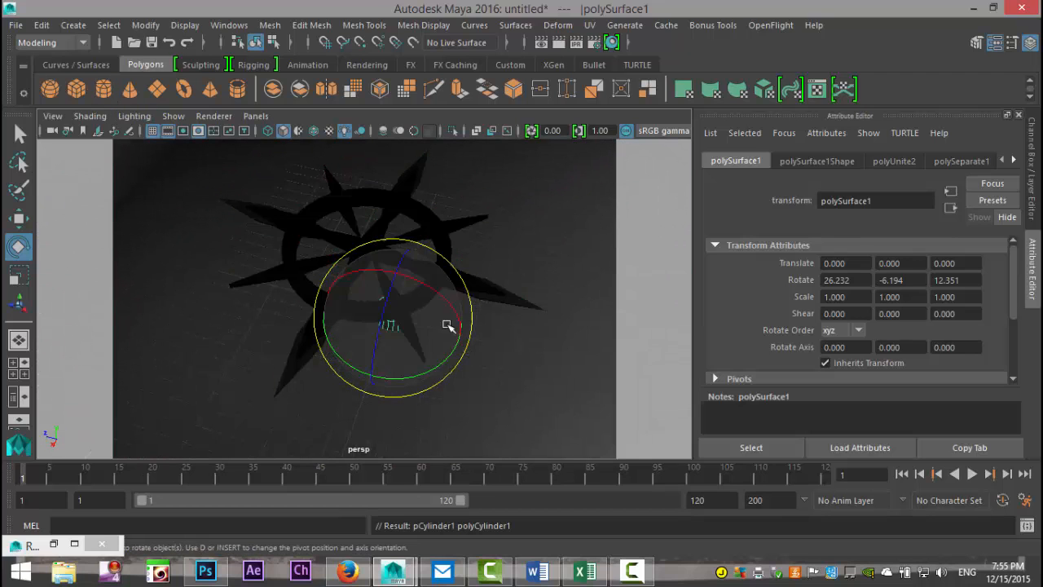
key(w)
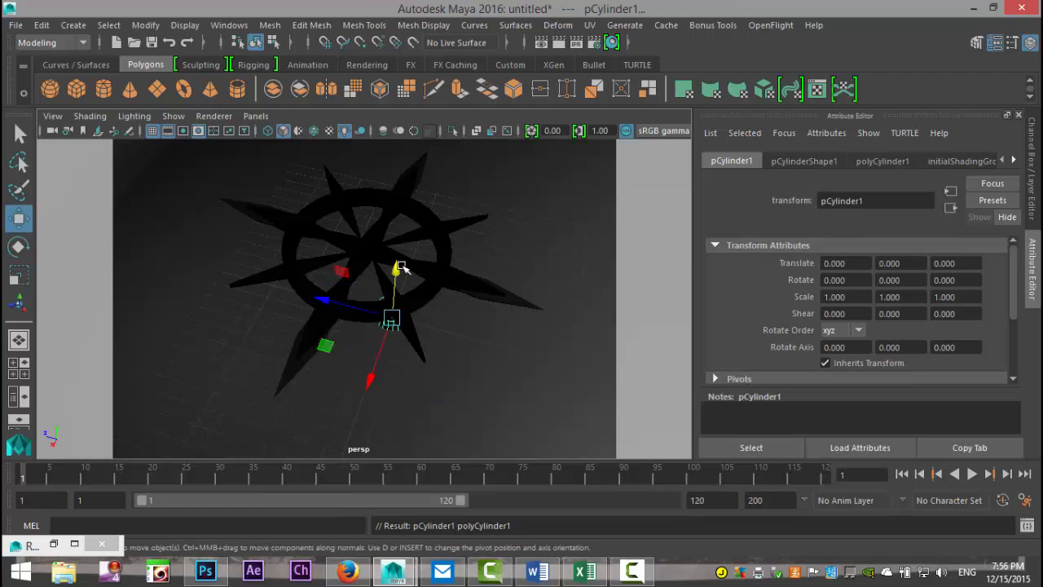
drag(408, 212, 407, 159)
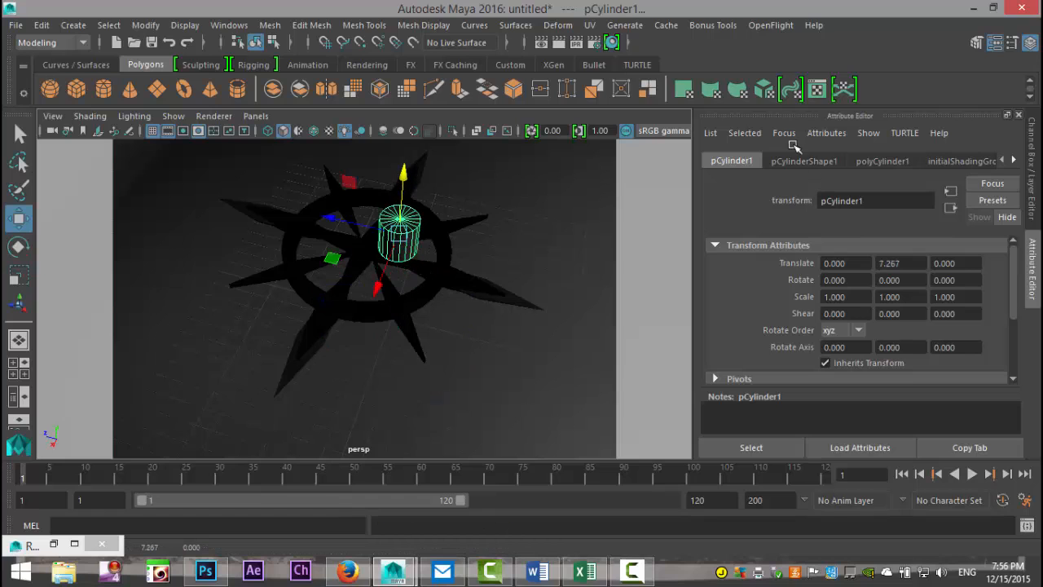
- Set the cylinder's Subdivisions Axis to 30
click(881, 161)
double_click(852, 296)
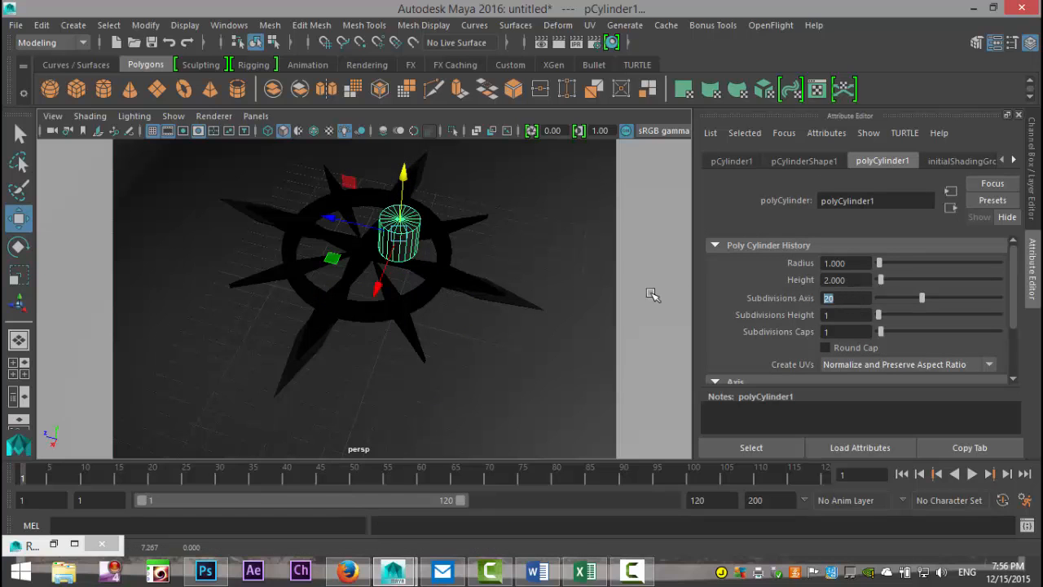
text(30)
key(Return)
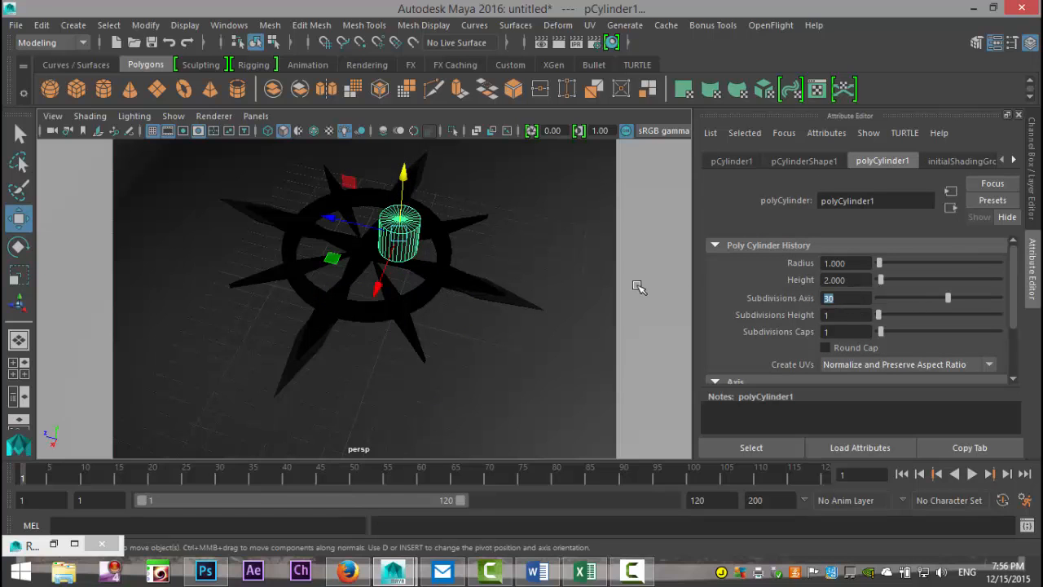
- Scale the cylinder down uniformly and stretch it along Y into a slim peg
click(440, 365)
click(401, 228)
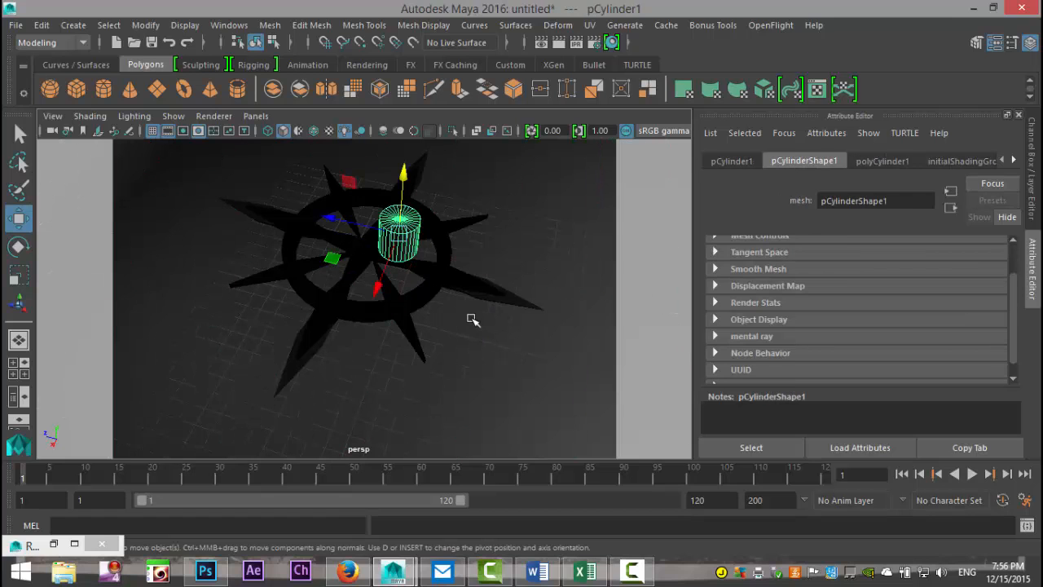
key(r)
drag(401, 237, 380, 237)
drag(402, 176, 418, 95)
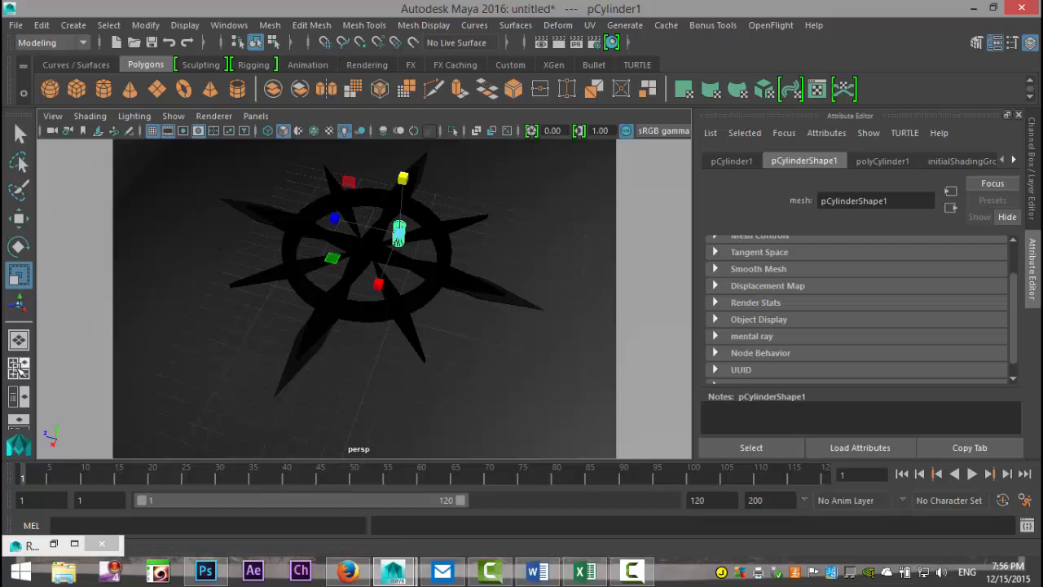
- Move the cylinder in the top view onto the ring at the base of the upper long spike
click(17, 369)
key(space)
scroll(478, 361, up, 4)
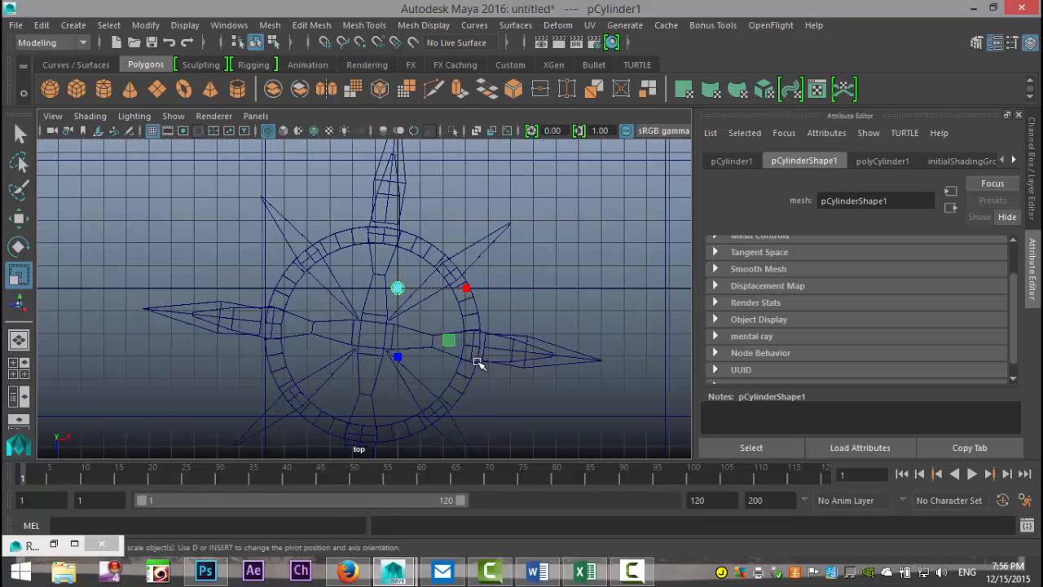
alt+middle_drag(477, 380, 500, 325)
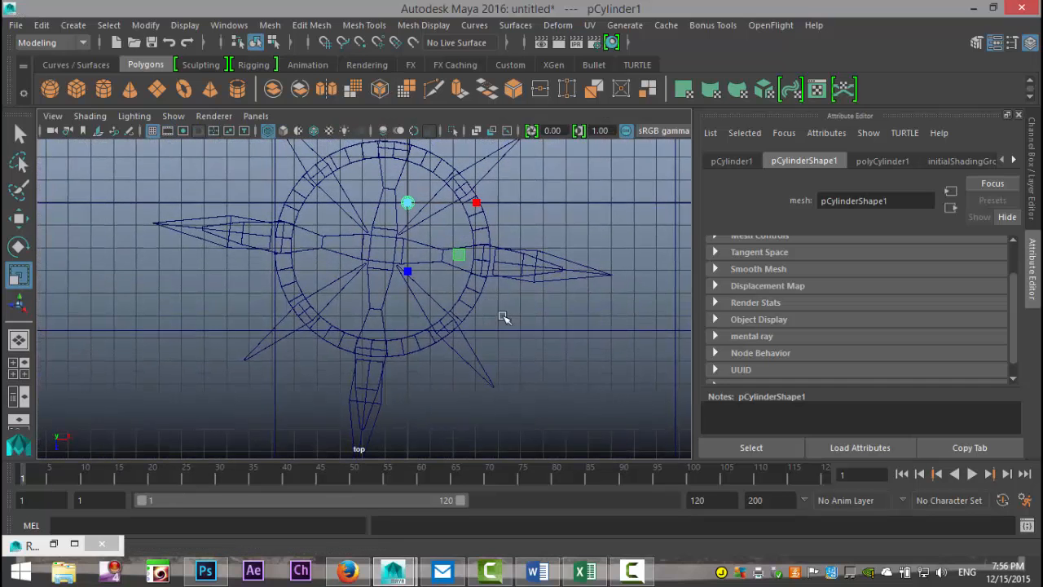
key(w)
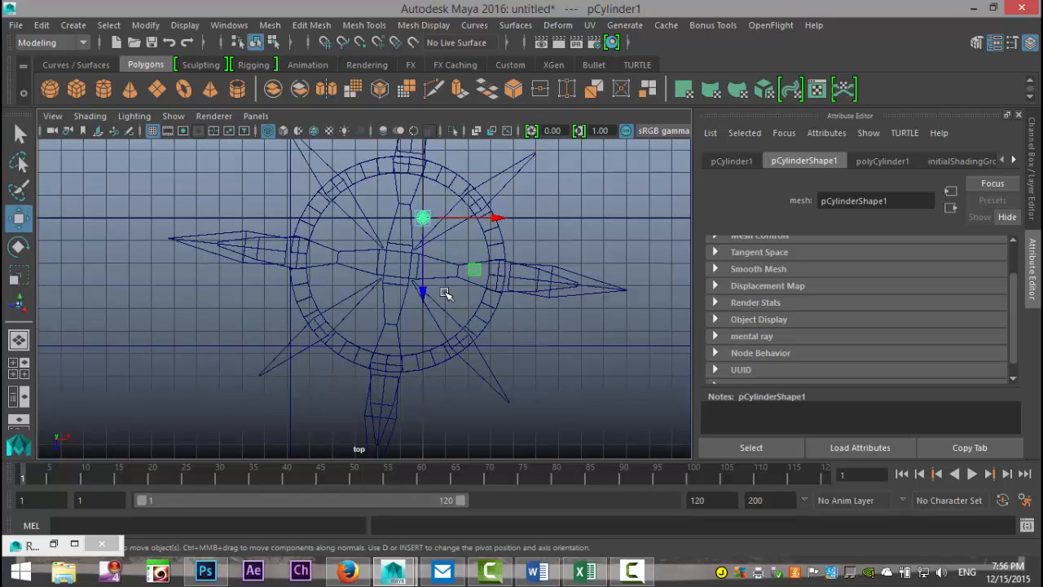
drag(495, 222, 483, 221)
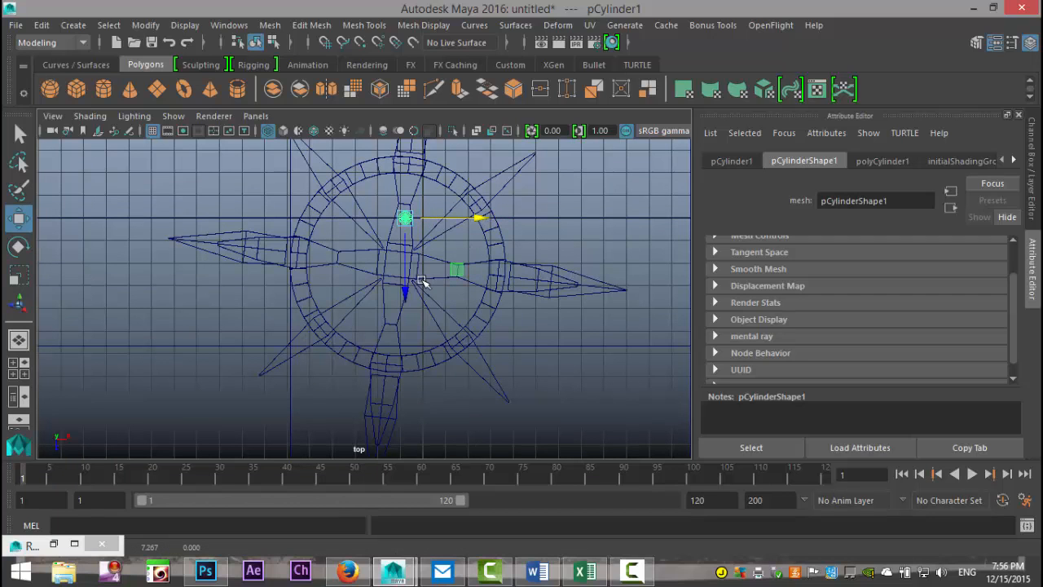
drag(403, 291, 412, 242)
key(f)
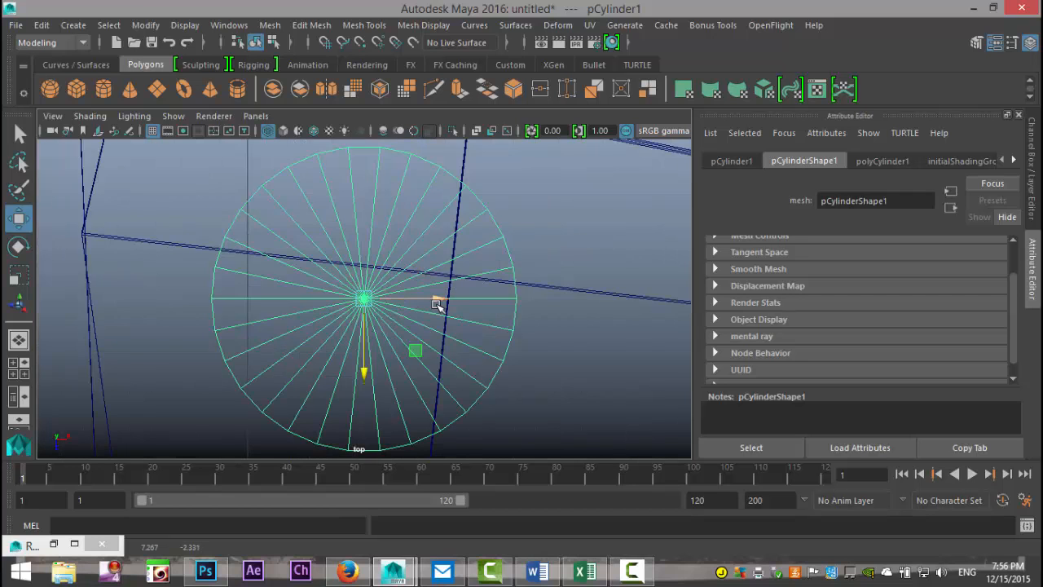
- Align the cylinder with the ring's cross edge using vertex snapping, and center it across the ring's width at about -2.33 on Z
scroll(437, 298, down, 3)
scroll(437, 303, up, 2)
scroll(437, 303, up, 2)
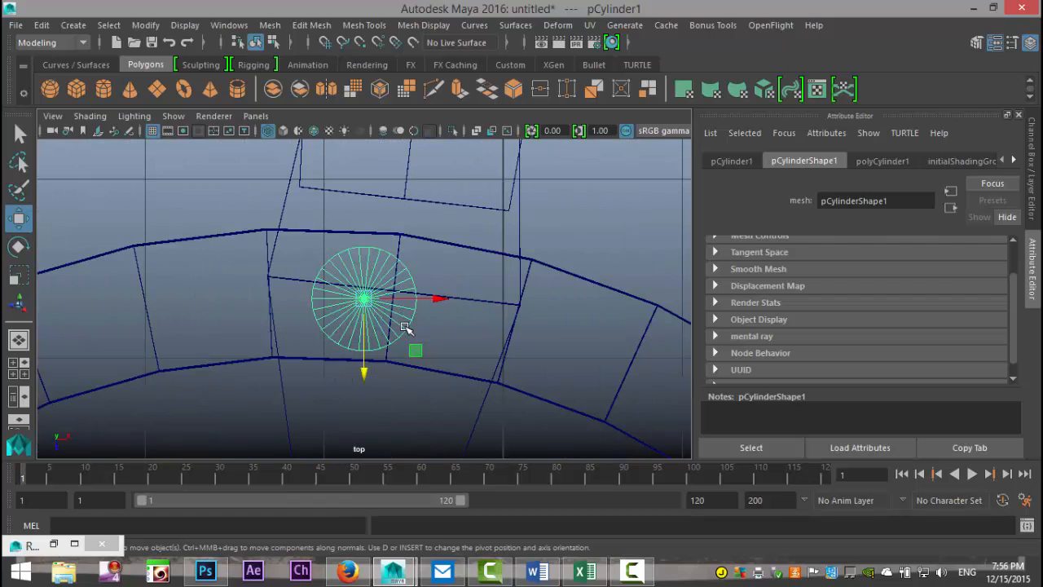
key(x)
drag(364, 302, 403, 269)
key(v)
drag(329, 184, 369, 242)
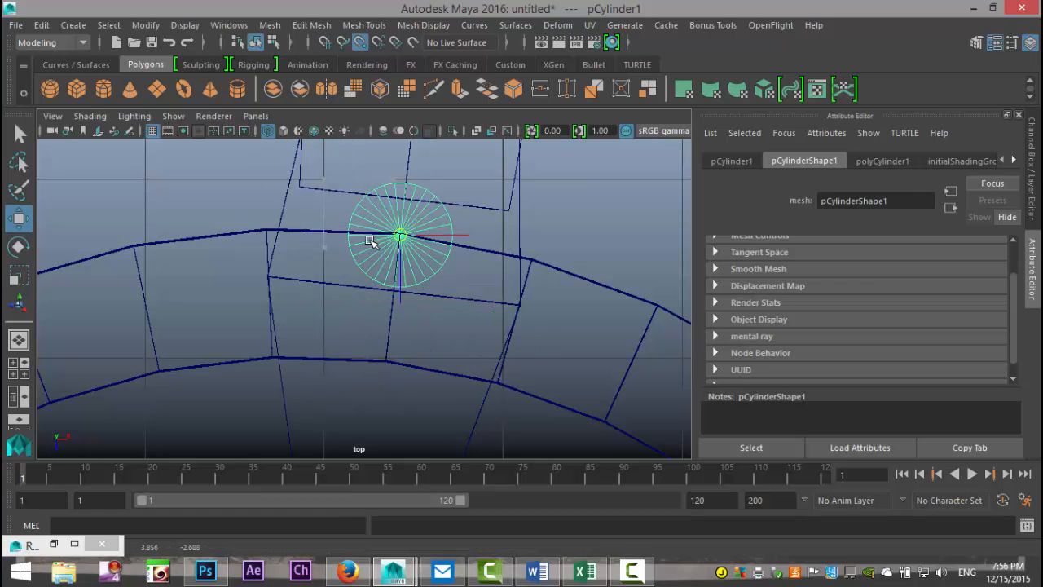
drag(369, 282, 379, 313)
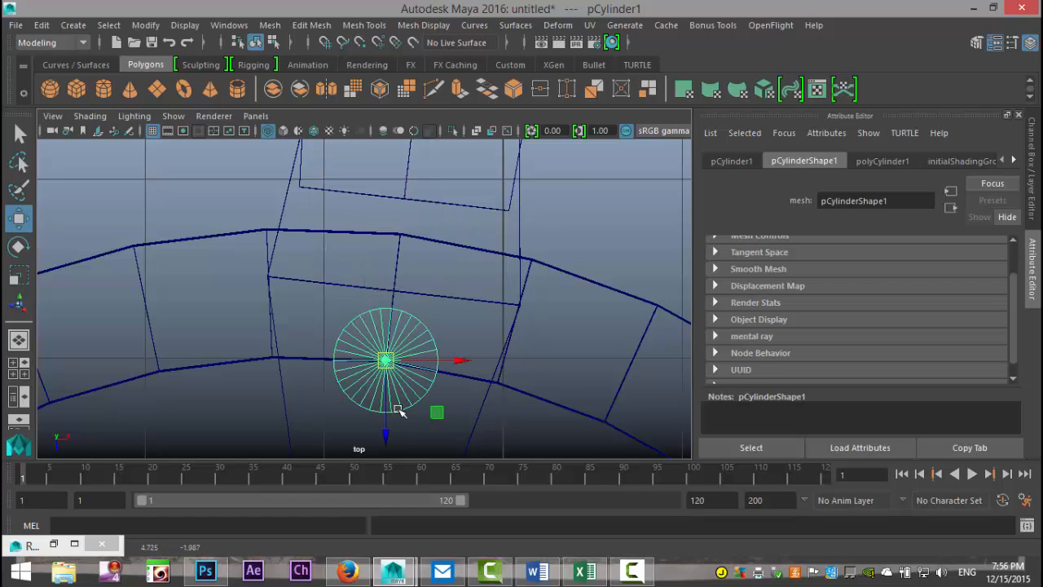
drag(391, 420, 403, 362)
drag(448, 298, 459, 290)
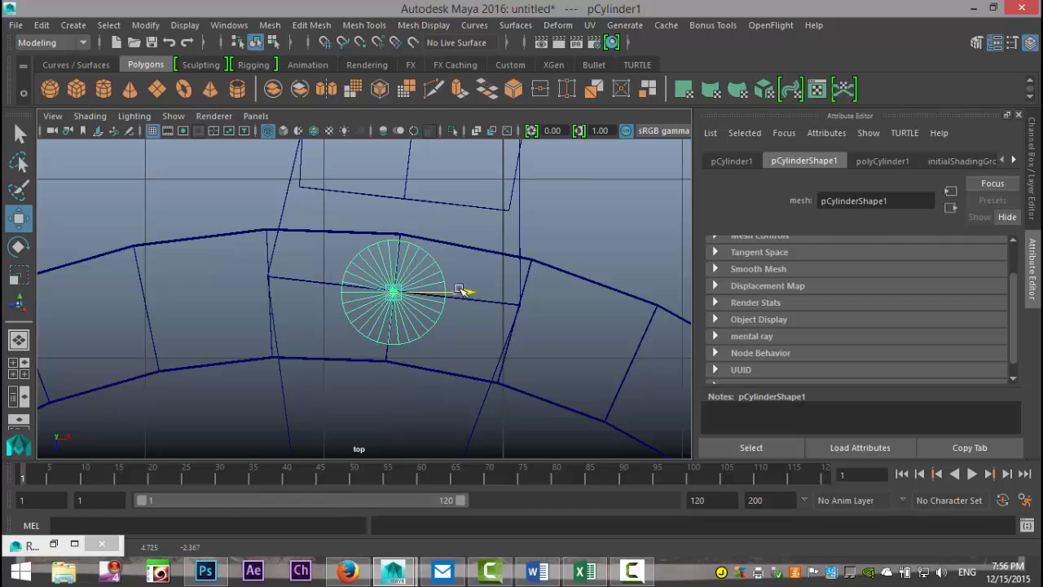
drag(396, 361, 396, 375)
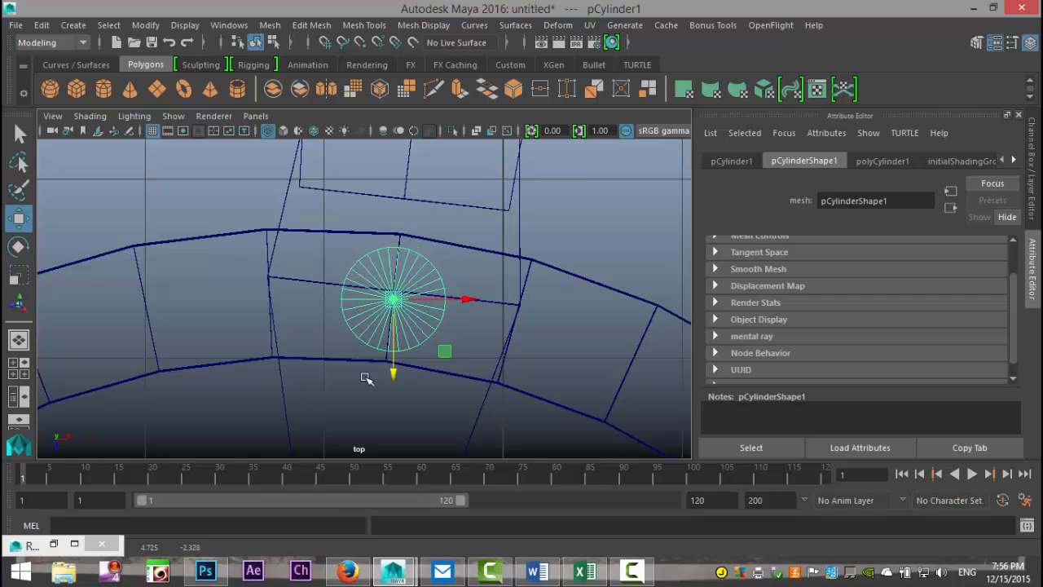
- Lower the cylinder along Y in the perspective view so it sits in the ring
click(13, 366)
key(space)
alt+drag(526, 238, 471, 246)
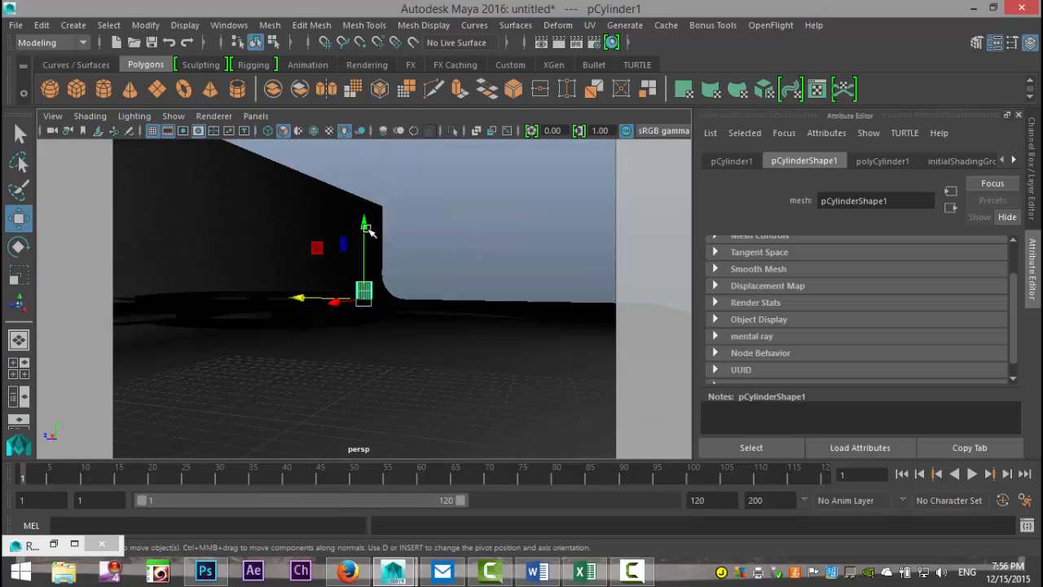
drag(364, 228, 377, 259)
alt+drag(438, 282, 131, 385)
key(r)
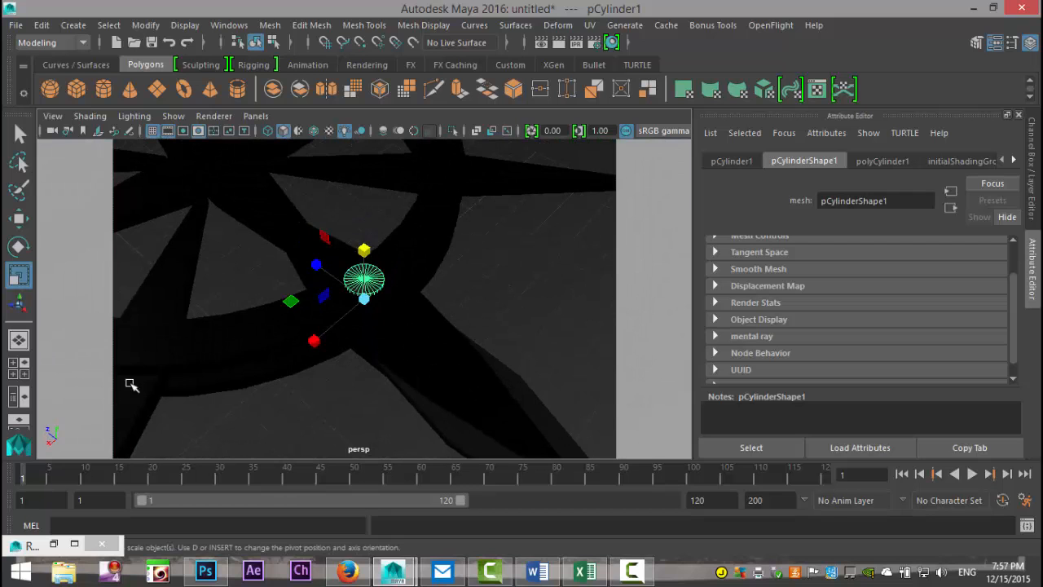
- Move the cylinder's pivot in the top view from the cylinder to the center of the compass hub
click(30, 369)
key(space)
scroll(371, 299, down, 3)
alt+middle_drag(375, 302, 375, 257)
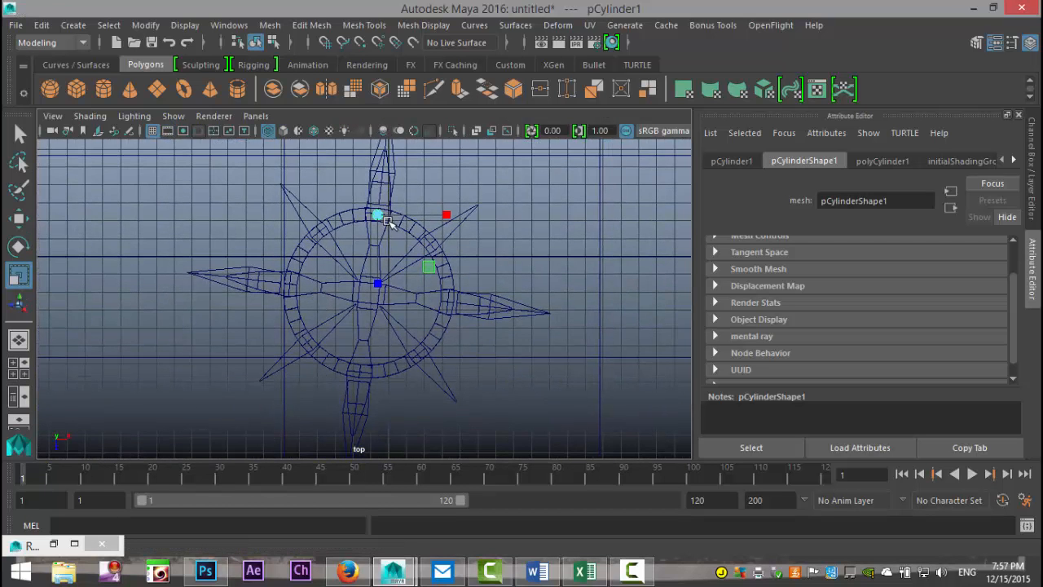
key(d)
drag(379, 285, 387, 358)
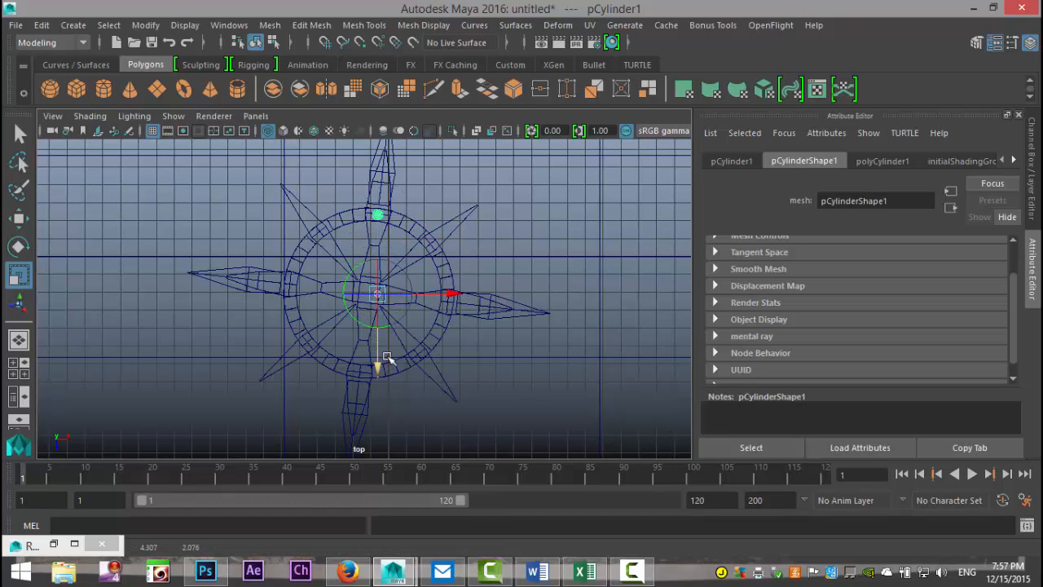
drag(449, 296, 444, 297)
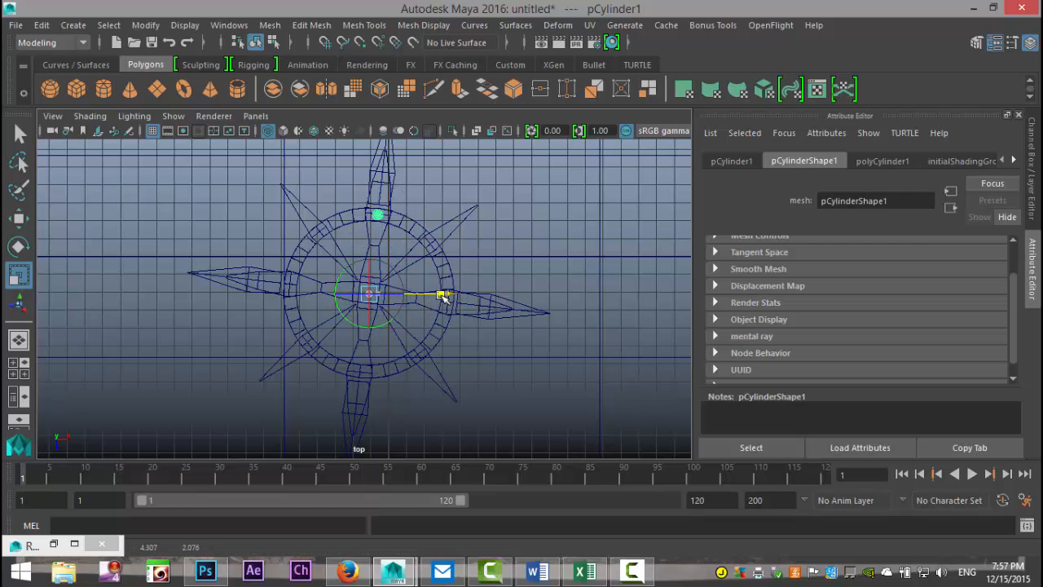
- Fine-tune the cylinder's pivot so it sits at the exact middle of the central hub
key(f)
scroll(439, 302, down, 5)
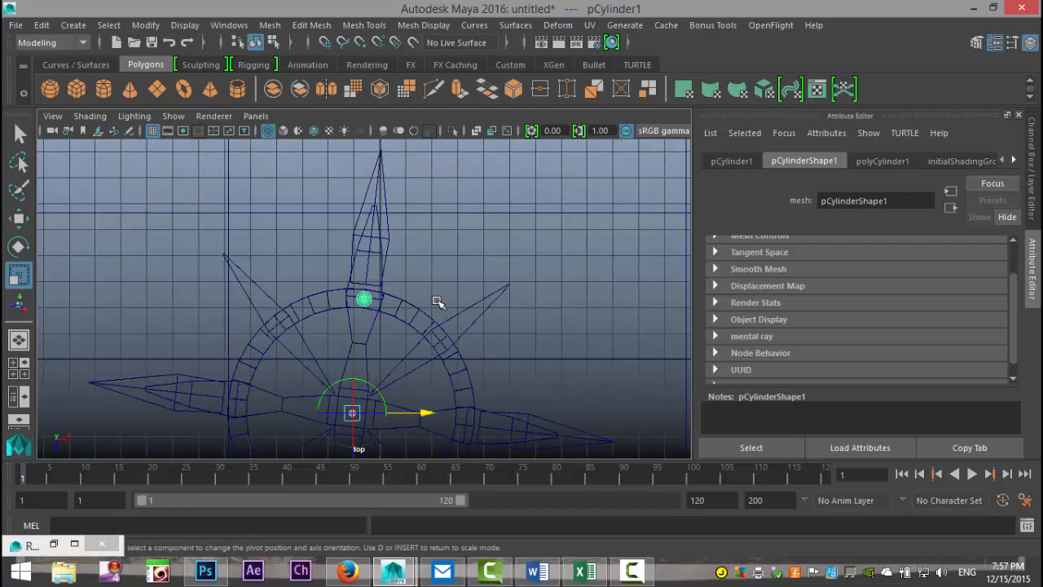
scroll(418, 327, up, 6)
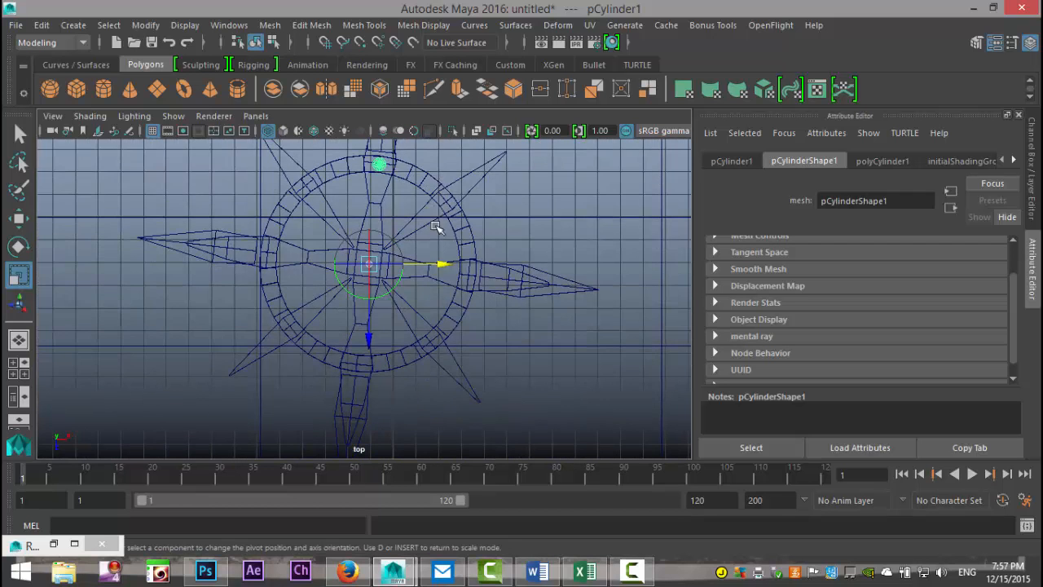
scroll(462, 339, up, 2)
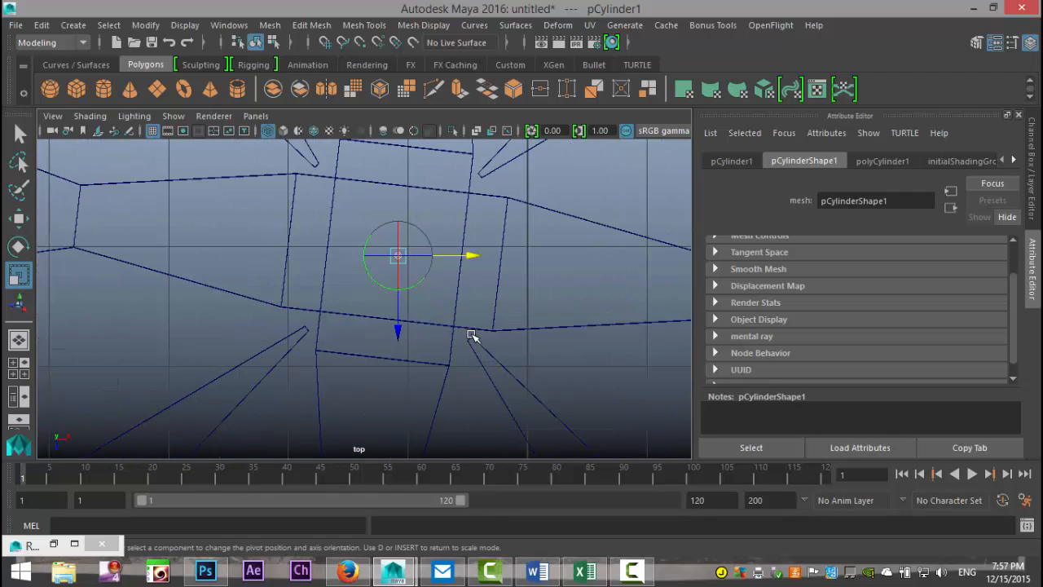
drag(401, 329, 400, 325)
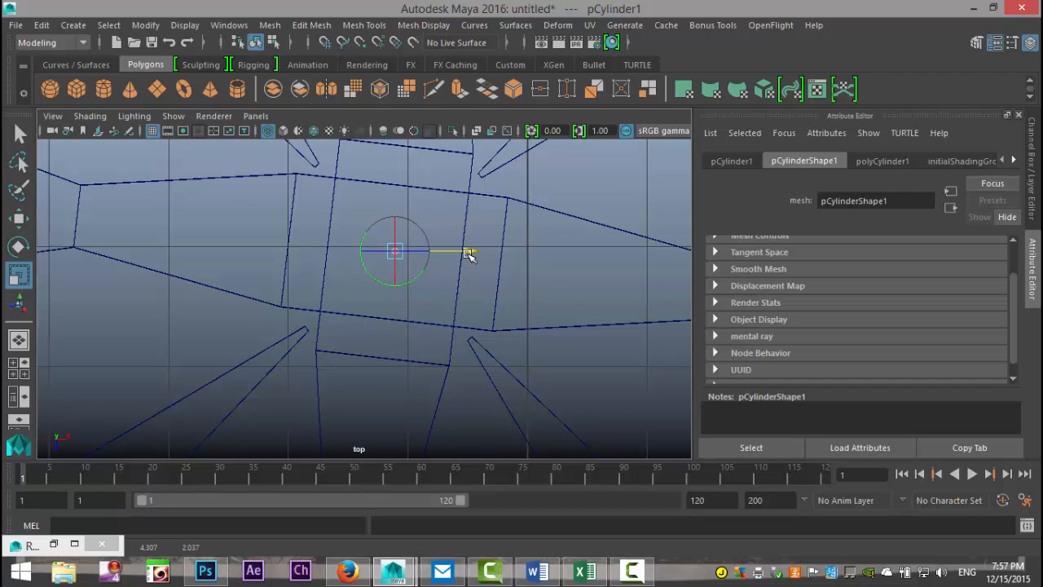
- Duplicate the cylinder and rotate the copy about -89 degrees around the hub onto the base of the right spike
scroll(470, 277, down, 4)
scroll(472, 280, down, 3)
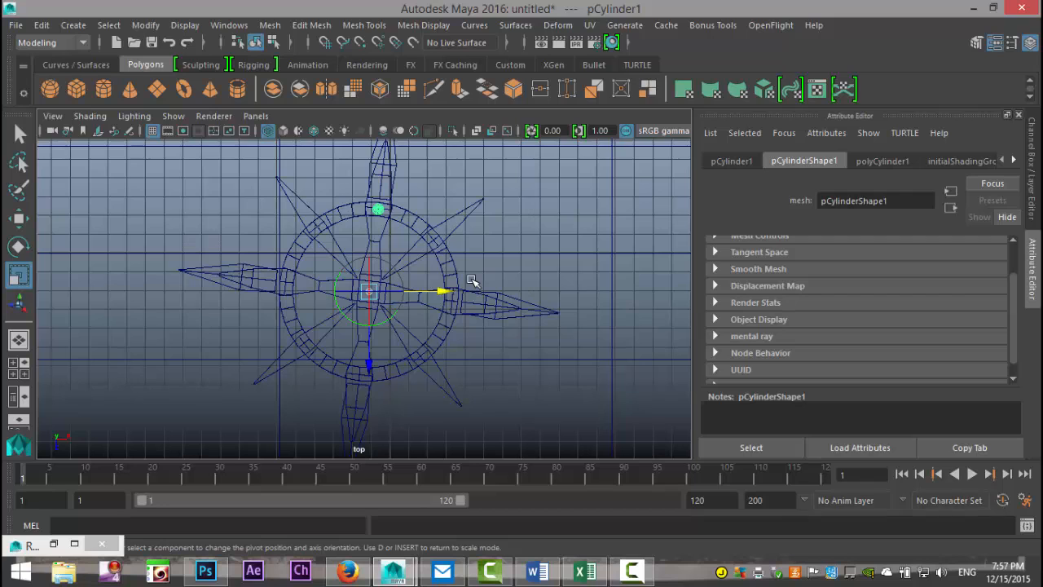
key(ctrl+d)
key(e)
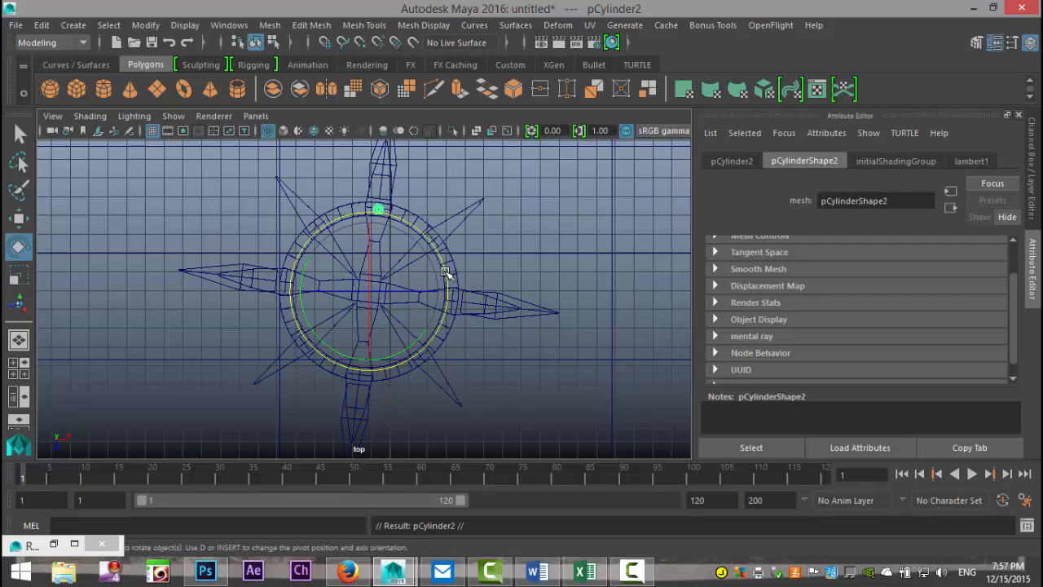
drag(435, 248, 480, 411)
scroll(541, 389, up, 4)
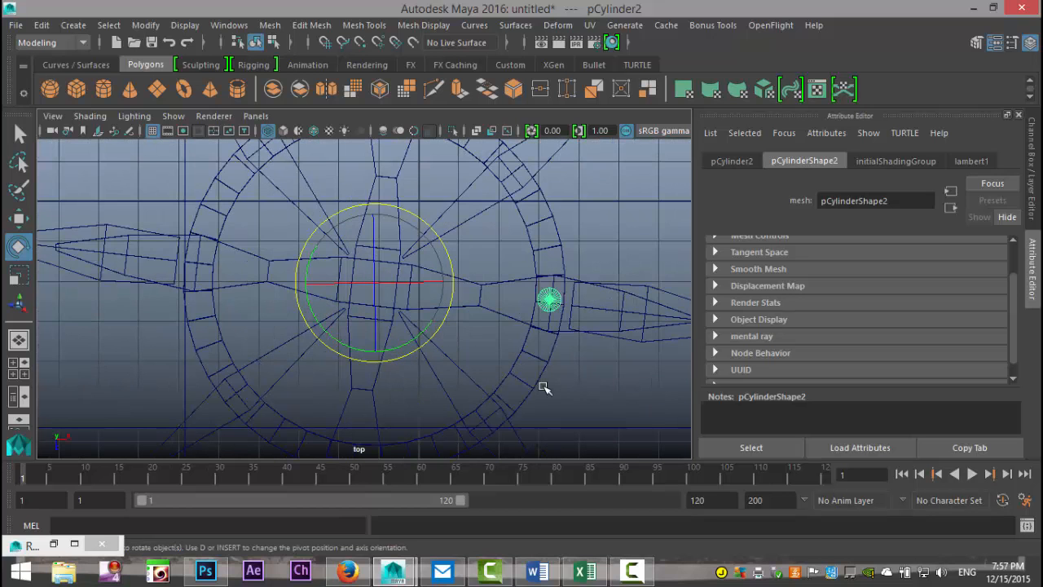
alt+middle_drag(530, 391, 358, 298)
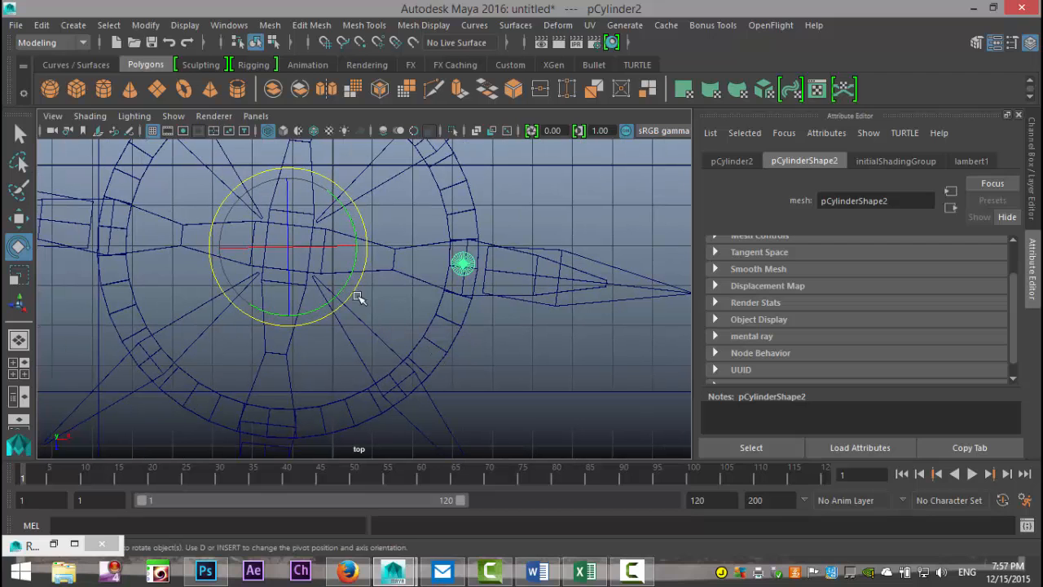
click(343, 290)
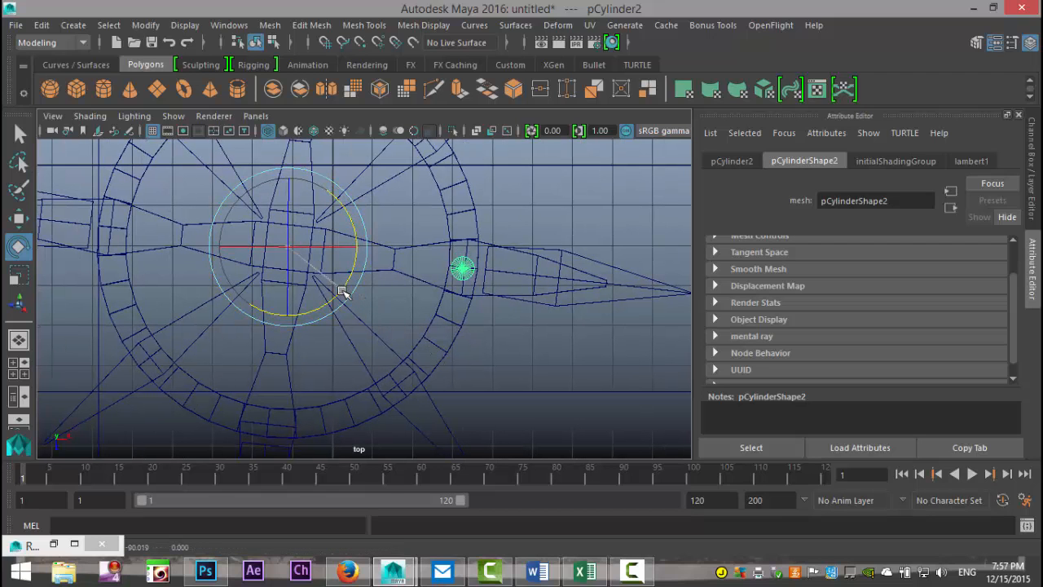
drag(344, 291, 343, 290)
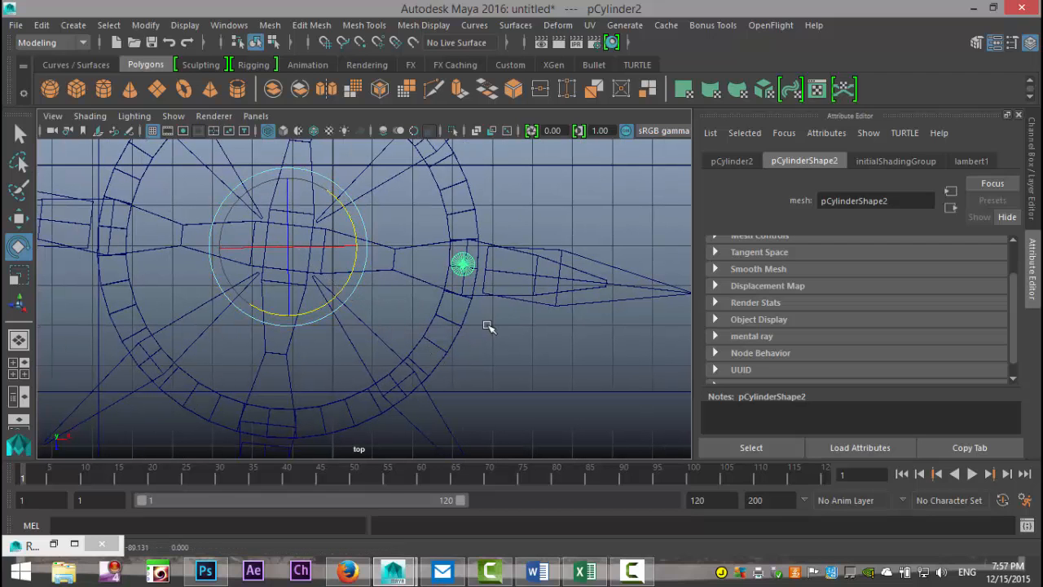
- Repeat the duplicate with its rotation twice to place cylinders at the bases of the lower and left spikes
scroll(487, 326, down, 5)
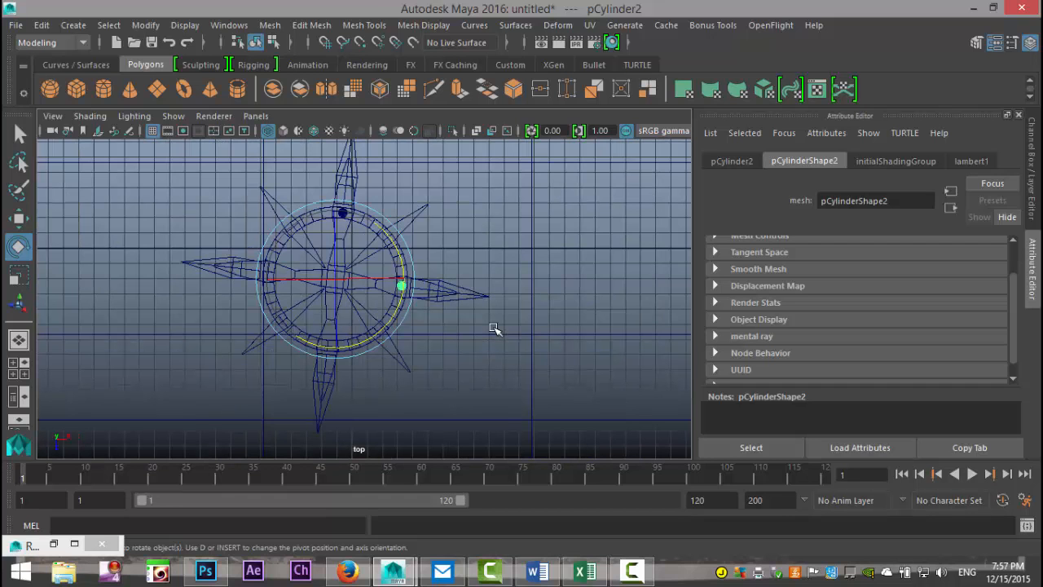
key(shift+d)
key(shift+d)
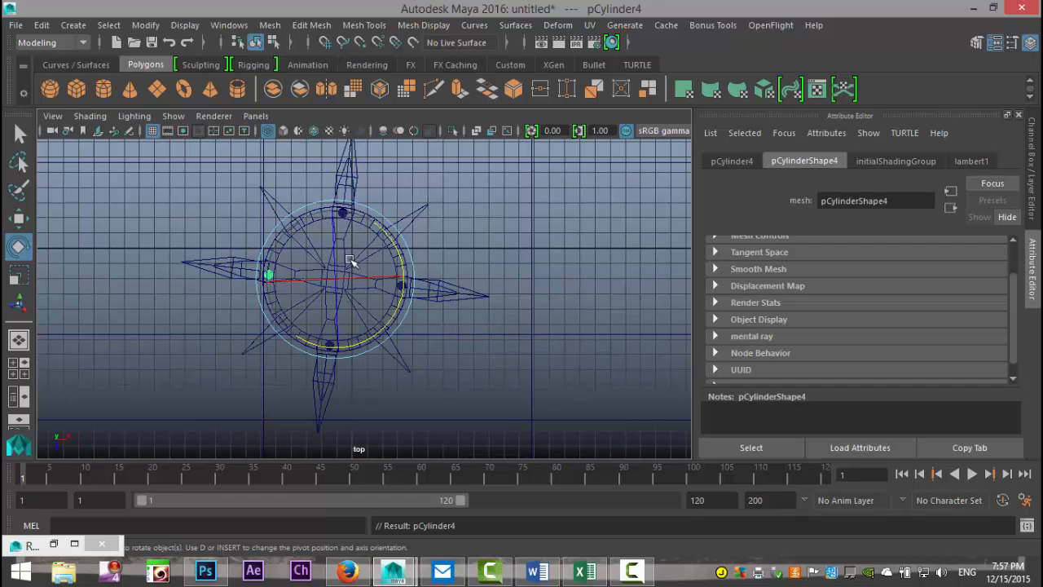
- Center the pivot of the lower spike's cylinder and move the cylinder onto the ring's cross edge
scroll(449, 318, up, 8)
alt+middle_drag(560, 155, 590, 162)
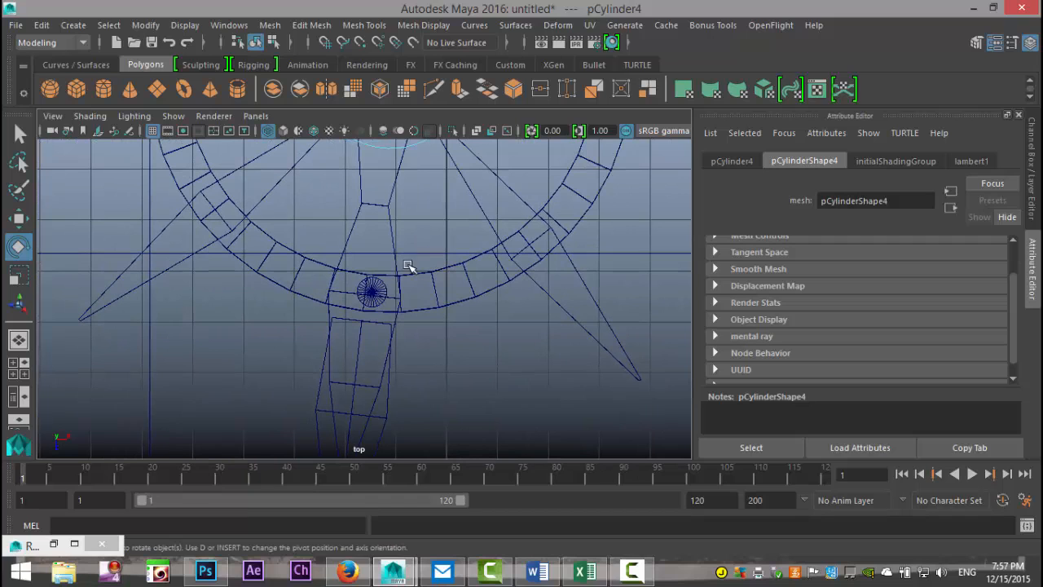
click(385, 291)
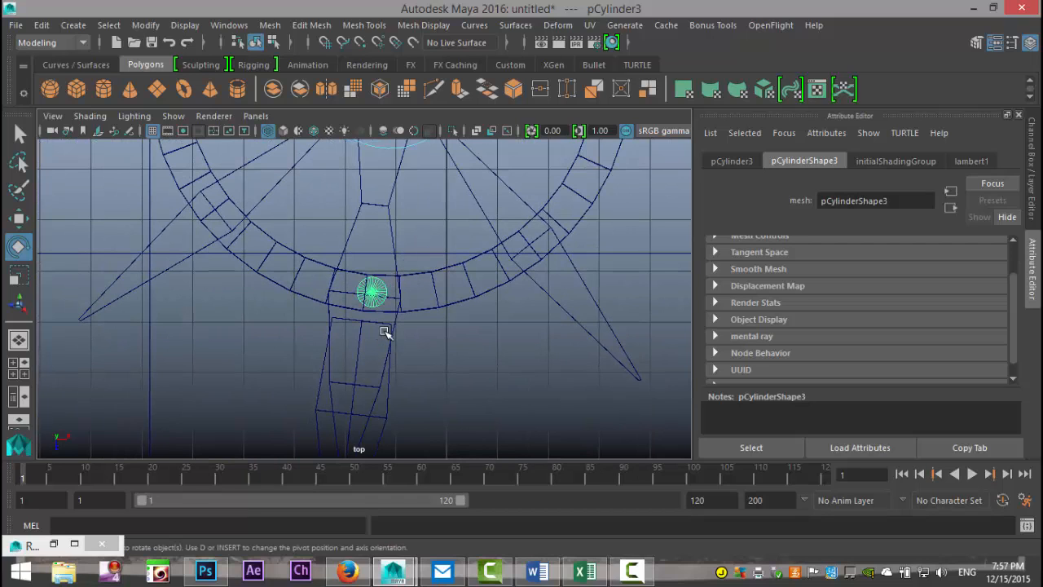
key(w)
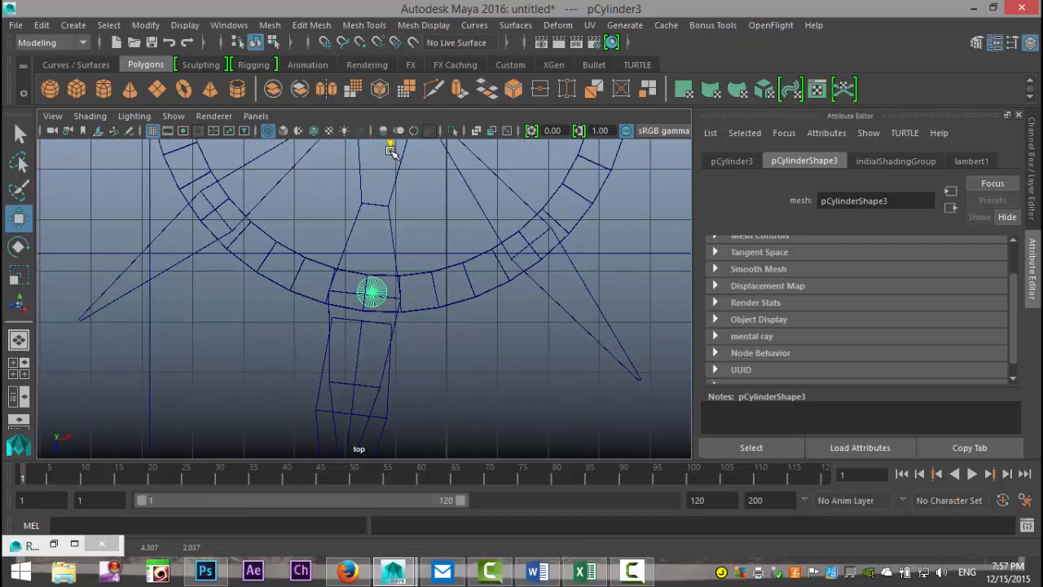
click(145, 24)
click(198, 136)
scroll(424, 340, up, 4)
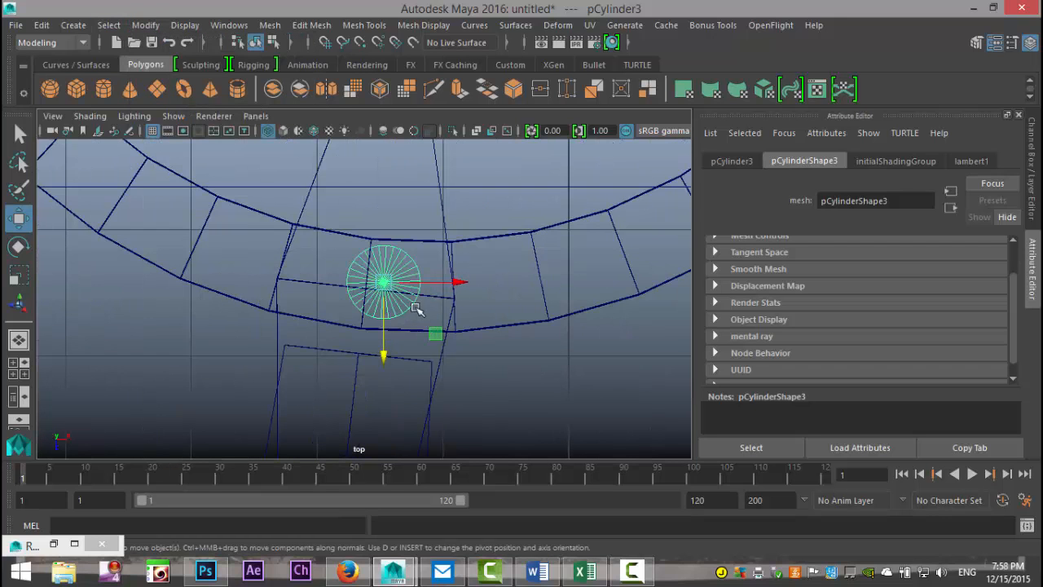
key(d)
drag(388, 286, 374, 288)
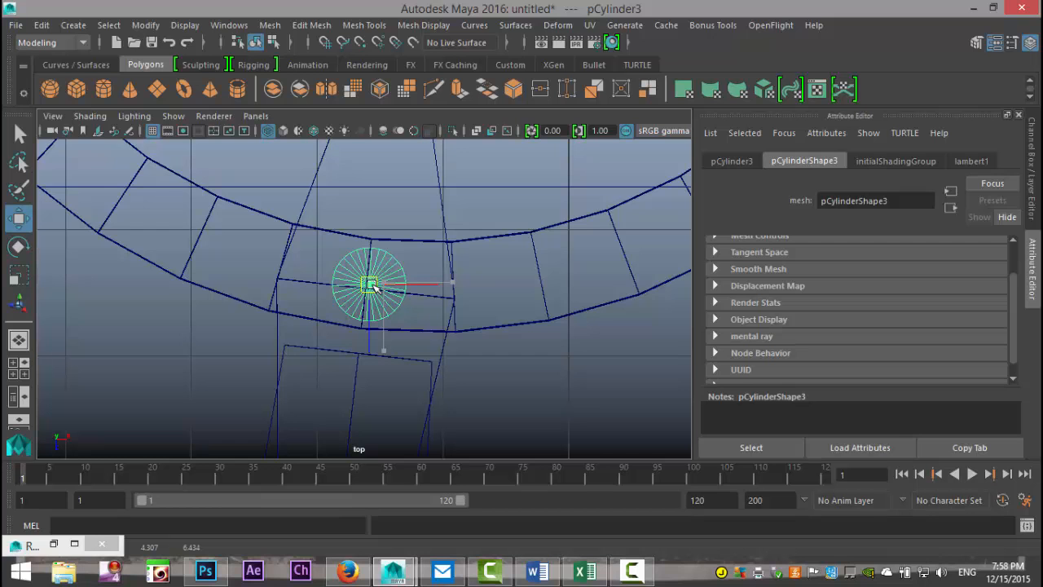
scroll(371, 294, down, 5)
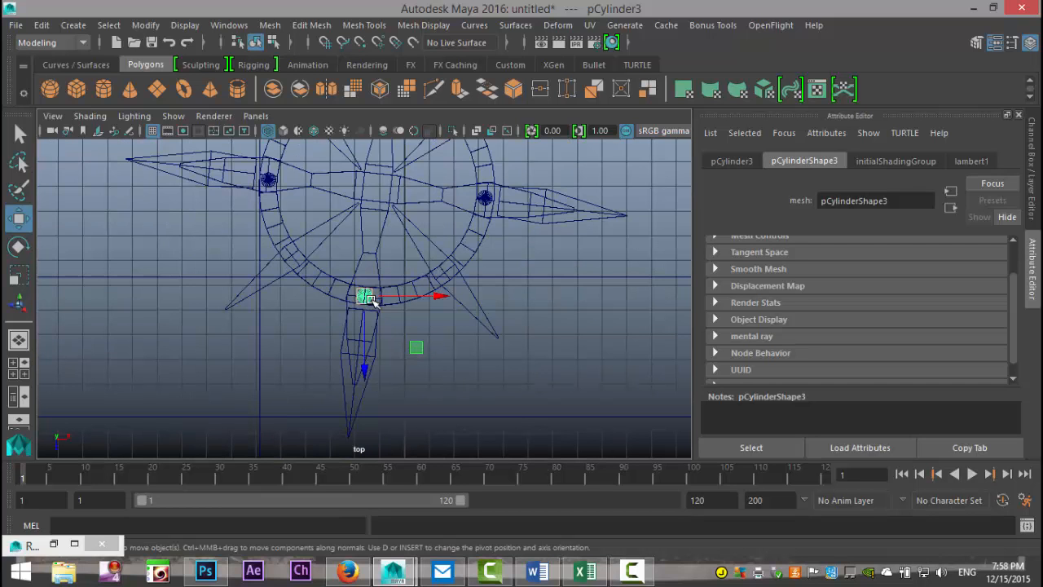
- Center the pivot of the left spike's cylinder and shift the cylinder onto the cross edge at the middle of the ring
alt+middle_drag(259, 329, 444, 403)
scroll(465, 326, up, 2)
click(482, 236)
alt+middle_drag(494, 252, 316, 315)
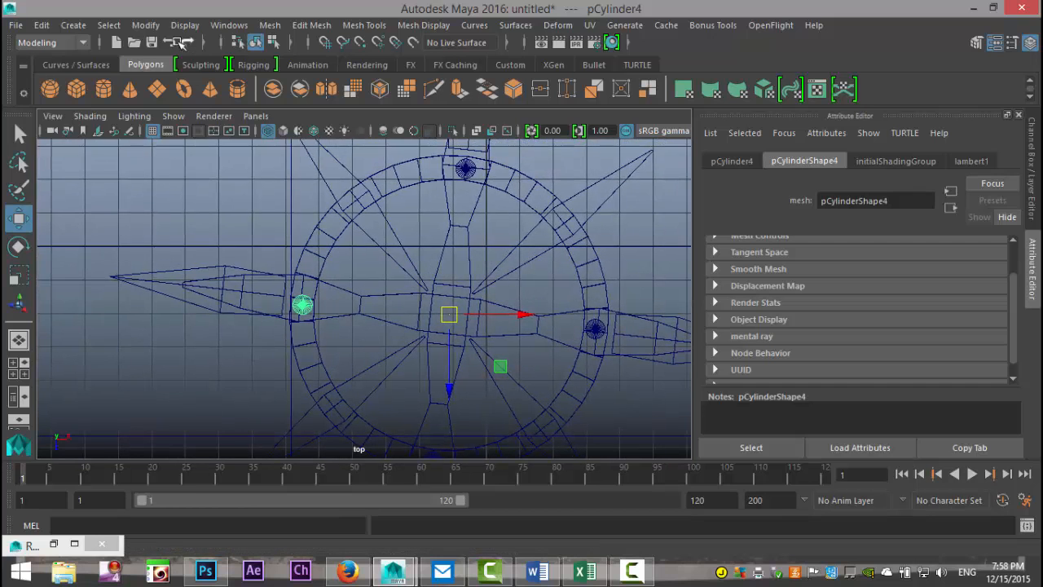
click(147, 25)
click(178, 121)
scroll(187, 317, up, 5)
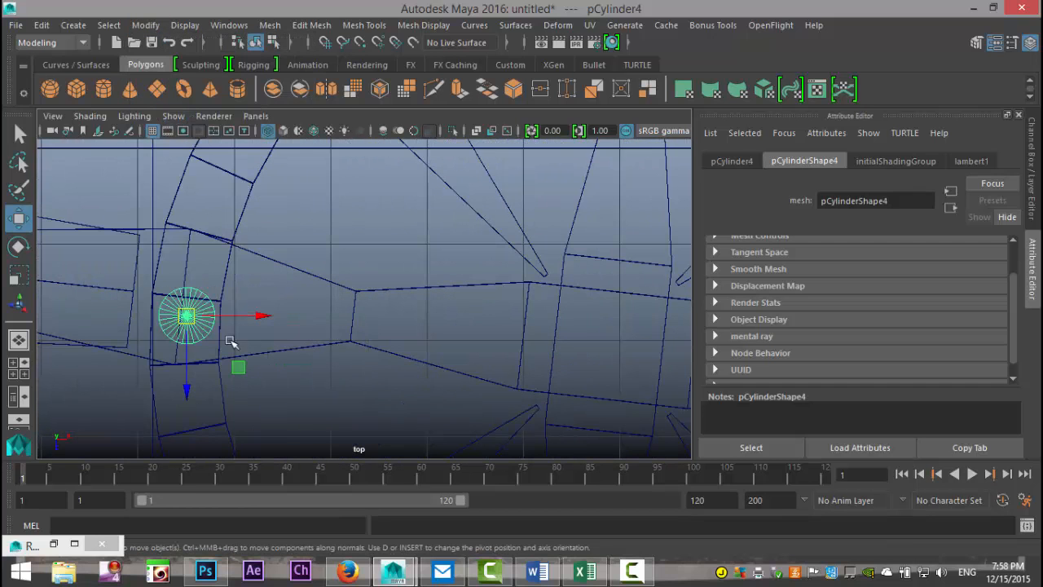
drag(187, 318, 187, 300)
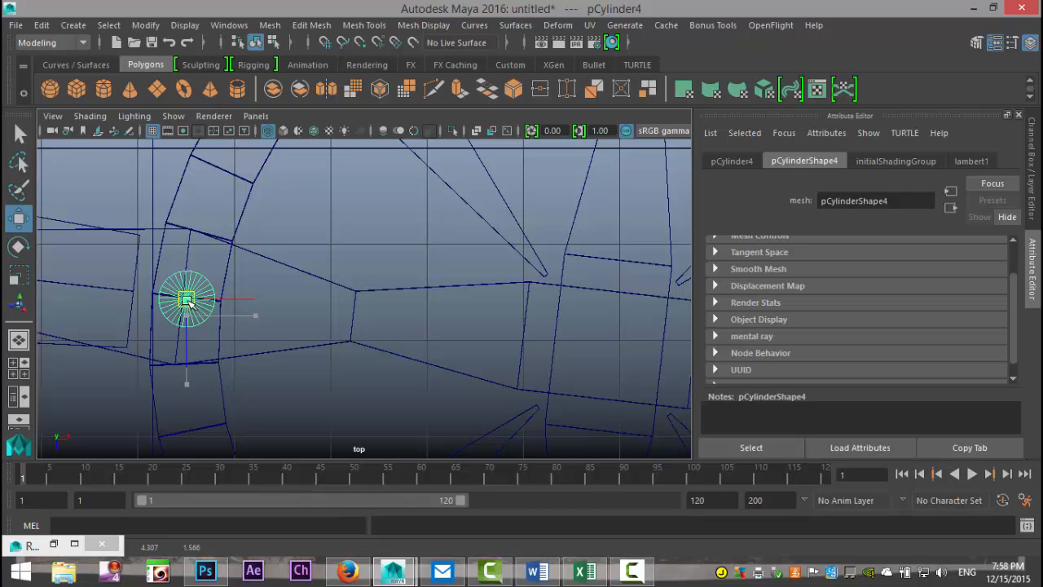
- Adjust the height of the right spike's cylinder along Y in the perspective view so it sits in the ring
click(14, 363)
key(space)
scroll(493, 302, down, 5)
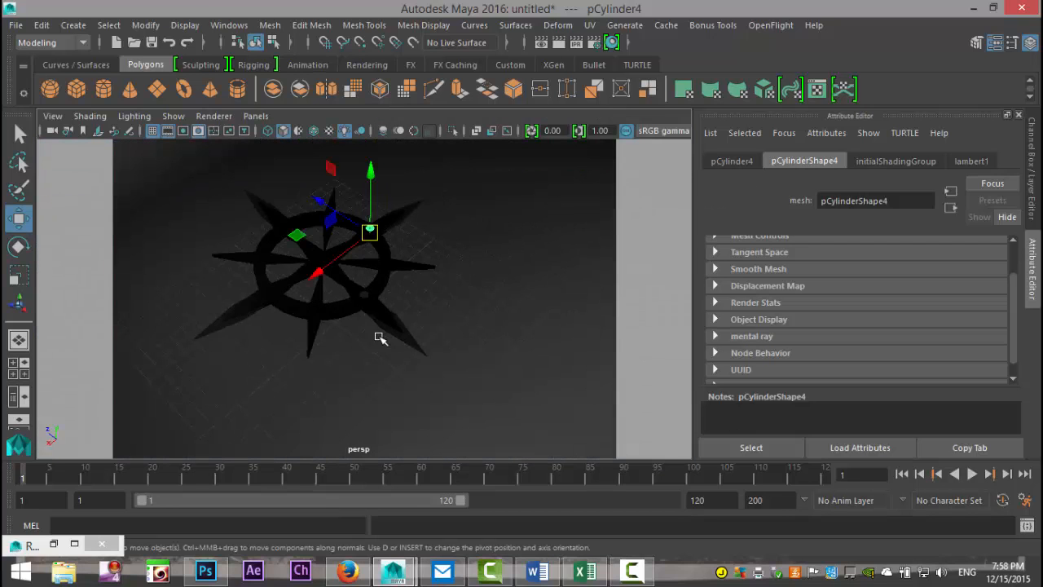
alt+middle_drag(380, 337, 443, 361)
scroll(442, 360, up, 4)
click(497, 315)
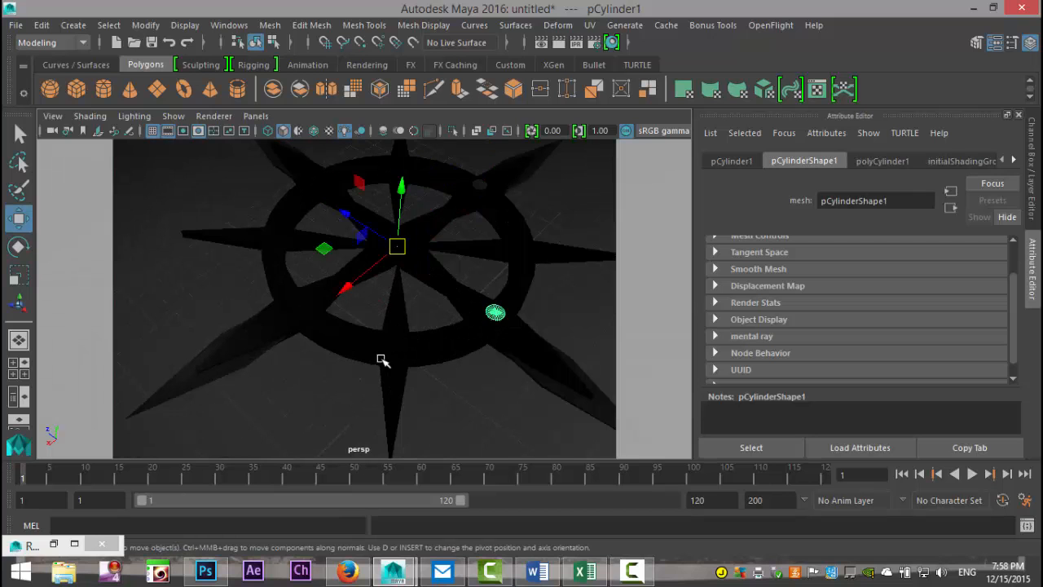
shift+click(316, 342)
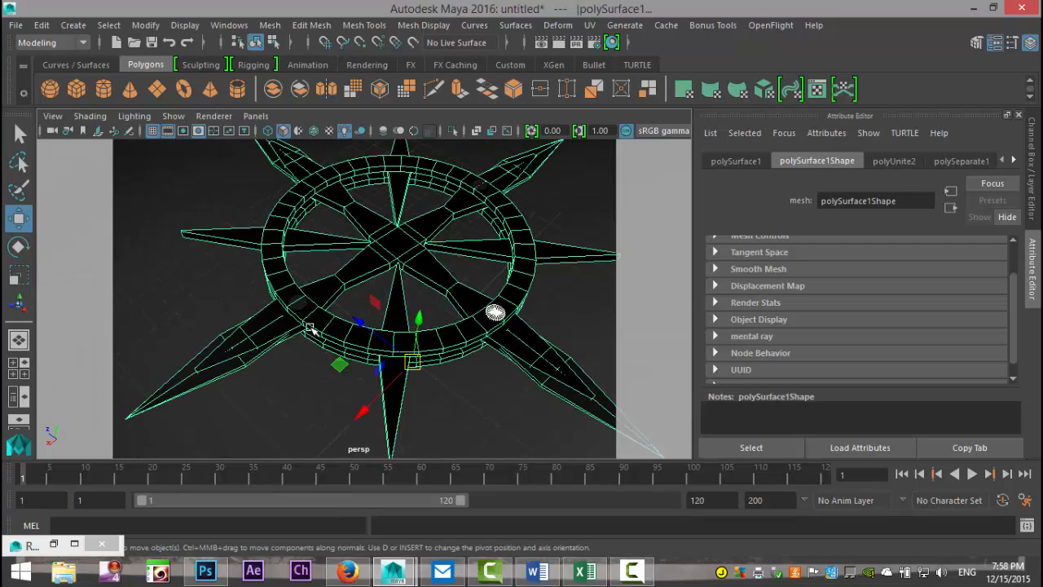
scroll(309, 327, up, 3)
alt+drag(258, 393, 323, 398)
click(257, 352)
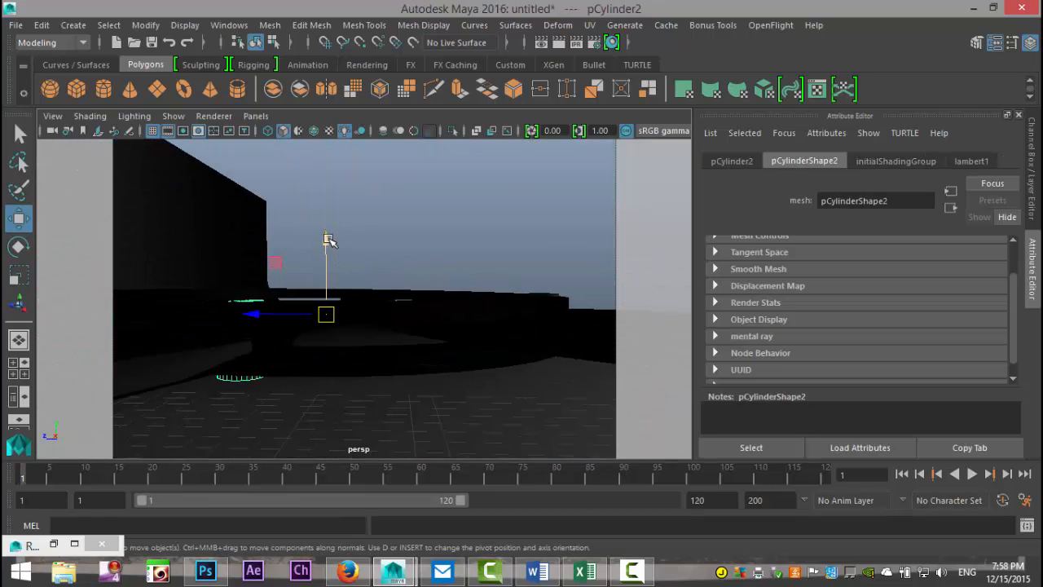
alt+drag(334, 240, 457, 323)
- Try to select the cylinders around the ring together
shift+click(532, 279)
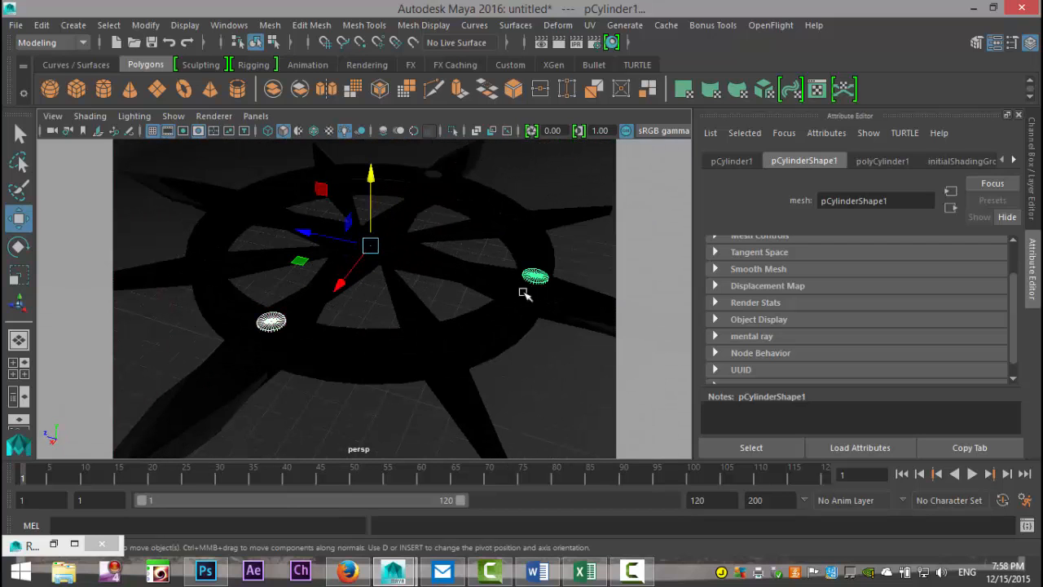
shift+click(433, 177)
alt+drag(507, 243, 226, 228)
alt+middle_drag(538, 408, 289, 300)
alt+drag(289, 301, 334, 321)
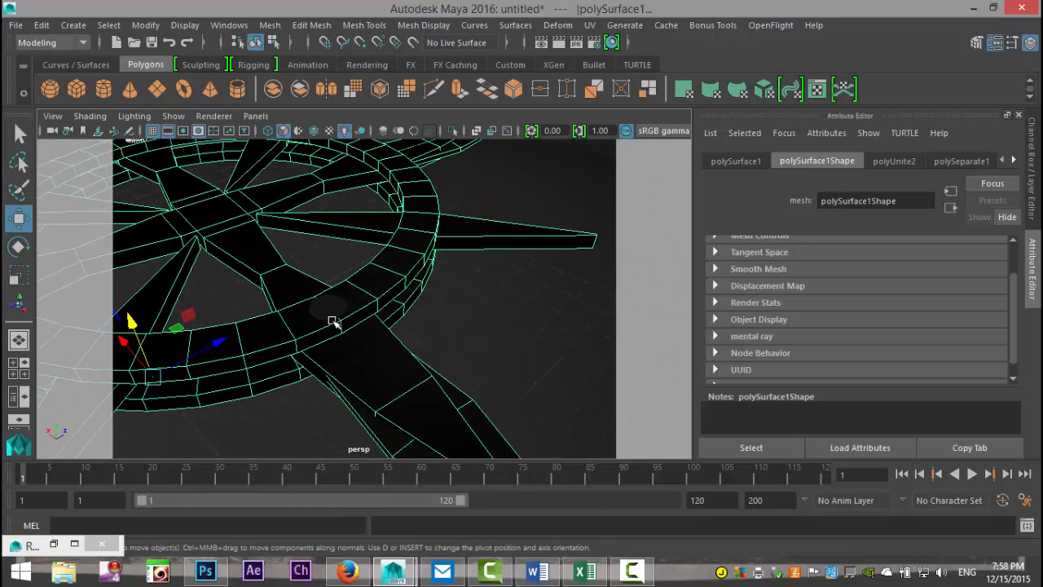
- Adjust the height of the lower spike's cylinder along Y, checking it against the ring's underside
click(329, 311)
drag(326, 266, 326, 265)
alt+drag(447, 311, 265, 391)
click(364, 326)
mouse_move(330, 316)
alt+mouse_down()
mouse_move(361, 331)
mouse_move(361, 309)
mouse_move(342, 325)
alt+mouse_up()
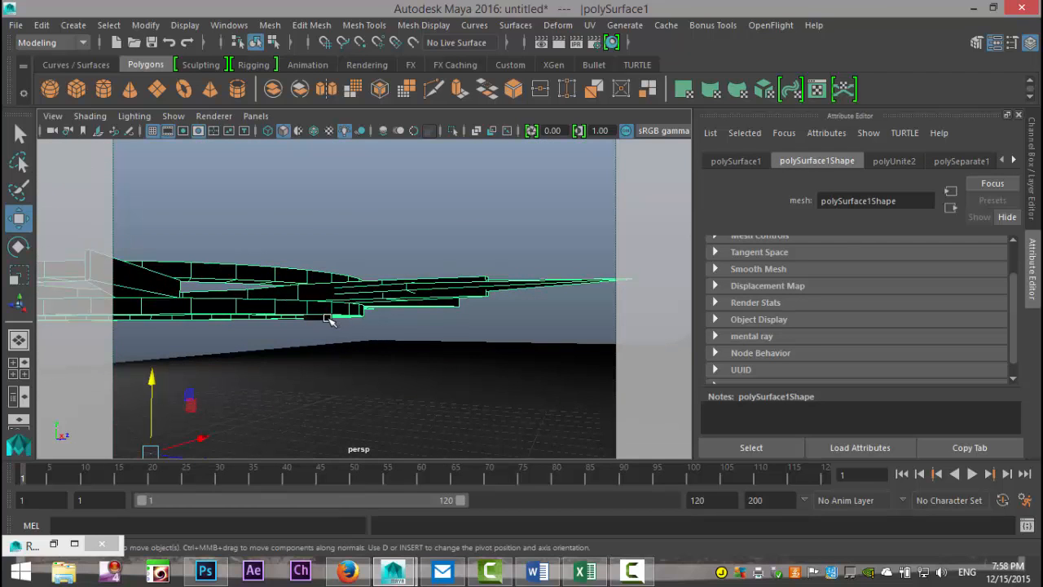
click(329, 319)
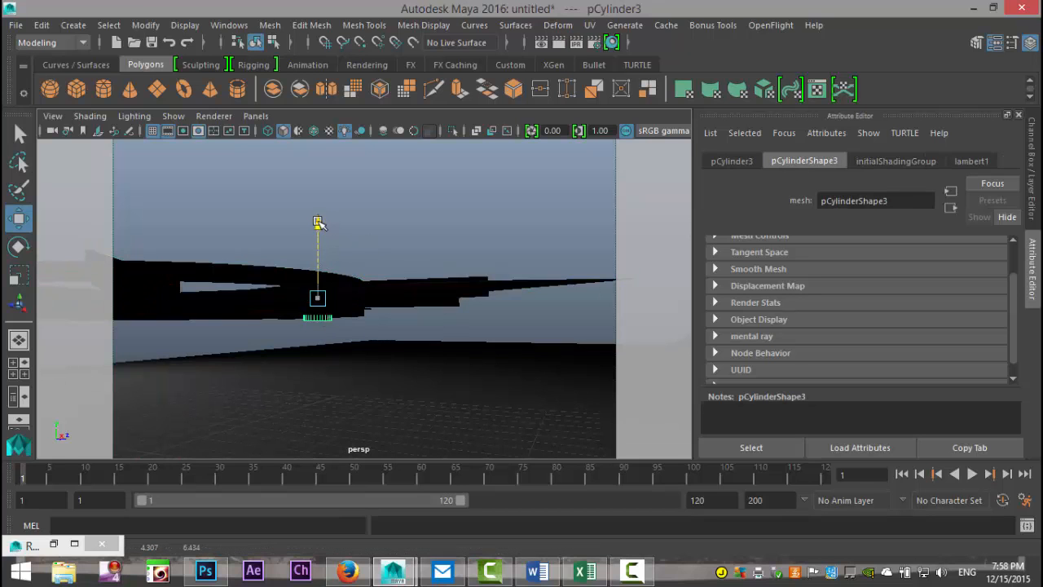
alt+drag(318, 223, 390, 377)
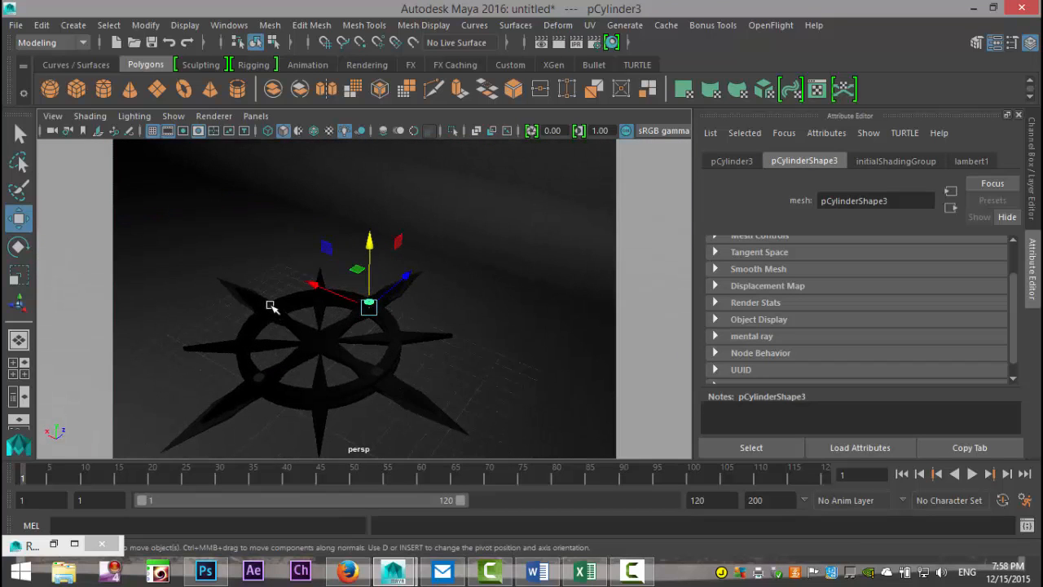
- Select all four cylinders around the ring together, leaving the compass rose mesh out of the selection
click(272, 307)
click(383, 394)
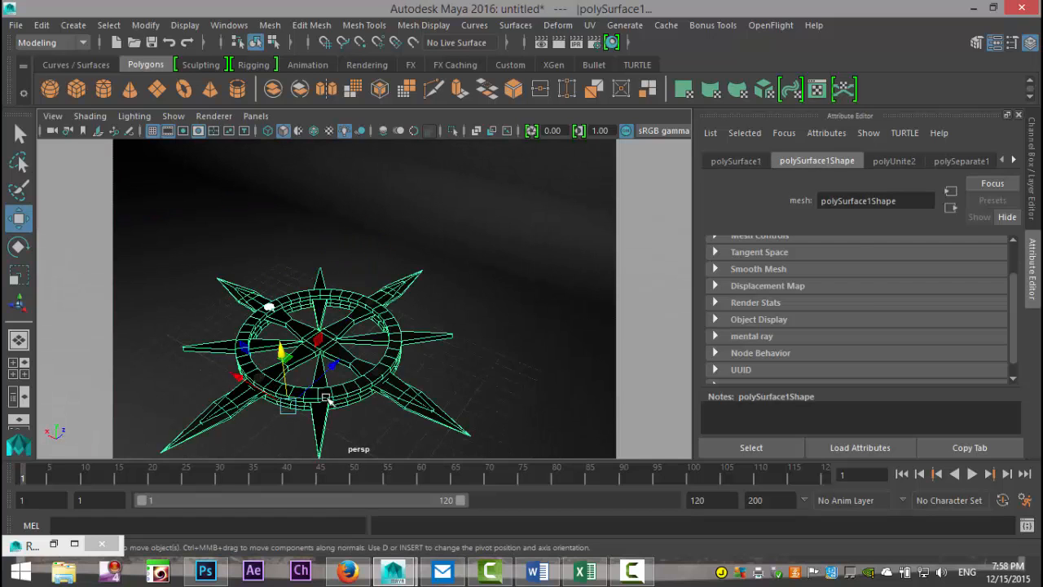
alt+drag(329, 399, 391, 412)
click(386, 415)
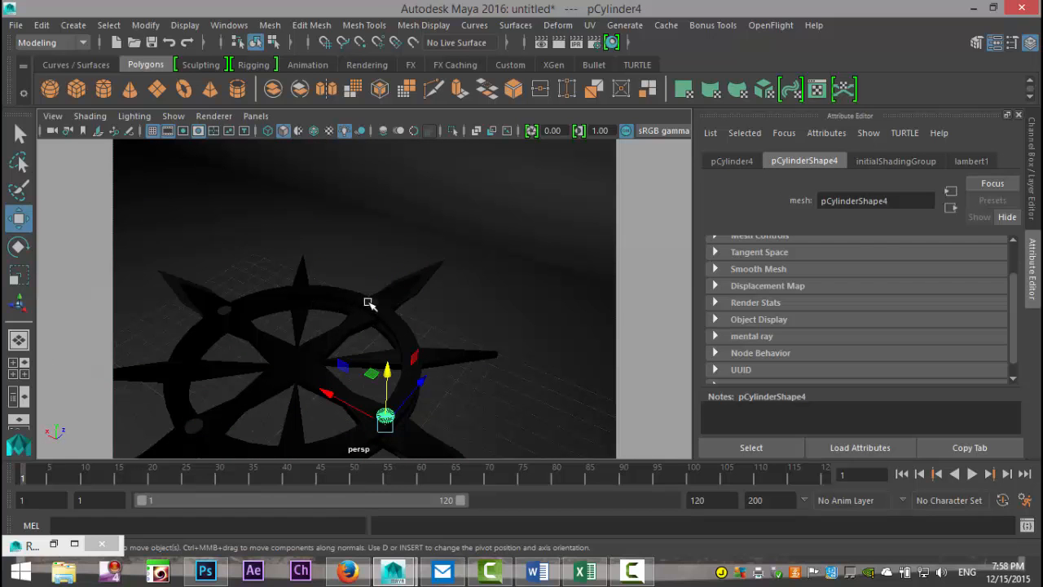
click(338, 325)
click(224, 310)
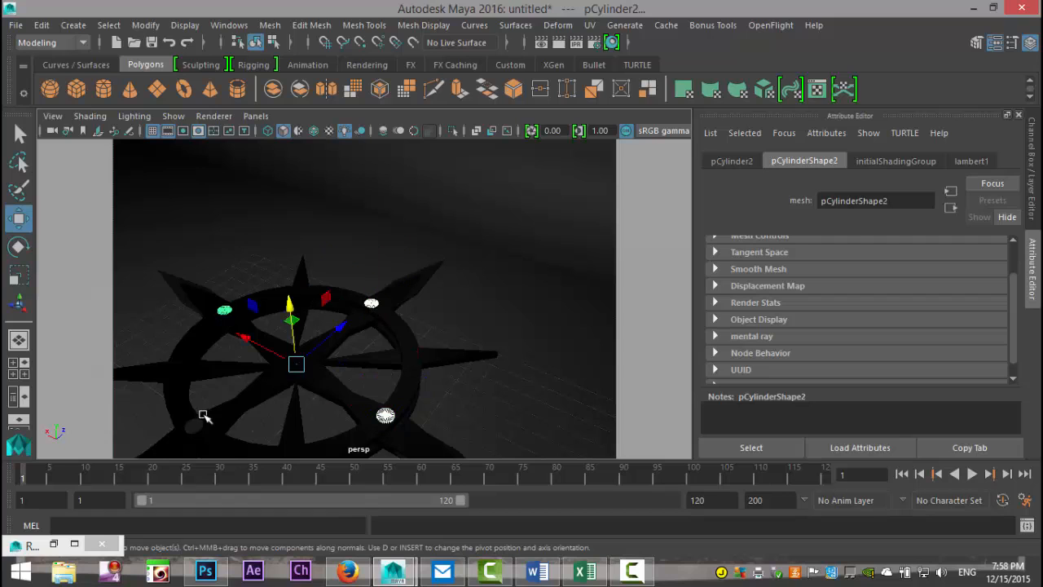
click(193, 427)
- Assign a new mia_material_x to the four selected cylinders and apply the Chrome preset to it
right_drag(370, 303, 368, 507)
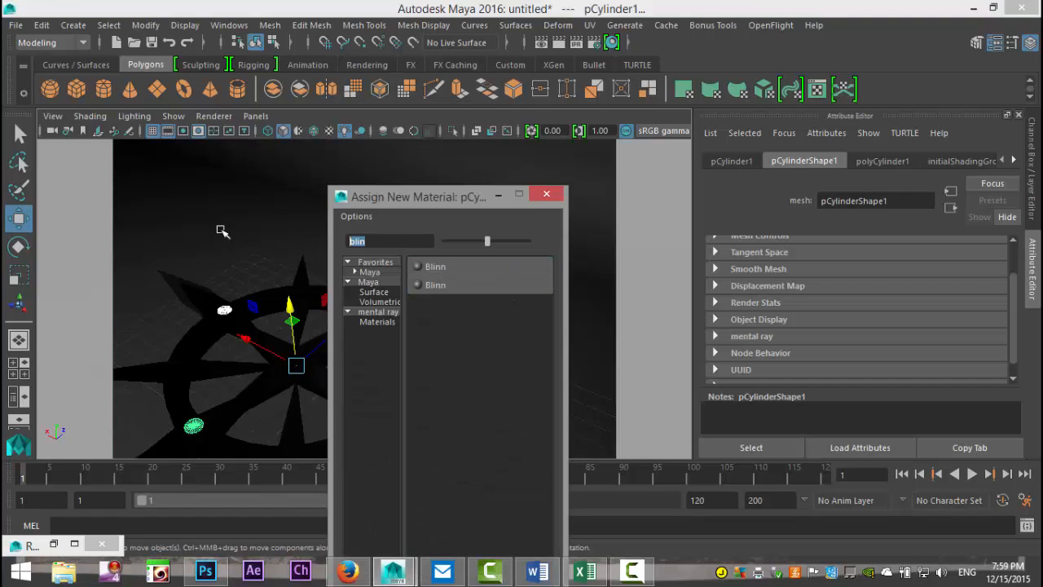
text(mia)
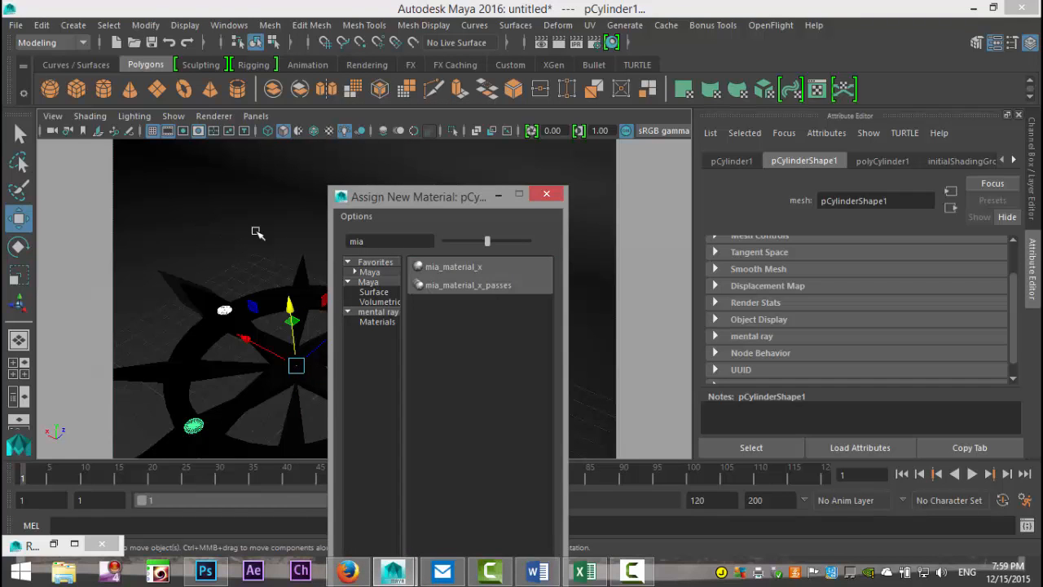
click(479, 271)
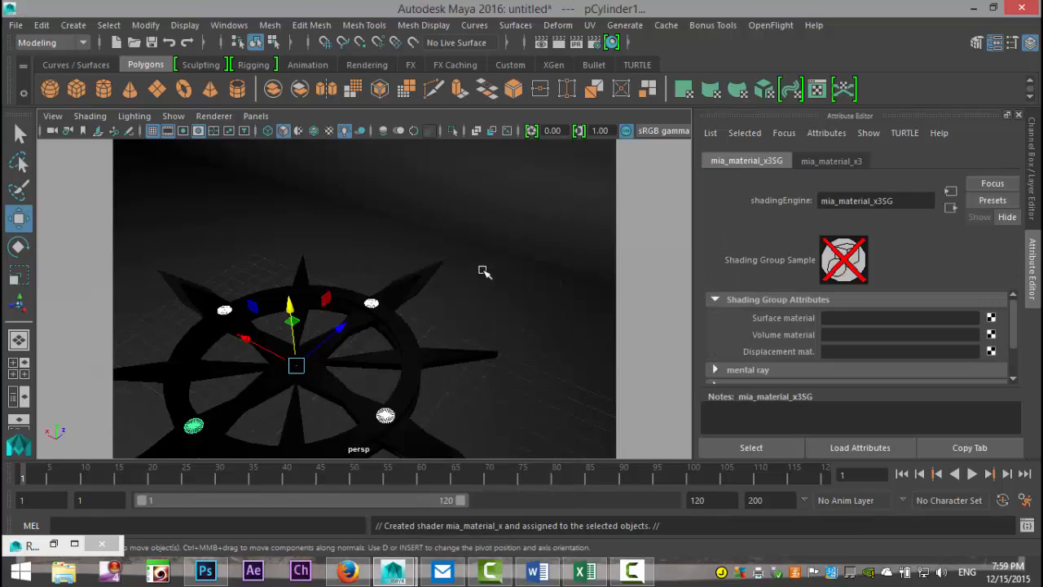
click(835, 160)
click(994, 199)
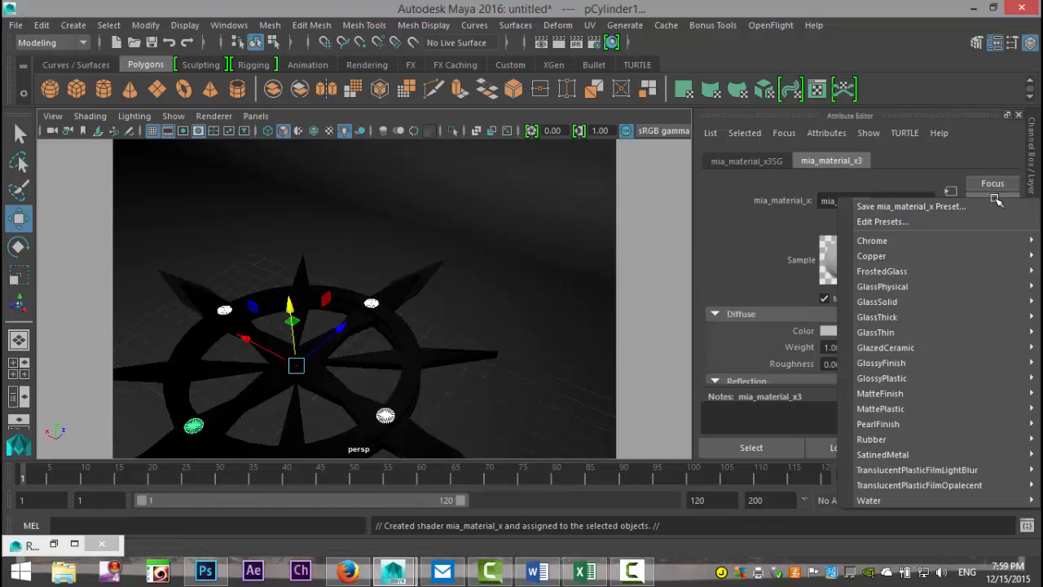
mouse_move(848, 241)
click(740, 257)
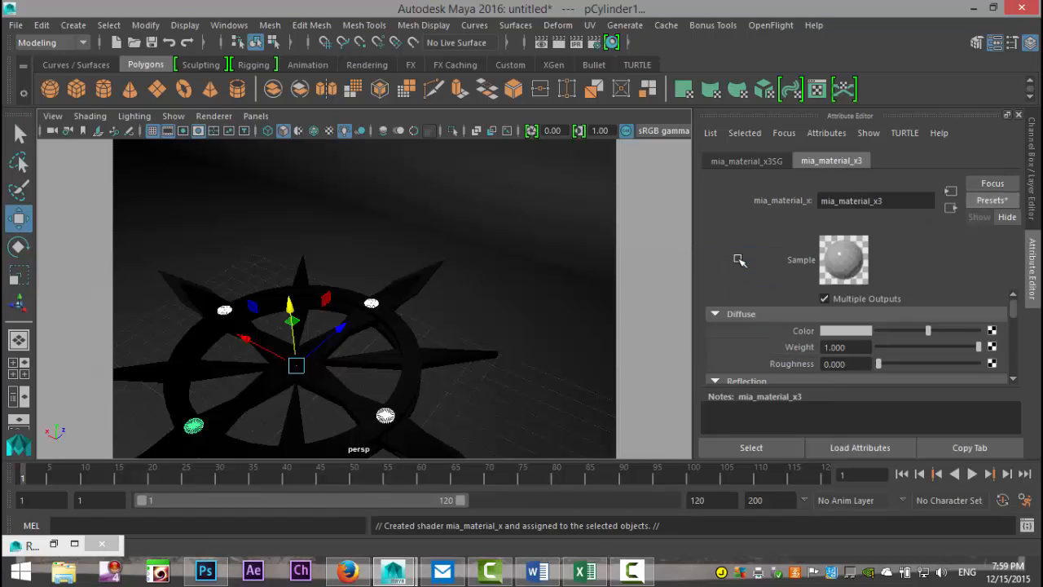
- Select the compass rose together with its four cylinders, excluding the backdrop, and group them
scroll(538, 325, down, 3)
scroll(521, 342, up, 1)
alt+drag(514, 349, 427, 363)
drag(229, 262, 494, 460)
shift+click(534, 274)
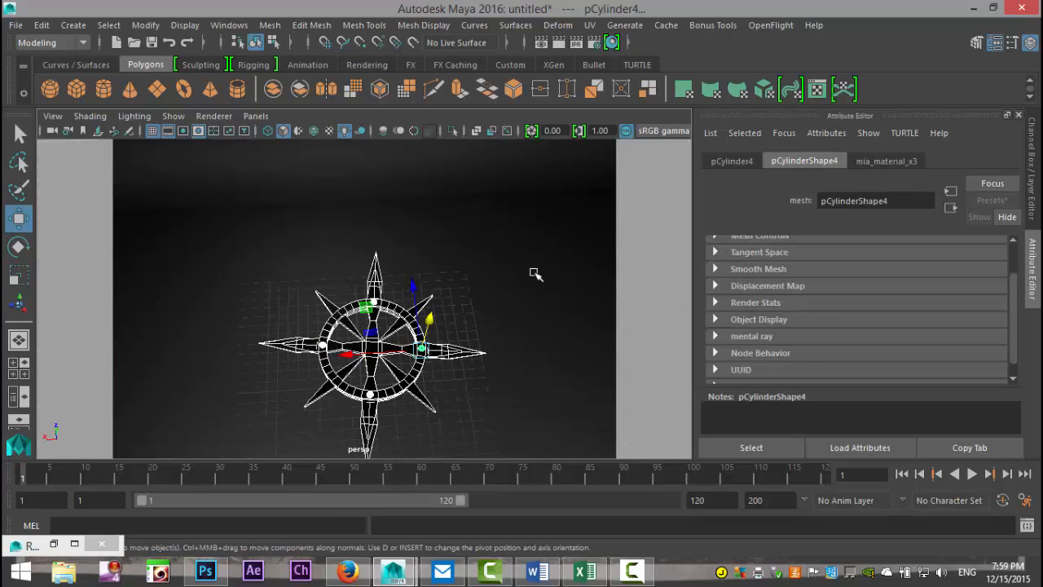
key(ctrl+g)
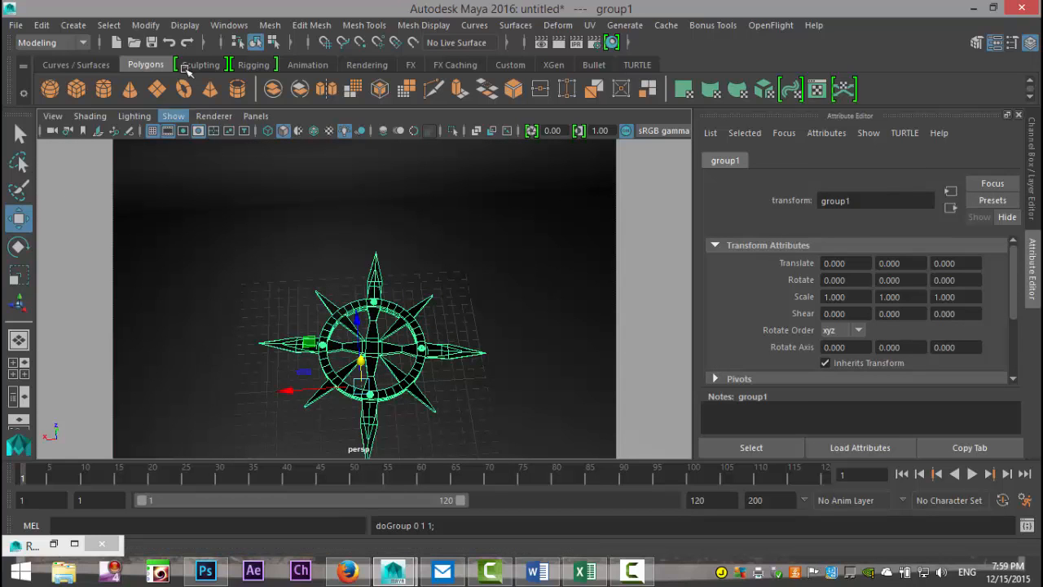
- Center the pivot of the compass group and tilt the group to about -20.8, -3.7 and -9.6 degrees in X, Y and Z
click(145, 25)
click(192, 120)
alt+drag(343, 269, 473, 276)
key(e)
mouse_move(422, 304)
mouse_down()
mouse_move(410, 309)
mouse_move(423, 319)
mouse_up()
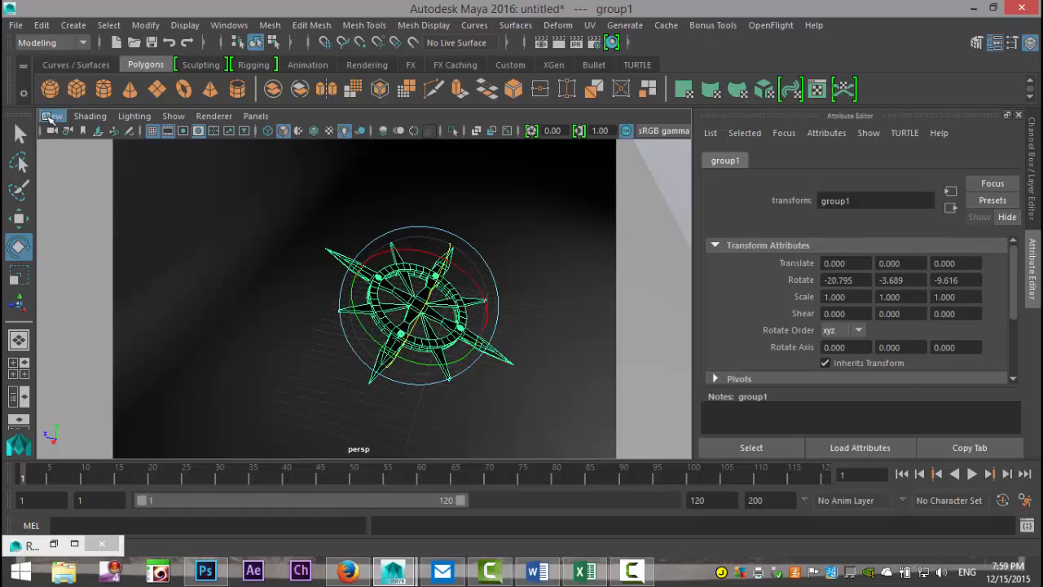
- Return the perspective view to the saved camera bookmark to frame the tilted compass
click(53, 116)
mouse_move(143, 327)
click(312, 327)
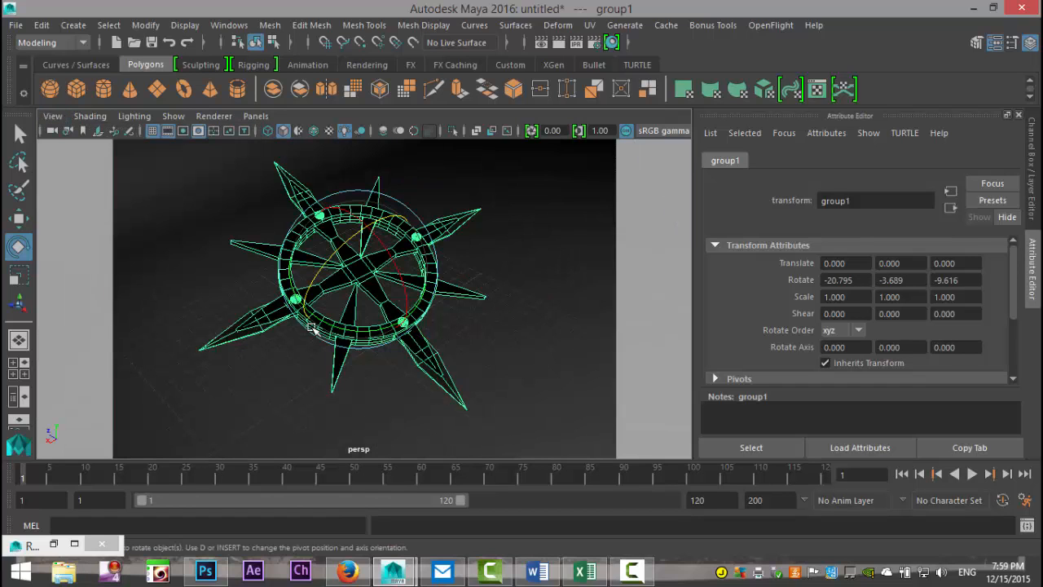